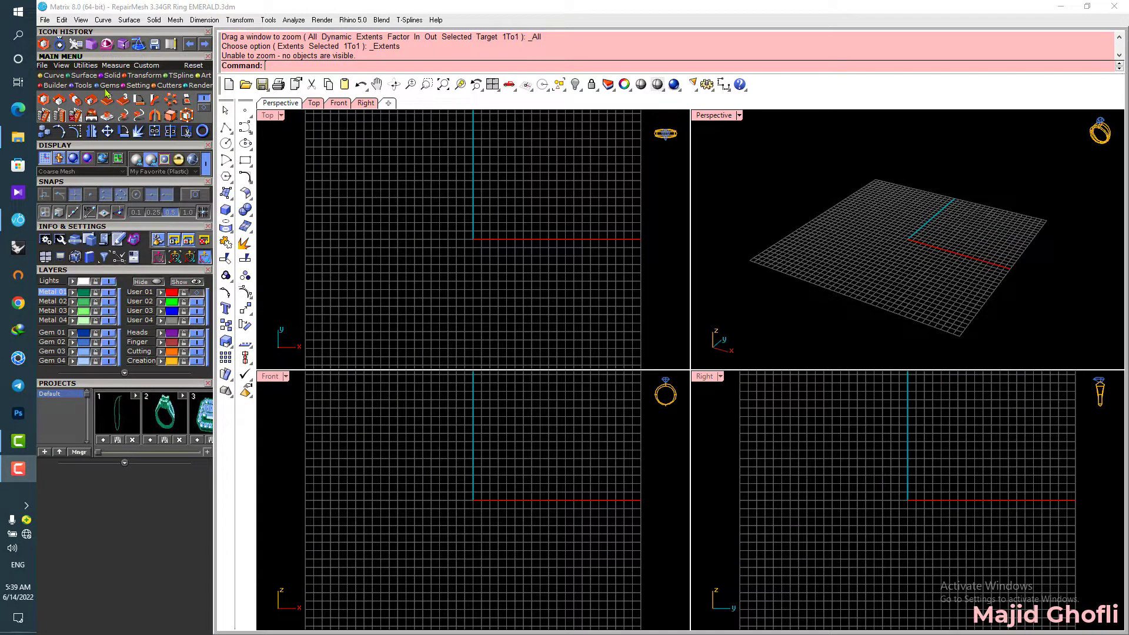
Step: Load a 3.00 × 1.50 mm baguette diamond from the Gem Loader at the origin
left_click(108, 86)
scroll(177, 528, "down", 5)
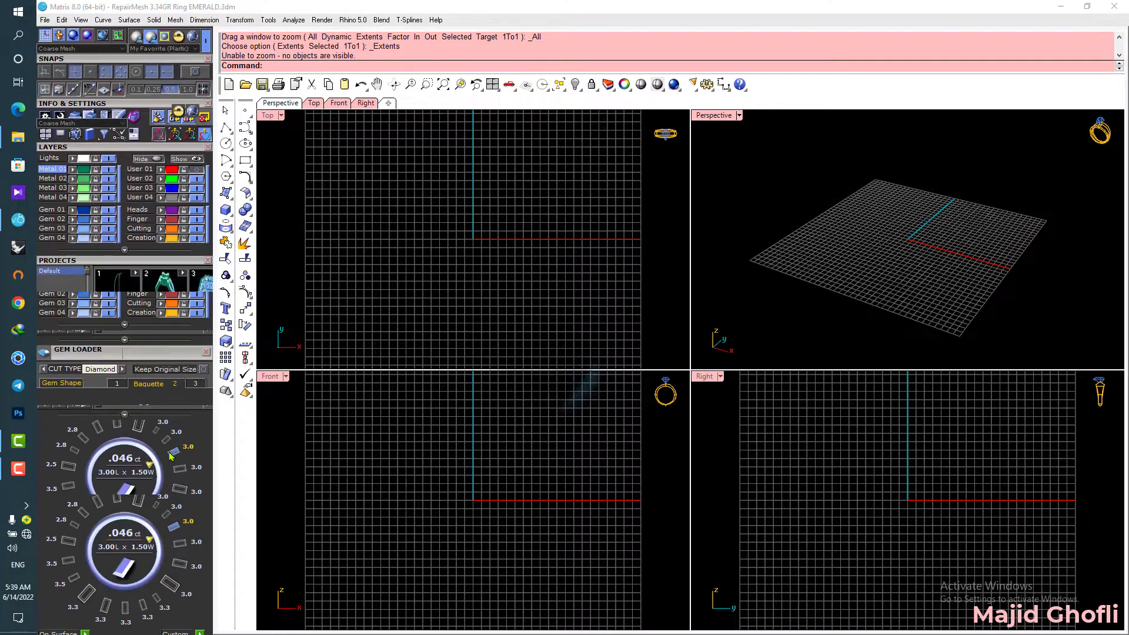
scroll(176, 527, "up", 3)
left_click(176, 526)
left_click(423, 284)
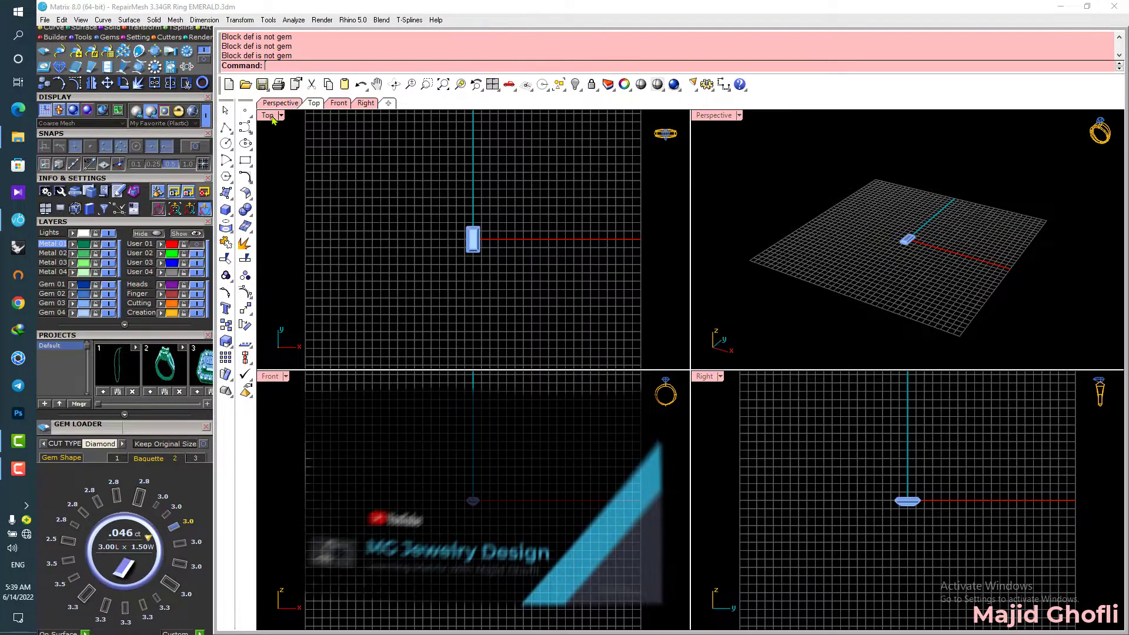
Step: Maximize the Top viewport and set it to Shaded display mode
double_click(271, 115)
scroll(685, 375, "up", 6)
right_click_drag(691, 378, 698, 383)
right_click(276, 114)
left_click(316, 53)
scroll(693, 364, "up", 3)
Step: Move the baguette in the negative X direction until its edge midpoint snaps to the Y axis, and mirror a copy across that axis
left_click(606, 330)
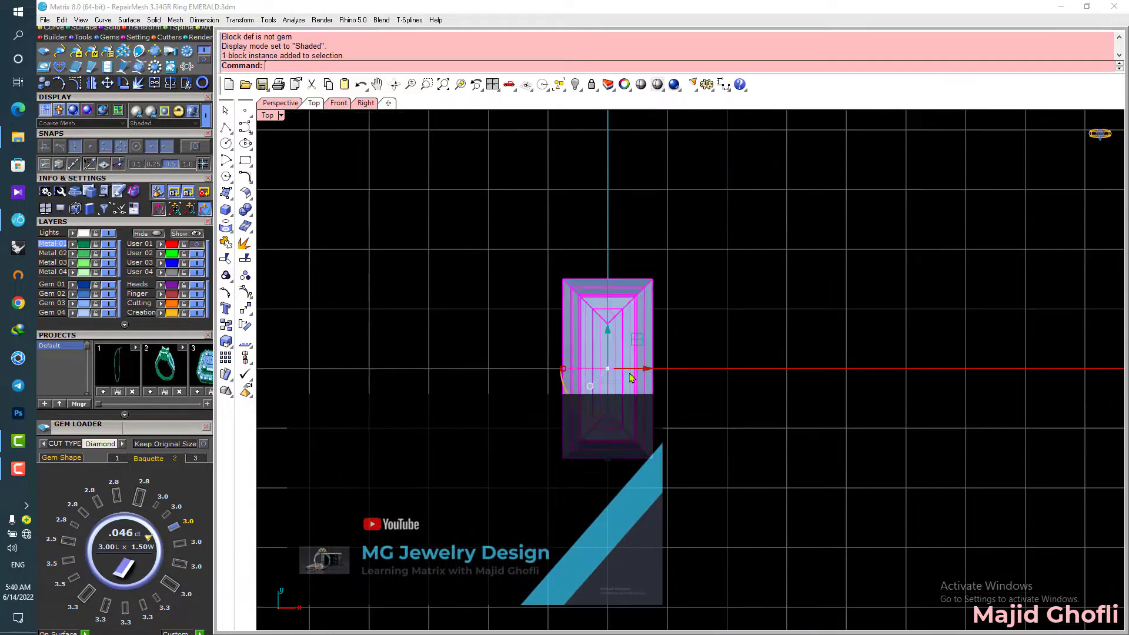
left_click_drag(646, 369, 600, 365)
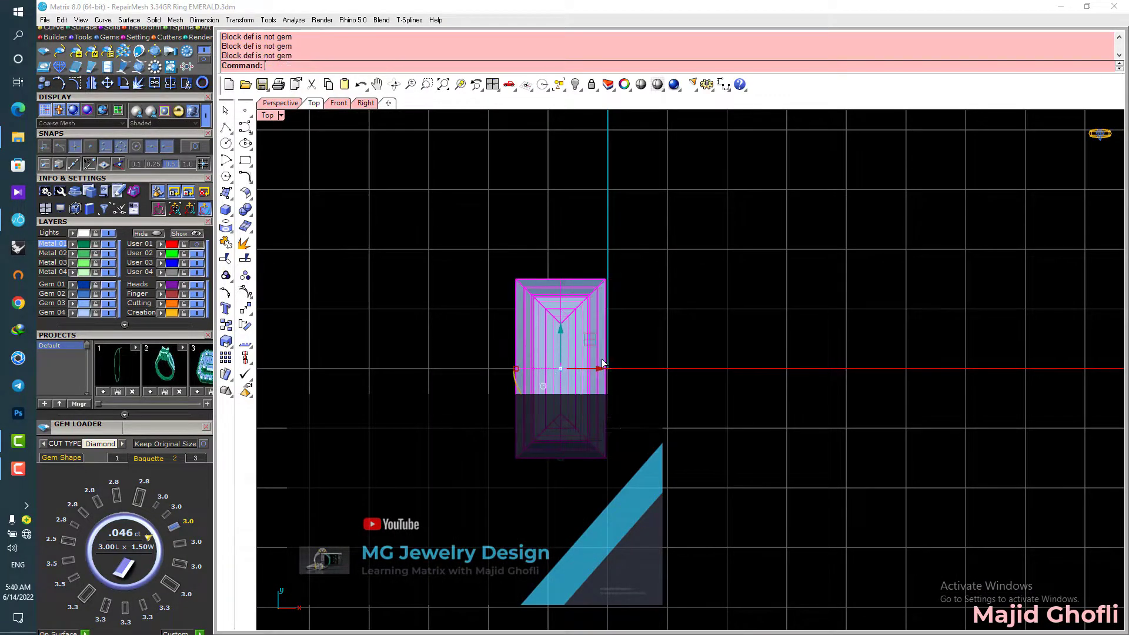
scroll(603, 364, "up", 4)
left_click(107, 83)
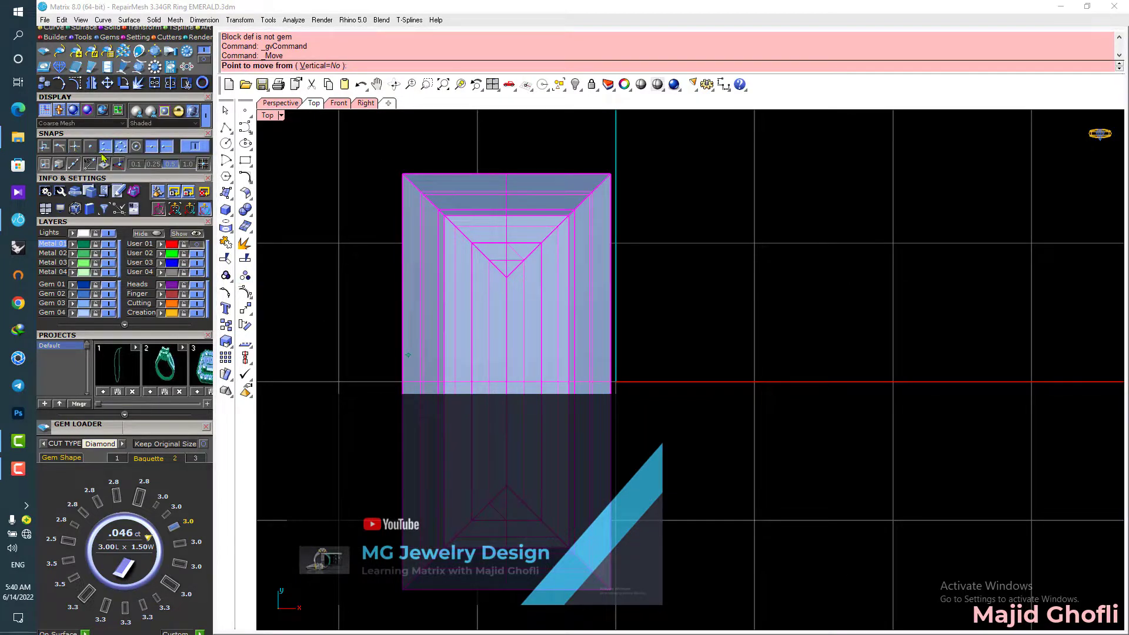
left_click(611, 382)
left_click(616, 381)
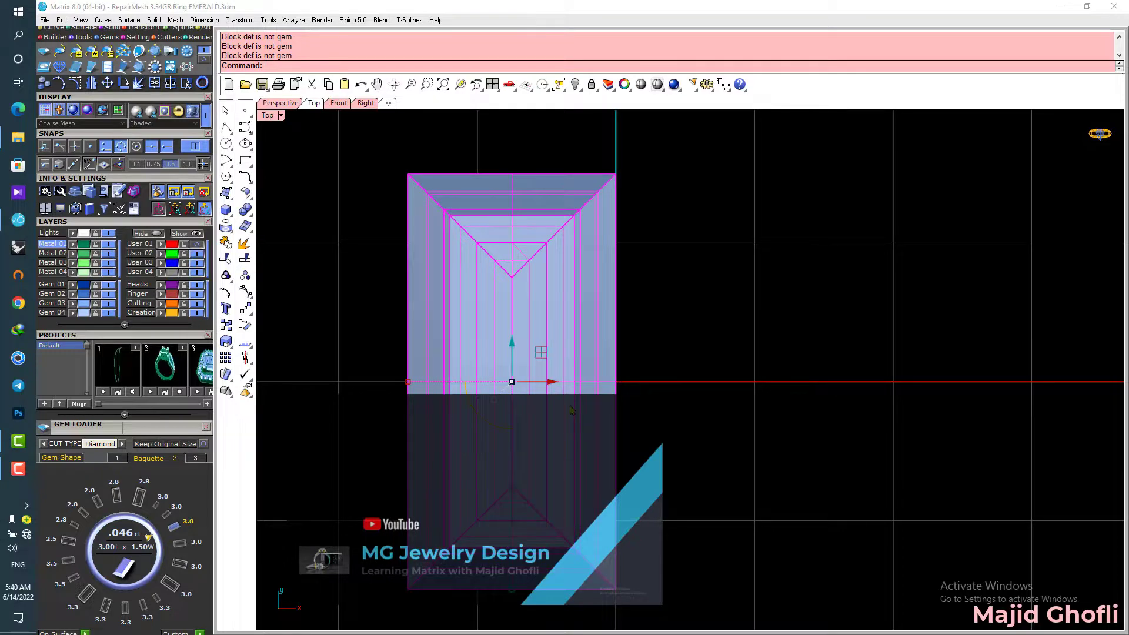
key("Return")
scroll(569, 384, "down", 2)
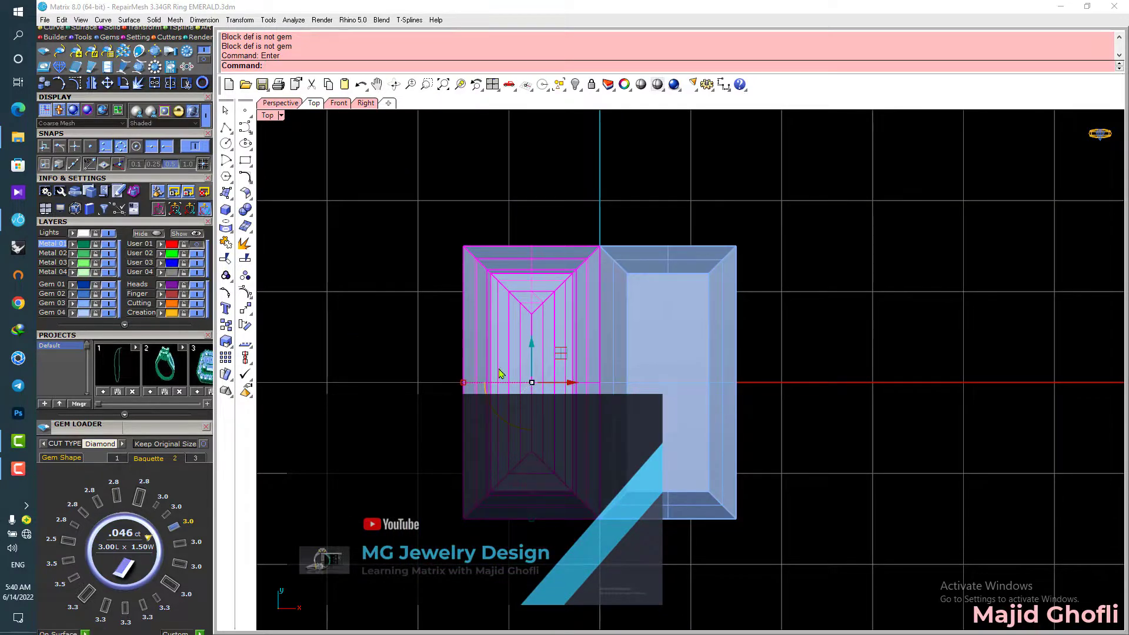
Step: Copy the outer baguette on the negative X side, snap the copy flush against its outer edge, and mirror it to complete a row of four
left_click_drag(573, 383, 416, 383, "alt")
scroll(423, 383, "up", 2)
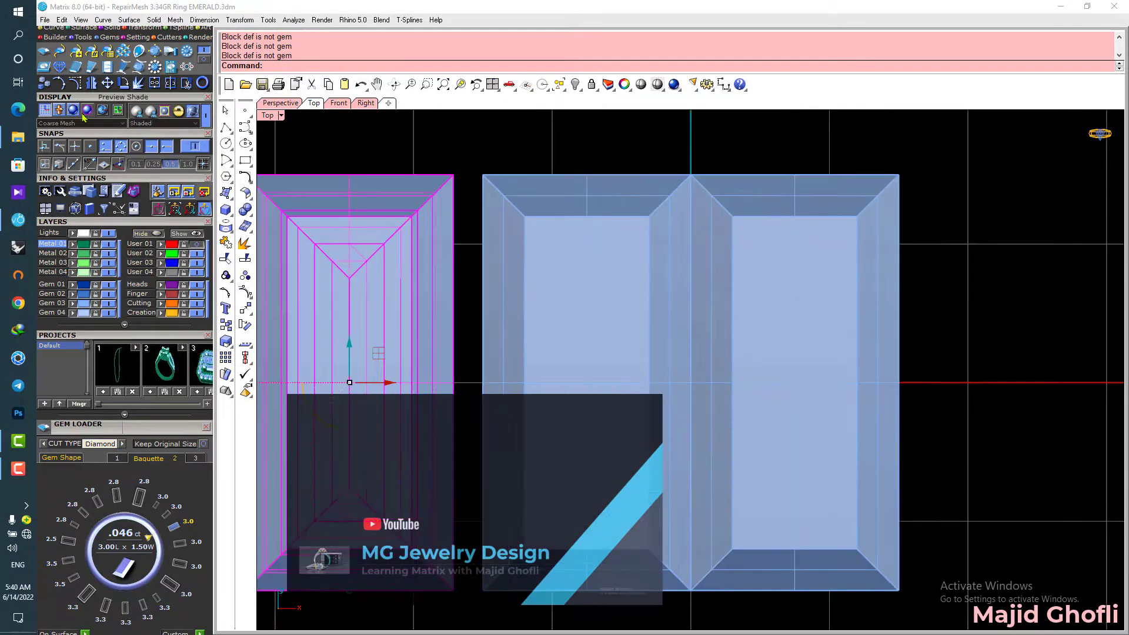
left_click(453, 383)
left_click(482, 383)
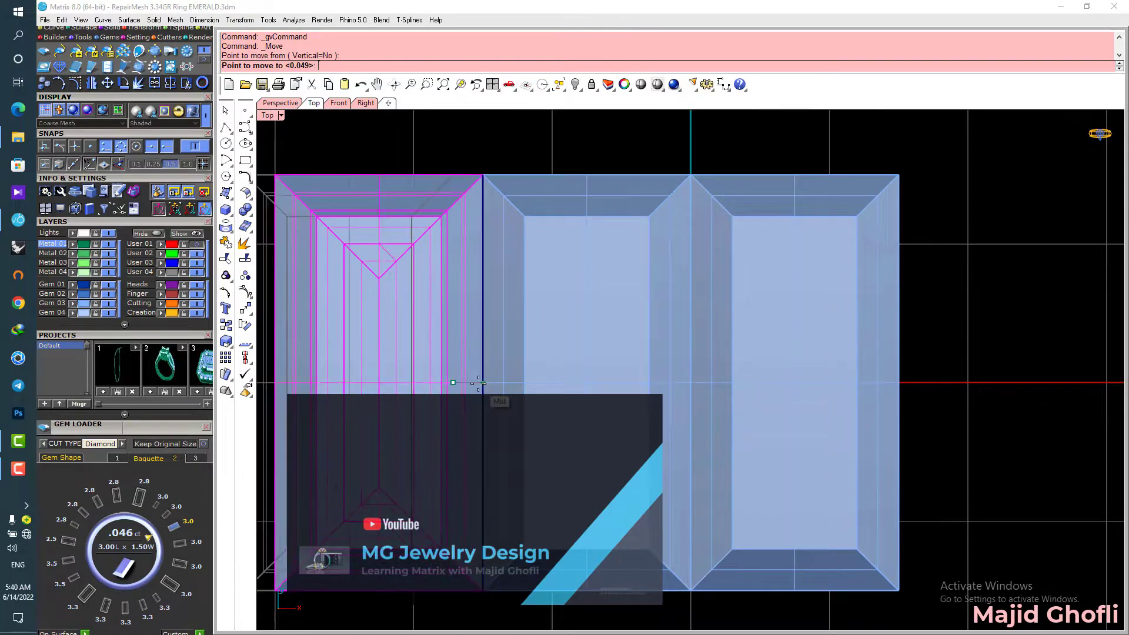
scroll(486, 362, "down", 3)
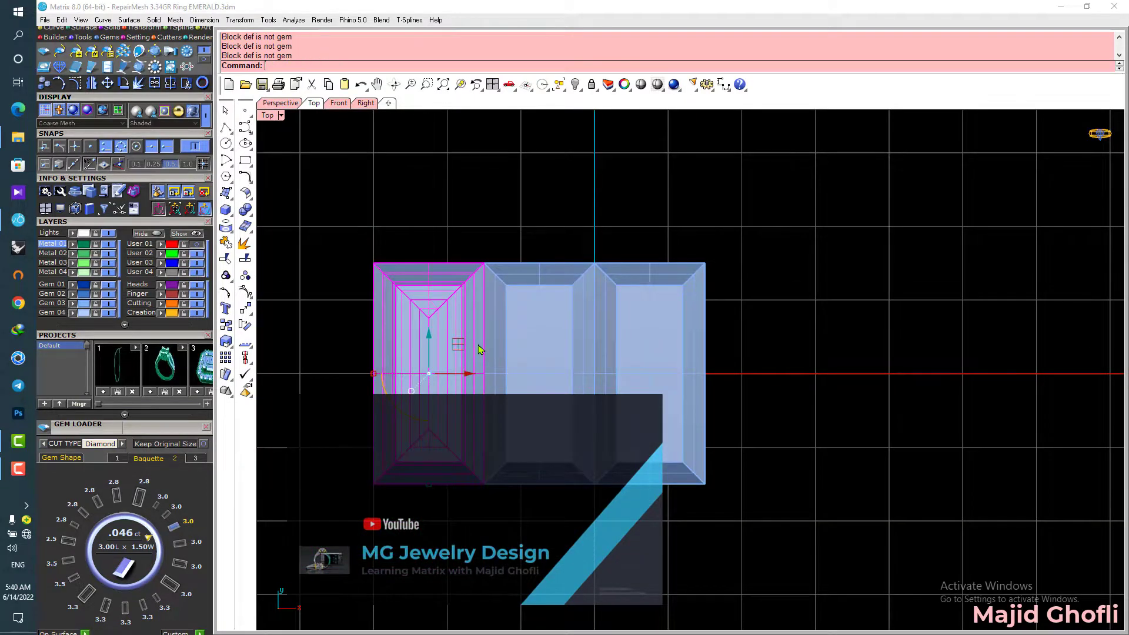
key("F5")
scroll(490, 306, "down", 4)
left_click(421, 240)
right_click_drag(420, 239, 487, 259)
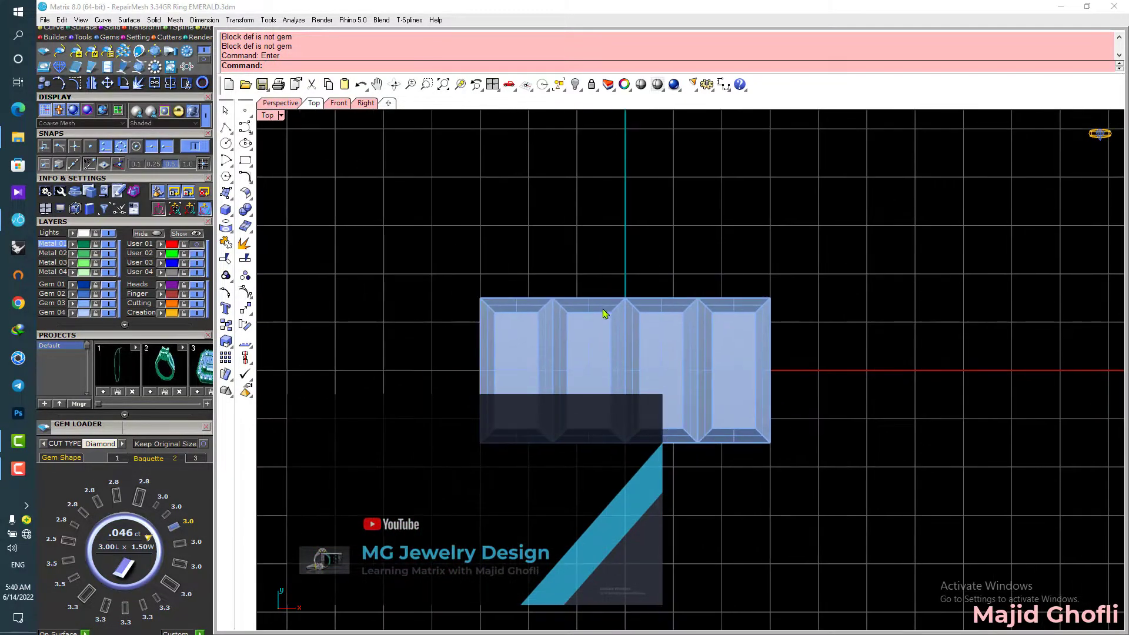
right_click_drag(603, 313, 555, 355)
left_click(554, 355)
scroll(555, 355, "up", 2)
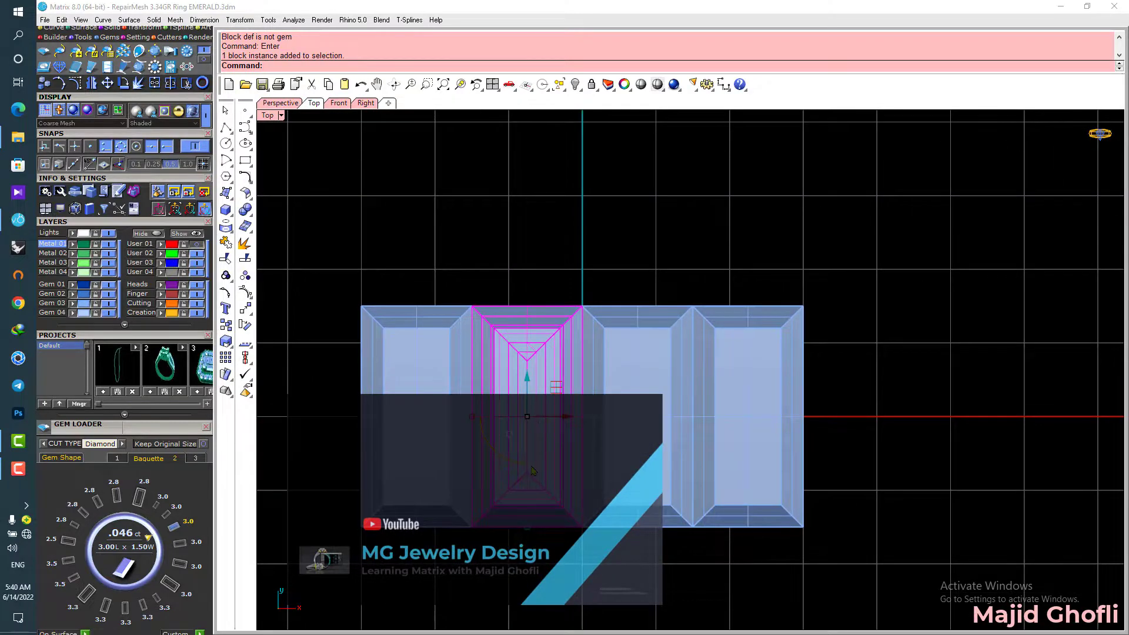
key("Escape")
Step: Add another 3.00 × 1.50 mm baguette, rotate it 90 degrees and place it centred just above the row of four
left_click(174, 529)
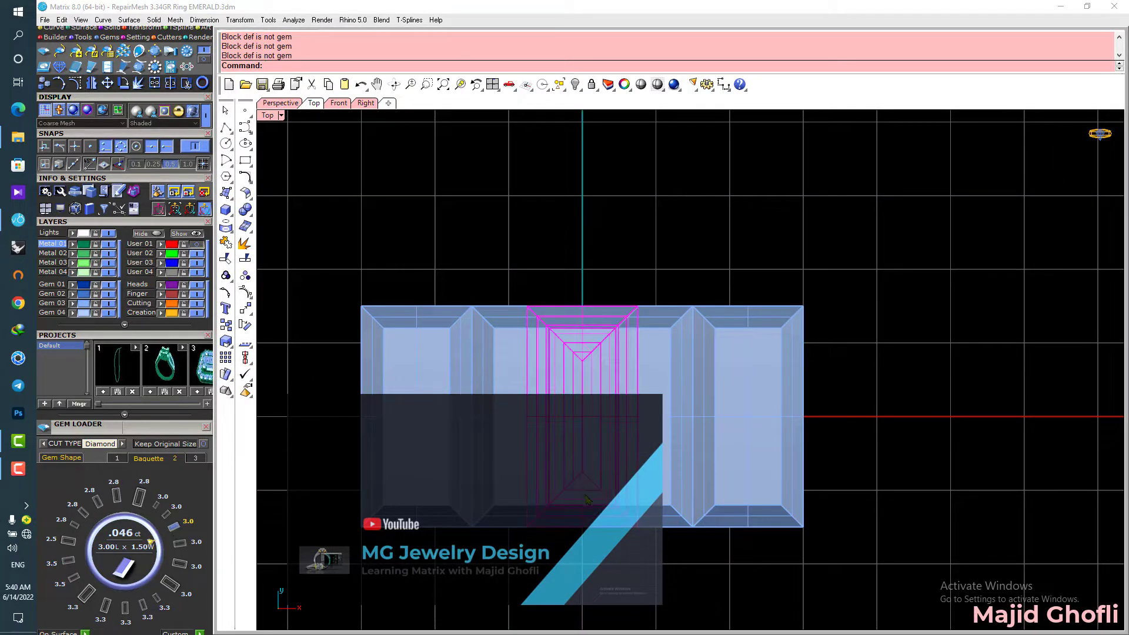
left_click(583, 360)
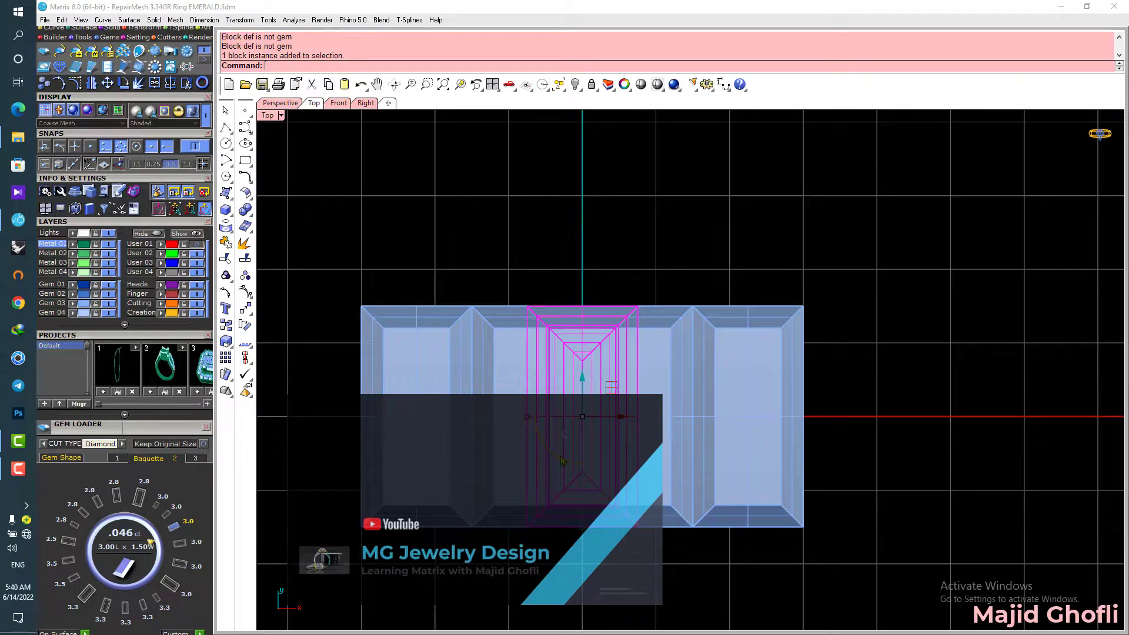
left_click_drag(563, 461, 477, 375)
left_click_drag(573, 442, 566, 264)
right_click_drag(564, 263, 582, 304)
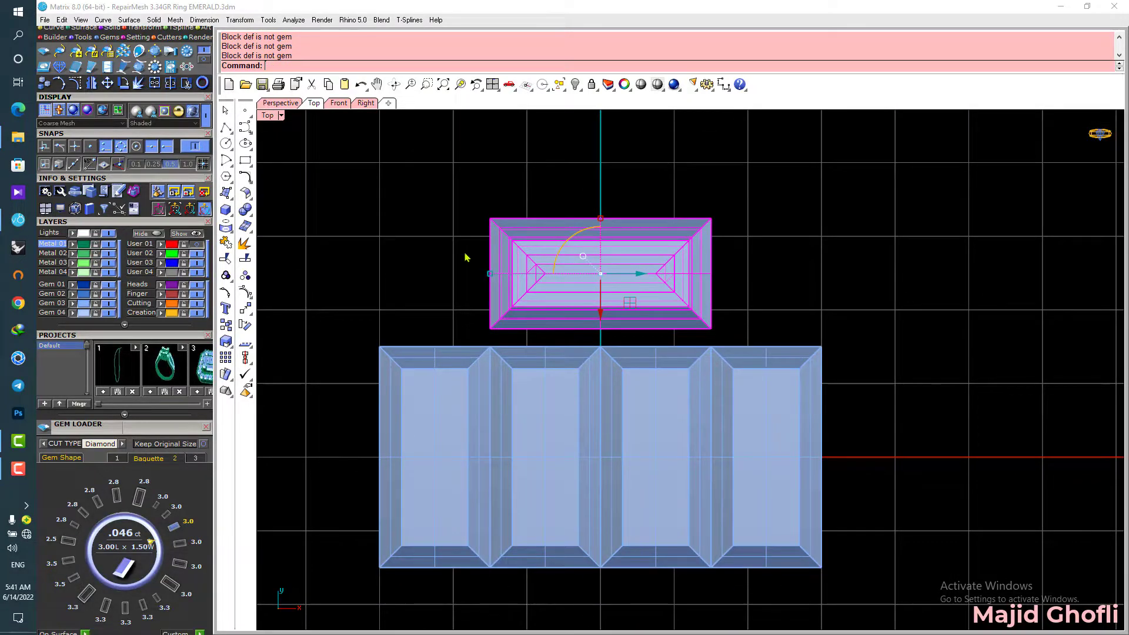
left_click(467, 273)
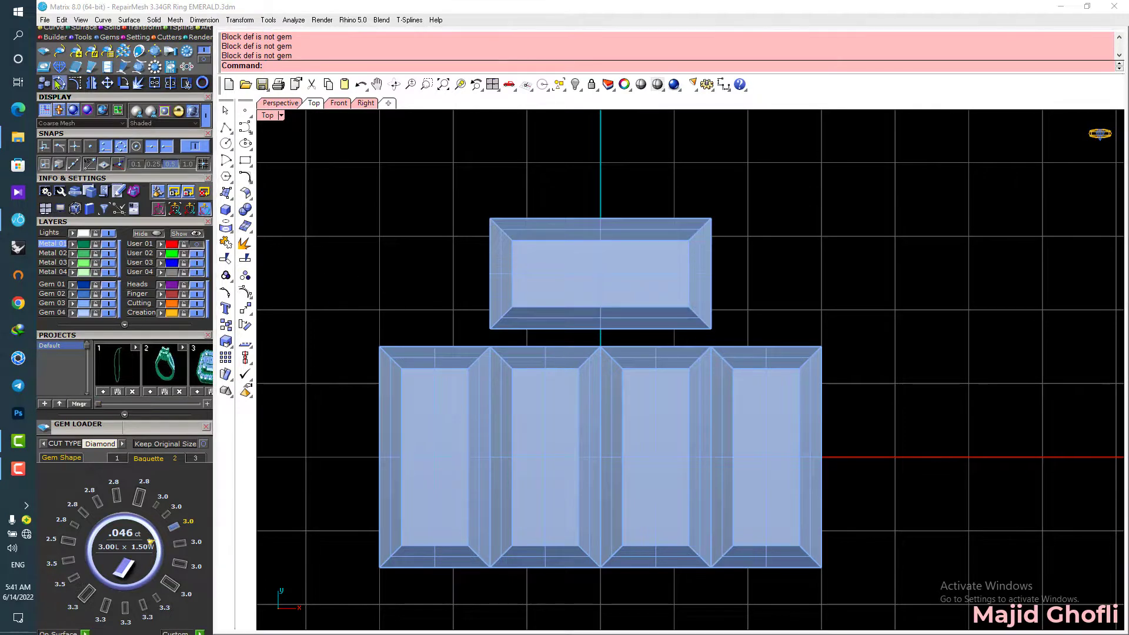
Step: Load a round 1.30 mm diamond and place it beside the horizontal baguette, at the negative X end
left_click(45, 444)
left_click(122, 444)
left_click(62, 499)
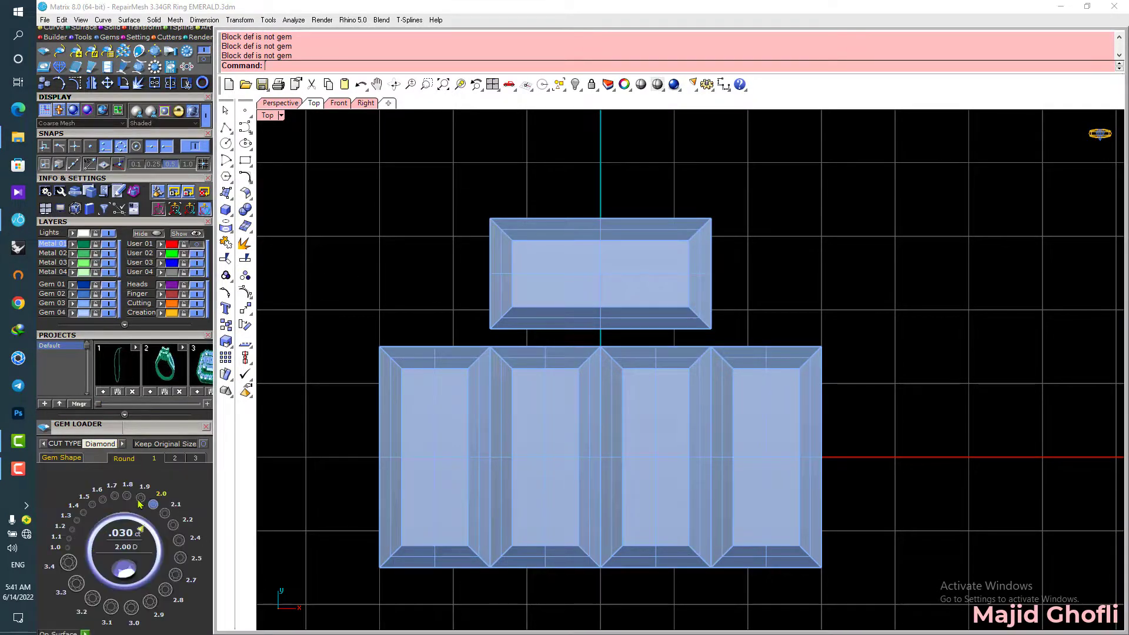
left_click(72, 529)
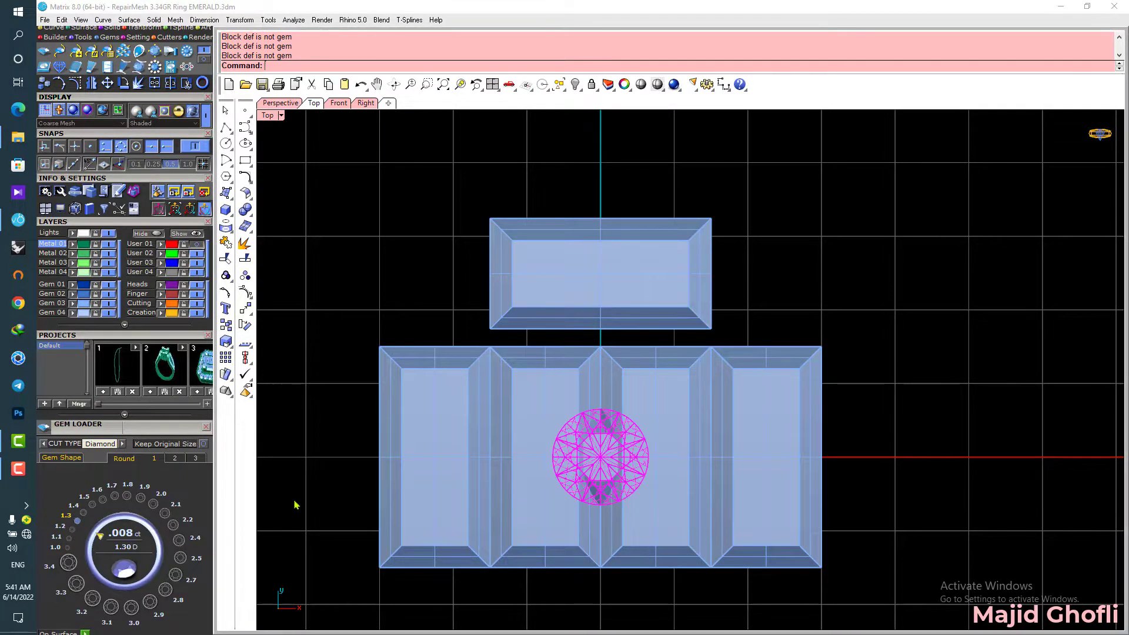
left_click_drag(611, 467, 442, 282)
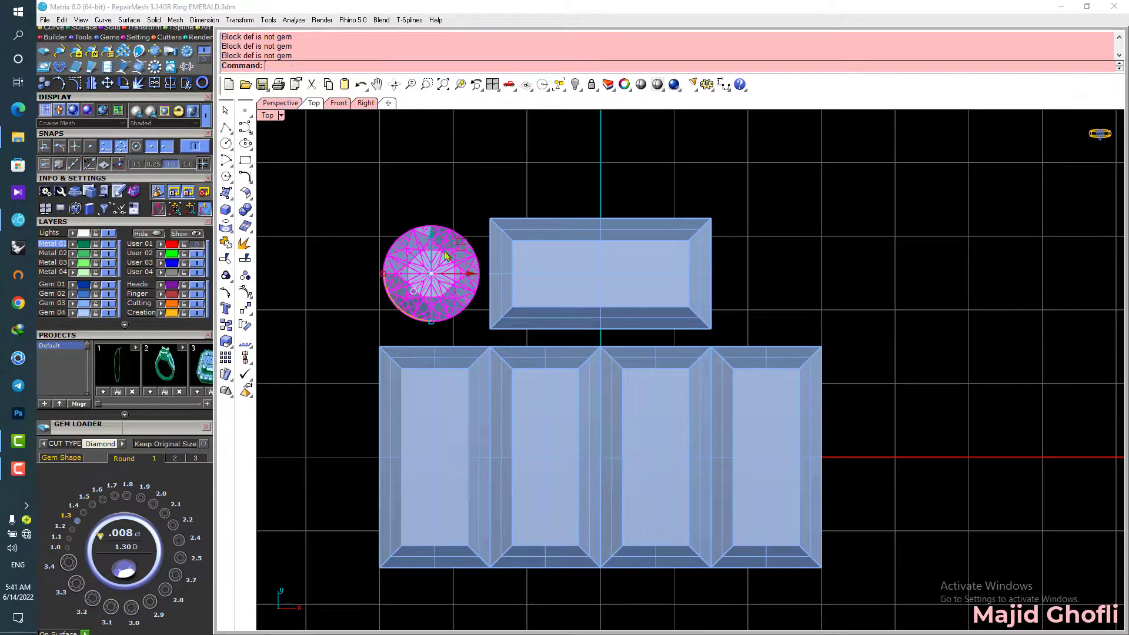
Step: Mirror the round diamond across the Y axis, and mirror both round diamonds across the X axis to fill the four corners
scroll(452, 215, "down", 6)
left_click(458, 185)
left_click(450, 248)
key("alt+h")
left_click(621, 249, "shift")
key("alt+v")
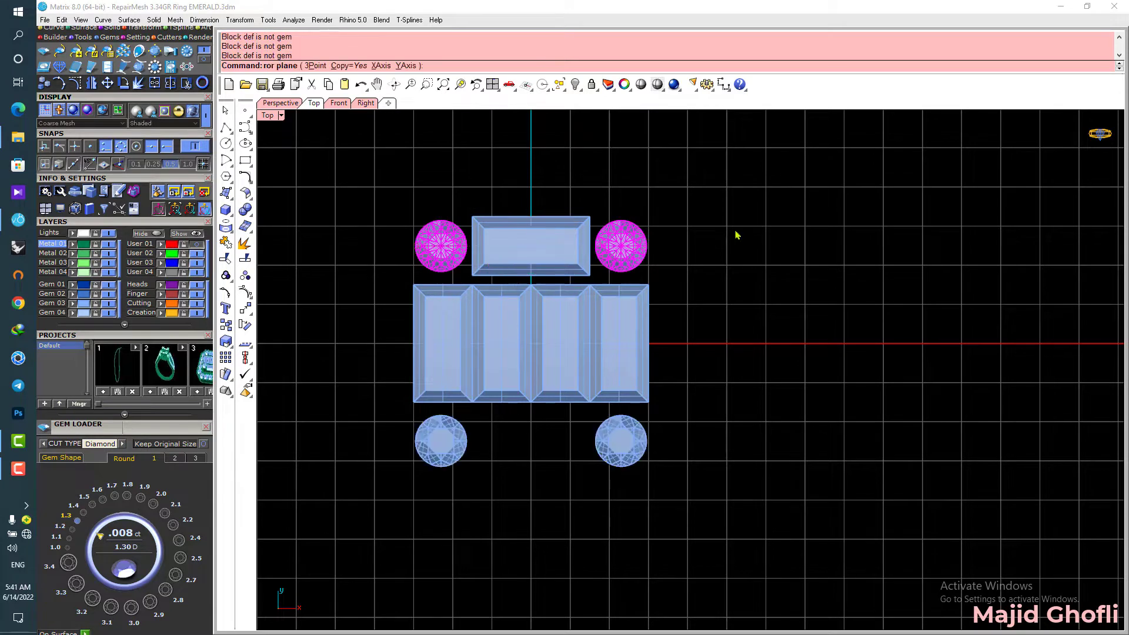
Step: Mirror the horizontal baguette across the X axis to the opposite side of the row
left_click(544, 261)
key("alt+v")
left_click(376, 216)
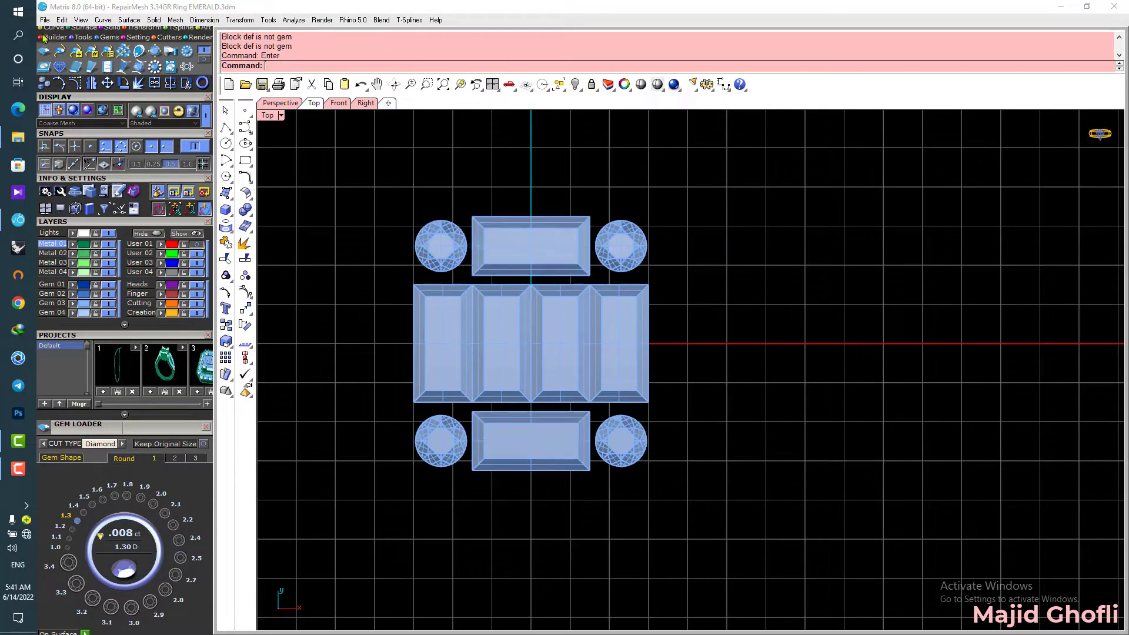
Step: Draw a rectangle centred at 0 that closely encloses the whole group of gems
left_click(43, 35)
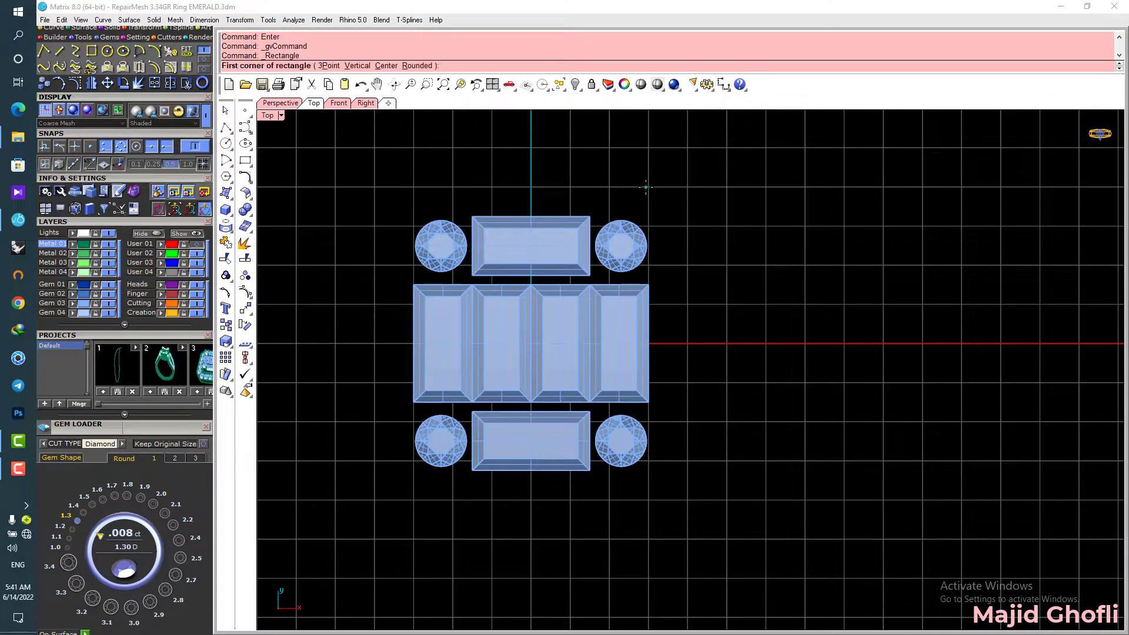
left_click(385, 66)
type("0")
key("Return")
scroll(454, 204, "up", 5)
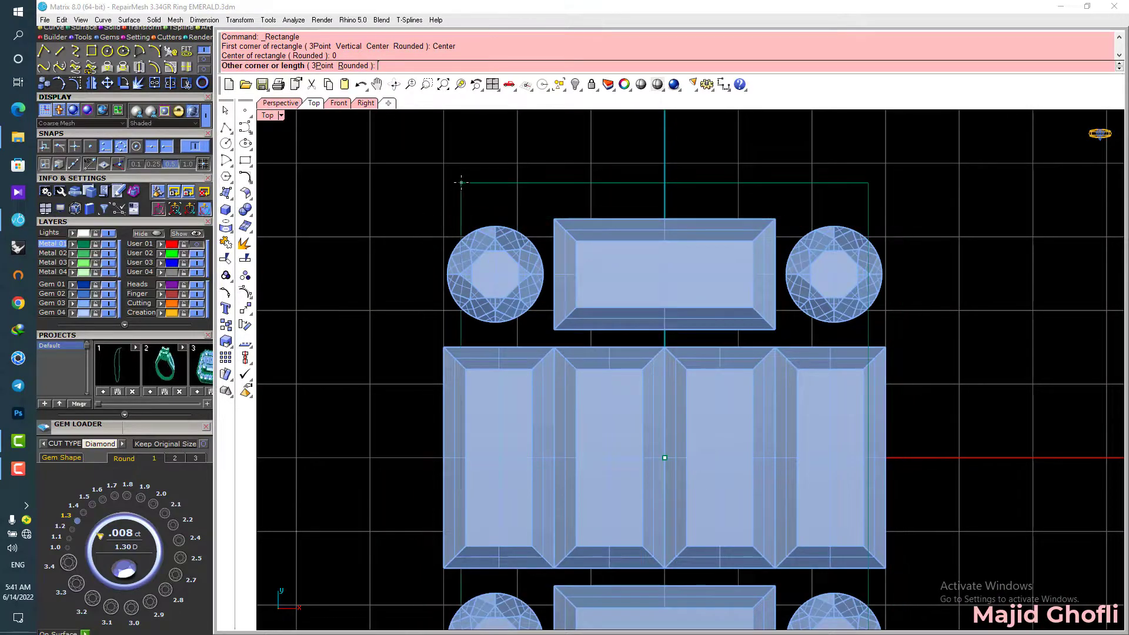
left_click(440, 210)
scroll(442, 218, "down", 3)
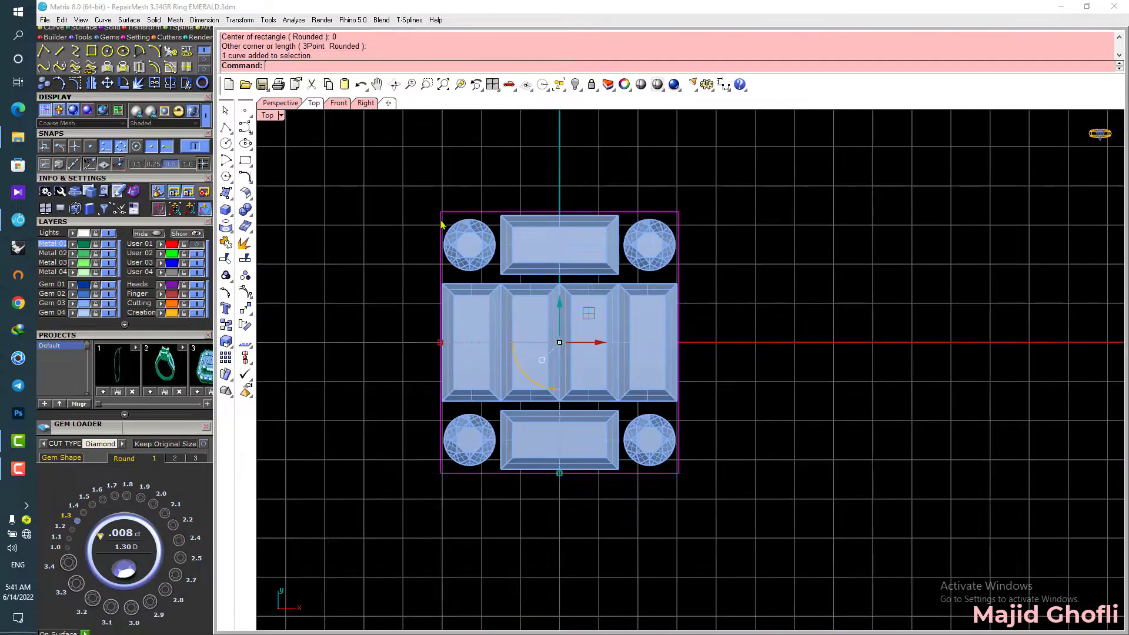
Step: Return to the four-viewport layout and extrude the rectangle -1.5 to one side as a solid
double_click(268, 117)
left_click(84, 29)
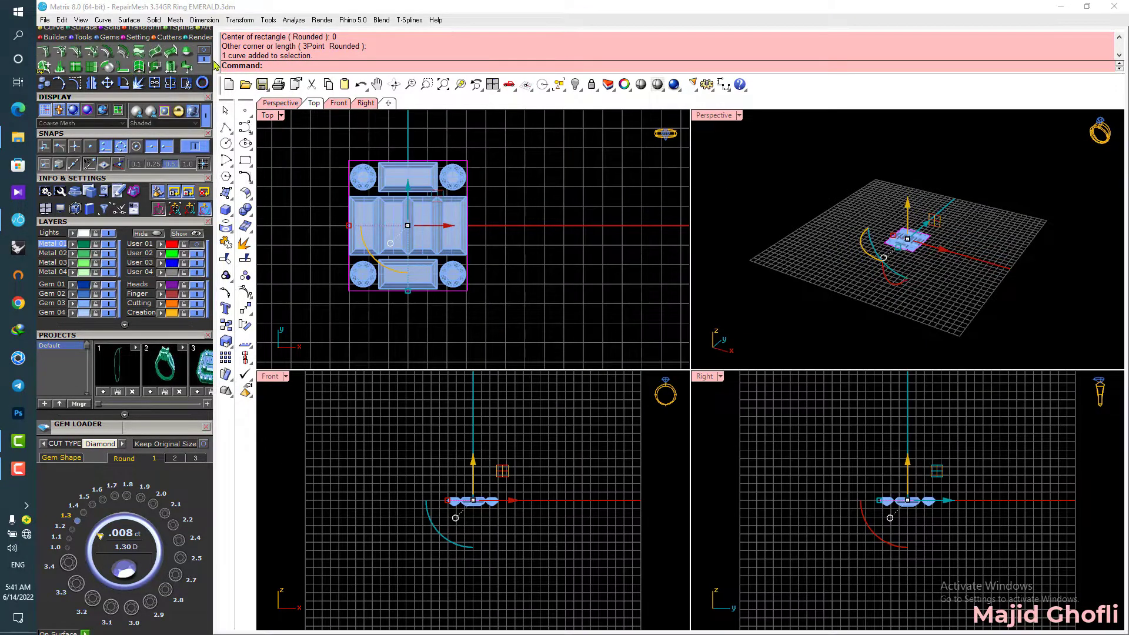
left_click(141, 67)
left_click(357, 65)
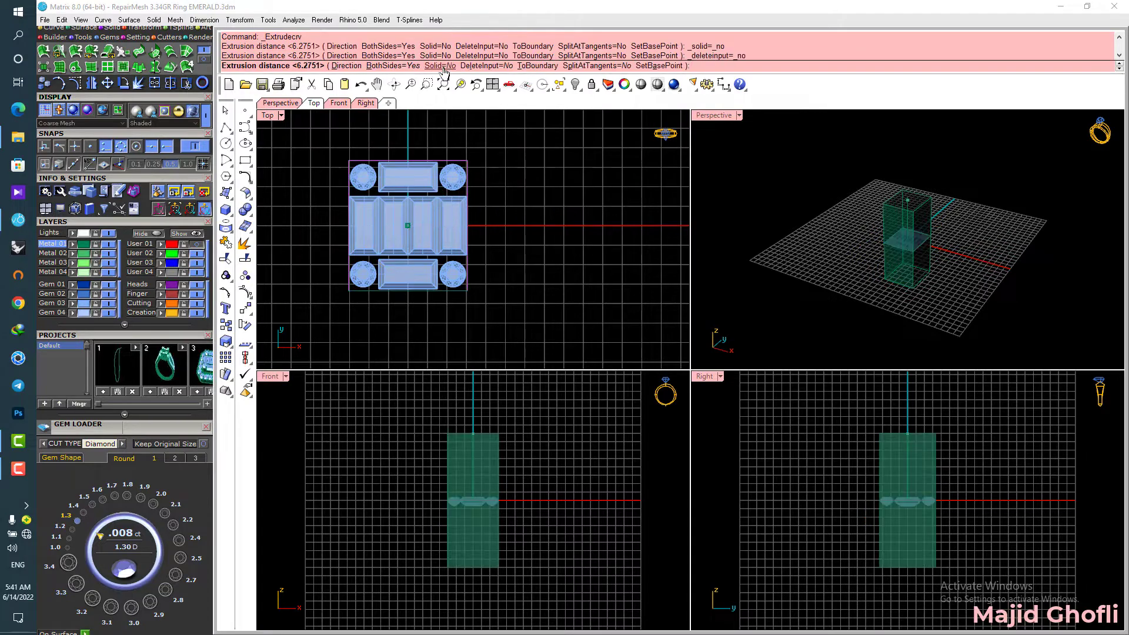
key("Return")
left_click(526, 463)
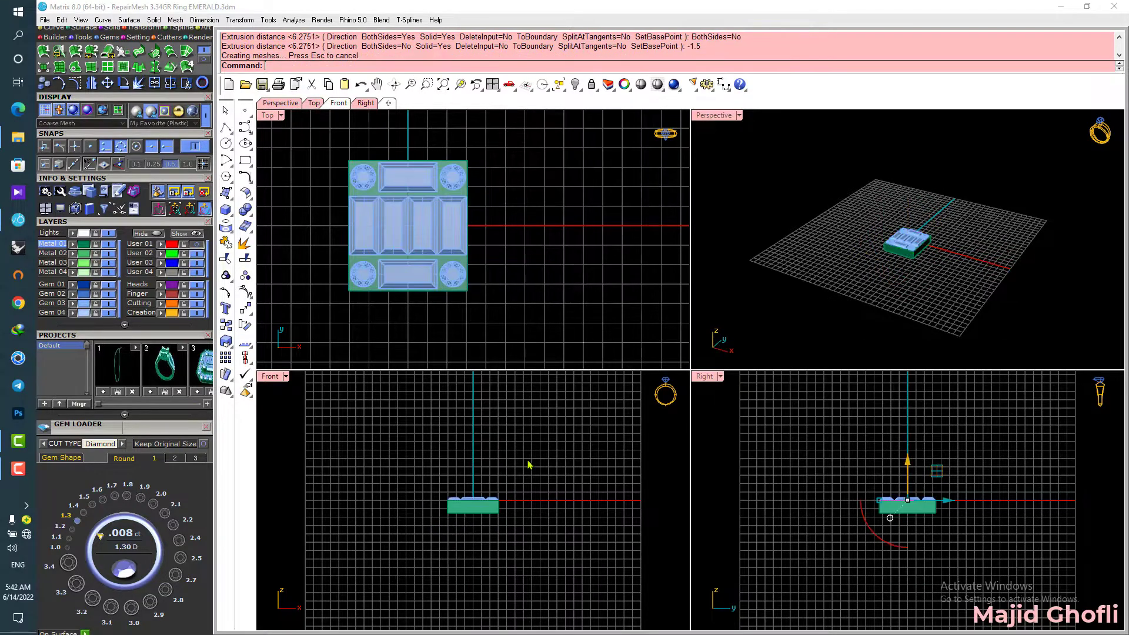
Step: Draw a second rectangle centred at 0 in the Top view, slightly shorter than the four baguettes and extending past the block's sides in X
right_click_drag(847, 238, 746, 248)
scroll(882, 246, "up", 4)
scroll(910, 497, "up", 12)
right_click_drag(912, 522, 894, 452)
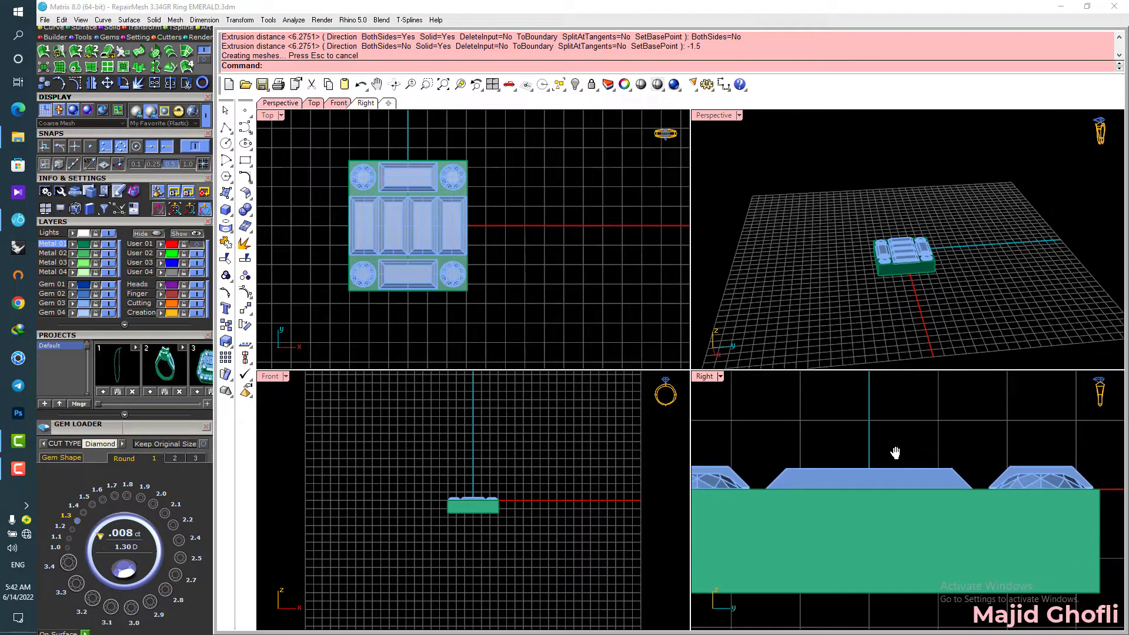
left_click(54, 27)
left_click(91, 51)
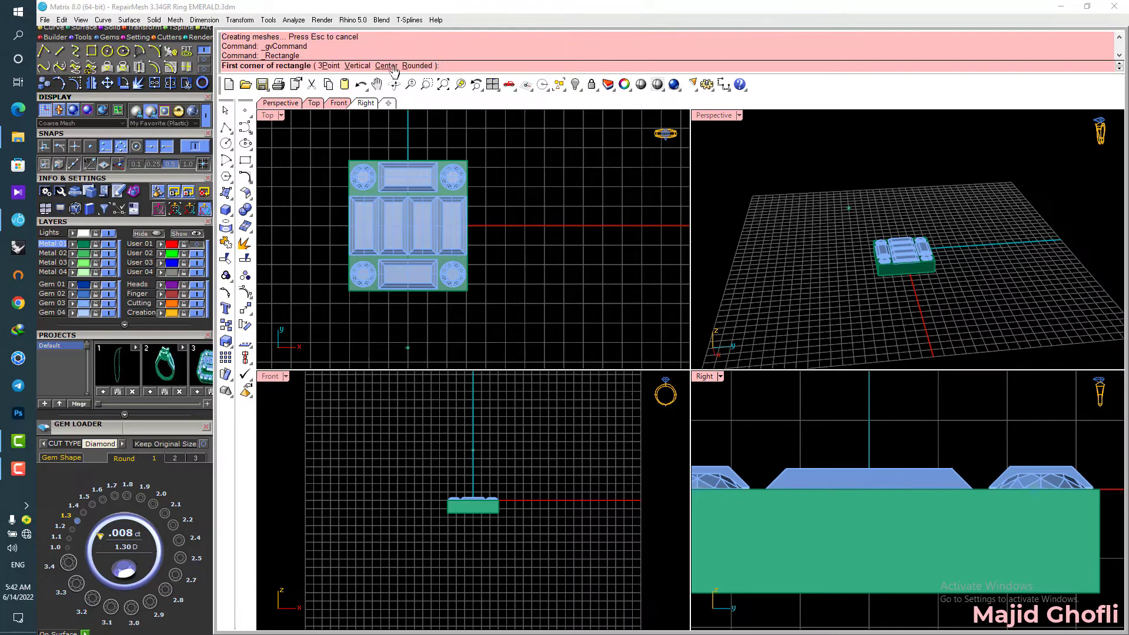
type("0")
key("Return")
scroll(438, 190, "up", 6)
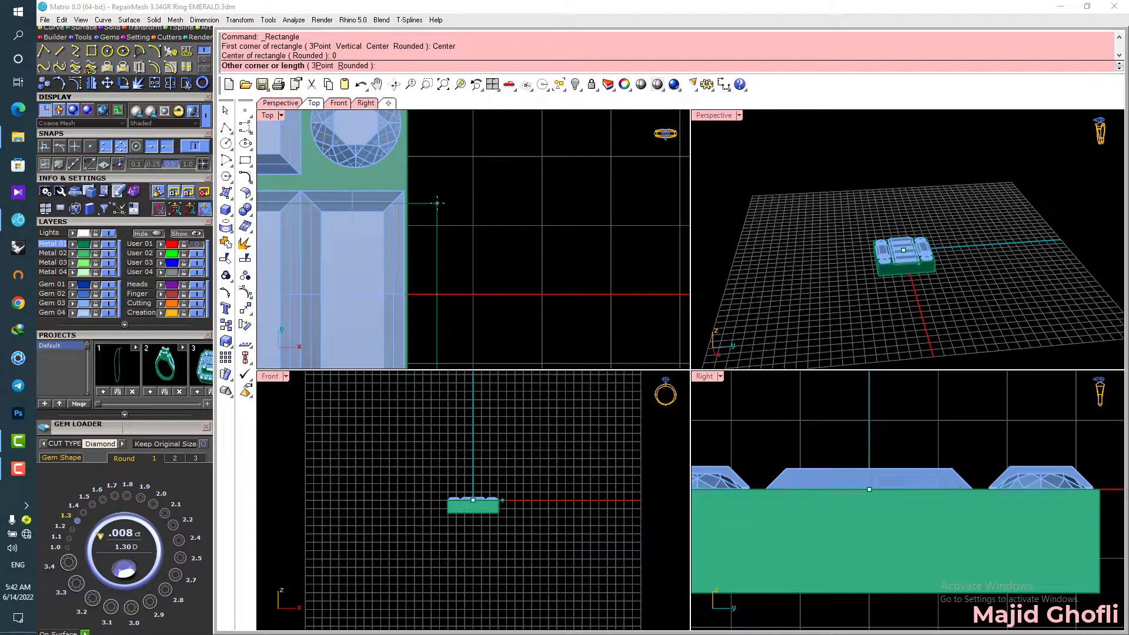
left_click(437, 201)
scroll(491, 523, "up", 5)
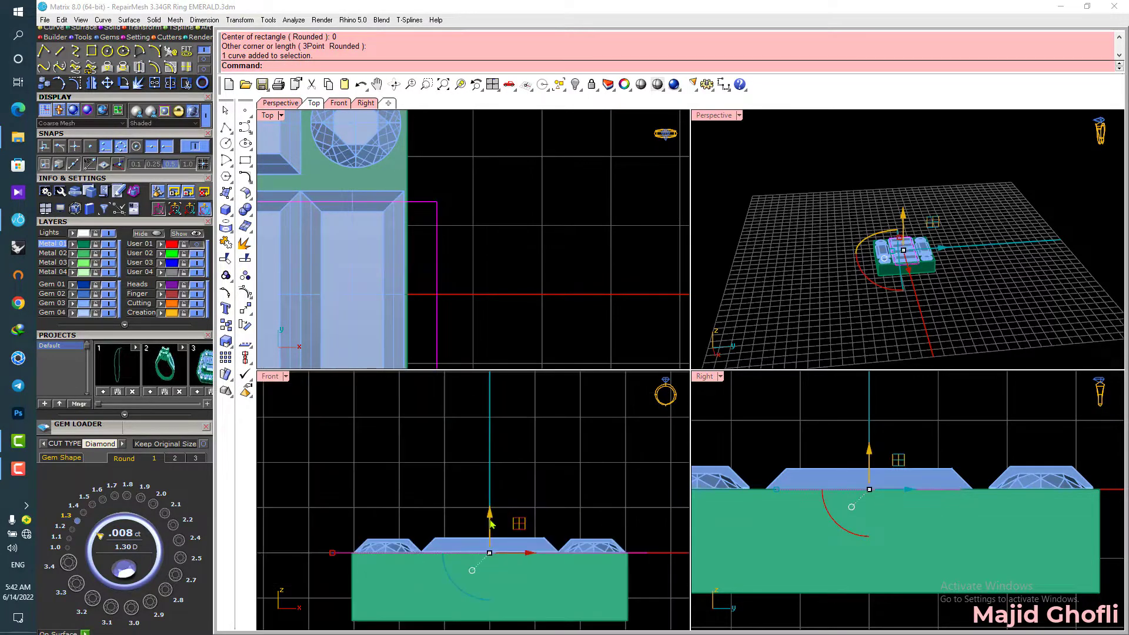
Step: Move the second rectangle -0.3 vertically so it lies inside the block
scroll(867, 448, "down", 6)
right_click_drag(885, 416, 944, 403)
scroll(943, 402, "up", 4)
left_click(914, 448)
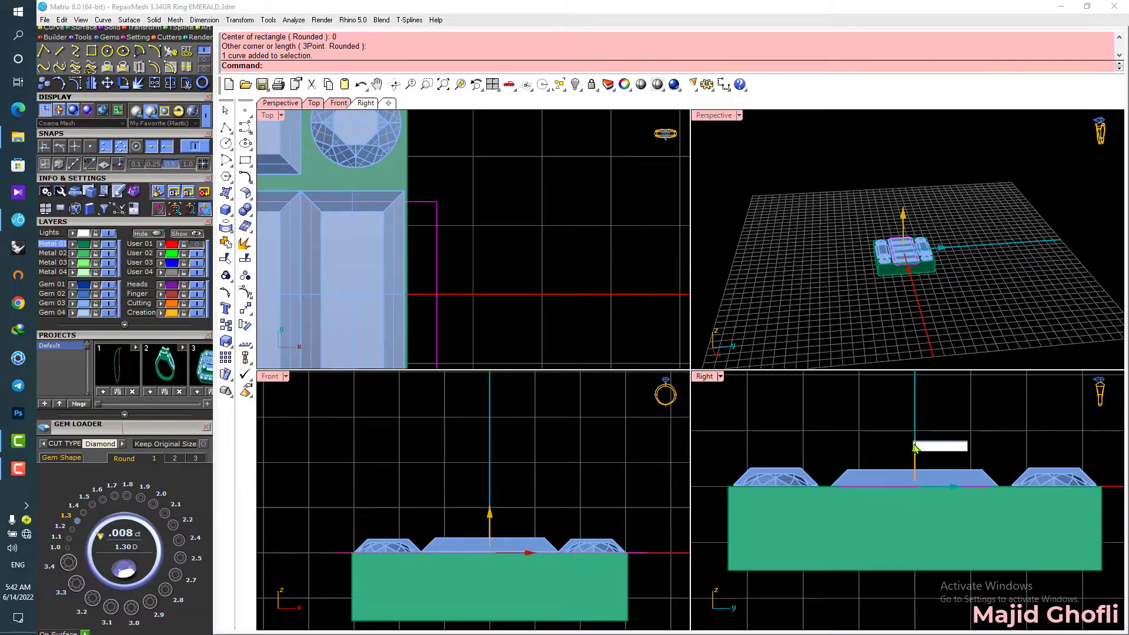
type("-.3")
key("Return")
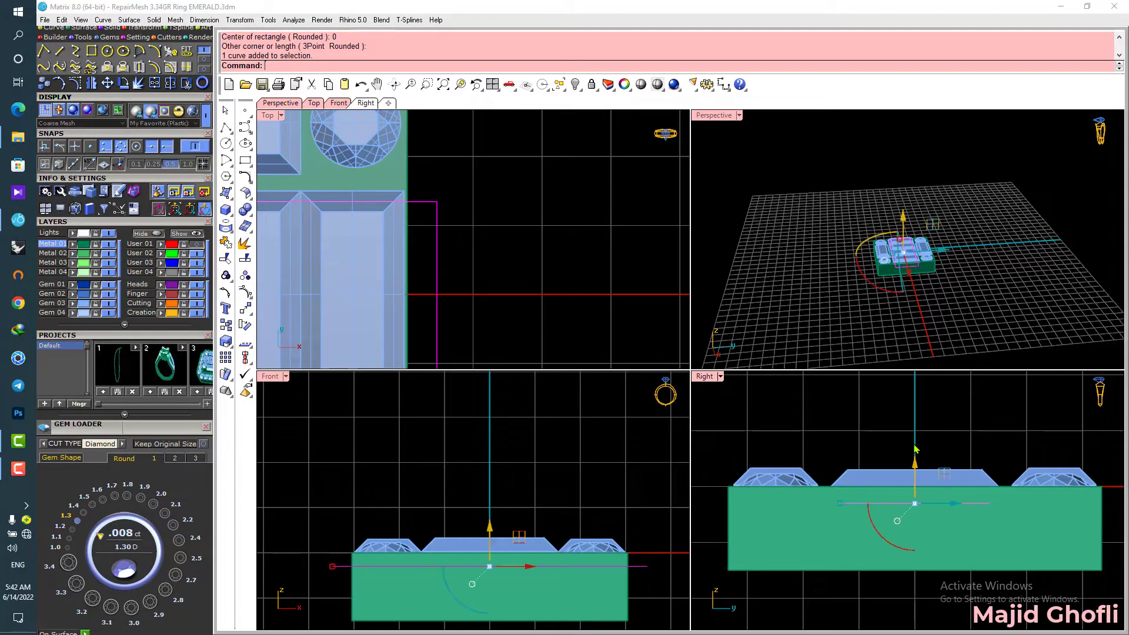
Step: Extrude the second rectangle upward as a one-sided solid until it rises above the tops of the gems
left_click(84, 30)
left_click(139, 68)
left_click(357, 67)
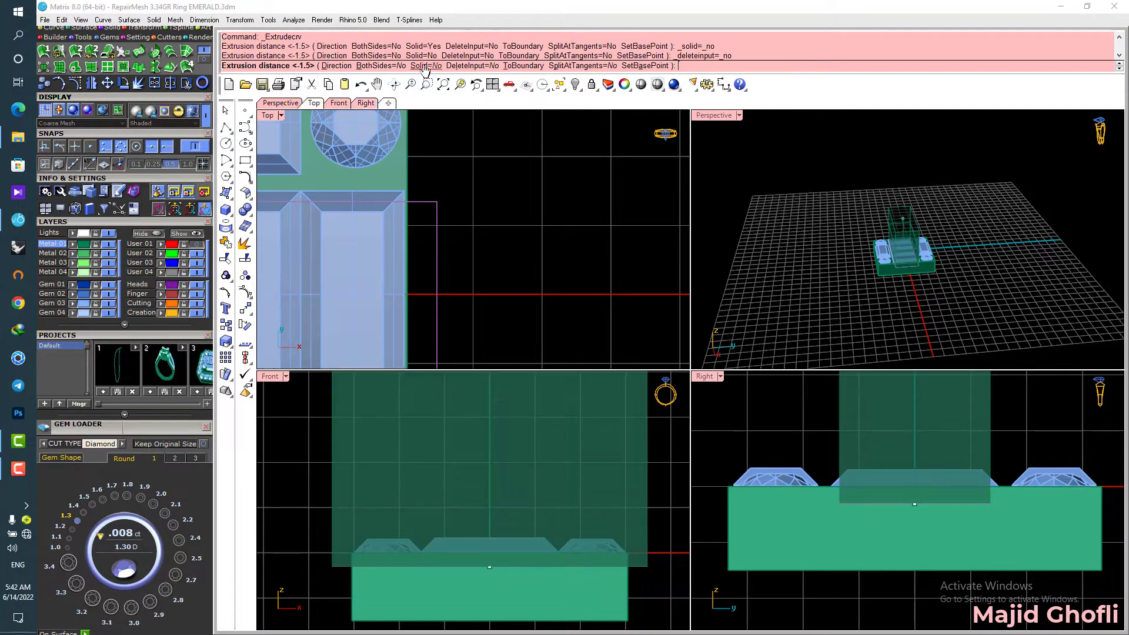
left_click(425, 68)
left_click(628, 529)
scroll(617, 467, "down", 4)
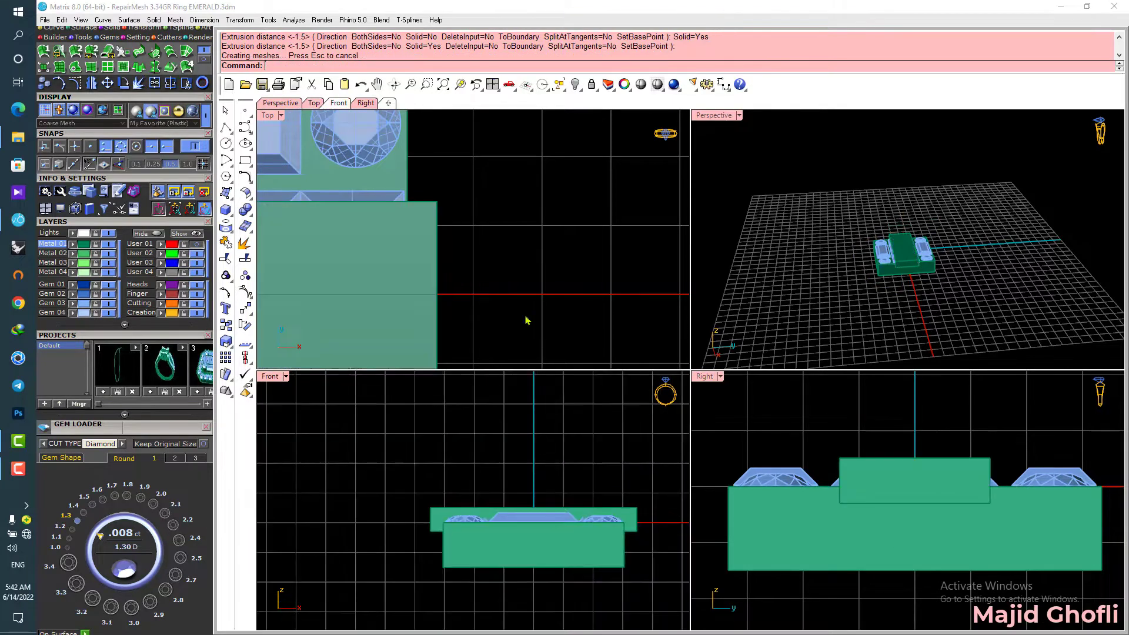
Step: In the Top view, duplicate the upper solid with a 90° rotation so the two boxes cross over the block
scroll(526, 320, "down", 6)
right_click_drag(416, 286, 473, 253)
scroll(499, 221, "down", 2)
left_click(473, 254)
left_click_drag(409, 309, 338, 237, "alt")
Step: Maximize the Perspective view and subtract both crossing boxes from the base block with Boolean difference
left_click(732, 156)
double_click(724, 115)
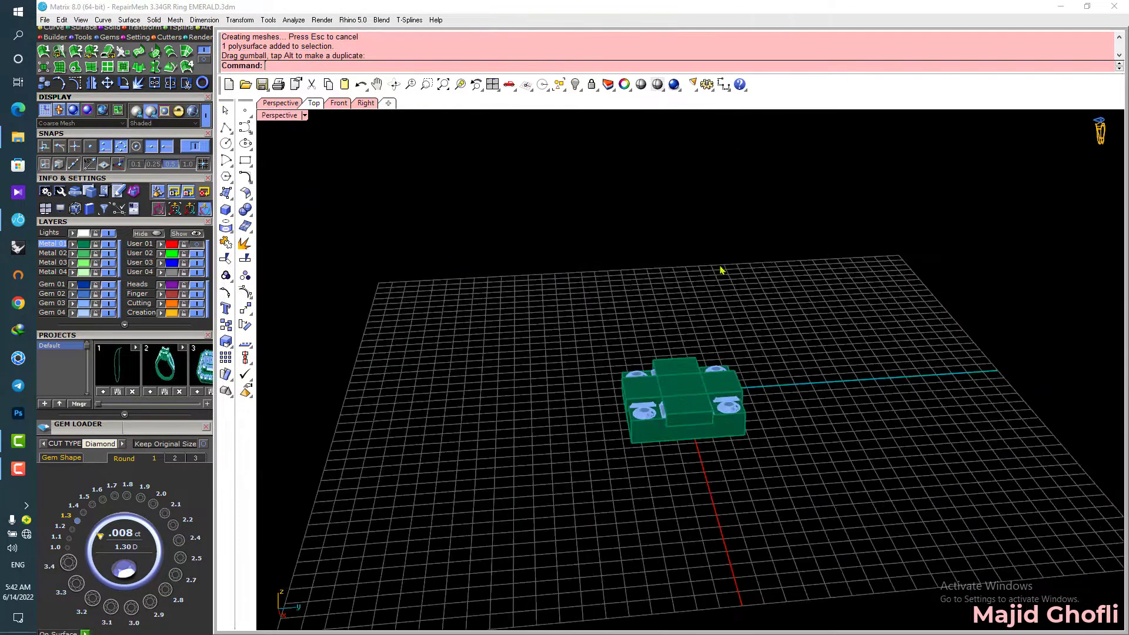
left_click(247, 213)
left_click(277, 218)
scroll(668, 419, "up", 6)
left_click(649, 437)
right_click(653, 426)
left_click(678, 345)
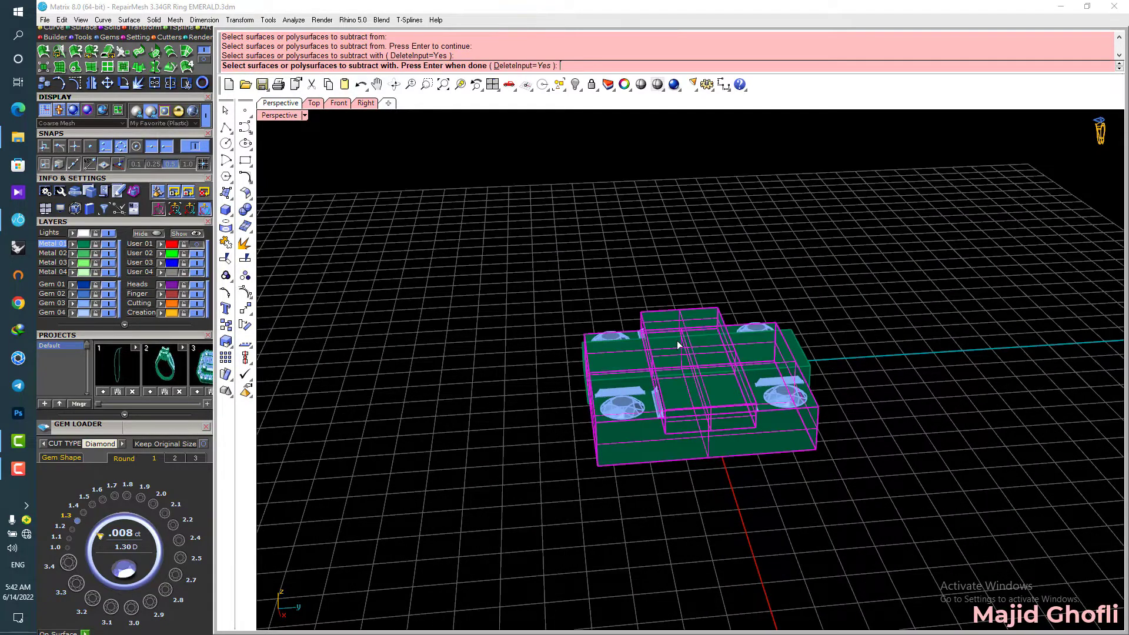
left_click(636, 364)
right_click(635, 364)
Step: Select all six baguettes and move them -.3 vertically into the recessed channels of the block
right_click_drag(636, 365, 700, 371)
scroll(700, 373, "up", 8)
left_click(700, 361)
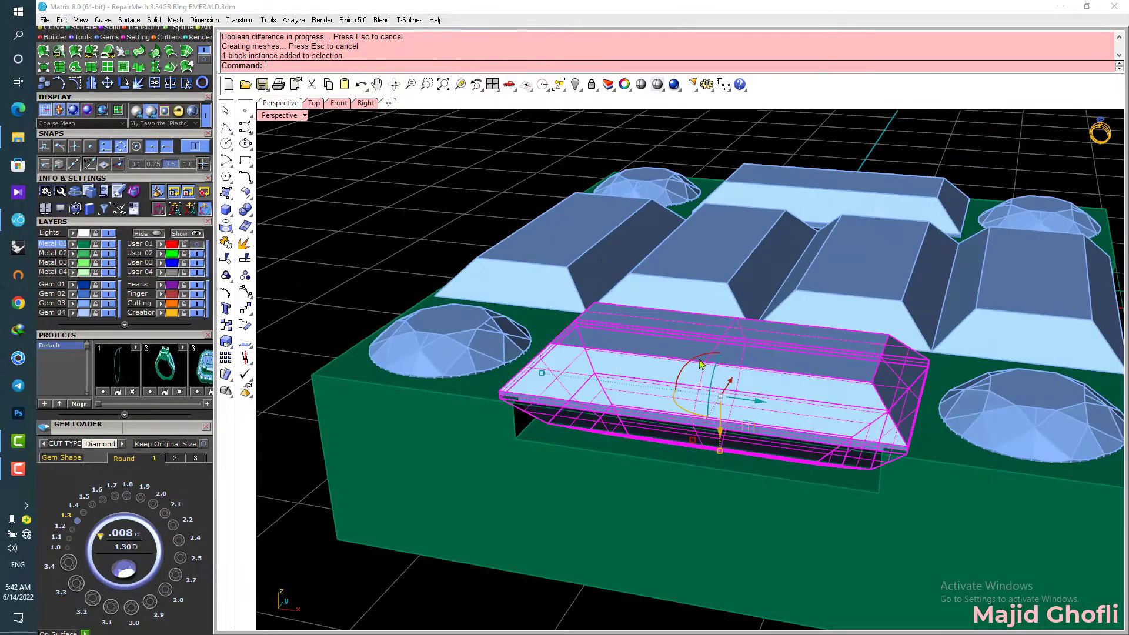
left_click(572, 230, "shift")
left_click(732, 254, "shift")
left_click(853, 258, "shift")
left_click(1002, 253, "shift")
left_click(870, 197, "shift")
left_click(791, 256)
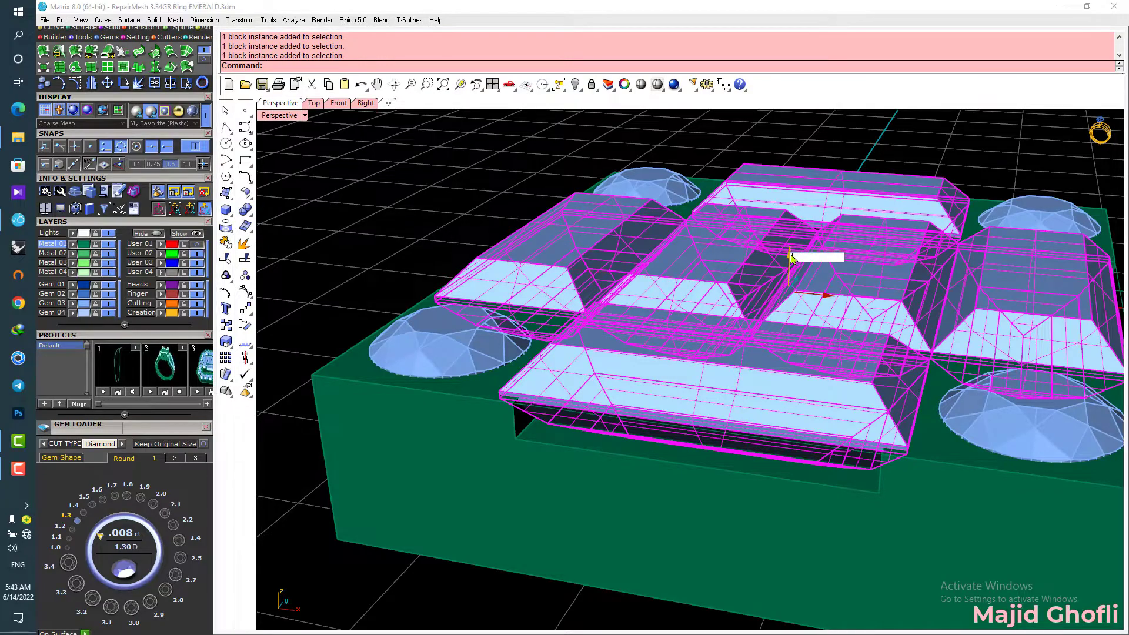
type("-.3")
key("Return")
left_click(460, 188)
Step: In the Top view, move one corner round diamond slightly inward in X and Y toward the centre of its corner pad
right_click_drag(460, 188, 799, 289)
scroll(568, 231, "down", 6)
scroll(847, 288, "up", 6)
scroll(839, 283, "down", 6)
right_click_drag(665, 176, 665, 290, "shift")
right_click_drag(626, 234, 655, 395)
double_click(278, 115)
double_click(267, 115)
right_click_drag(442, 292, 471, 262)
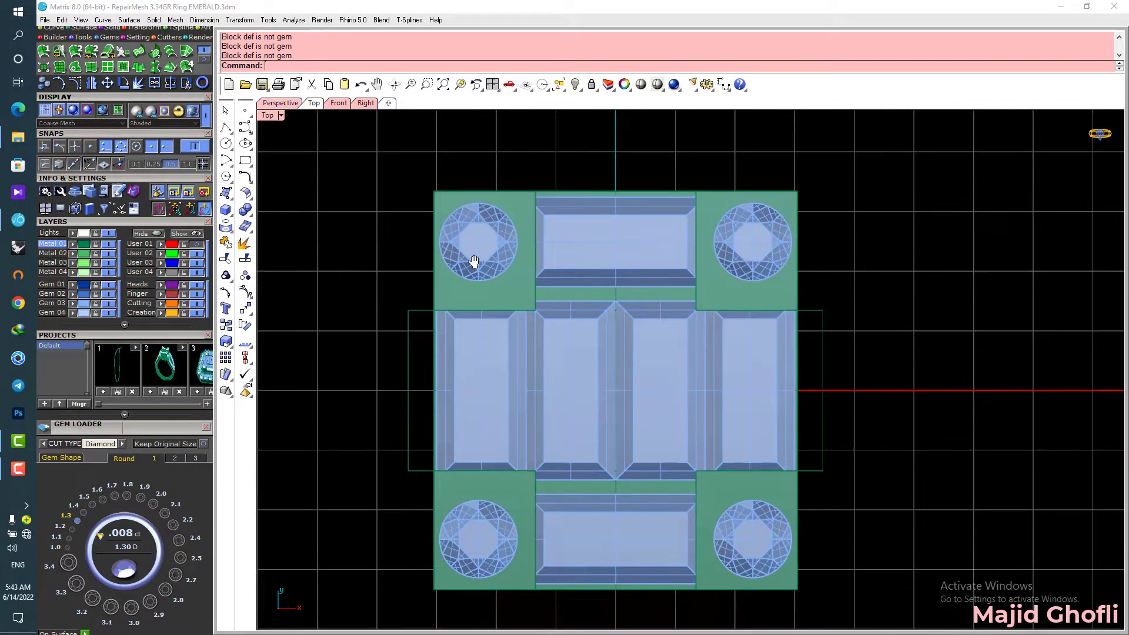
scroll(485, 254, "up", 4)
left_click(487, 240)
scroll(488, 243, "up", 4)
left_click_drag(497, 206, 508, 215)
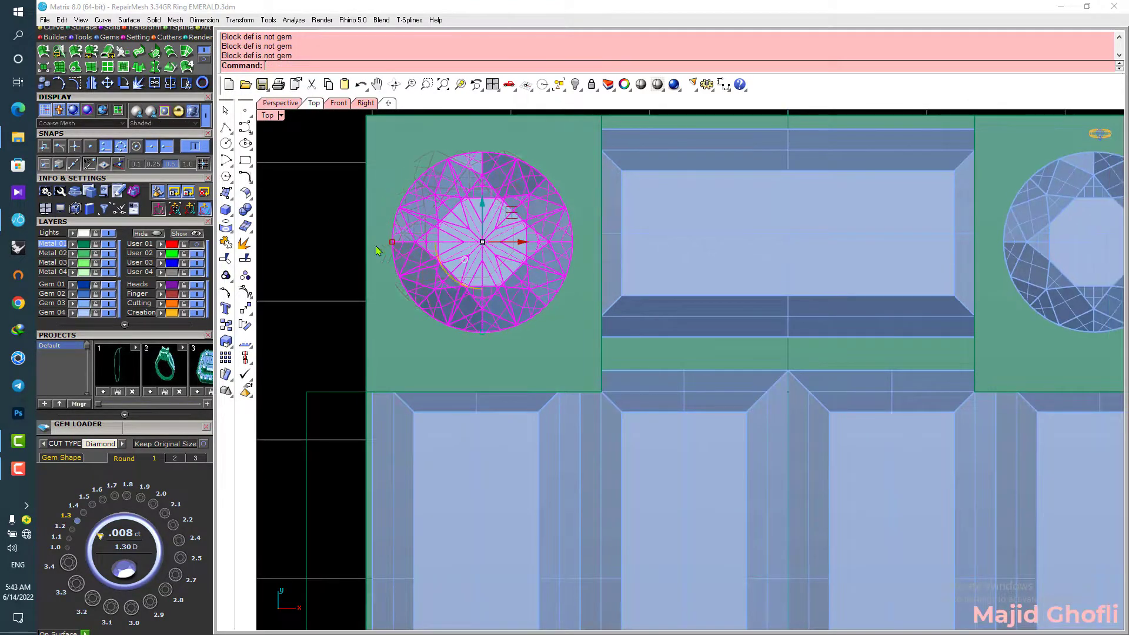
right_click_drag(372, 240, 388, 265)
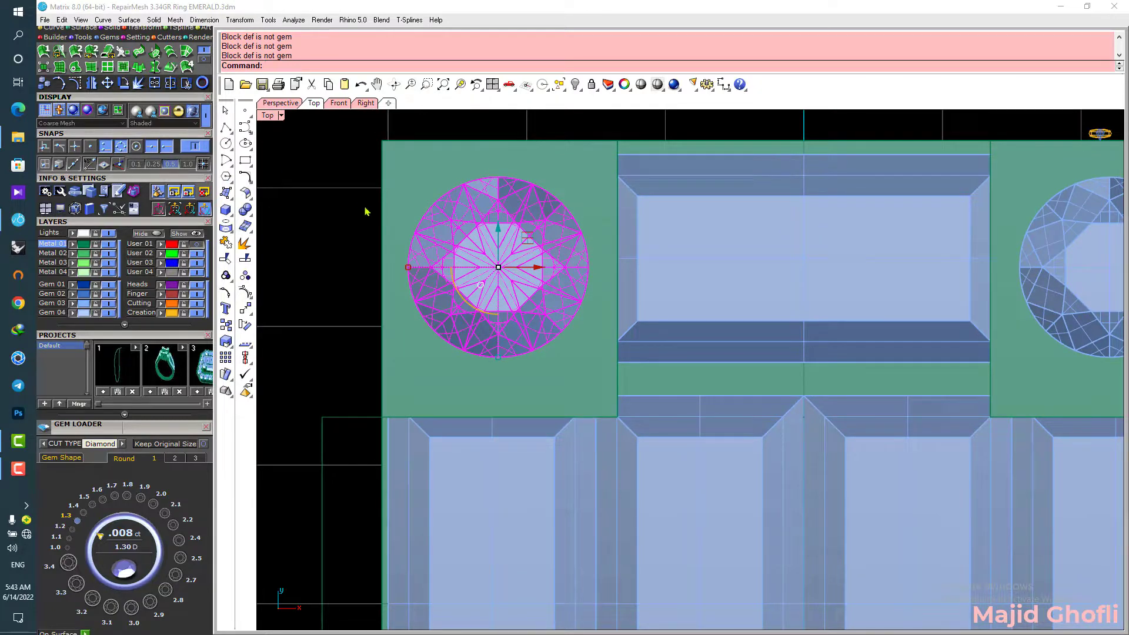
left_click_drag(496, 235, 497, 246)
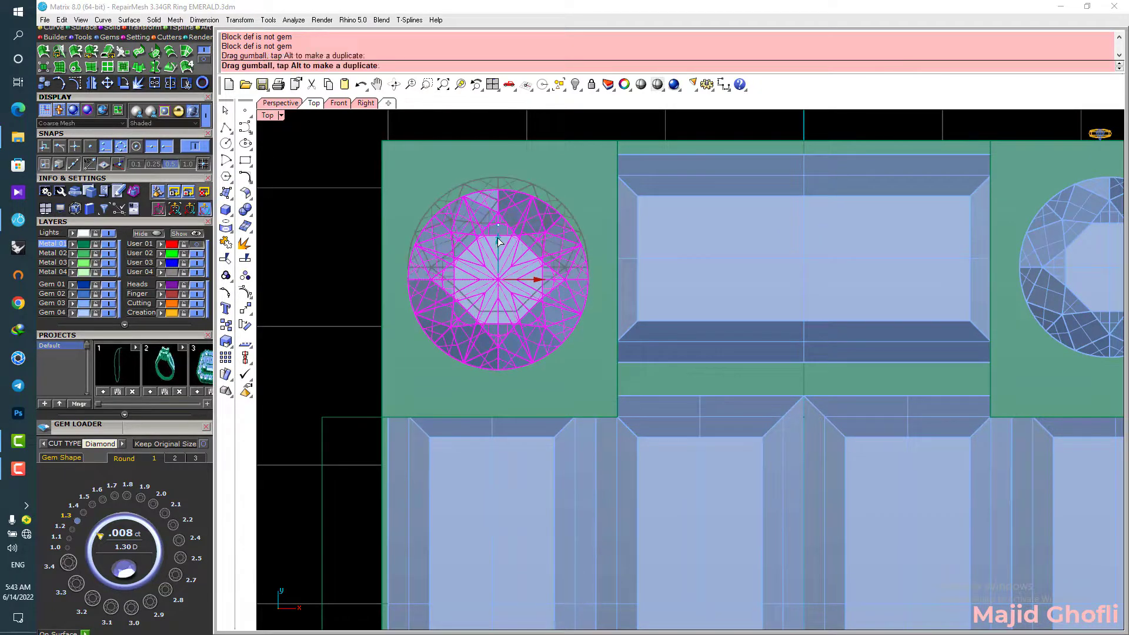
scroll(500, 233, "down", 12)
left_click(793, 241)
Step: Fillet the block's four outer vertical corner edges with a radius of .5
right_click_drag(611, 315, 667, 307)
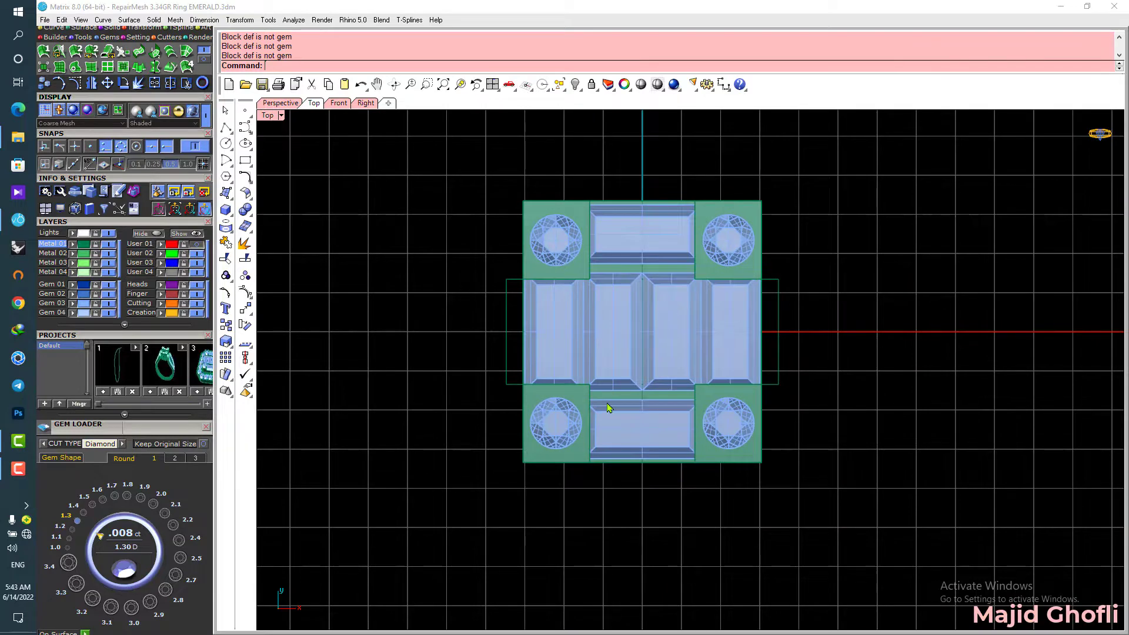
scroll(525, 207, "up", 2)
double_click(273, 114)
double_click(725, 119)
right_click_drag(694, 253, 817, 182)
left_click_drag(141, 98, 147, 224)
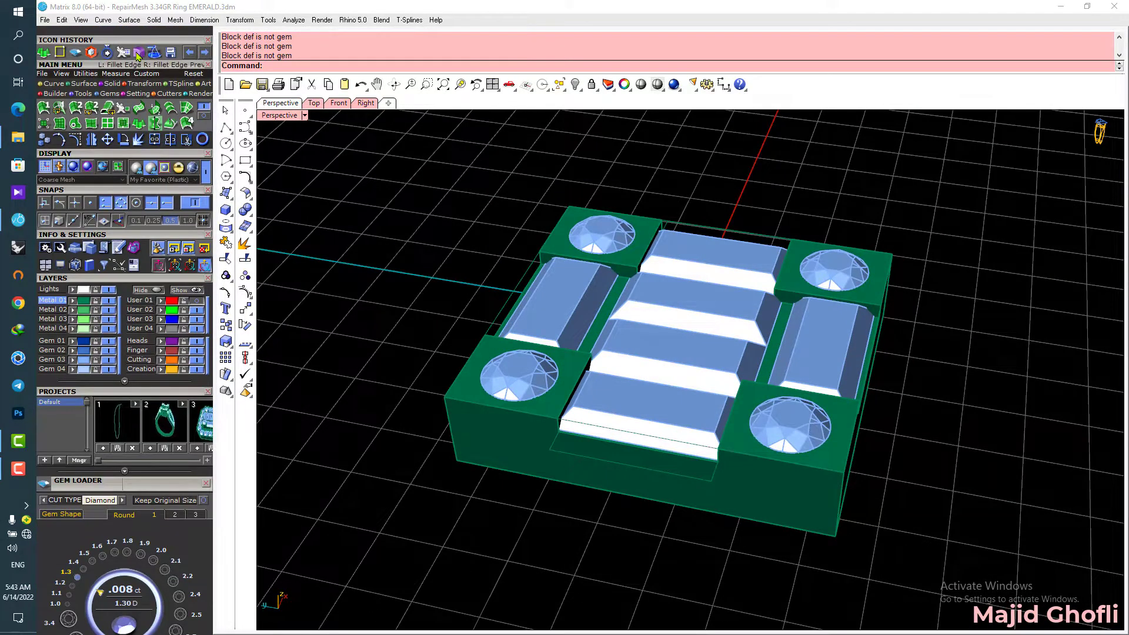
left_click(138, 53)
type(".5")
key("Return")
left_click(842, 497)
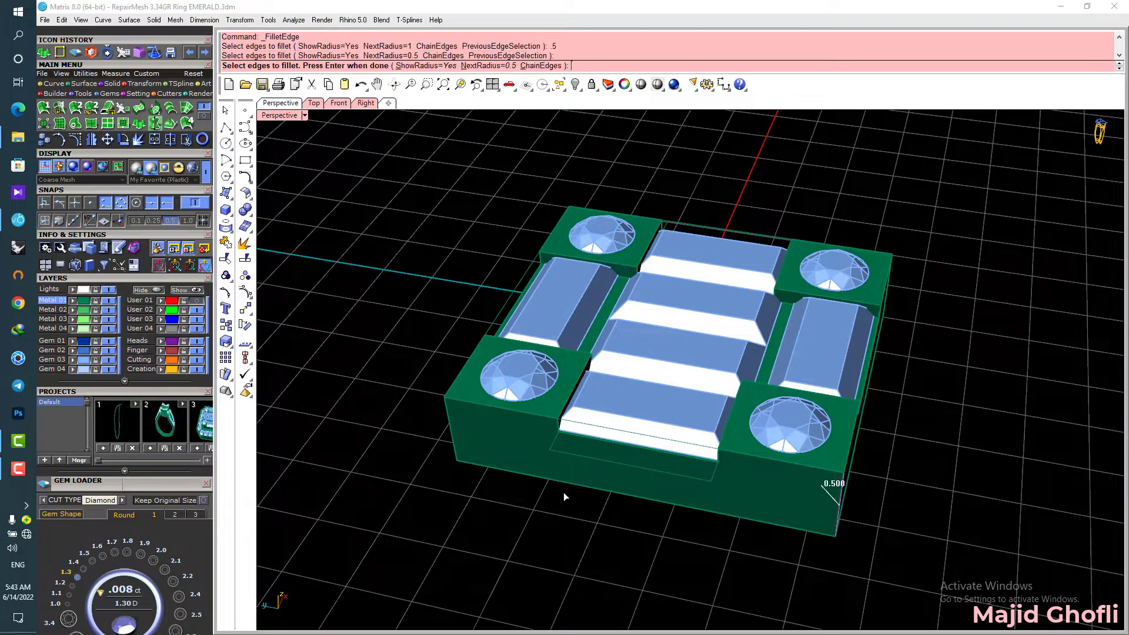
left_click(451, 432)
right_click_drag(451, 432, 601, 498)
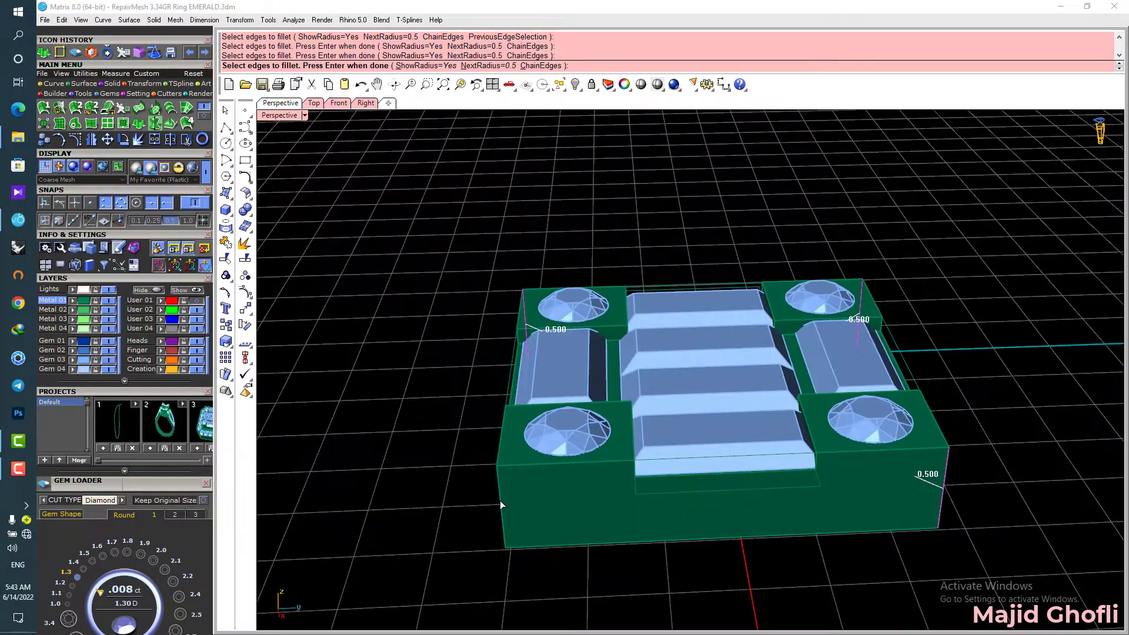
left_click(500, 501)
right_click(440, 435)
right_click(440, 435)
right_click_drag(440, 435, 662, 359)
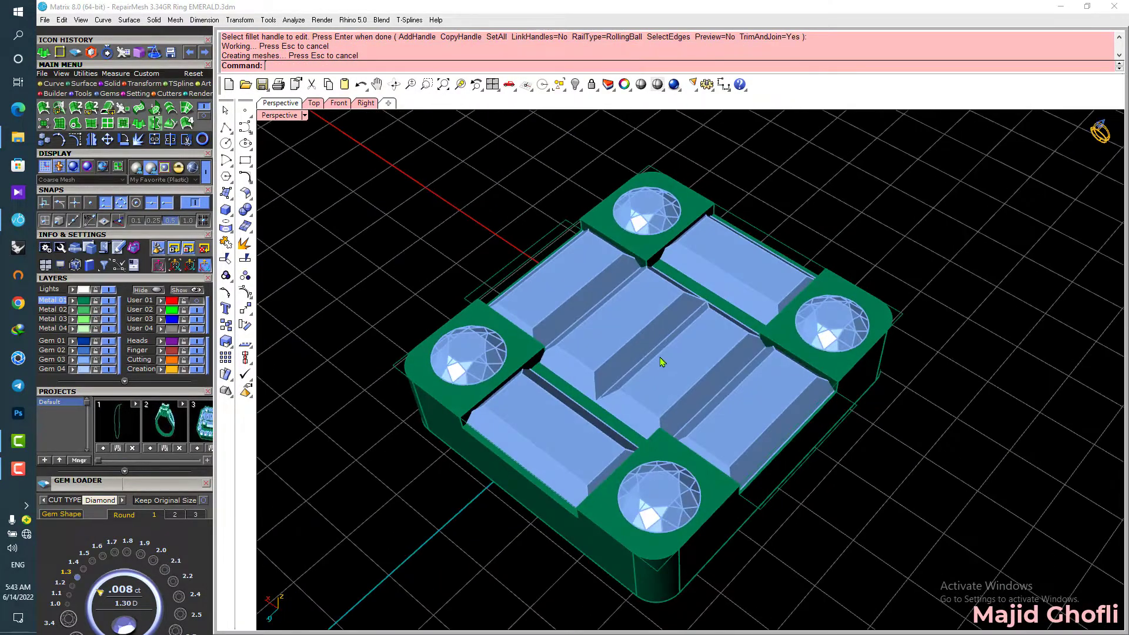
Step: Start adding prongs to a corner round diamond, set the viewport to Shaded display, and set the prong nudge to 34%
left_click(583, 212)
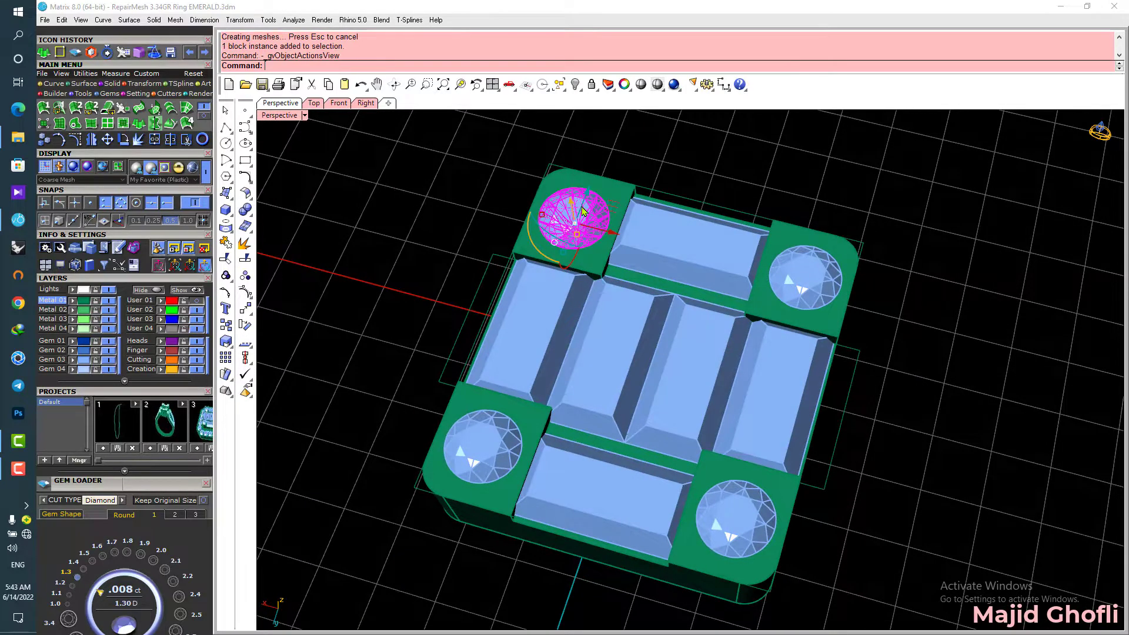
left_click(625, 258)
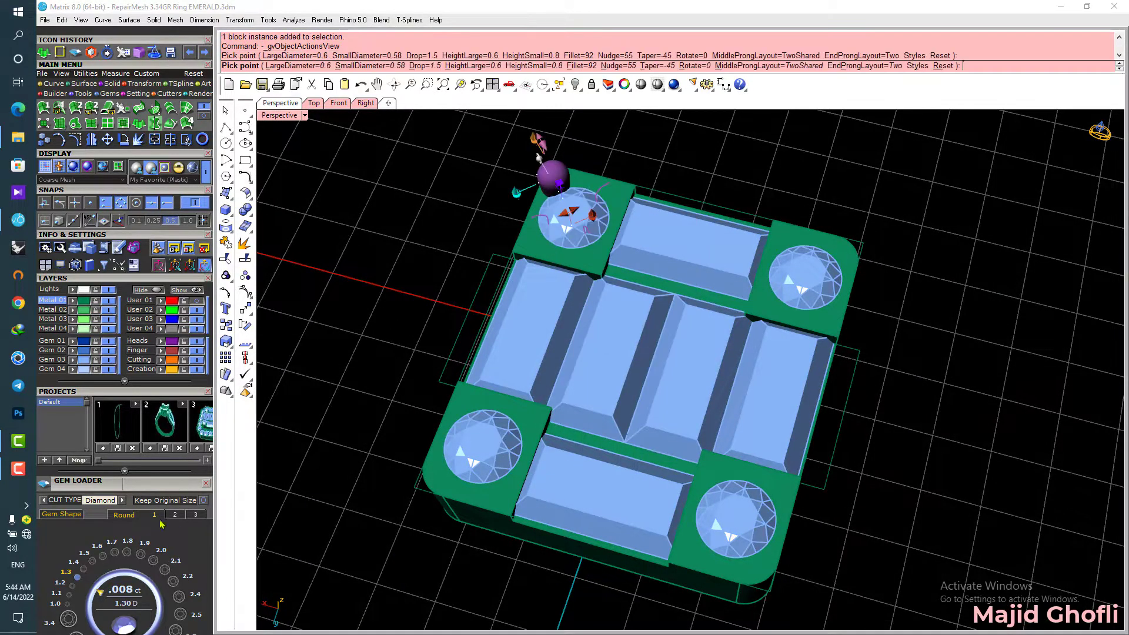
right_click_drag(391, 305, 432, 349)
scroll(435, 294, "up", 2)
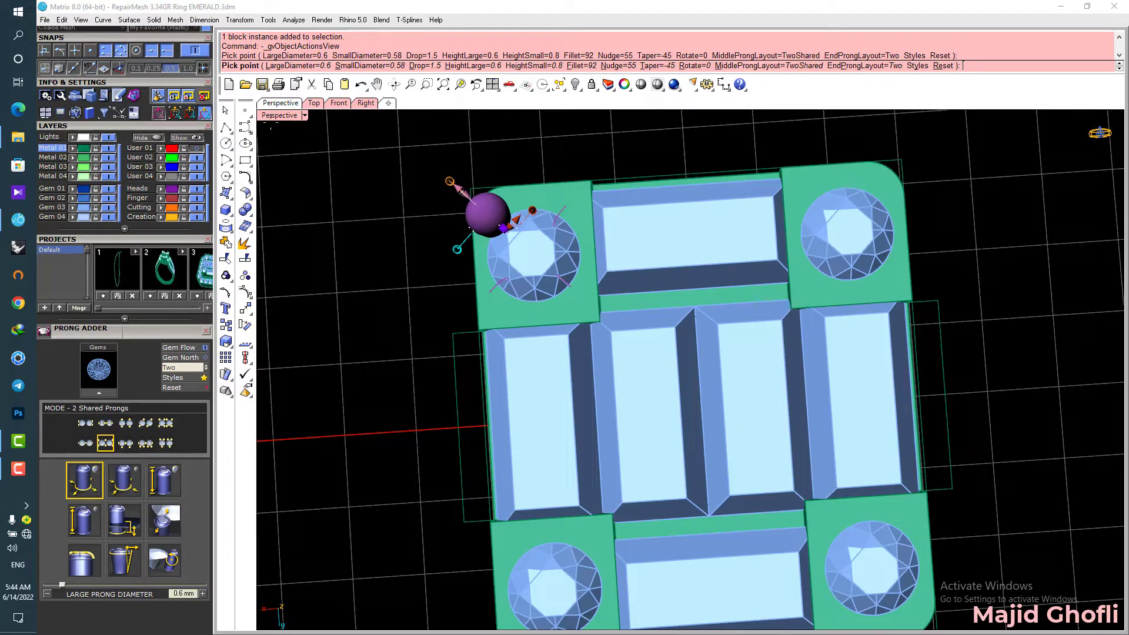
right_click(271, 118)
left_click(341, 54)
right_click_drag(431, 280, 395, 299)
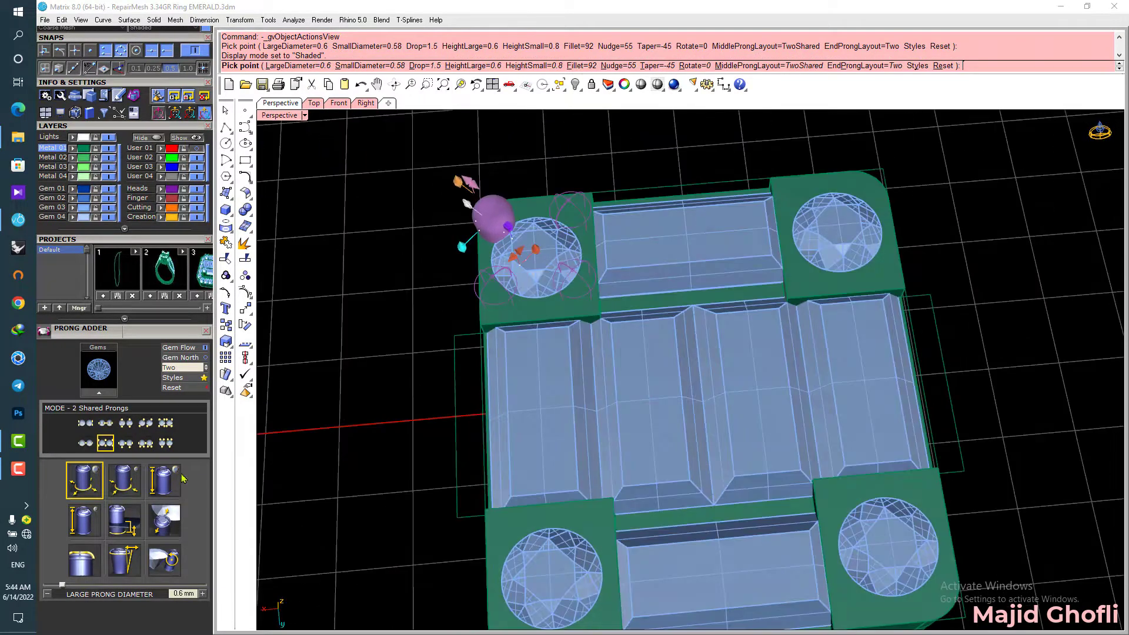
left_click(124, 479)
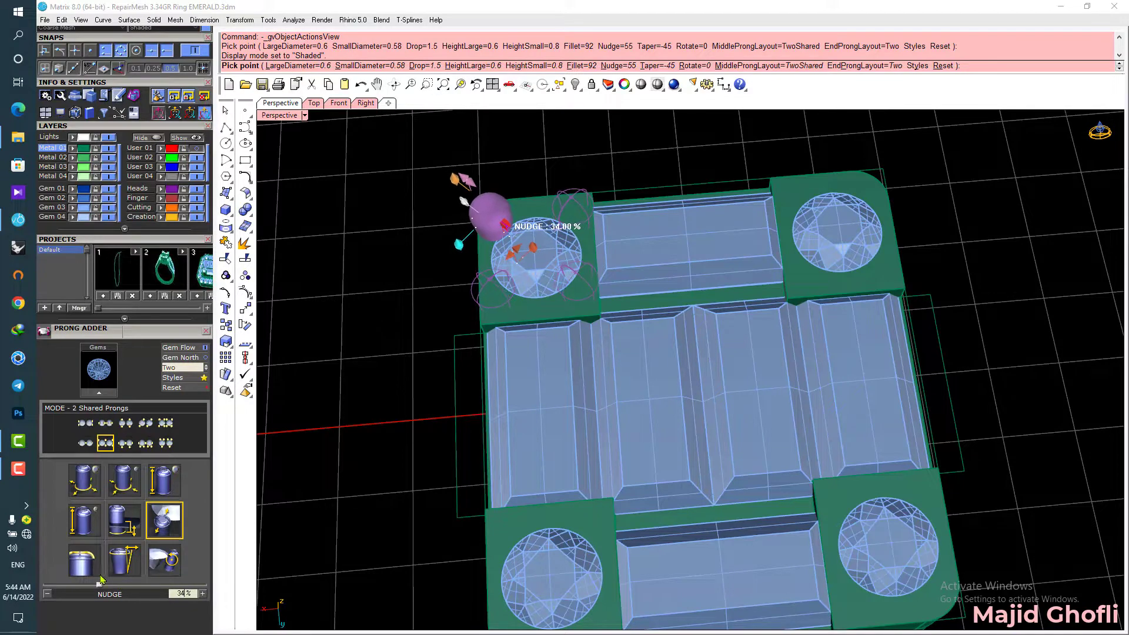
Step: Set the prong taper to -35% and create the four prongs around the corner diamond
right_click_drag(393, 376, 427, 313)
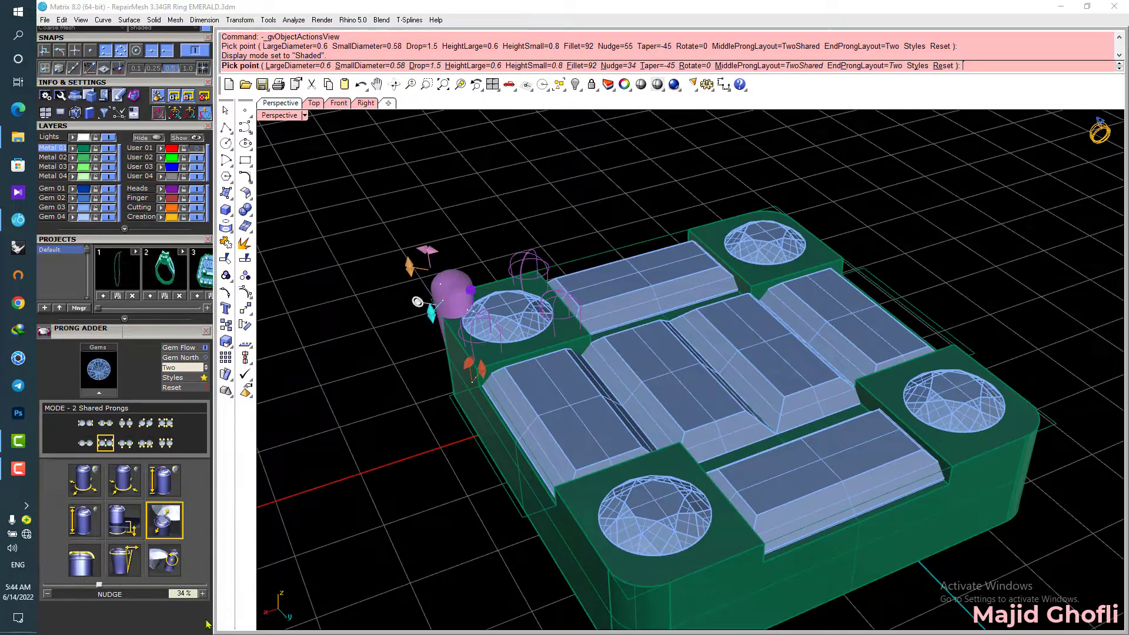
left_click(124, 560)
left_click_drag(129, 586, 130, 587)
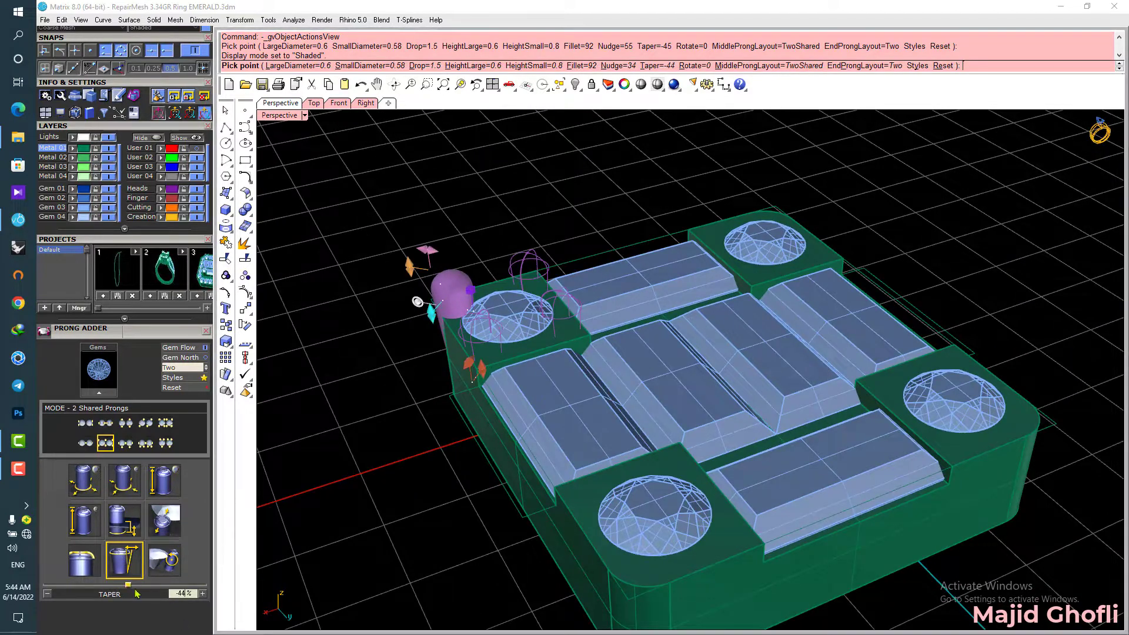
right_click(358, 435)
Step: Delete the four prongs and recreate them around the same round diamond with a drop of 0.2 mm
right_click_drag(358, 435, 517, 288)
left_click(517, 288)
key("Delete")
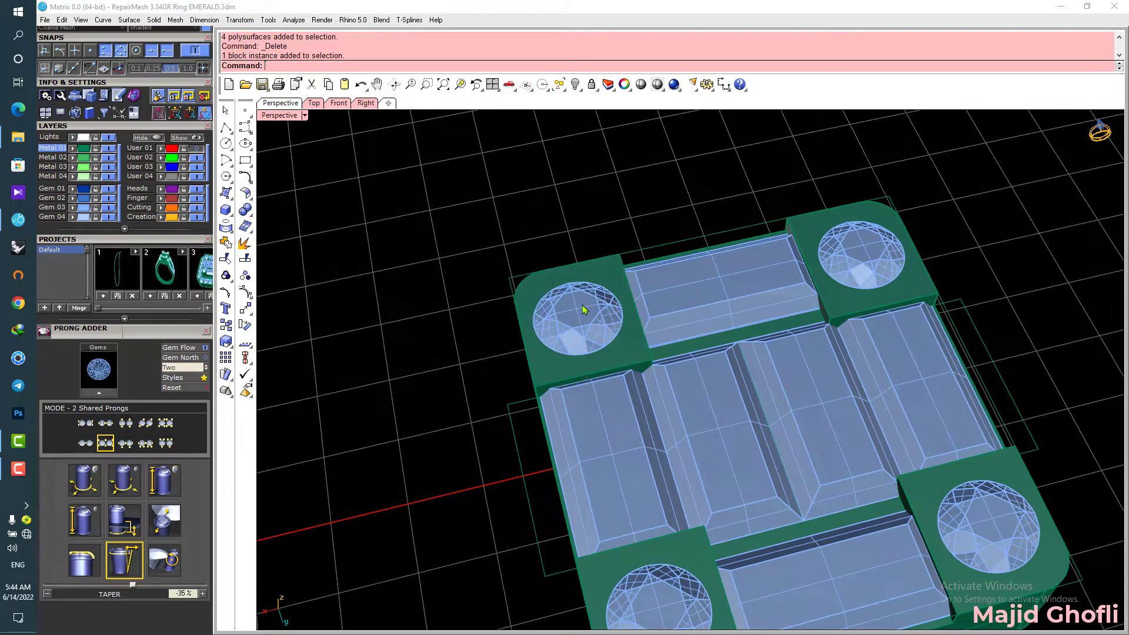
left_click(579, 317)
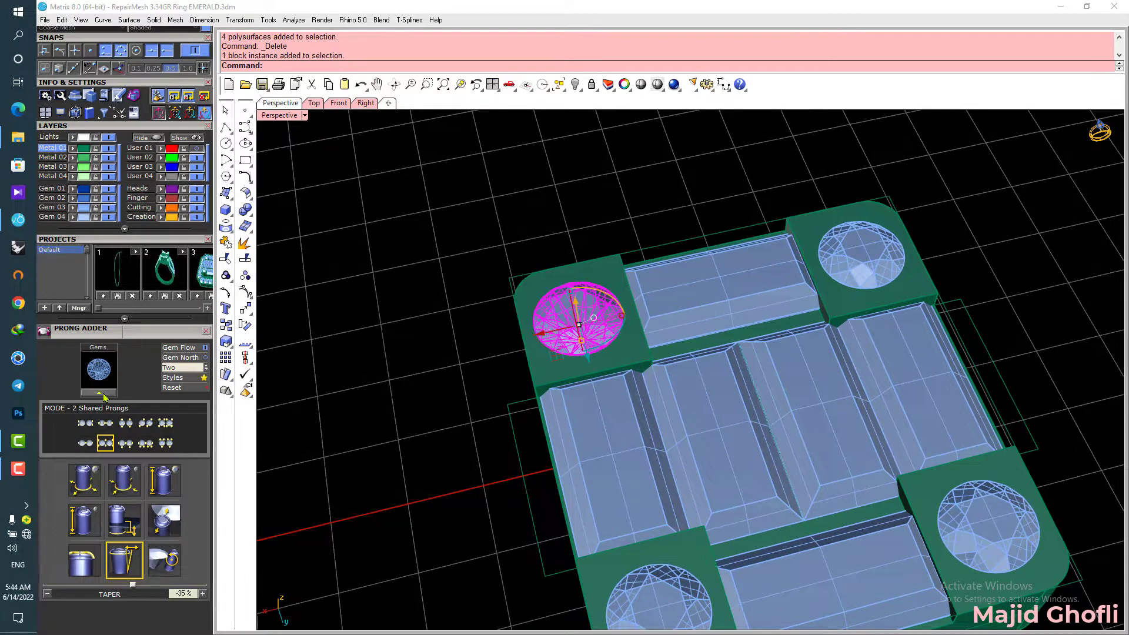
left_click(116, 532)
type("0.2")
key("Return")
right_click_drag(352, 500, 378, 448)
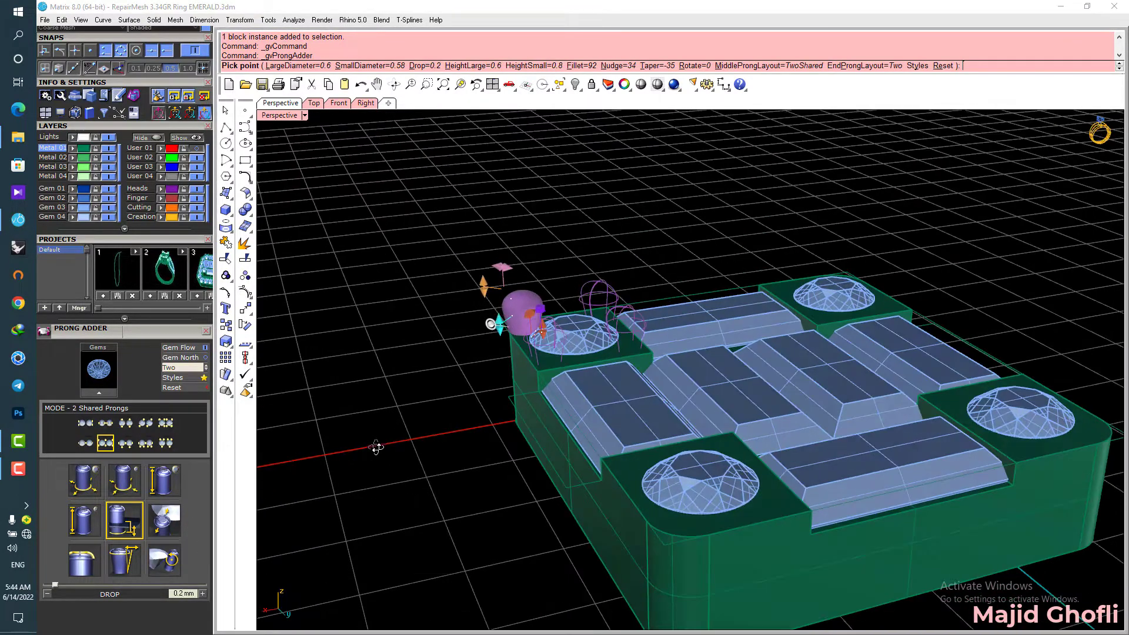
right_click(421, 396)
Step: Mirror the four prongs across the Y axis, and both sets across the X axis, onto the other three corner diamonds
right_click_drag(471, 241, 501, 303)
left_click(545, 318)
key("alt+y")
left_click(907, 242, "shift")
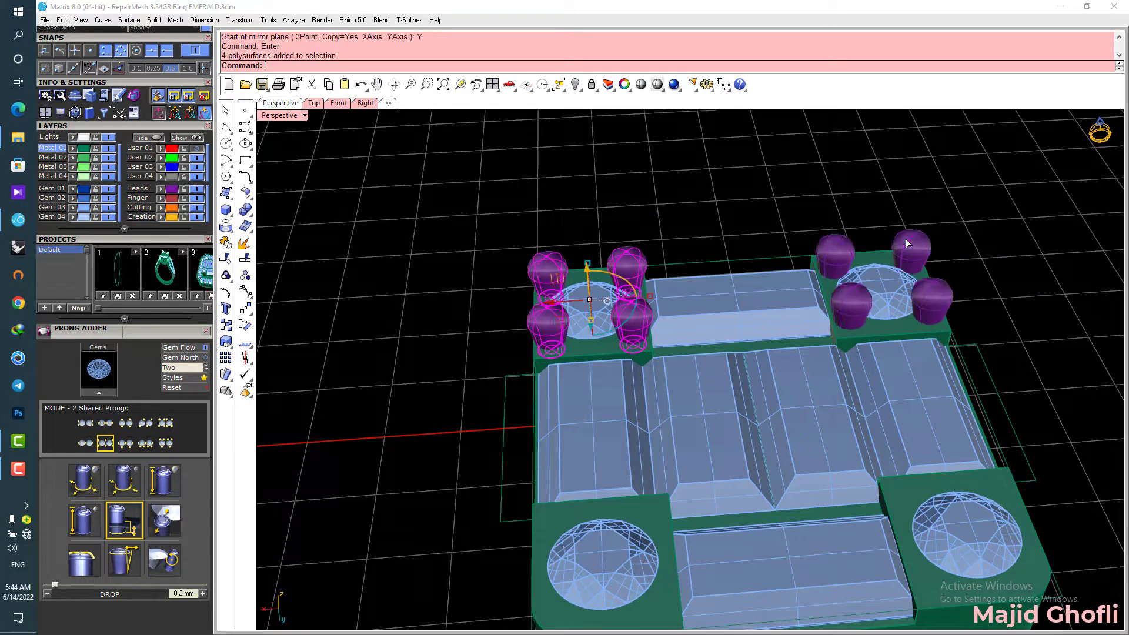
key("alt+x")
right_click_drag(822, 372, 808, 336, "shift")
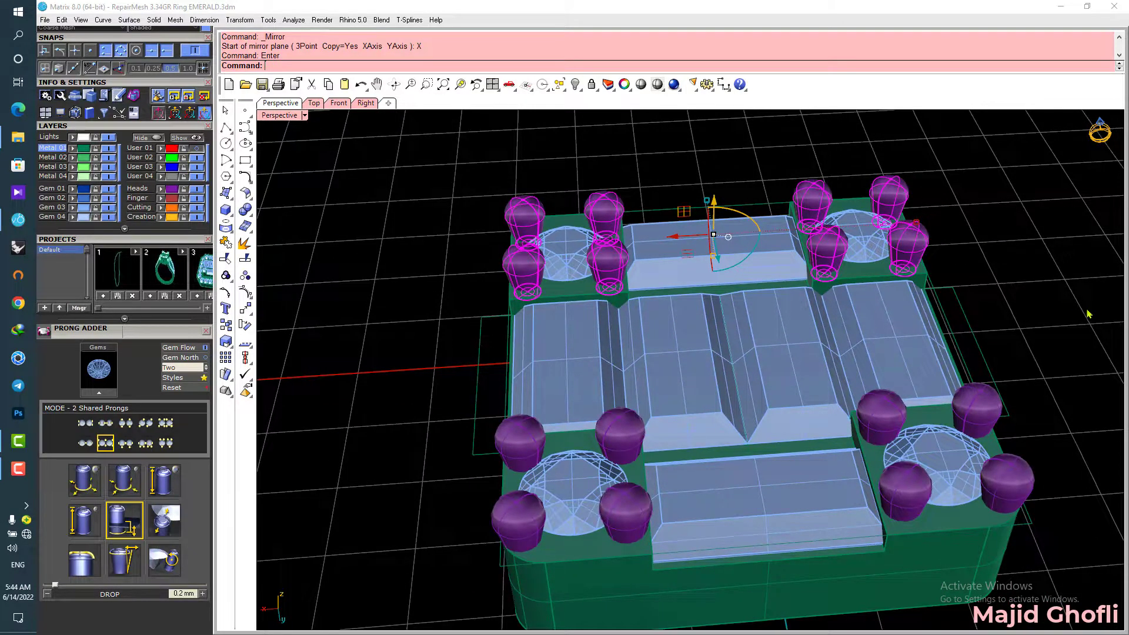
Step: Create gem cutters for the six baguettes with lower seat size 65%, girdle width 10% and lower depth -338%
left_click(712, 253)
left_click(565, 364, "shift")
left_click(676, 352, "shift")
left_click(882, 341, "shift")
left_click(764, 505, "shift")
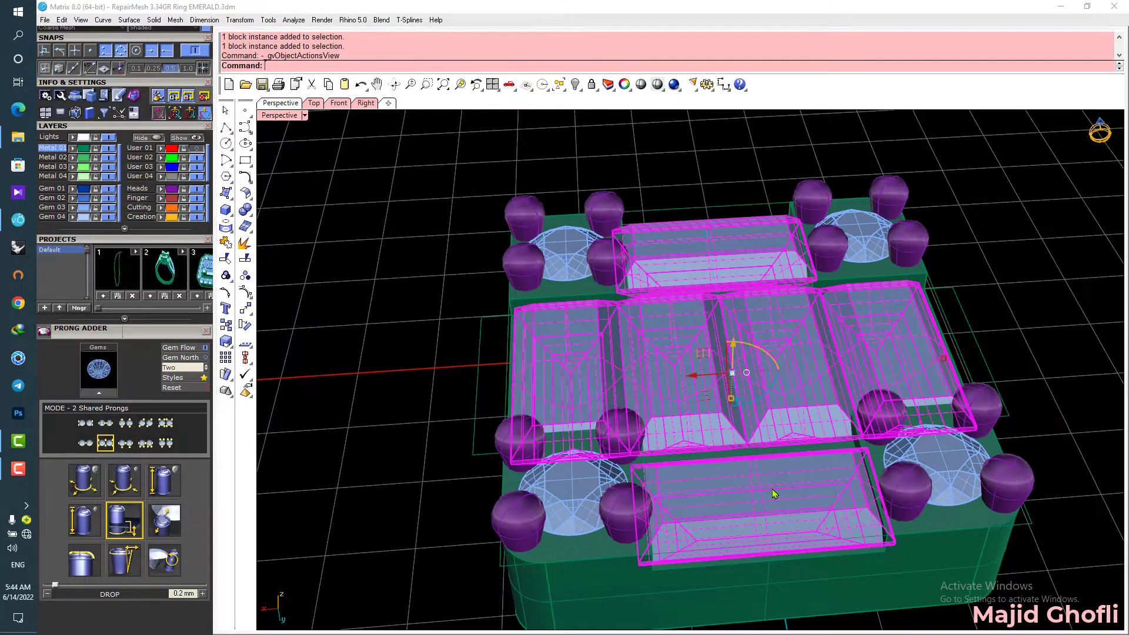
right_click(774, 493)
left_click(788, 481)
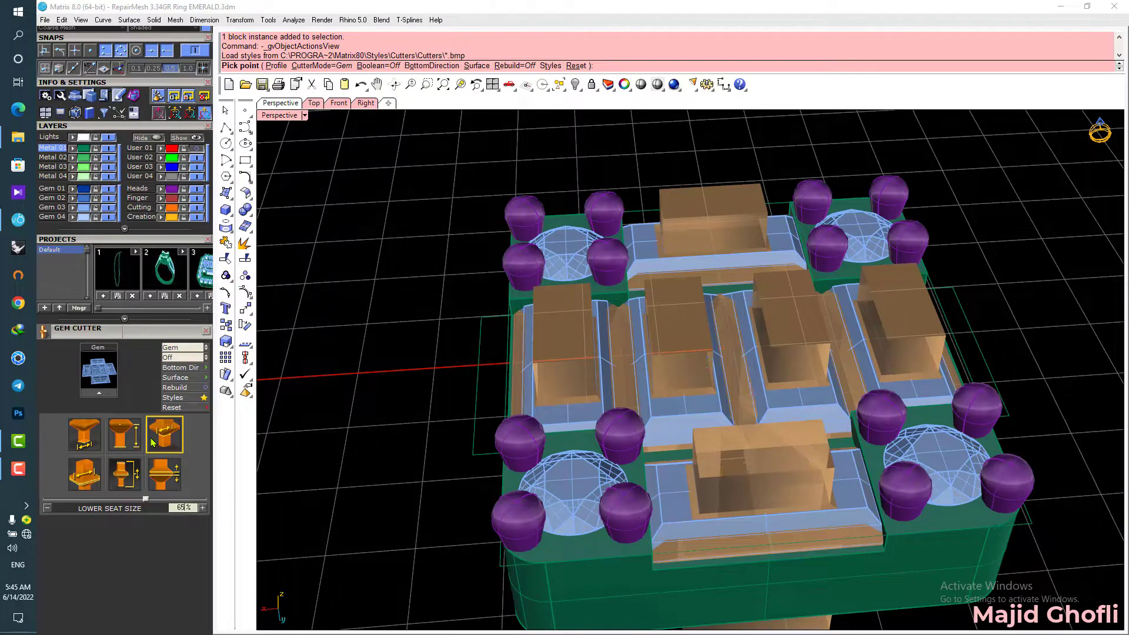
left_click(91, 476)
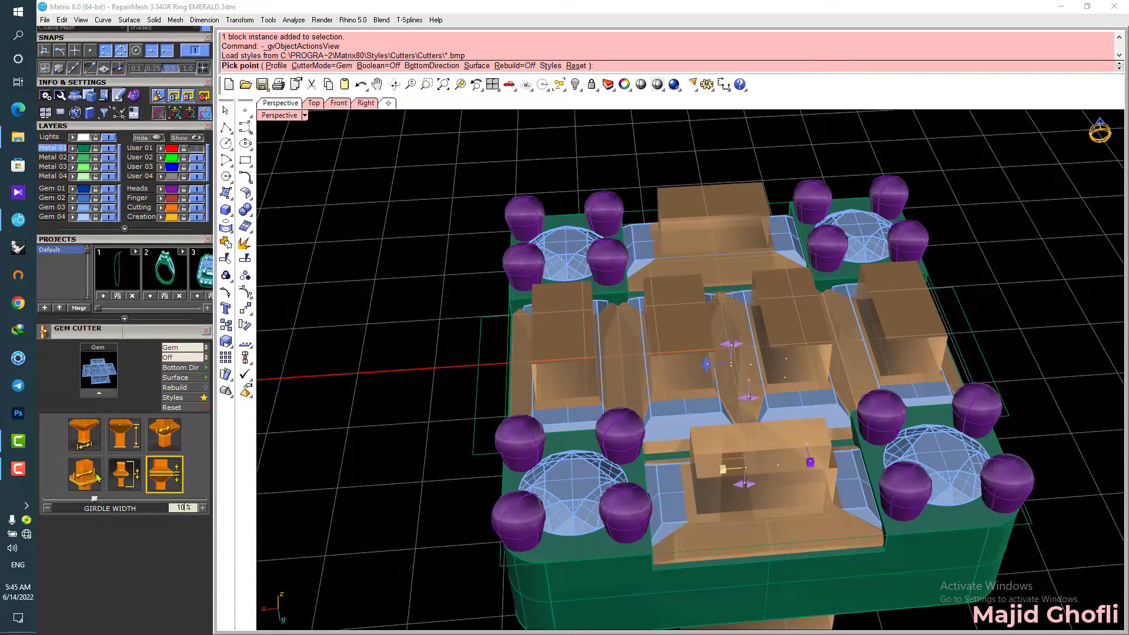
left_click(120, 437)
right_click(361, 375)
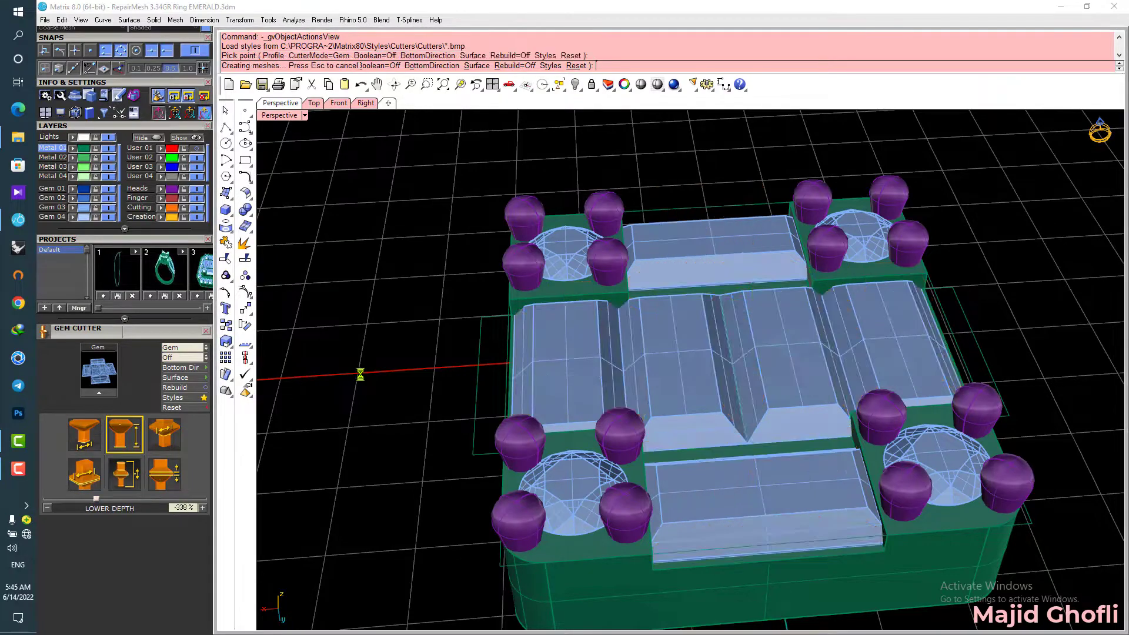
Step: Subtract the six baguette cutters from the base block with Boolean difference
right_click_drag(934, 383, 645, 300)
left_click(249, 212)
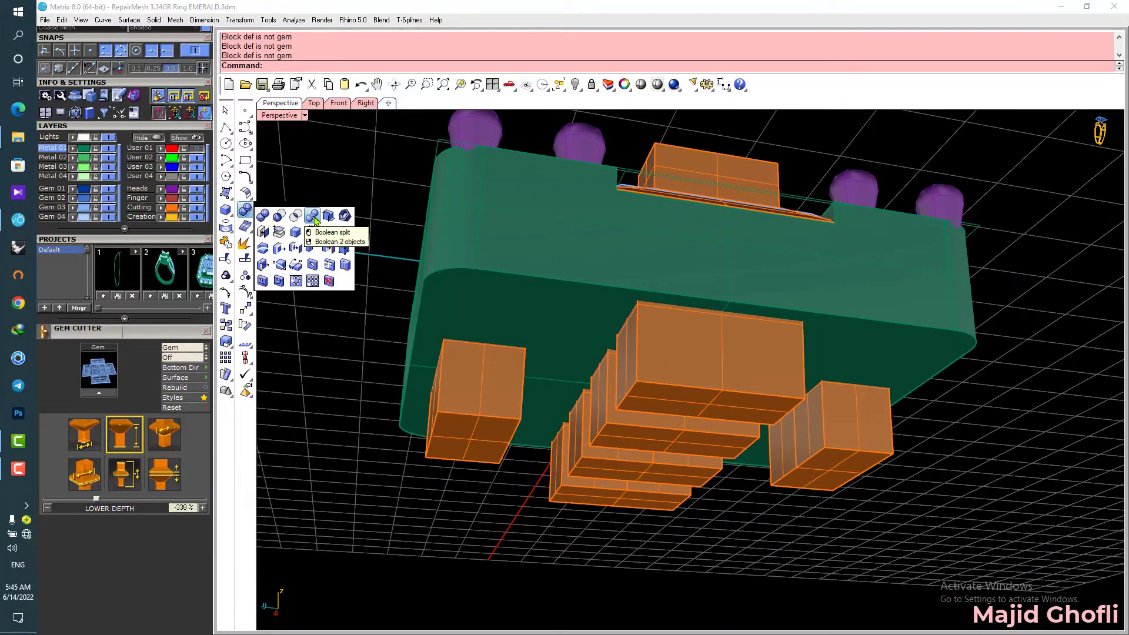
left_click(279, 217)
left_click(521, 264)
right_click(521, 263)
left_click(506, 362)
right_click(505, 362)
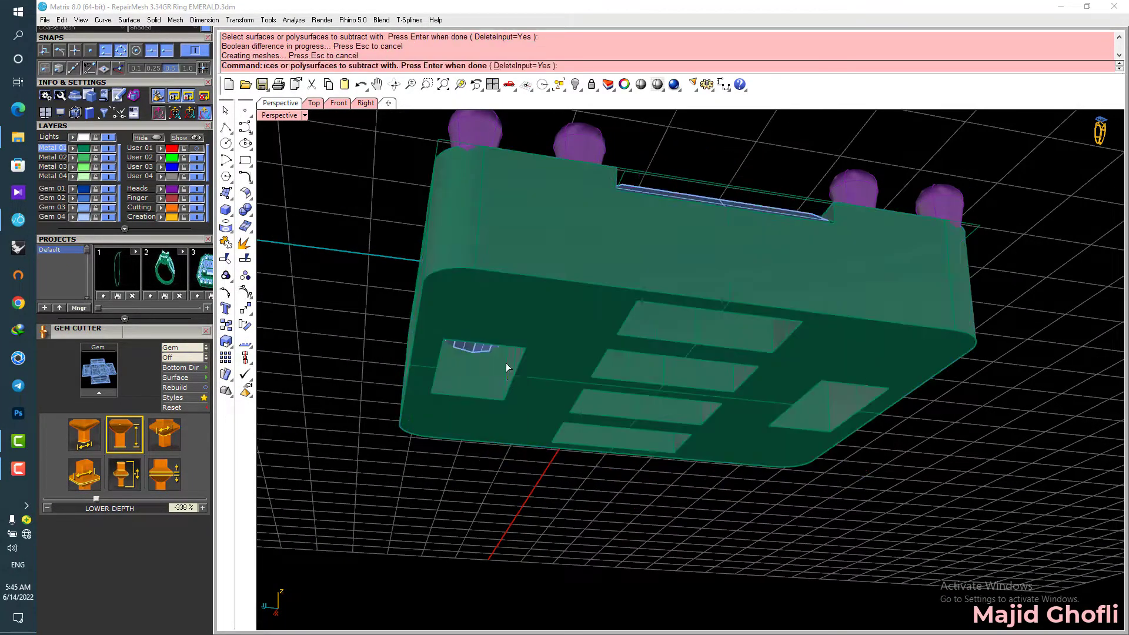
Step: Hide the Gem 03 layer to examine the baguette seats cut through the block, and show it again
right_click_drag(506, 362, 635, 403)
left_click(109, 207)
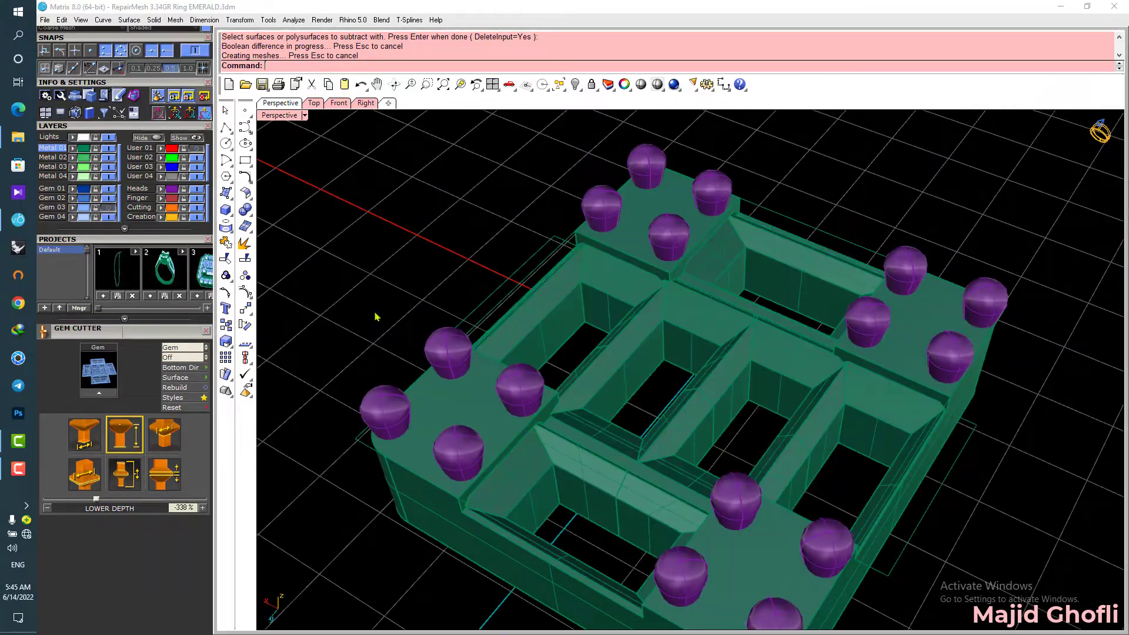
scroll(612, 306, "up", 3)
right_click_drag(529, 312, 652, 352)
scroll(617, 352, "down", 3)
left_click(108, 208)
Step: Create gem cutters for the four corner round diamonds with a lower taper of 5%
left_click(595, 223)
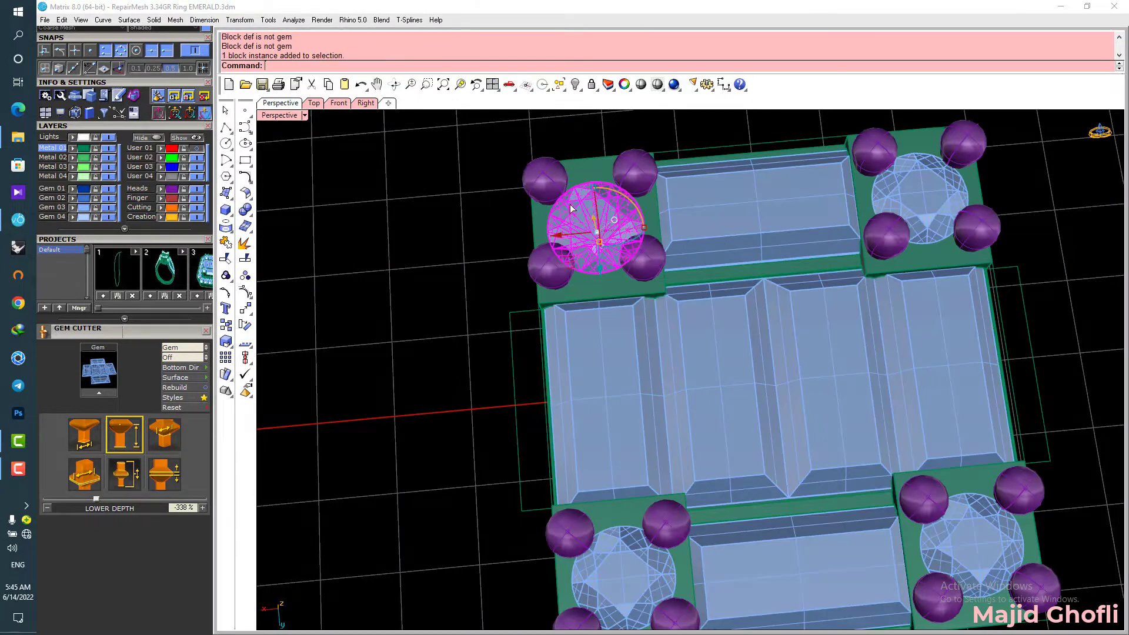
scroll(594, 223, "down", 2)
left_click(811, 203, "shift")
left_click(611, 442, "shift")
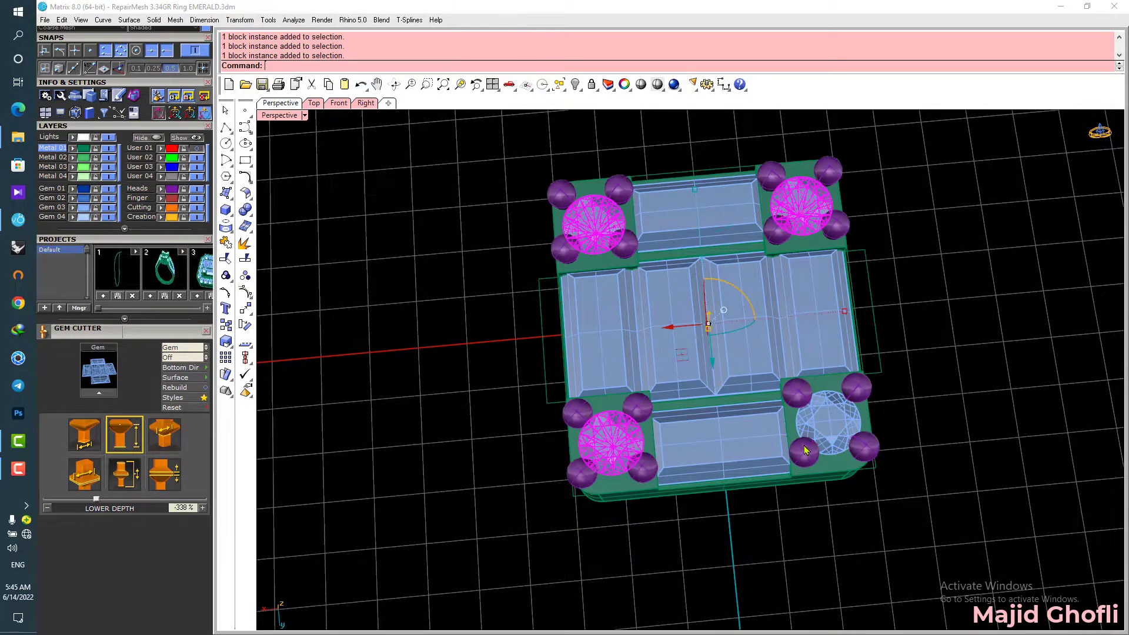
left_click(99, 394)
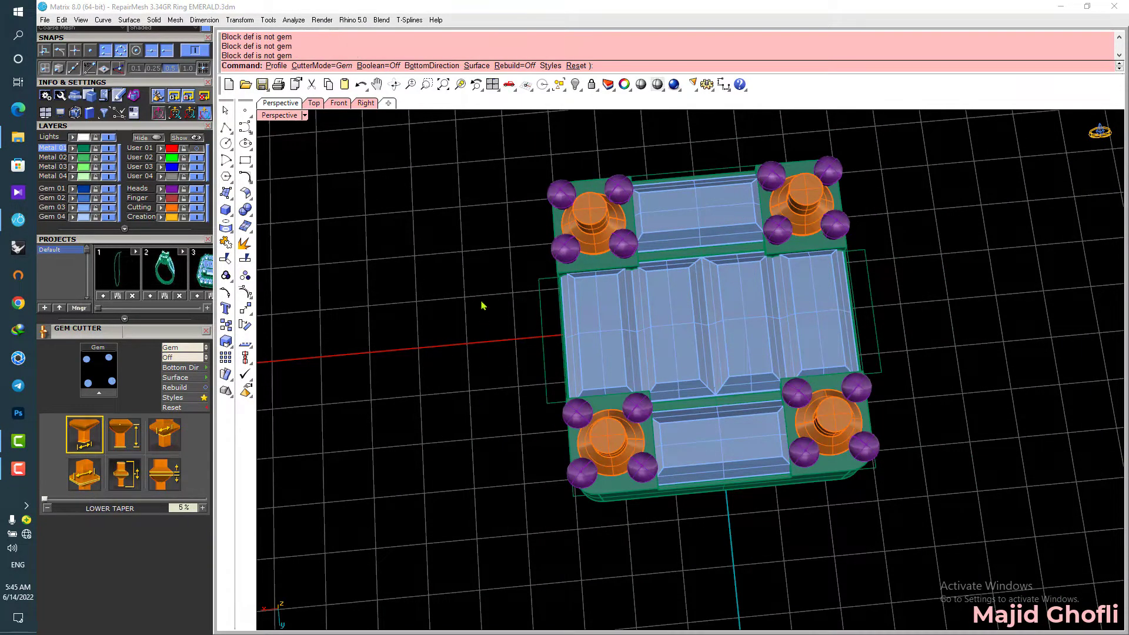
Step: Subtract the four round-diamond cutters from the base block and corner prongs with Boolean difference
right_click(483, 305)
right_click_drag(483, 305, 264, 224)
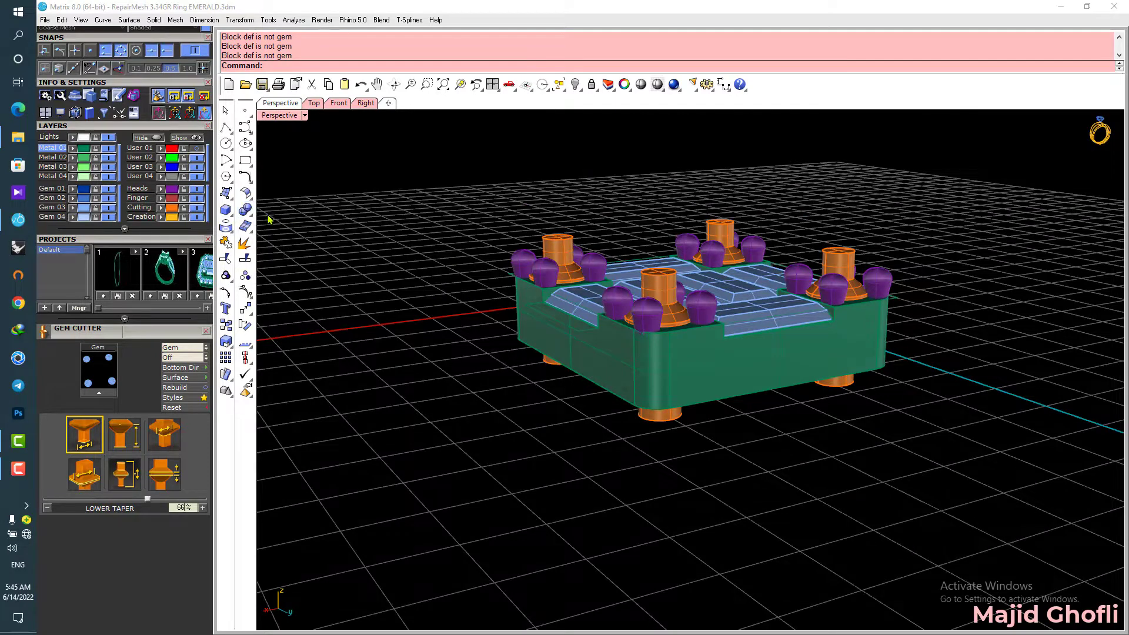
left_click(279, 215)
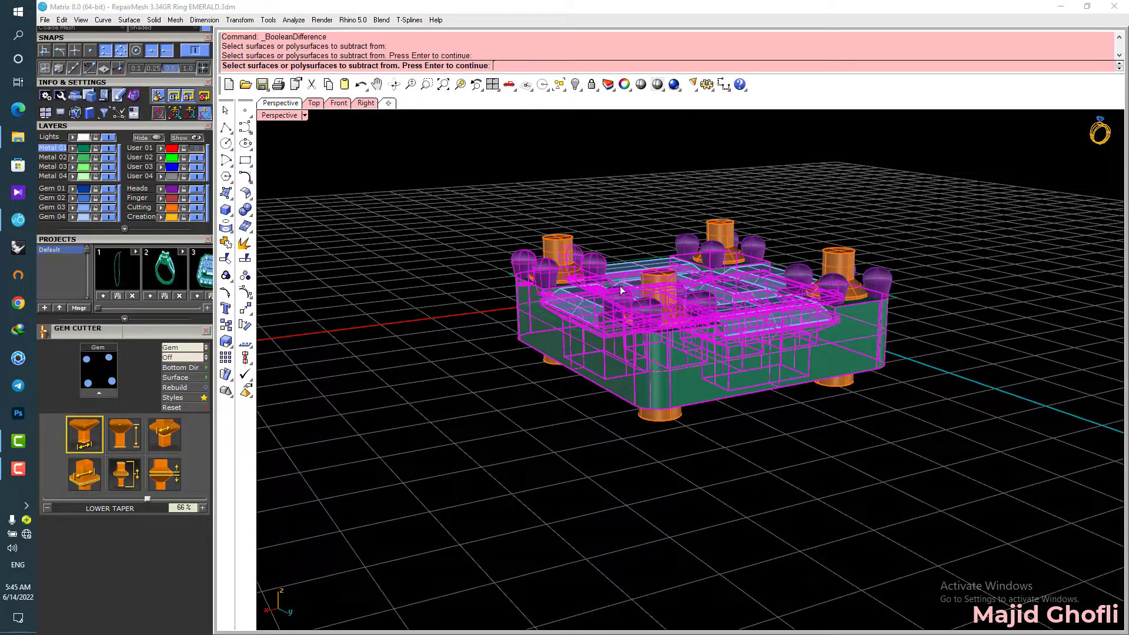
left_click(852, 257)
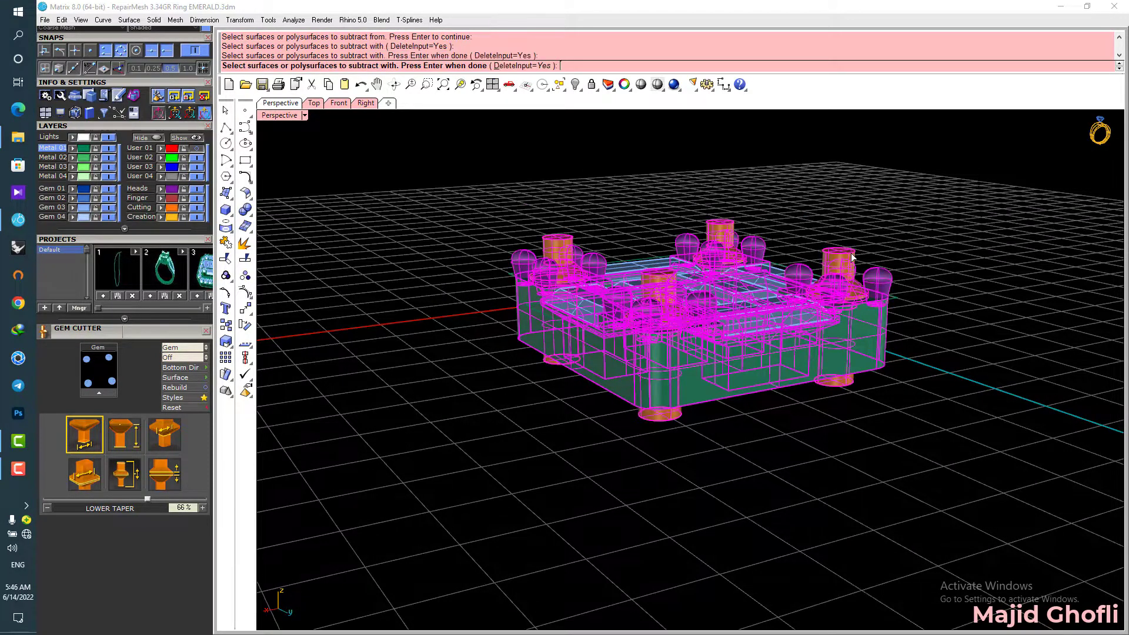
right_click_drag(932, 282, 752, 364)
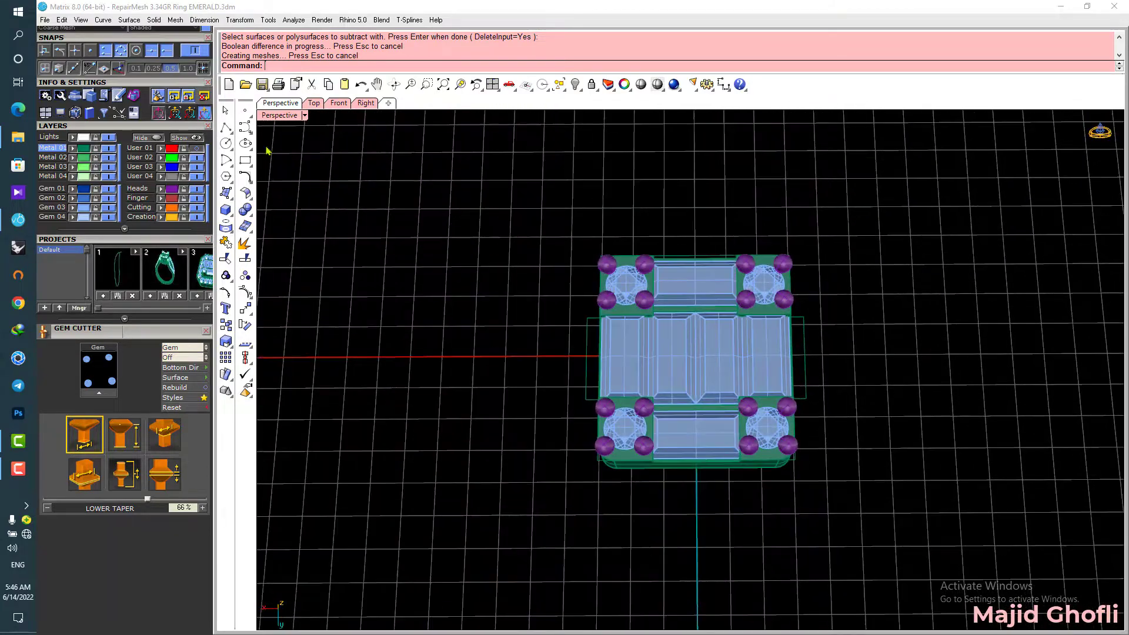
Step: In the Top view, select the rectangular outline curve around the block and assign it to the Creation layer
double_click(274, 117)
double_click(272, 116)
scroll(506, 245, "down", 5)
right_click_drag(650, 275, 595, 287)
scroll(483, 235, "up", 6)
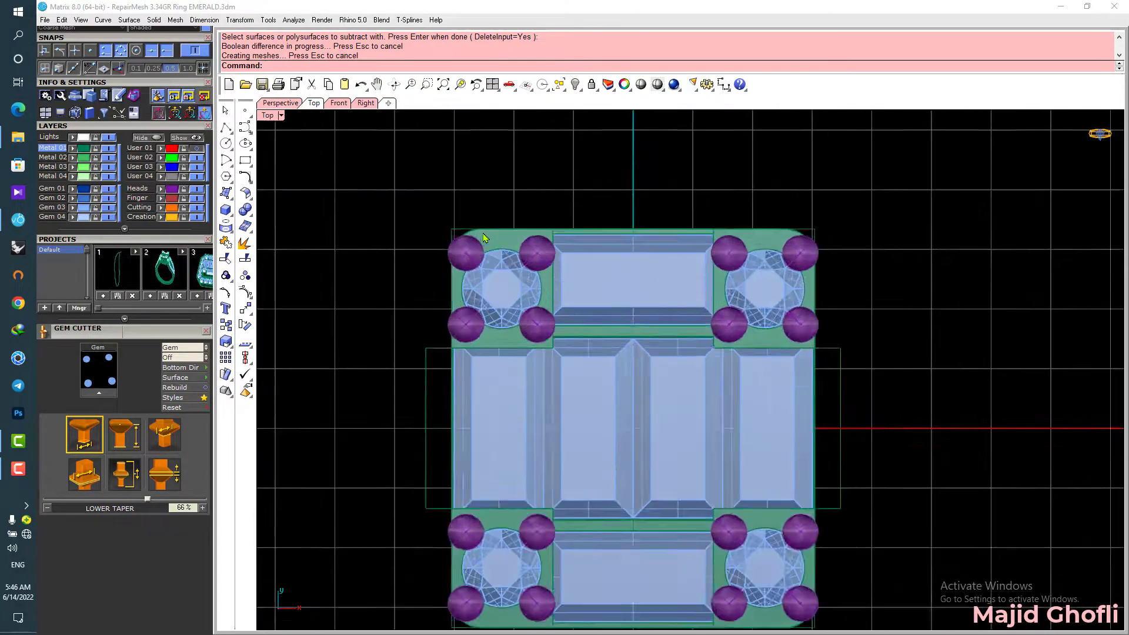
scroll(479, 232, "up", 6)
left_click(439, 231)
scroll(440, 230, "down", 6)
right_click_drag(455, 181, 511, 192)
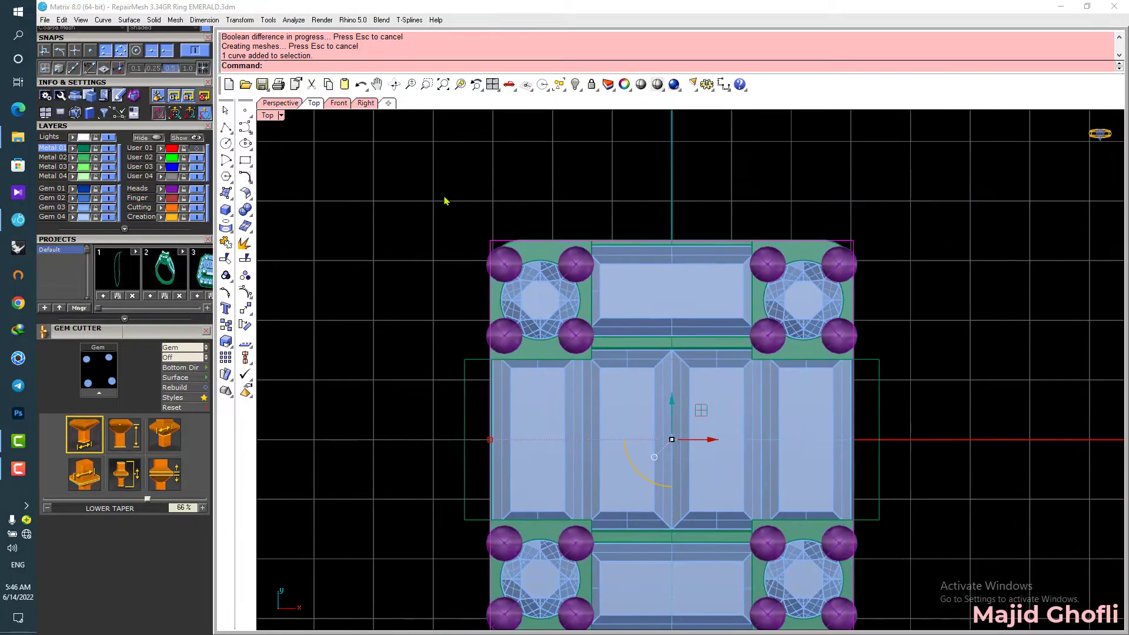
scroll(445, 201, "down", 1)
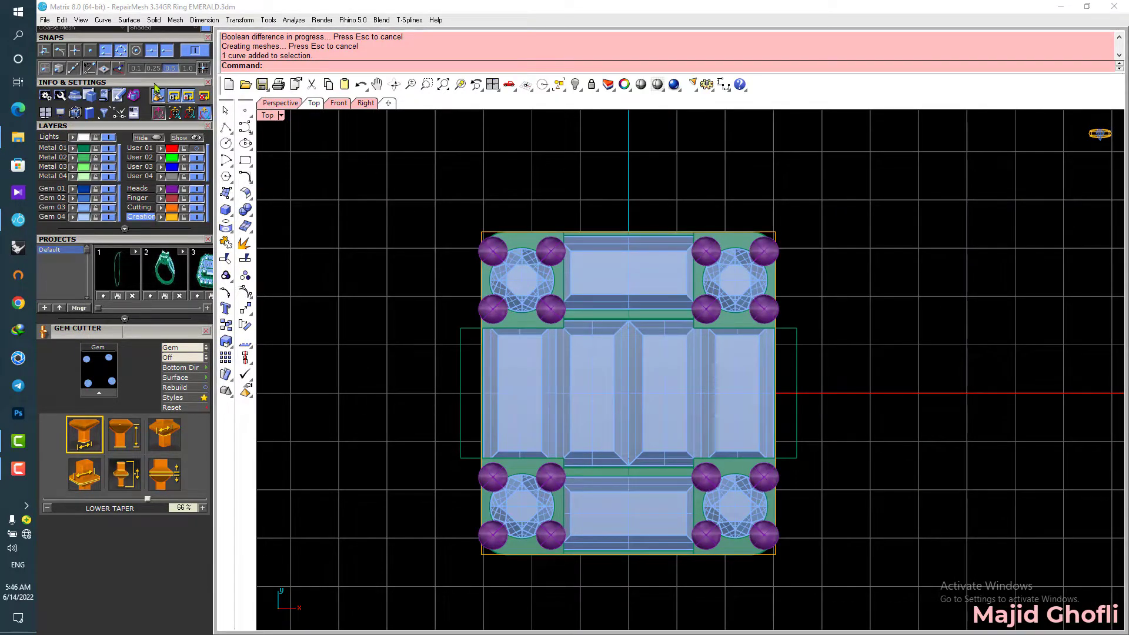
Step: Chamfer the upper-left corner of the rectangular outline with both distances set to 0.5
scroll(156, 87, "up", 3)
left_click(54, 75)
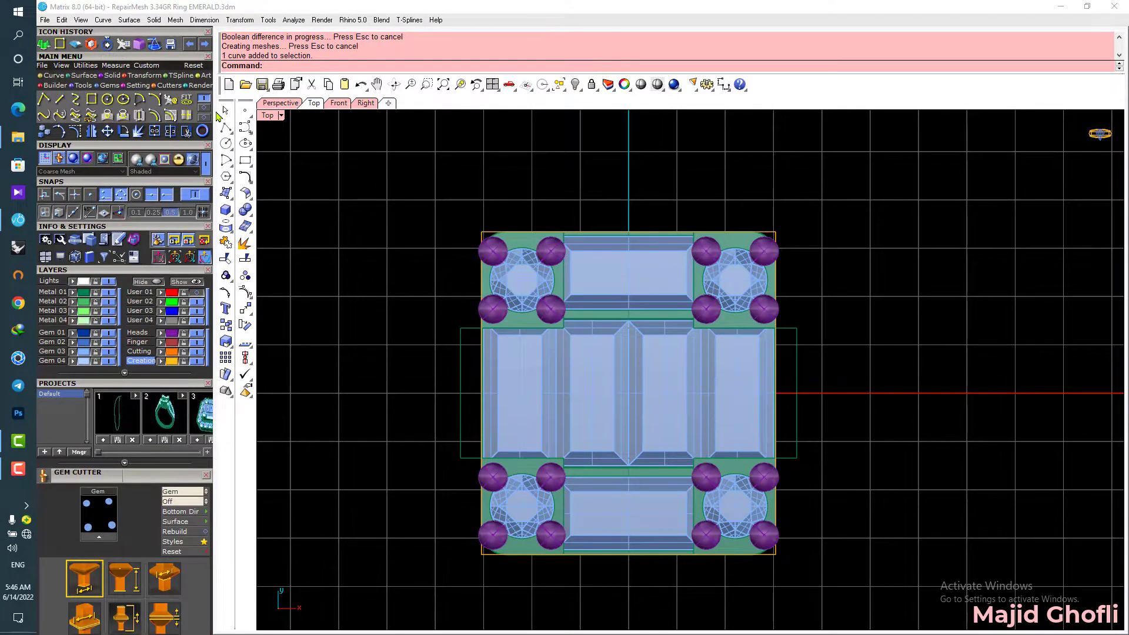
left_click(77, 100)
scroll(487, 221, "up", 4)
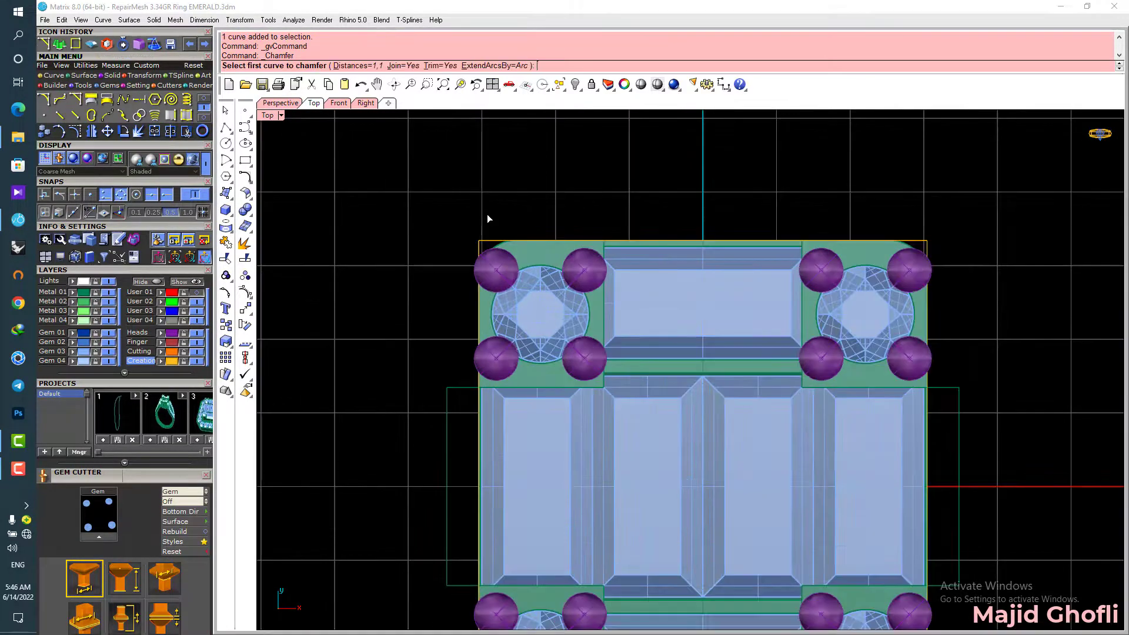
type(".5")
key("Return")
key("Return")
left_click(475, 247)
scroll(473, 245, "up", 8)
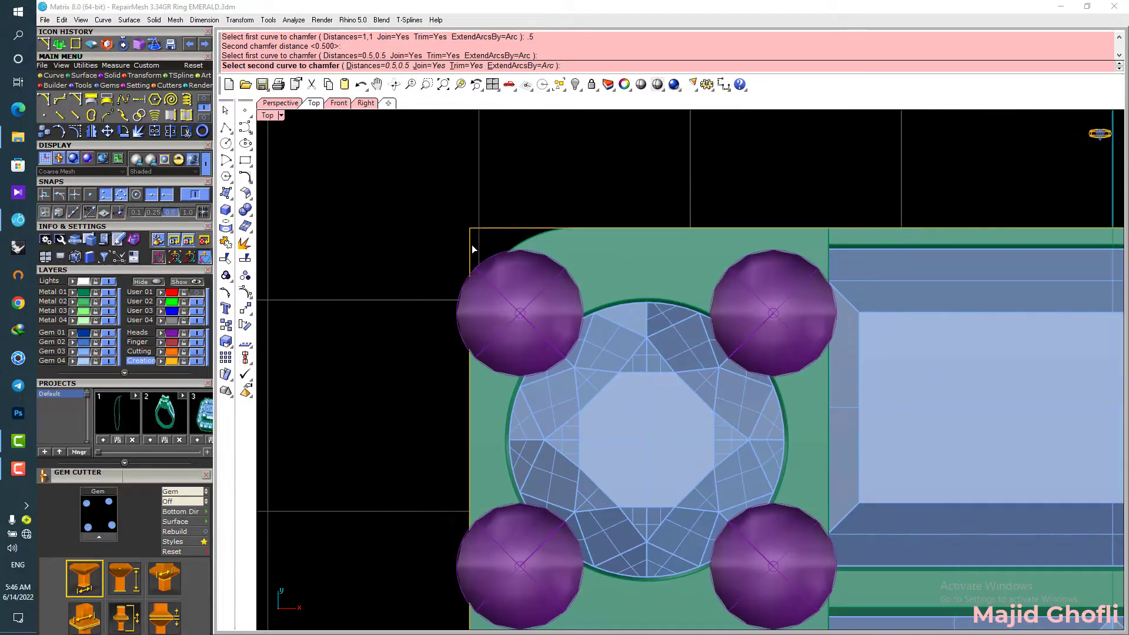
left_click(483, 229)
Step: Chamfer the remaining three corners of the outline with the same 0.5 distances
scroll(490, 179, "down", 16)
right_click(734, 197)
scroll(731, 191, "up", 6)
left_click(709, 180)
left_click(717, 188)
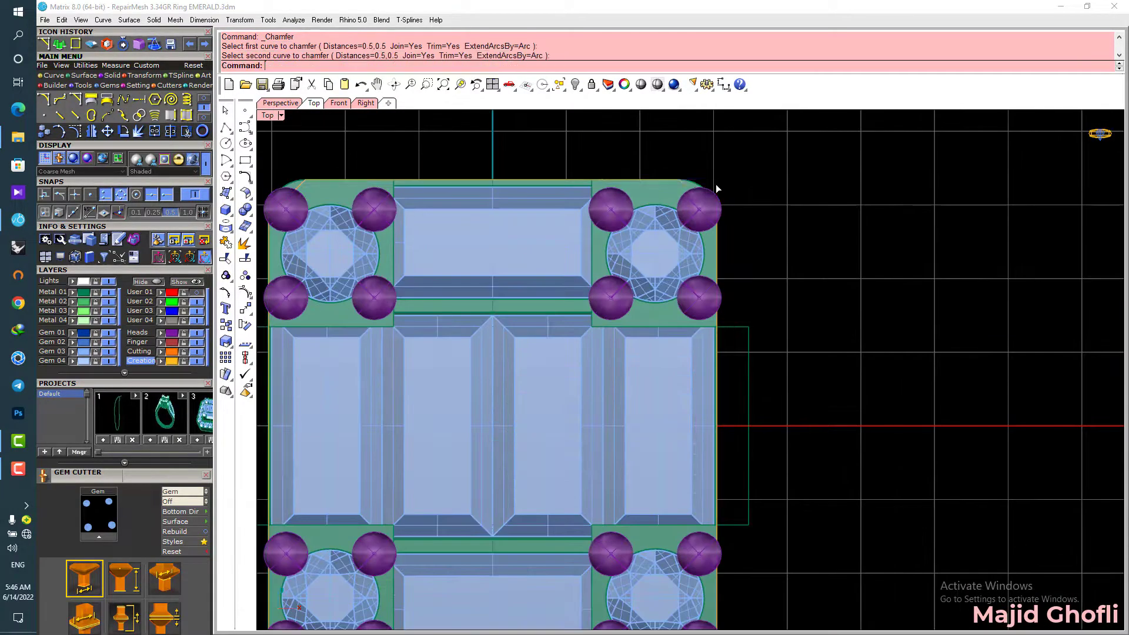
scroll(742, 193, "down", 6)
scroll(737, 449, "up", 6)
right_click(745, 450)
scroll(748, 462, "up", 4)
left_click(734, 447)
left_click(742, 437)
scroll(750, 444, "down", 5)
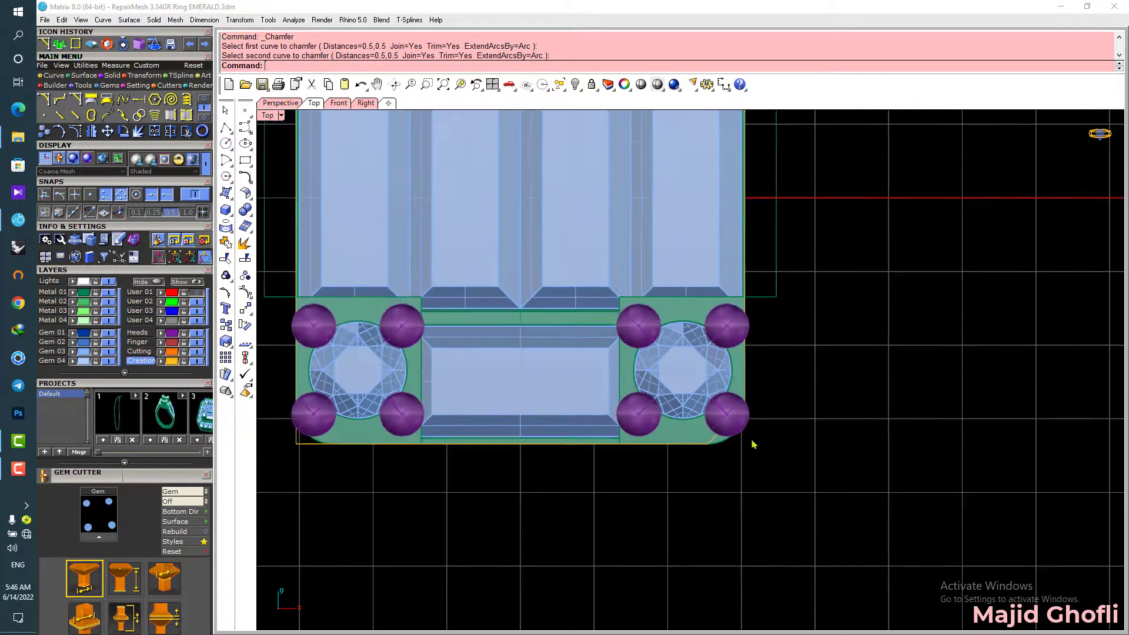
scroll(362, 438, "up", 8)
right_click(440, 480)
left_click(439, 454)
left_click(407, 438)
scroll(400, 472, "down", 12)
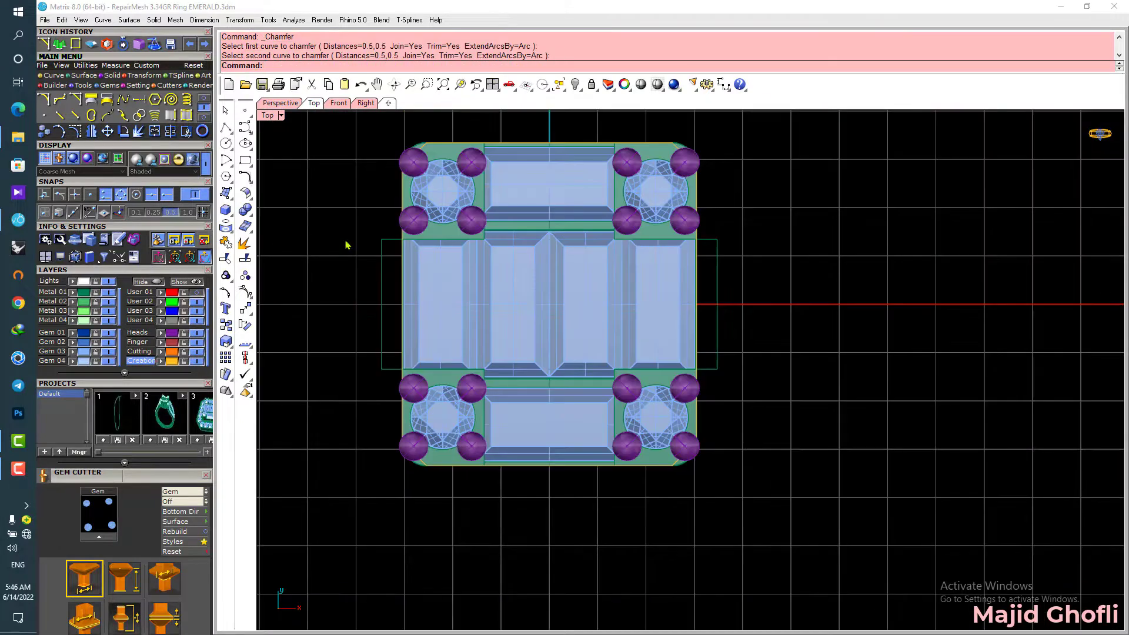
Step: Offset the chamfered outline outward by 0.3
scroll(439, 147, "up", 6)
left_click(440, 130)
scroll(458, 143, "down", 4)
right_click_drag(552, 274, 620, 387)
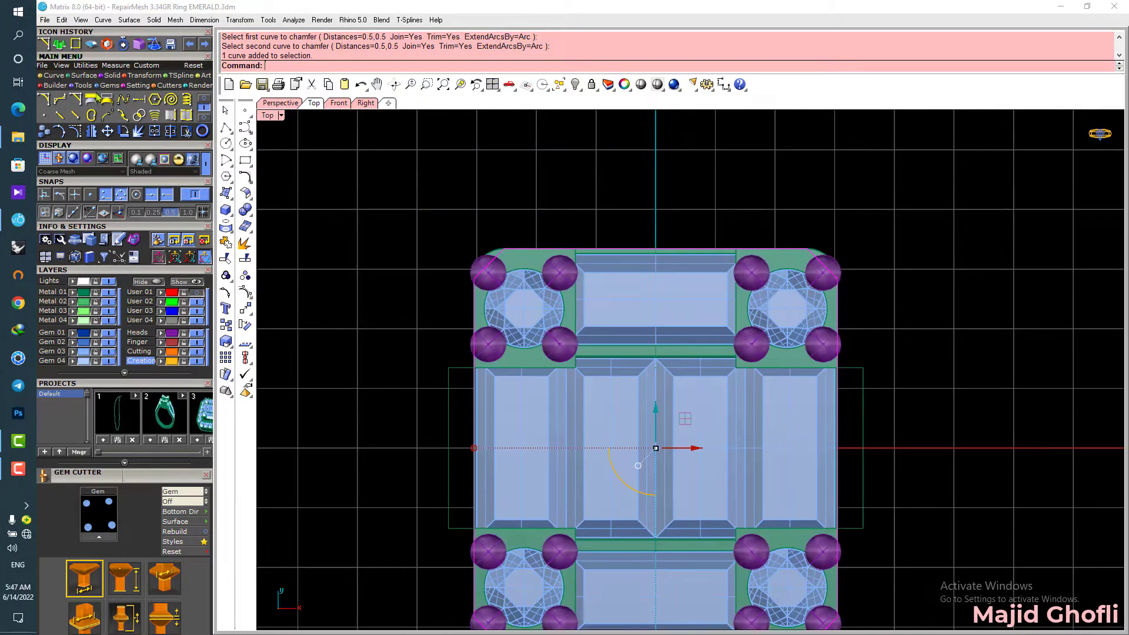
scroll(117, 112, "up", 1)
left_click(153, 118)
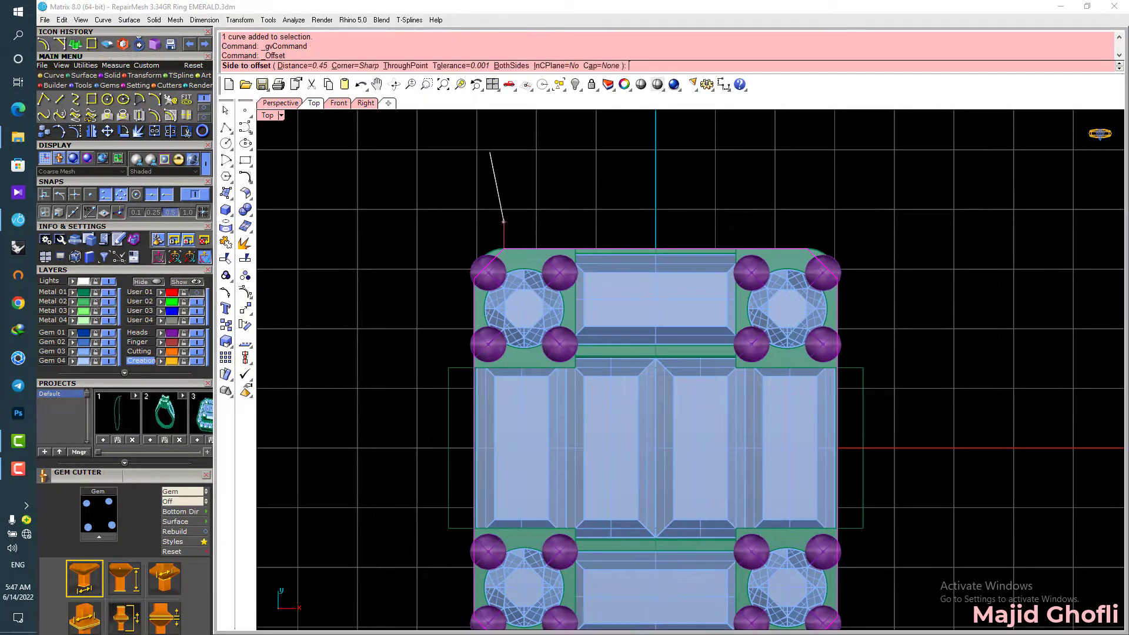
type(".3")
key("Return")
left_click(490, 154)
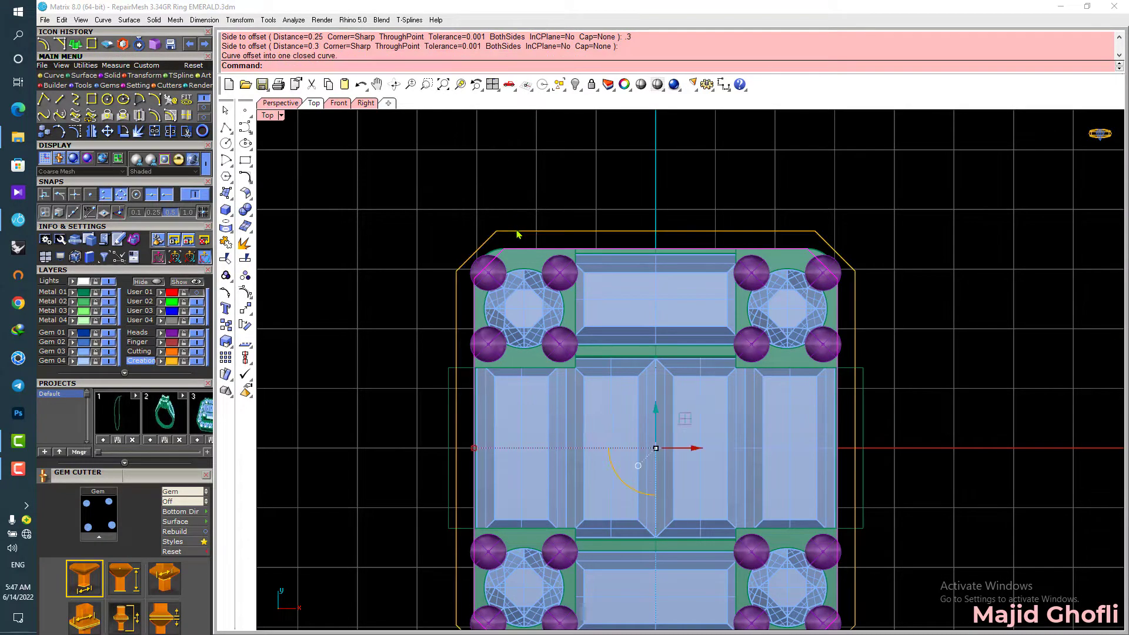
Step: Offset the new 0.3 outline outward by 1.3
left_click(517, 230)
right_click(515, 226)
scroll(491, 191, "down", 2)
type("1")
left_click(491, 190)
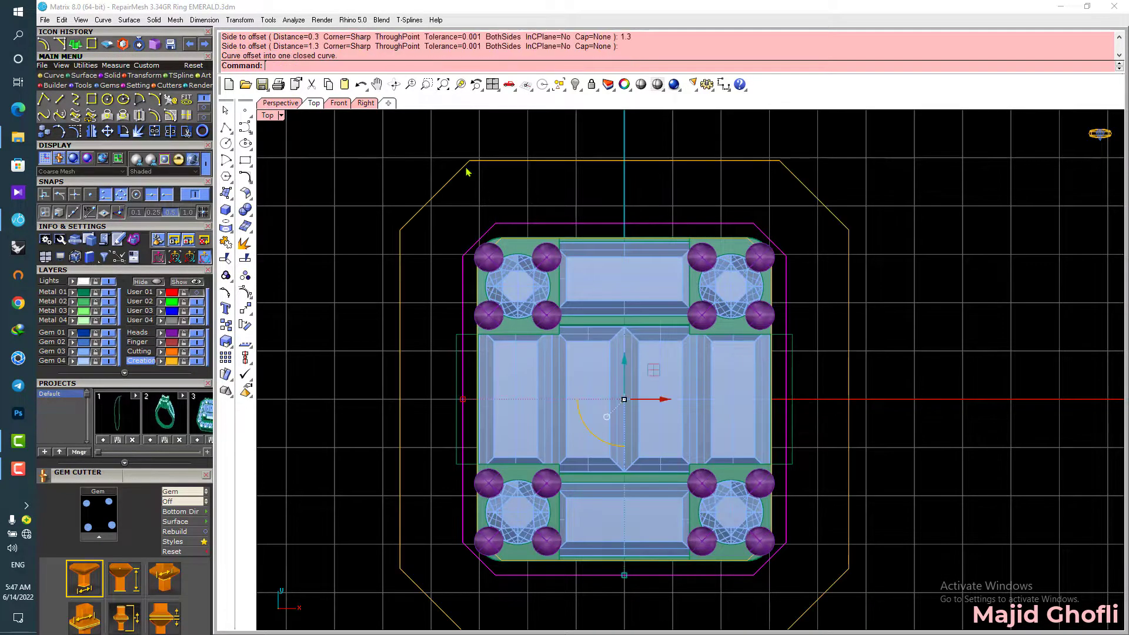
Step: Offset the large outer octagonal outline outward by another 0.3
left_click(461, 168)
right_click(461, 168)
type(".3")
key("Return")
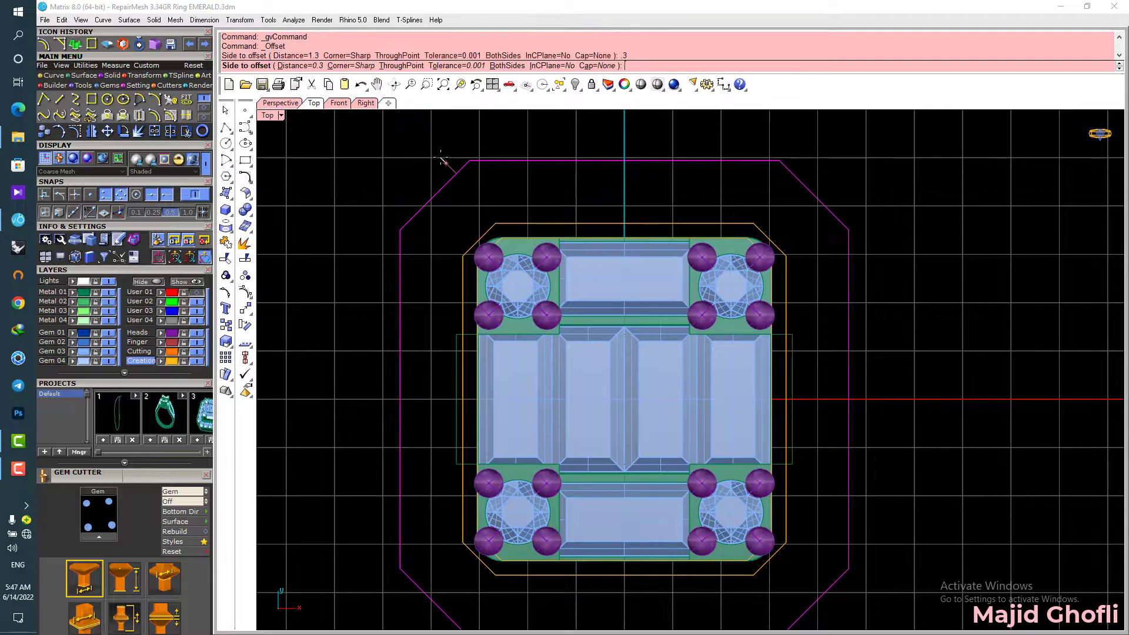
left_click(442, 160)
Step: Try extruding the innermost and outermost outlines as a solid by -1, and undo the extrusion
left_click(510, 238)
left_click(525, 267)
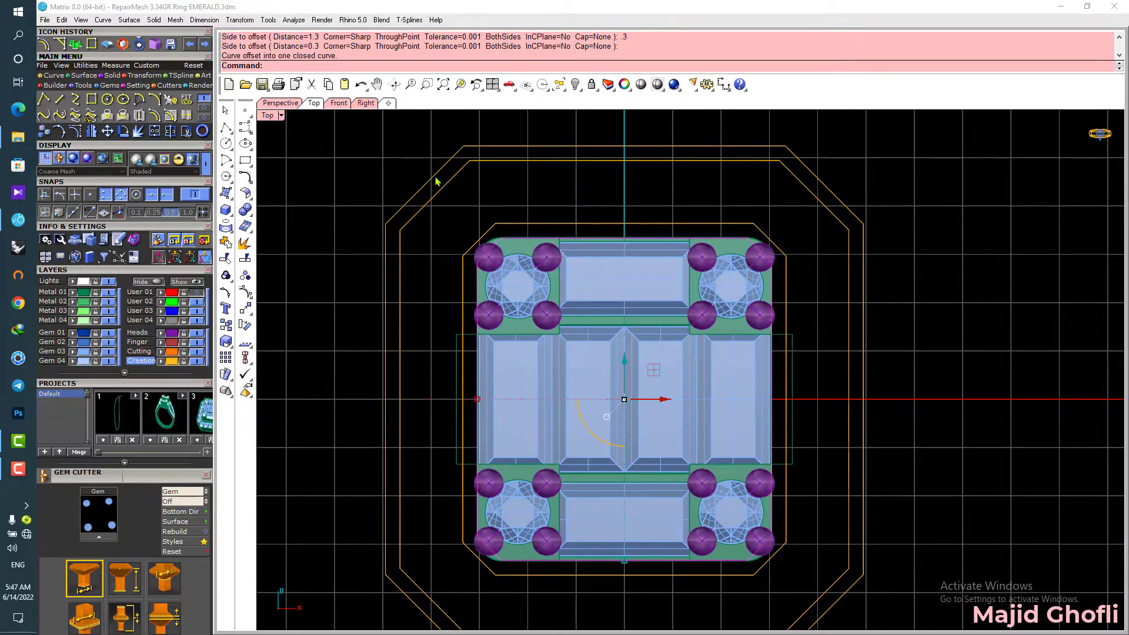
left_click(435, 178, "shift")
left_click(101, 47)
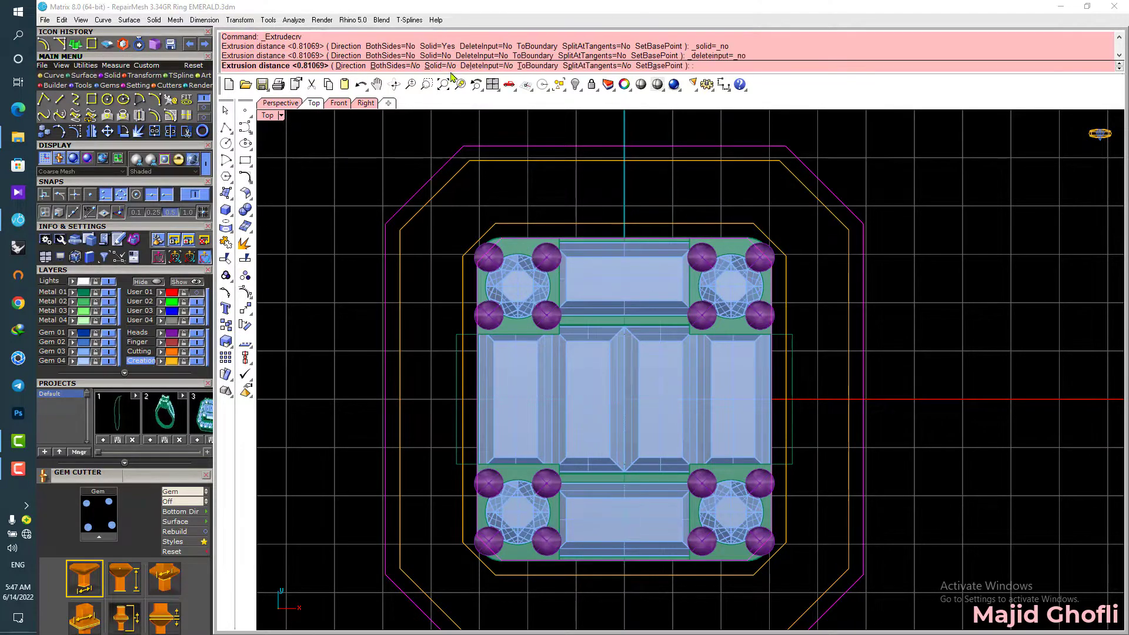
left_click(442, 66)
key("Return")
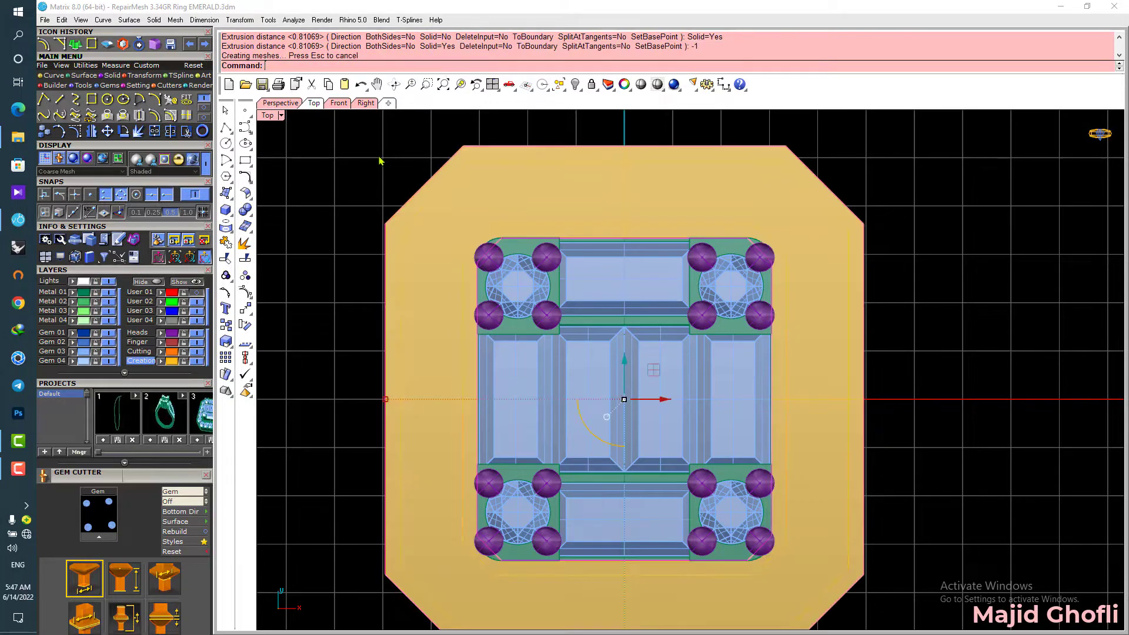
left_click(433, 202)
key("ctrl+z")
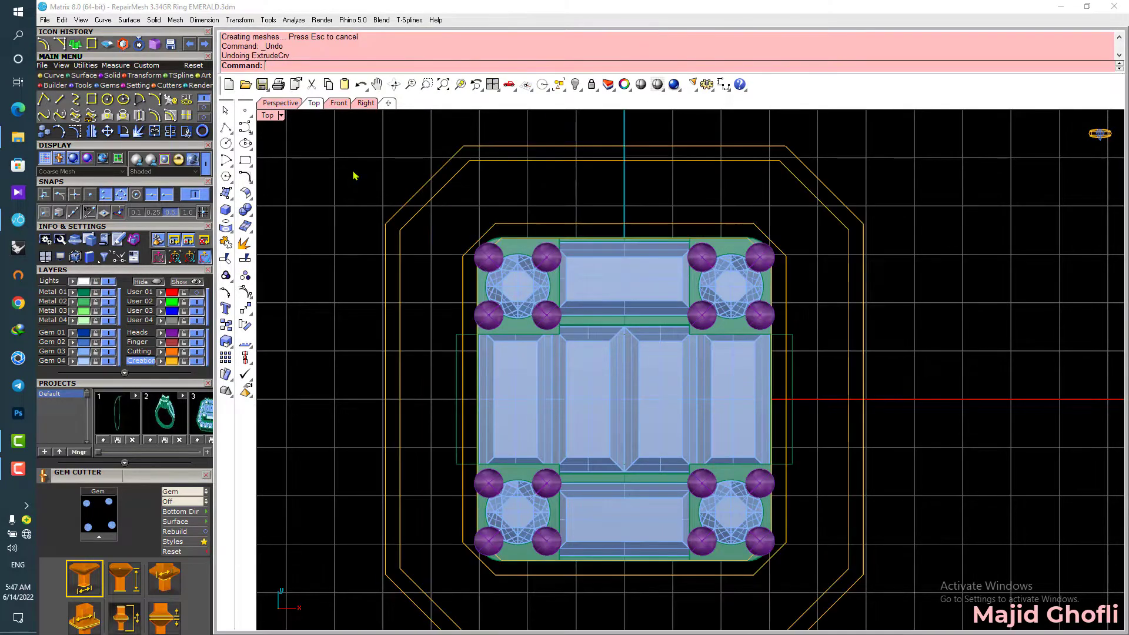
Step: Extrude the innermost and outermost outlines together as a solid frame with distance -1.25
left_click(429, 187)
left_click(521, 237, "shift")
left_click(551, 264)
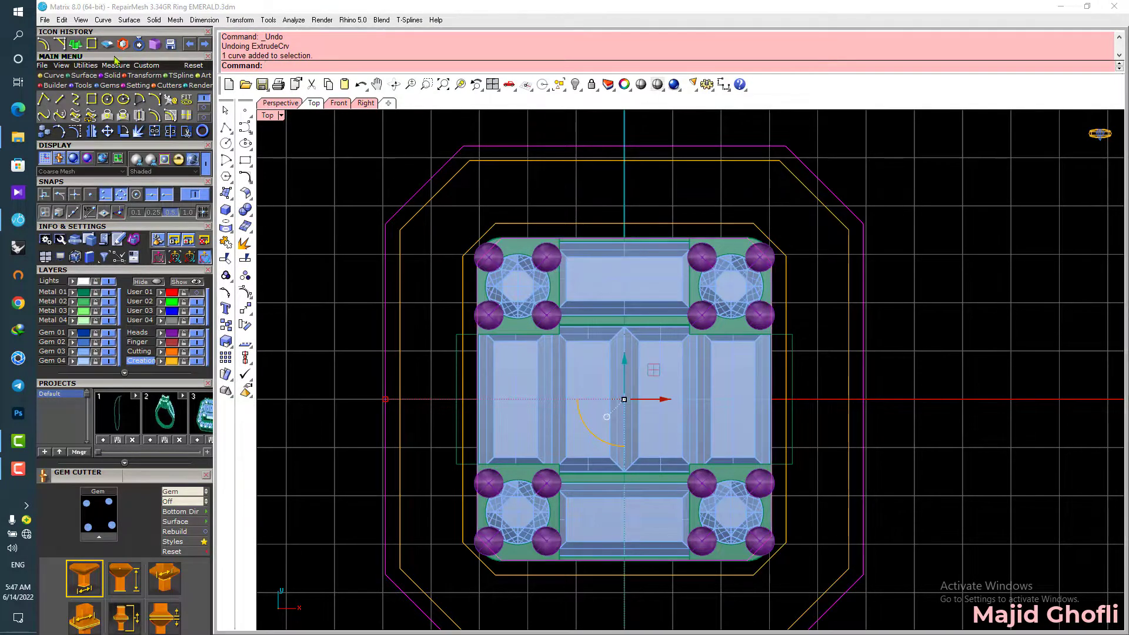
key("Return")
left_click(421, 66)
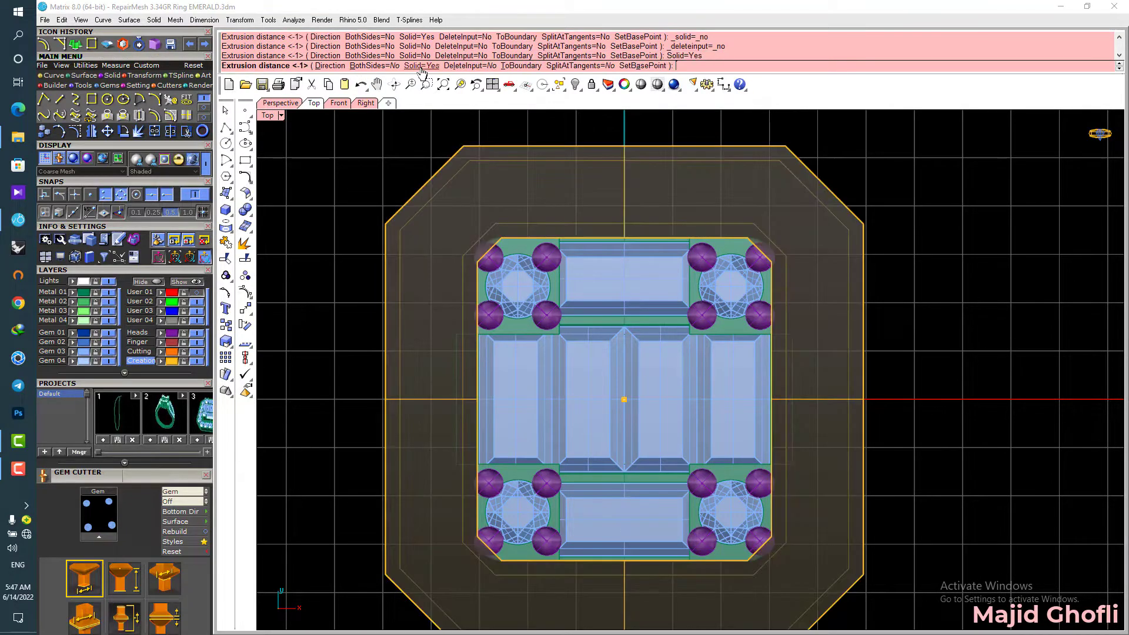
type("-1.25")
key("Return")
Step: Extrude the two middle octagonal outlines together as a solid ring by 0.3 to both sides
left_click(445, 185)
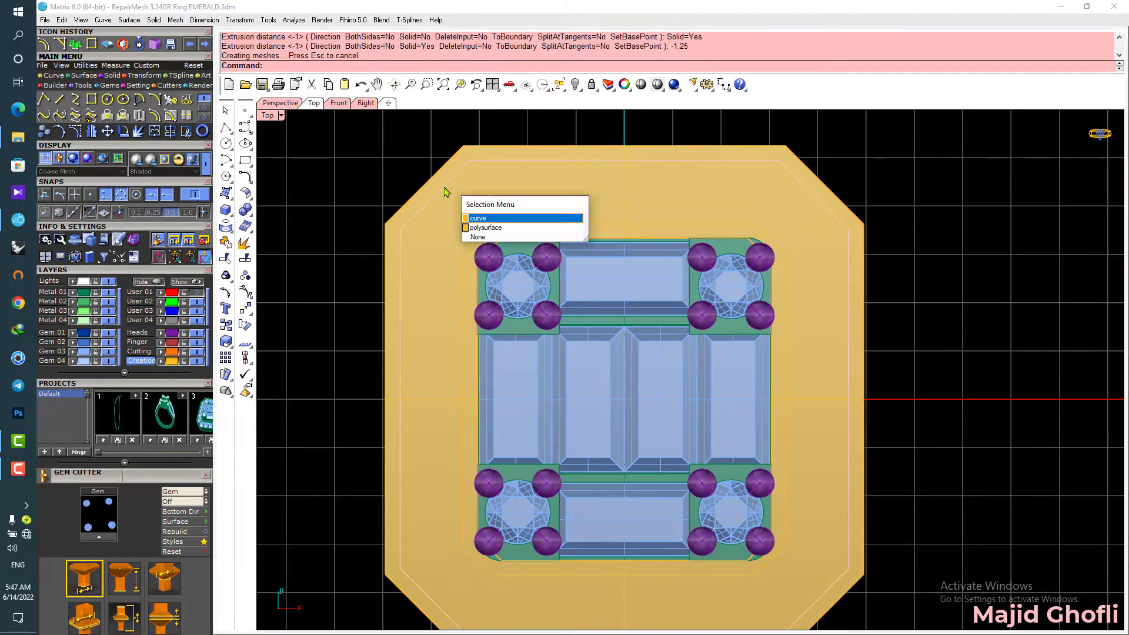
left_click(488, 218)
scroll(500, 235, "up", 4)
left_click(502, 216, "shift")
right_click(502, 216)
scroll(502, 216, "down", 6)
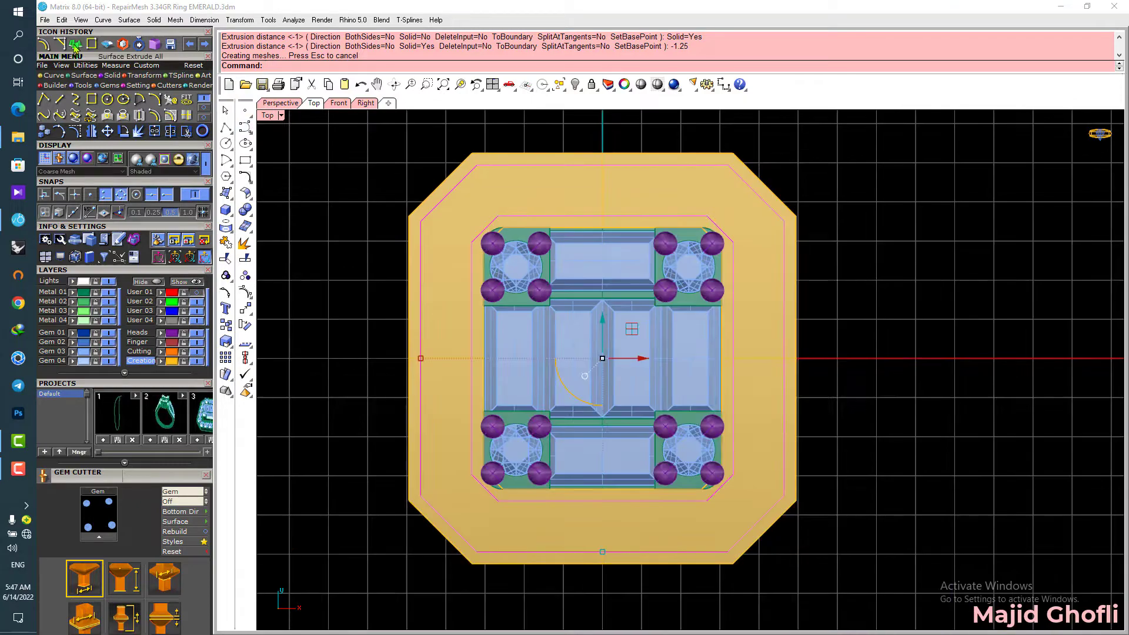
left_click(357, 66)
left_click(373, 66)
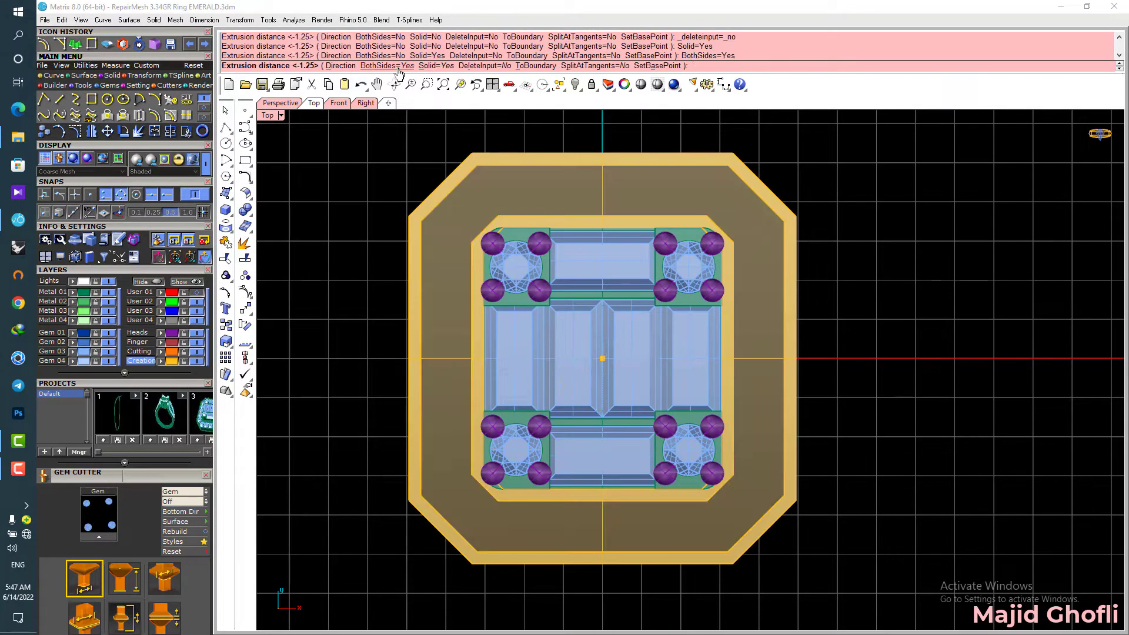
type(".3")
key("Return")
left_click(359, 199)
Step: In the Perspective view, subtract the middle ring from the outer frame with Boolean difference to cut a channel
double_click(274, 114)
double_click(710, 116)
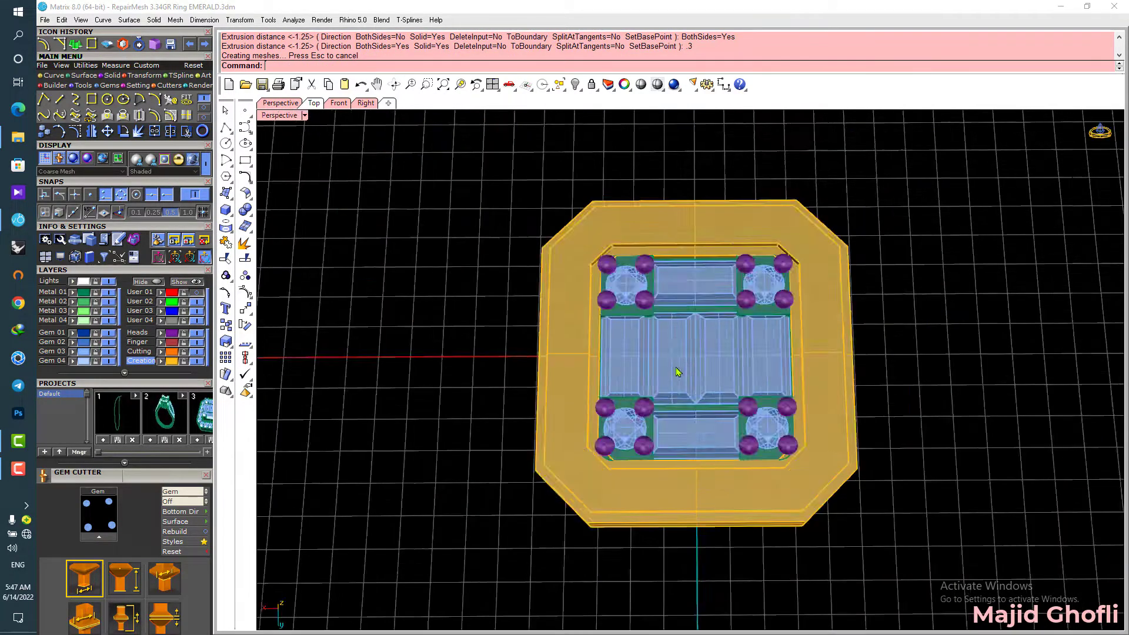
right_click_drag(678, 370, 567, 378)
scroll(567, 381, "up", 5)
left_click(250, 214)
left_click(281, 217)
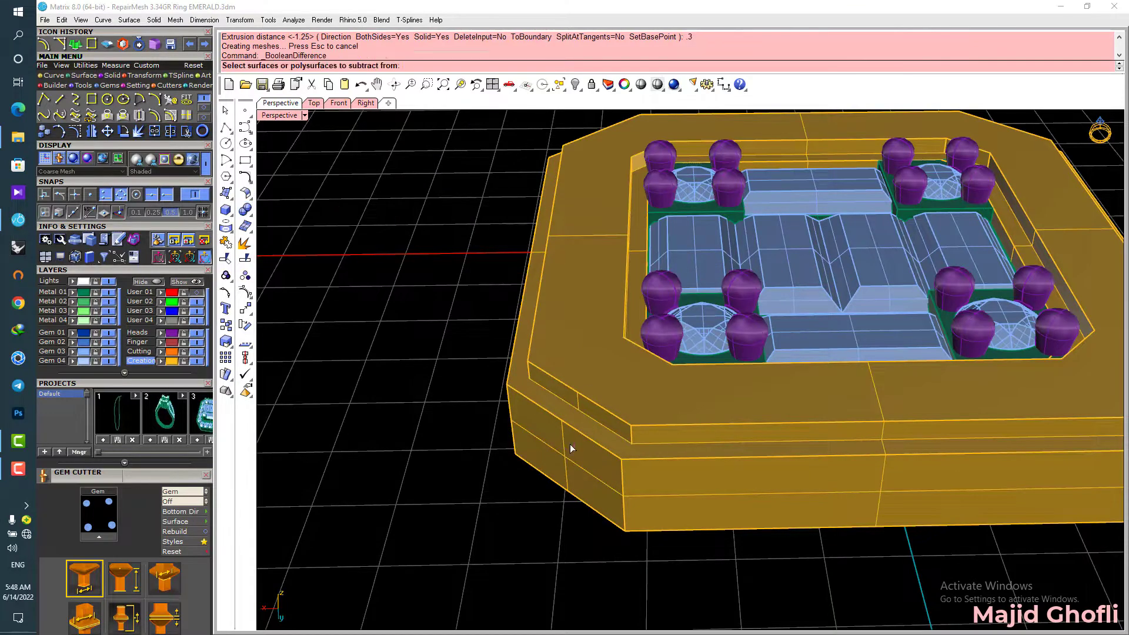
left_click(570, 443)
right_click(569, 443)
left_click(573, 365)
right_click(573, 364)
Step: Try lowering the channelled frame vertically, and undo the move
left_click(574, 361)
right_click_drag(575, 359, 556, 294)
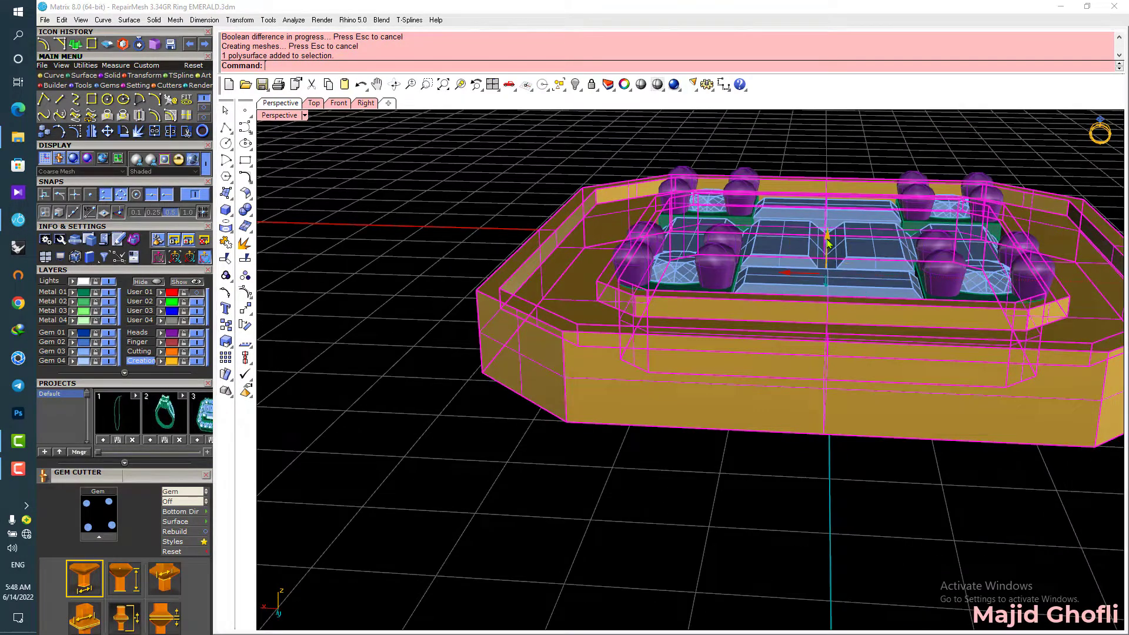
right_click_drag(829, 241, 817, 278)
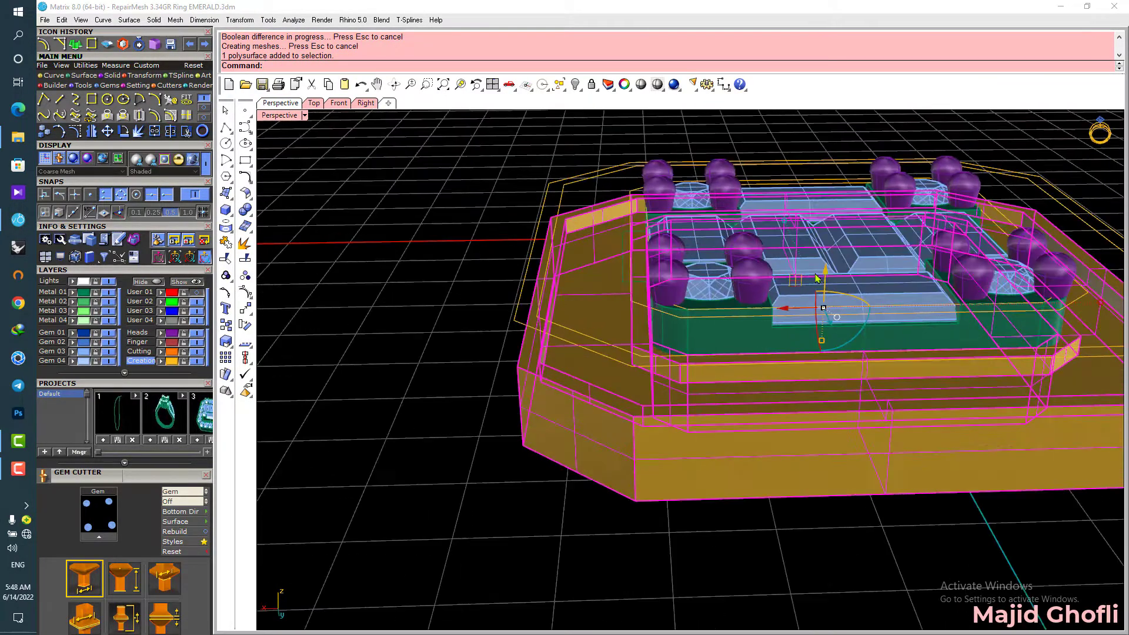
key("ctrl+z")
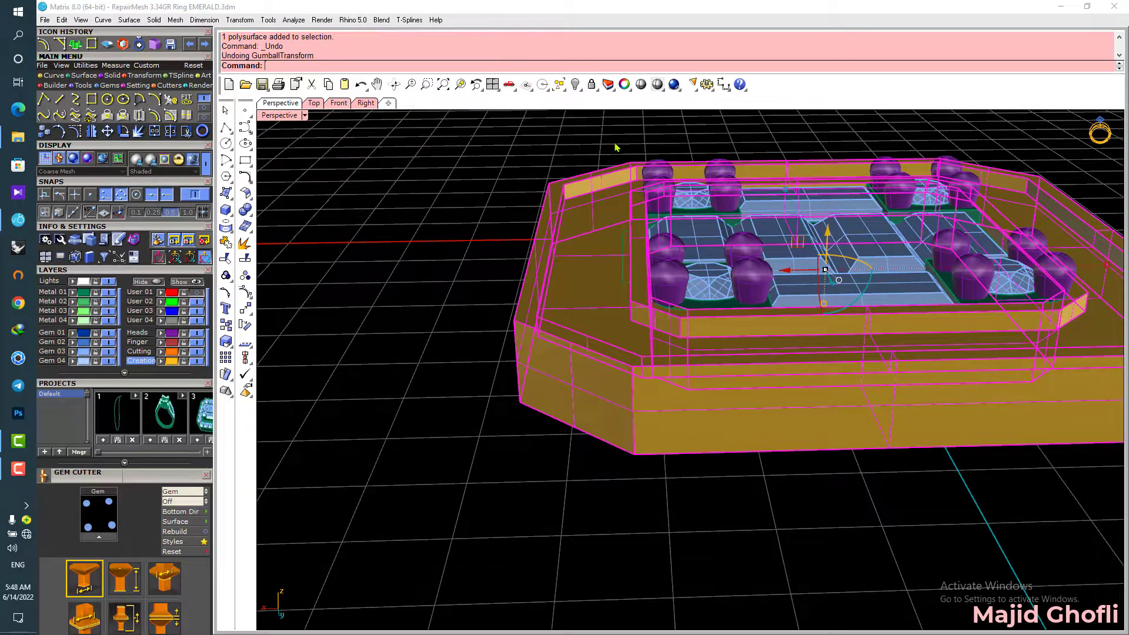
Step: Select the channelled frame together with its outline curves and lower them by 1
scroll(654, 308, "up", 5)
left_click(654, 307, "shift")
left_click(666, 337)
right_click_drag(676, 321, 650, 342)
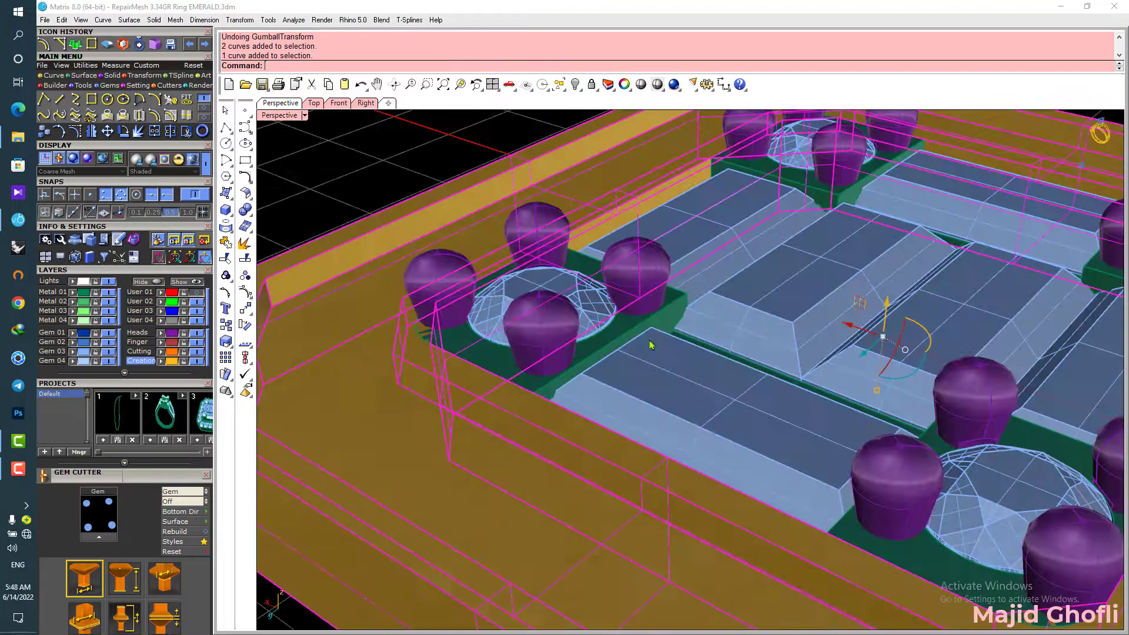
scroll(432, 358, "up", 9)
left_click(455, 321, "shift")
scroll(458, 323, "down", 12)
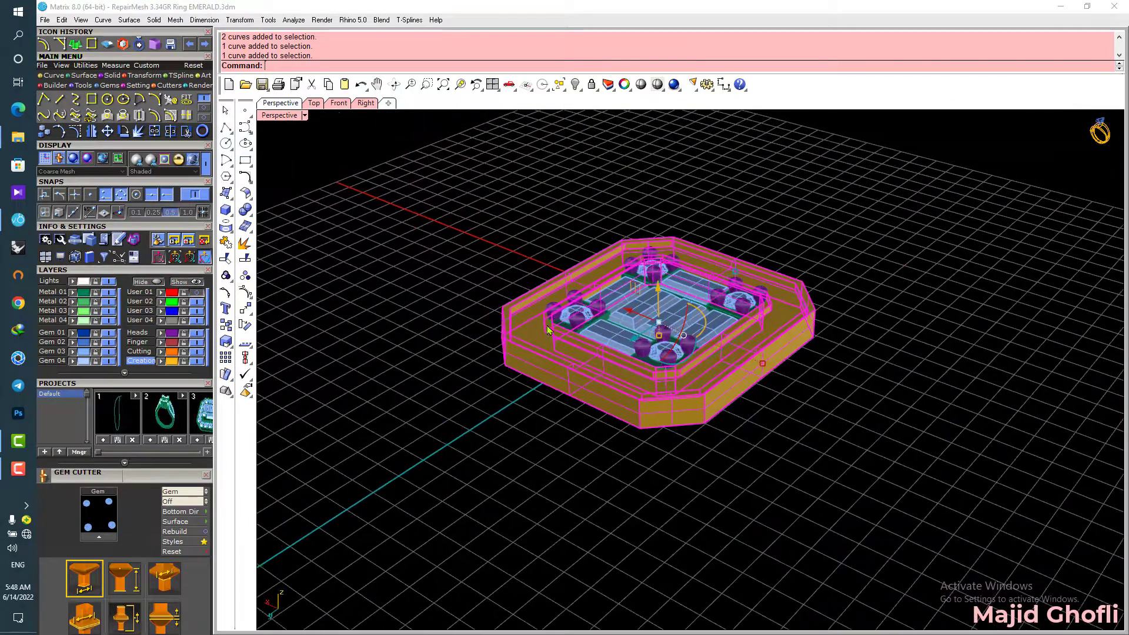
scroll(659, 300, "up", 4)
left_click(658, 326)
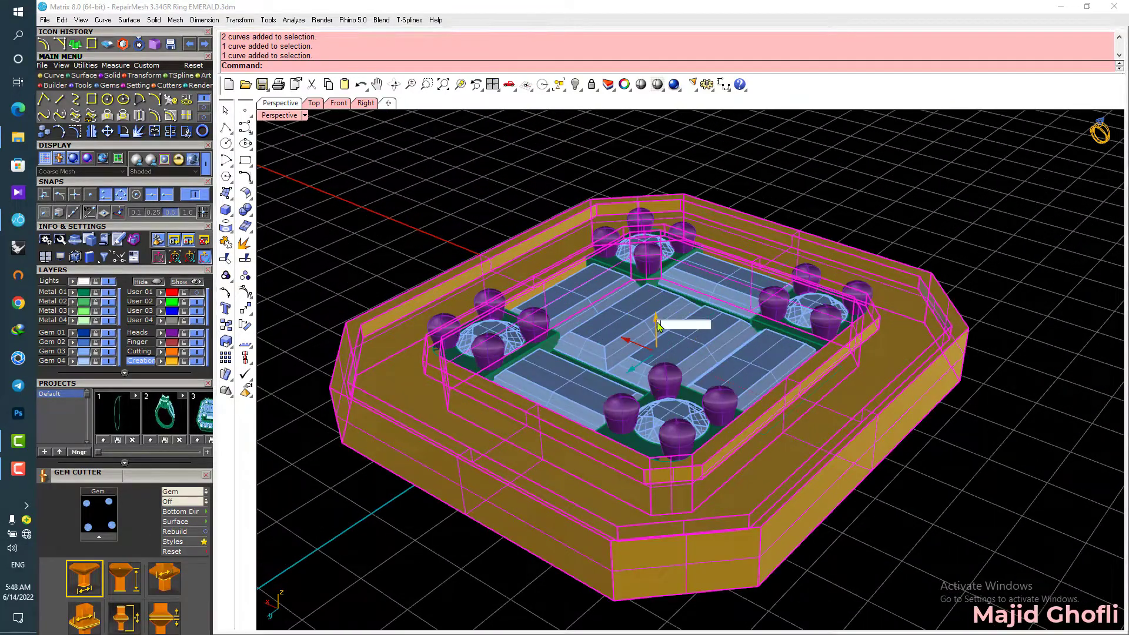
type("-1")
key("Return")
Step: Create one tween curve midway between the channel's inner and outer outline curves with match method None
left_click(456, 249)
right_click_drag(456, 249, 518, 311)
scroll(503, 311, "up", 4)
left_click(499, 312)
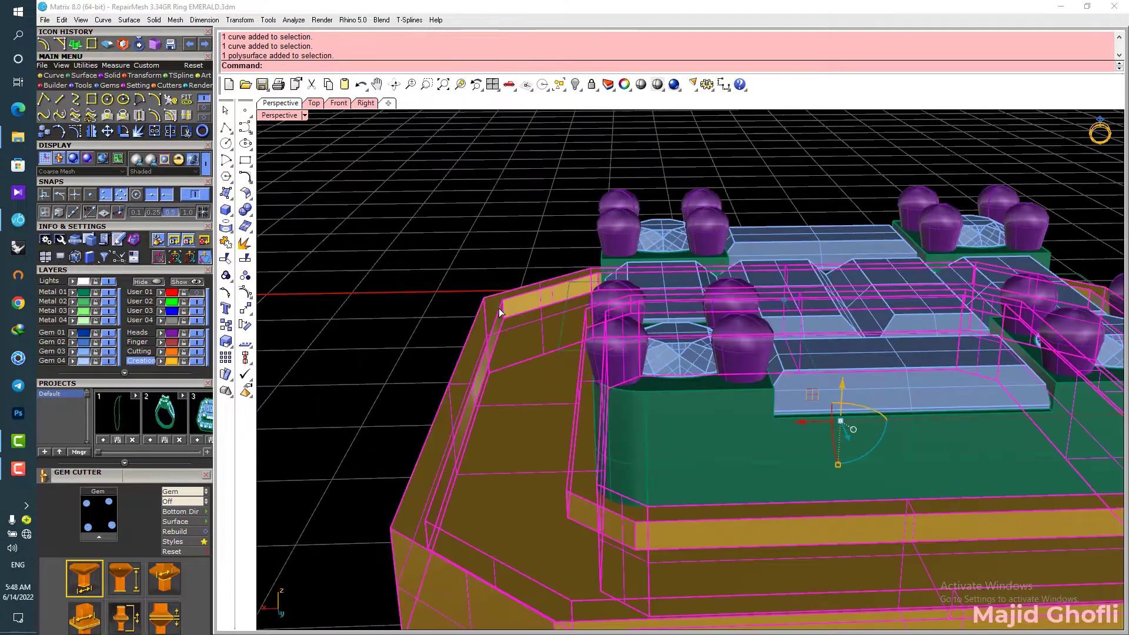
left_click(500, 309)
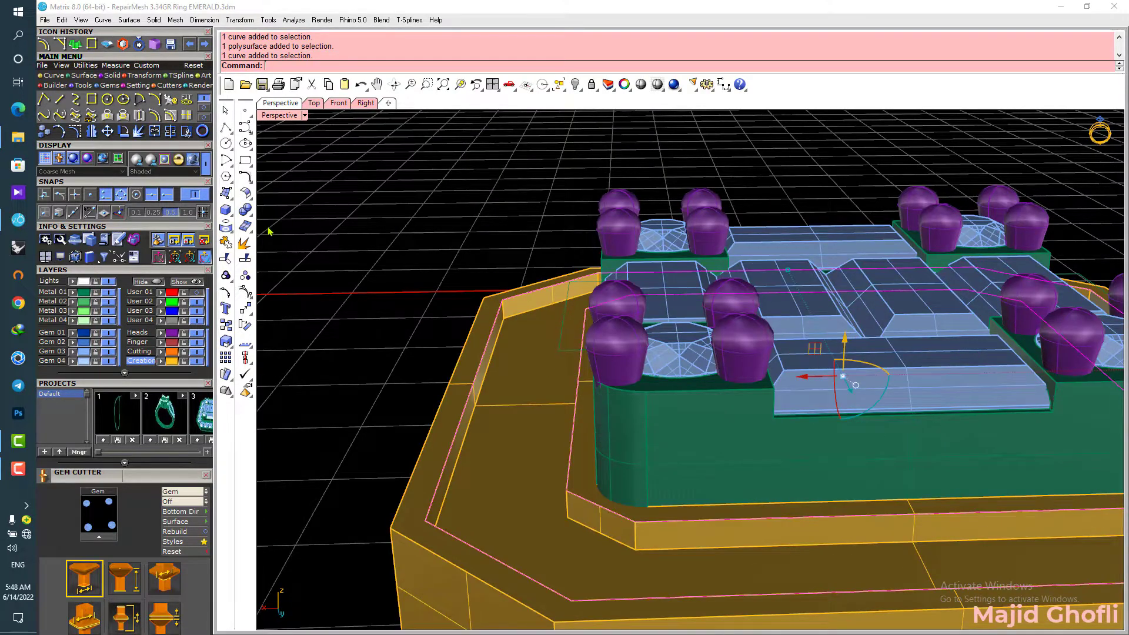
left_click(246, 181)
left_click(364, 219)
key("Return")
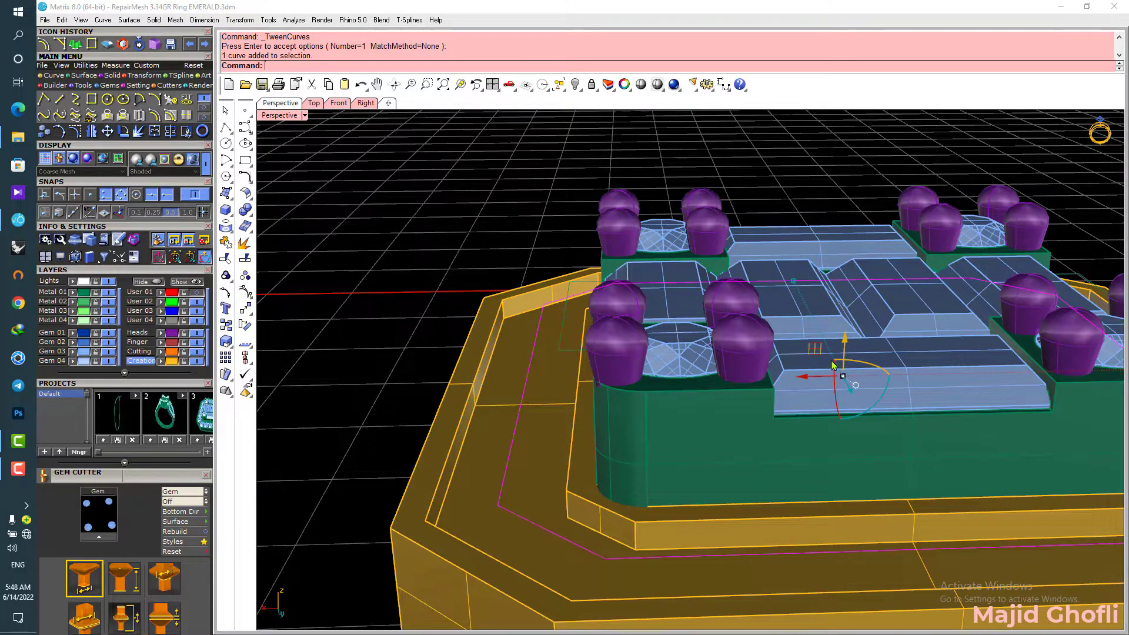
Step: Lower the tweened middle curve by 0.5
left_click(845, 345)
type("-.5")
key("Return")
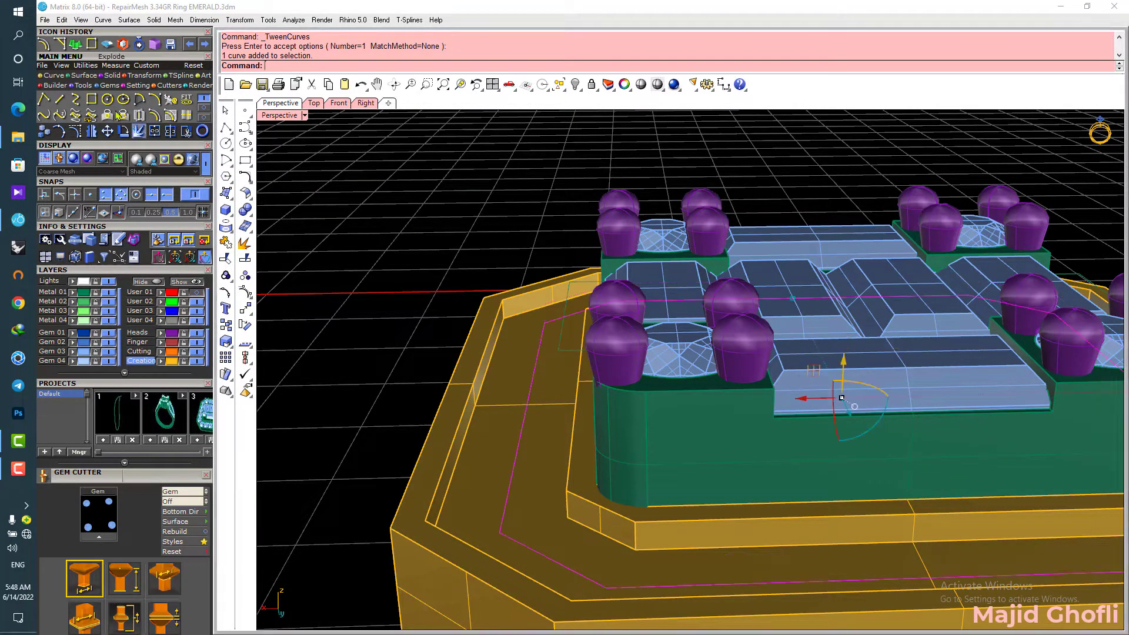
Step: Start a Gem on Curve layout of round gems along the tweened curve and show it in the Top view
left_click(108, 86)
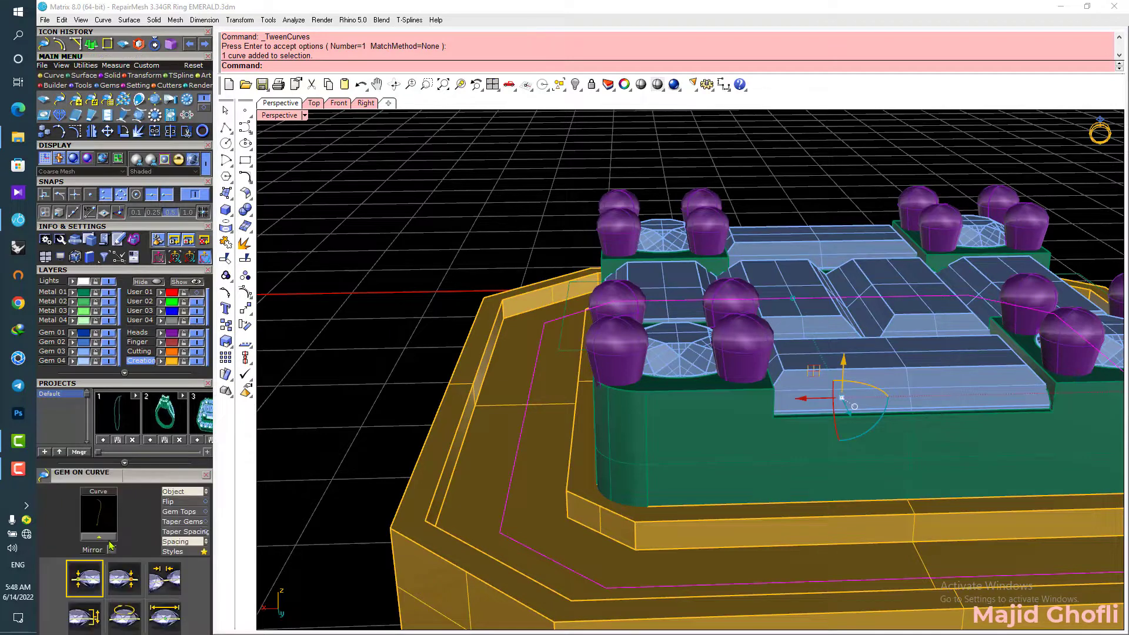
left_click(99, 537)
right_click_drag(406, 156, 414, 219)
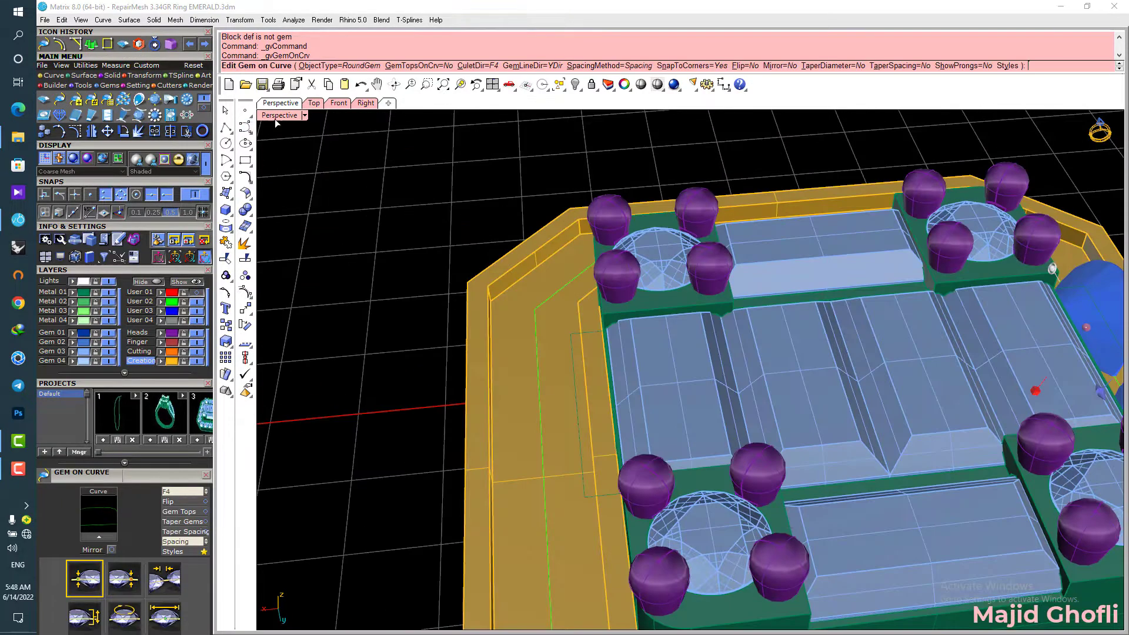
double_click(269, 118)
double_click(269, 119)
left_click(281, 115)
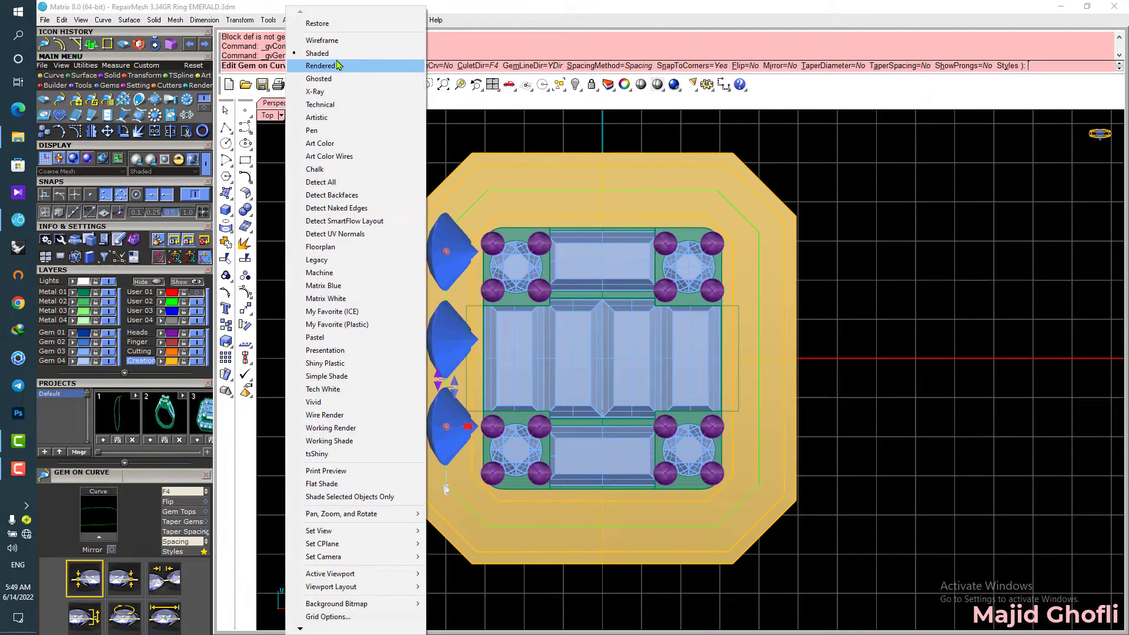
left_click(337, 45)
right_click_drag(440, 169, 428, 186)
Step: Set the halo gems' culet direction to Object, picking reference geometry on the frame
left_click(185, 492)
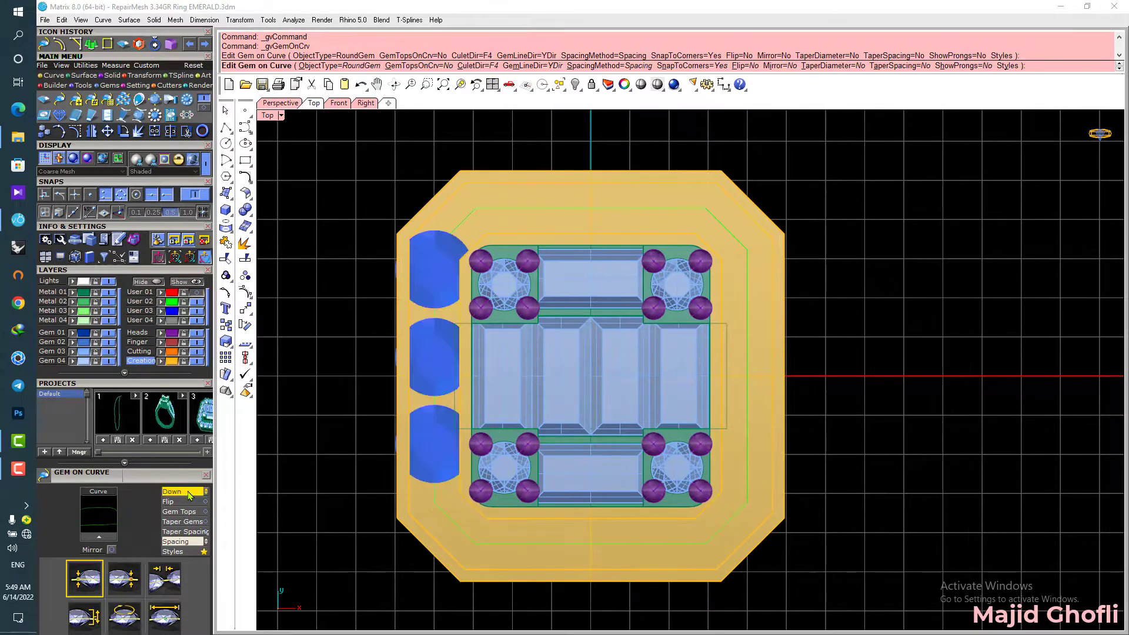
scroll(544, 211, "up", 6)
left_click(530, 229)
scroll(531, 229, "down", 5)
scroll(165, 360, "down", 3)
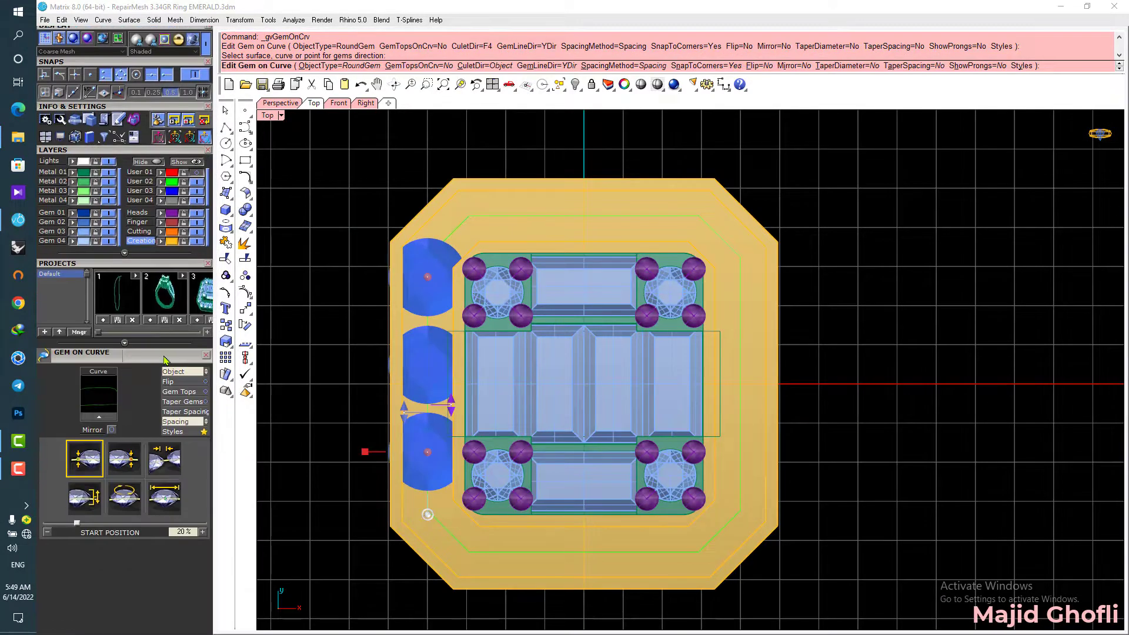
Step: Set the halo gems' start size to 1.25 mm and extend the row around the channel with even spacing
type("1.25")
key("Return")
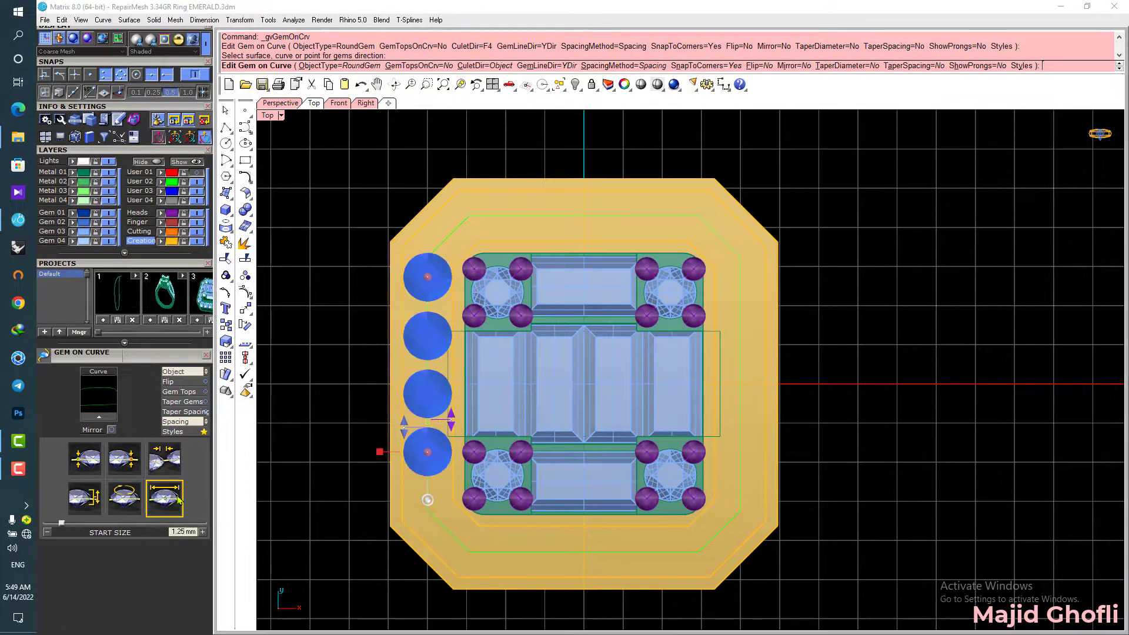
left_click(167, 462)
left_click_drag(427, 275, 455, 540)
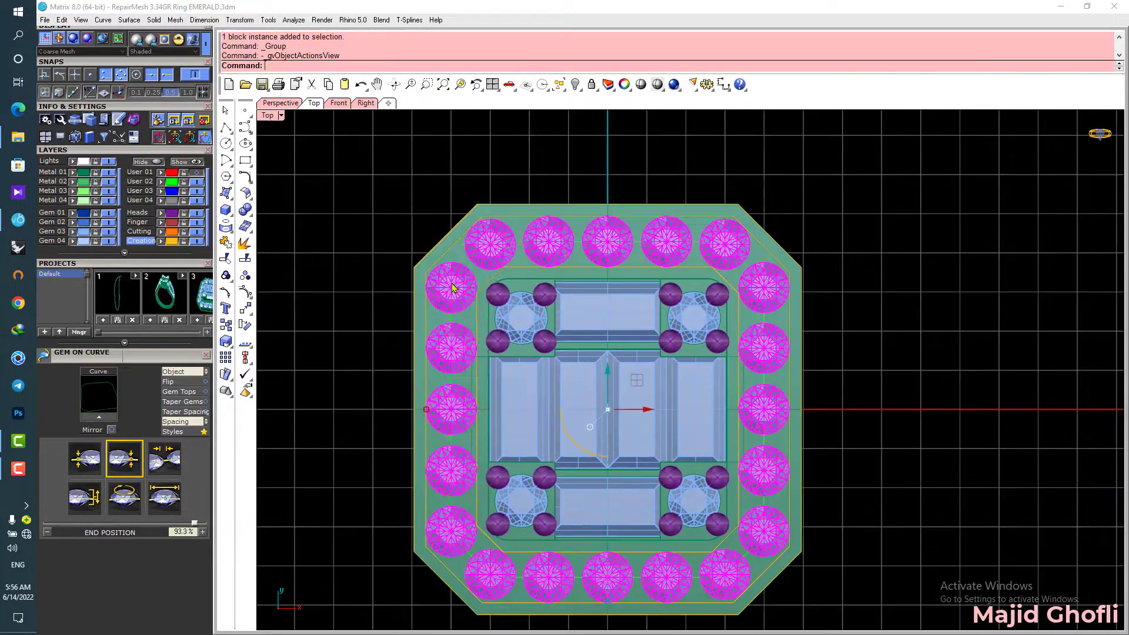
Step: Add two shared prongs between the halo gems with large diameter 0.6, nudge 30% and taper -42
key("F6")
left_click(474, 330)
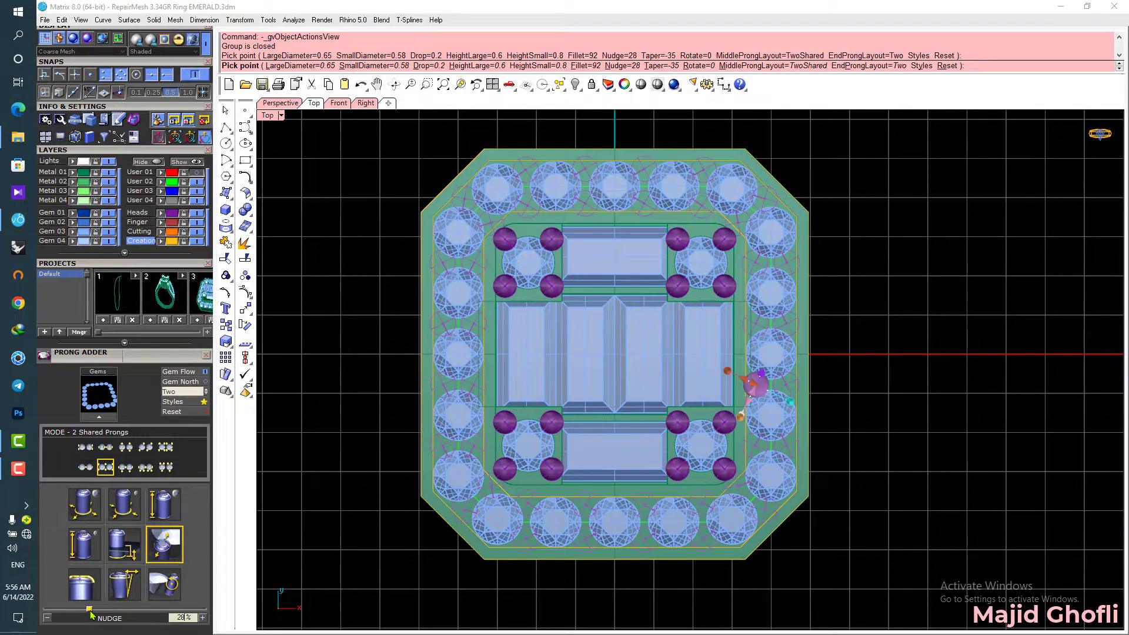
left_click_drag(103, 614, 99, 611)
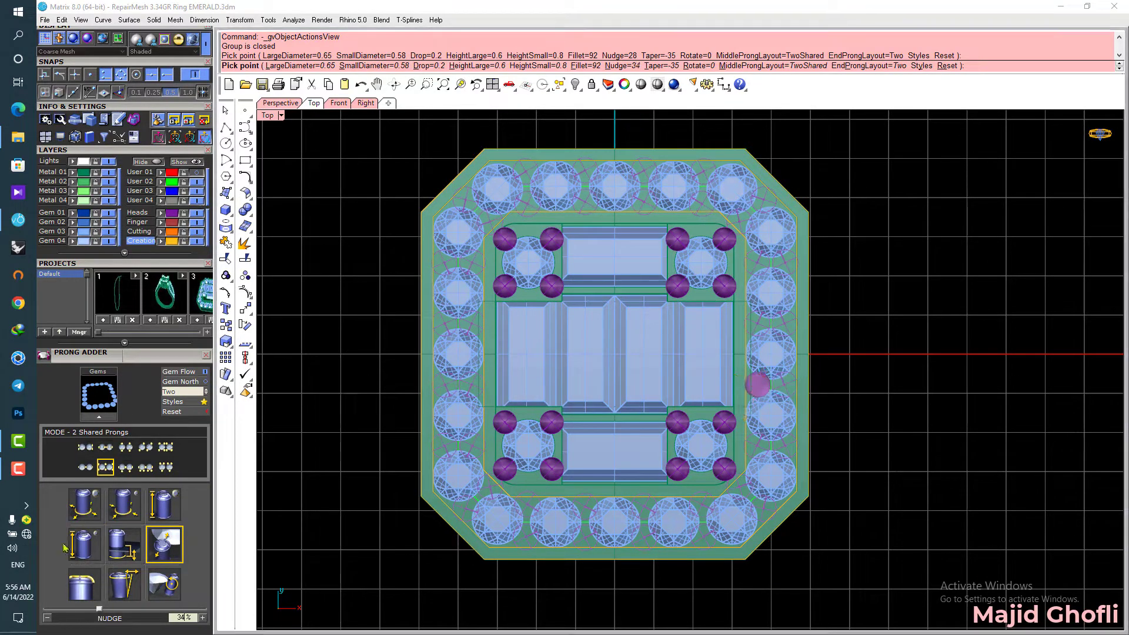
scroll(82, 498, "down", 1)
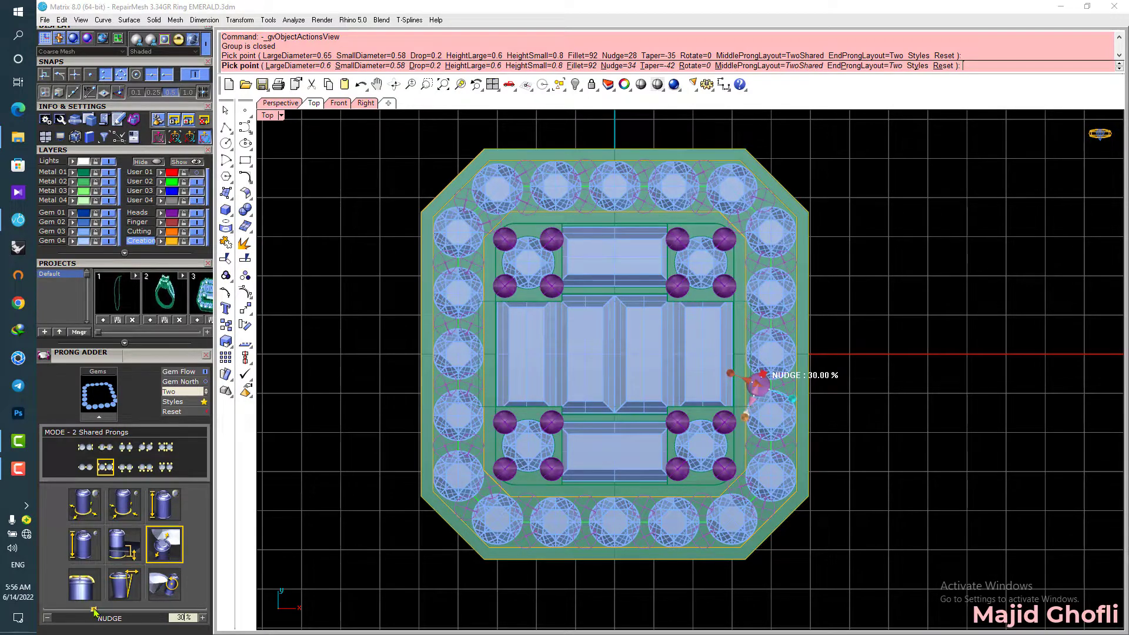
right_click(850, 225)
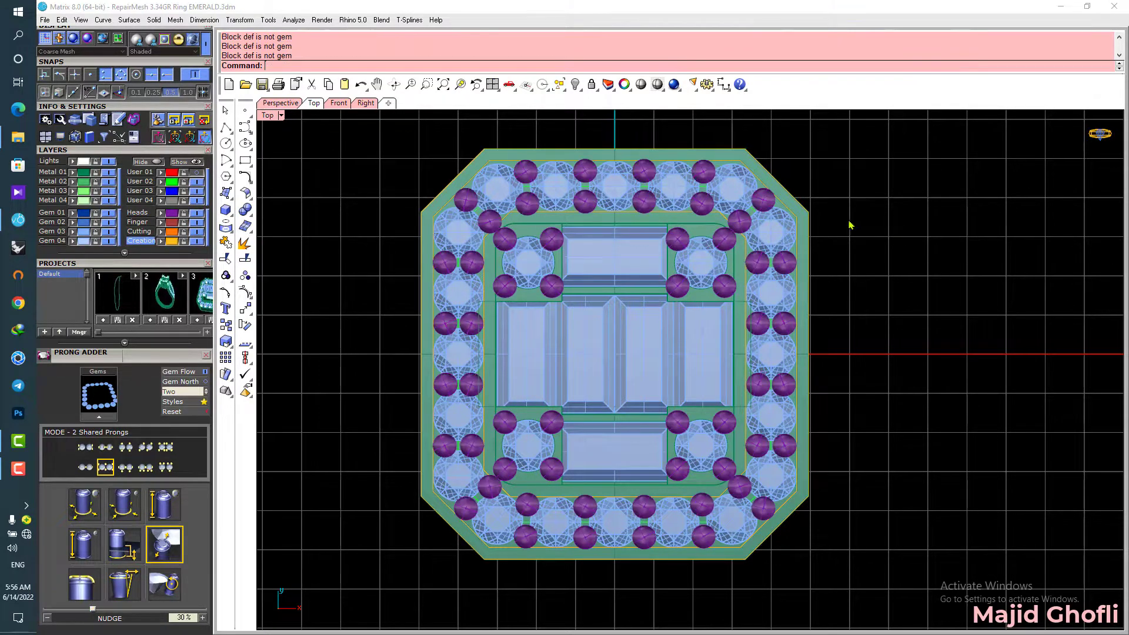
Step: Create gem cutters with 66% lower taper for all halo gems and subtract them from the channelled frame with Boolean difference
double_click(780, 233)
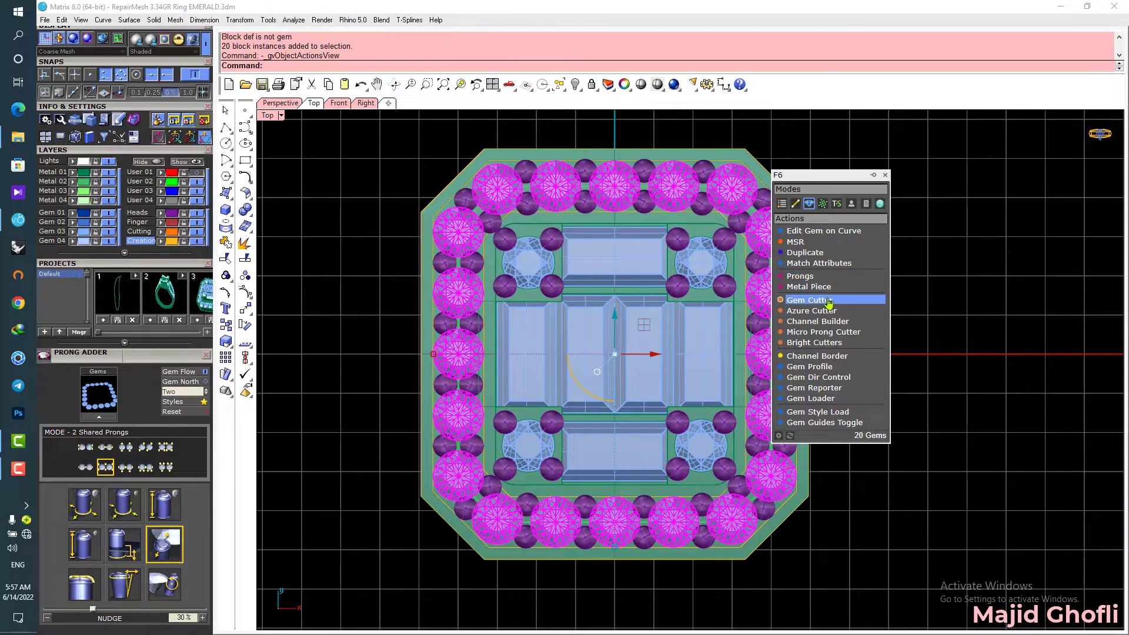
left_click(827, 301)
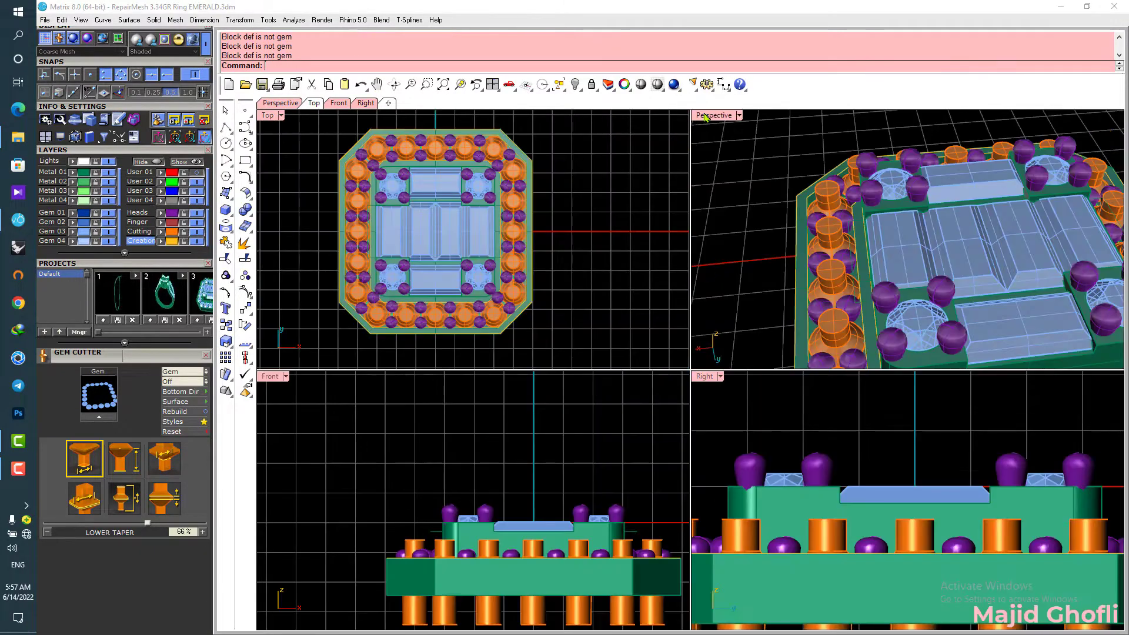
double_click(705, 116)
left_click(251, 212)
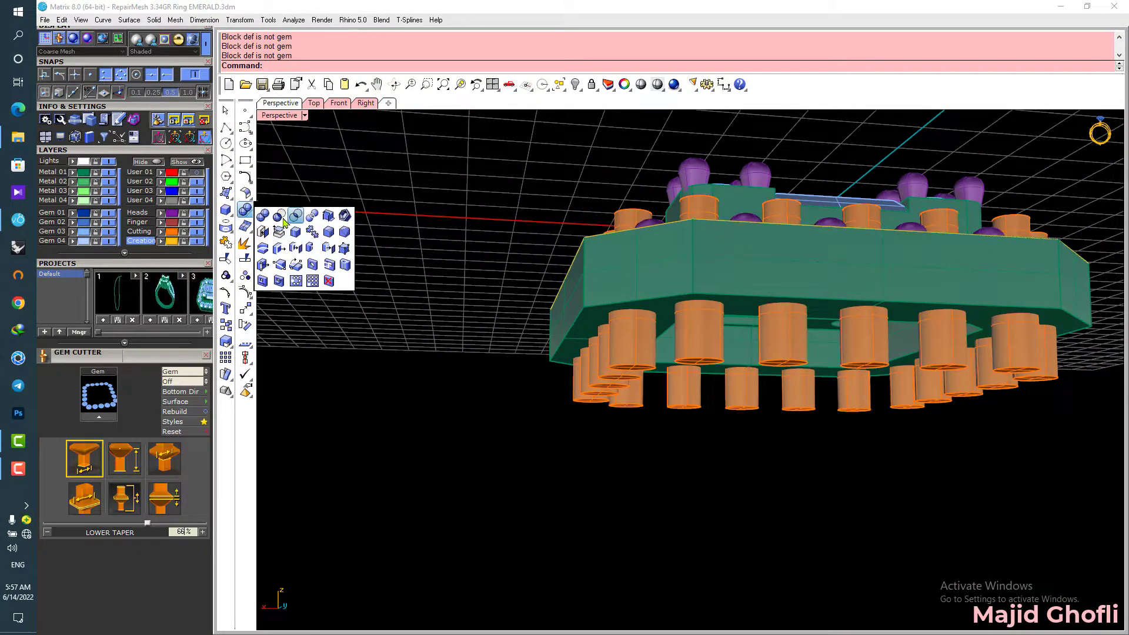
left_click(280, 216)
right_click_drag(447, 194, 497, 300)
left_click(581, 440)
right_click(580, 440)
left_click(628, 377)
key("Return")
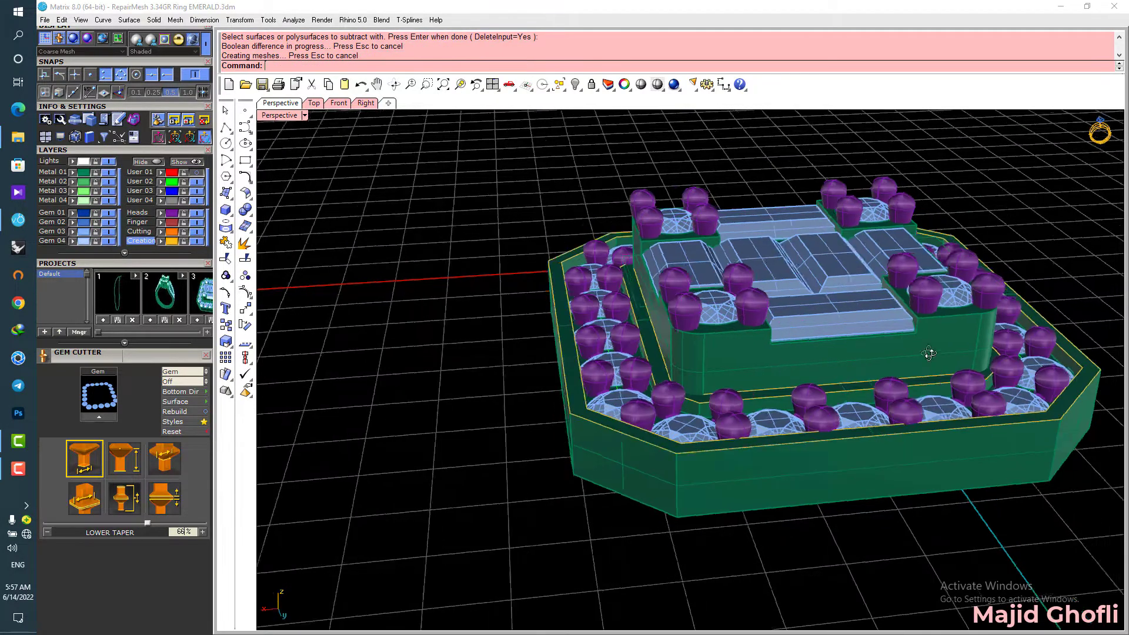
Step: Examine the gem-set cluster and halo in Rendered display, and switch the Perspective view back to Shaded
right_click_drag(626, 372, 817, 406)
left_click(304, 116)
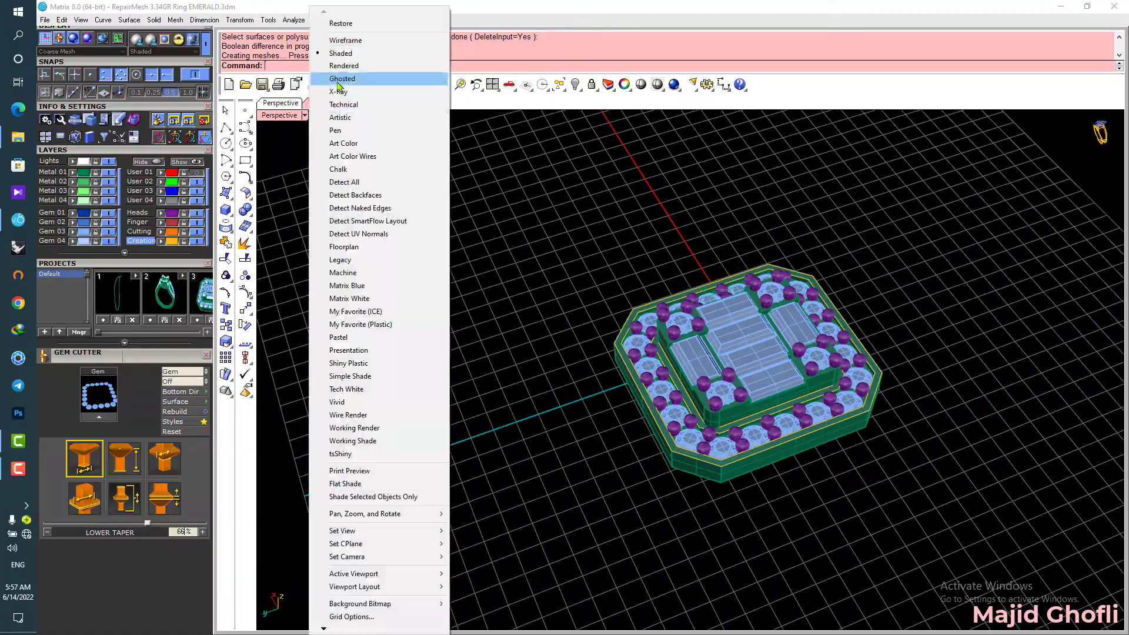
left_click(344, 66)
right_click_drag(517, 222, 542, 256)
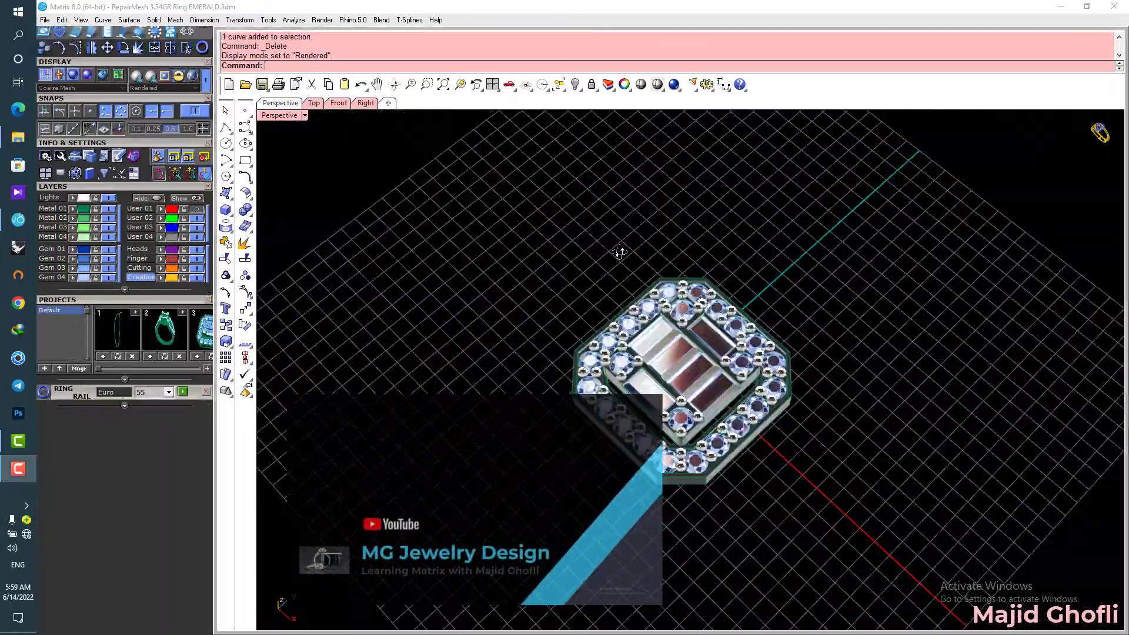
right_click_drag(618, 251, 675, 231)
left_click(304, 115)
left_click(364, 56)
right_click_drag(447, 236, 529, 242)
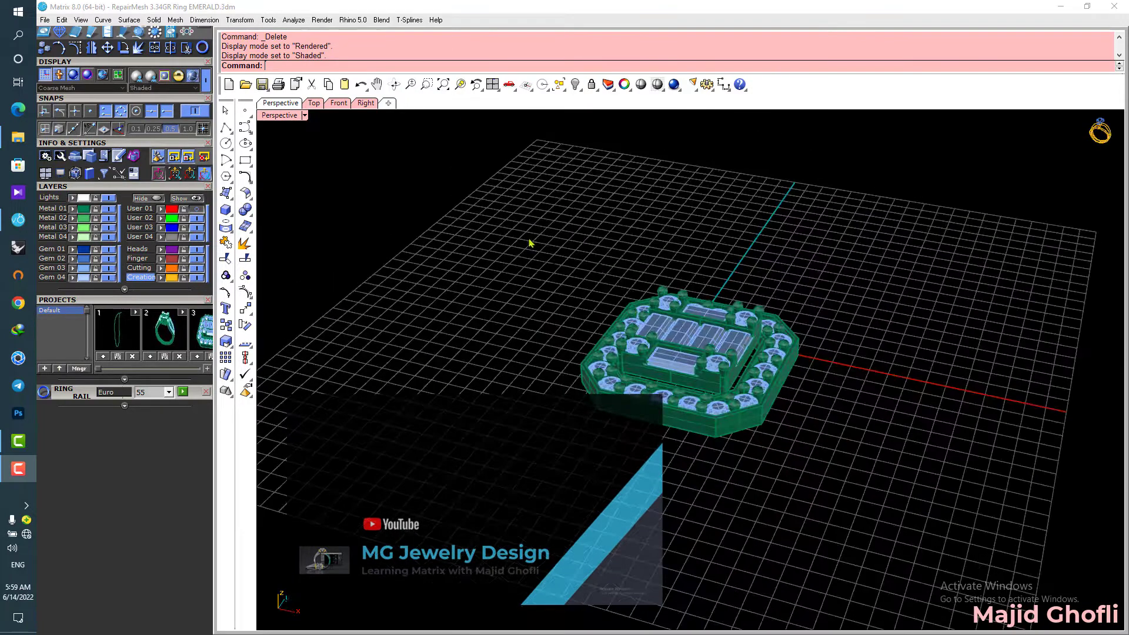
Step: Select the whole cluster with its halo and move it straight up above the origin in the Front view
left_click_drag(520, 212, 886, 450)
scroll(685, 555, "down", 3)
double_click(271, 119)
scroll(449, 497, "down", 5)
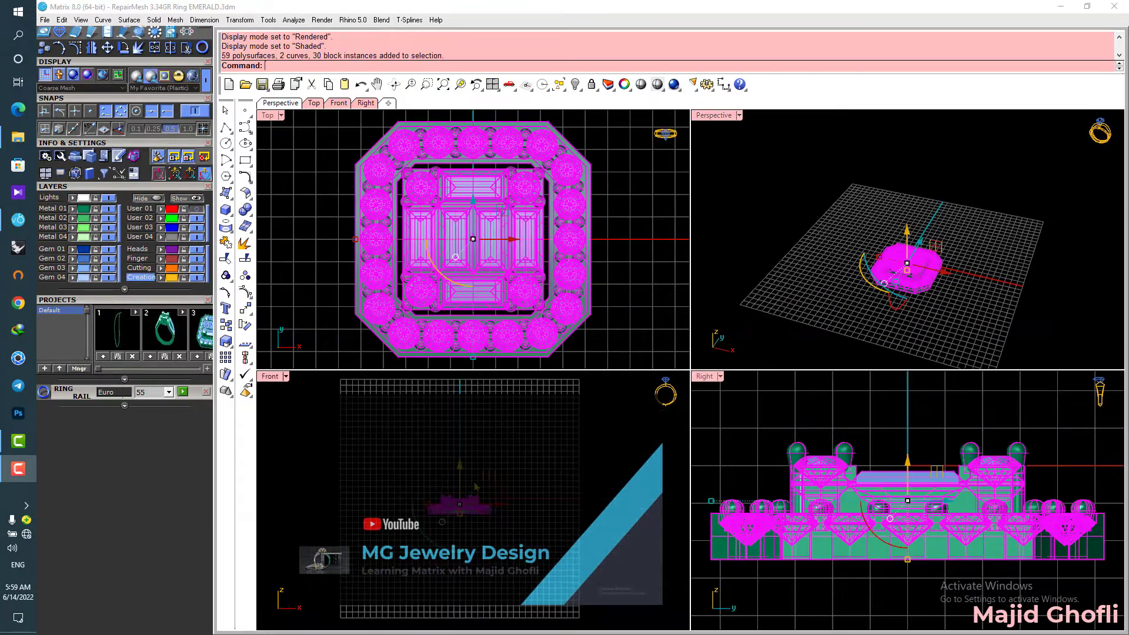
left_click_drag(459, 475, 492, 424)
key("Escape")
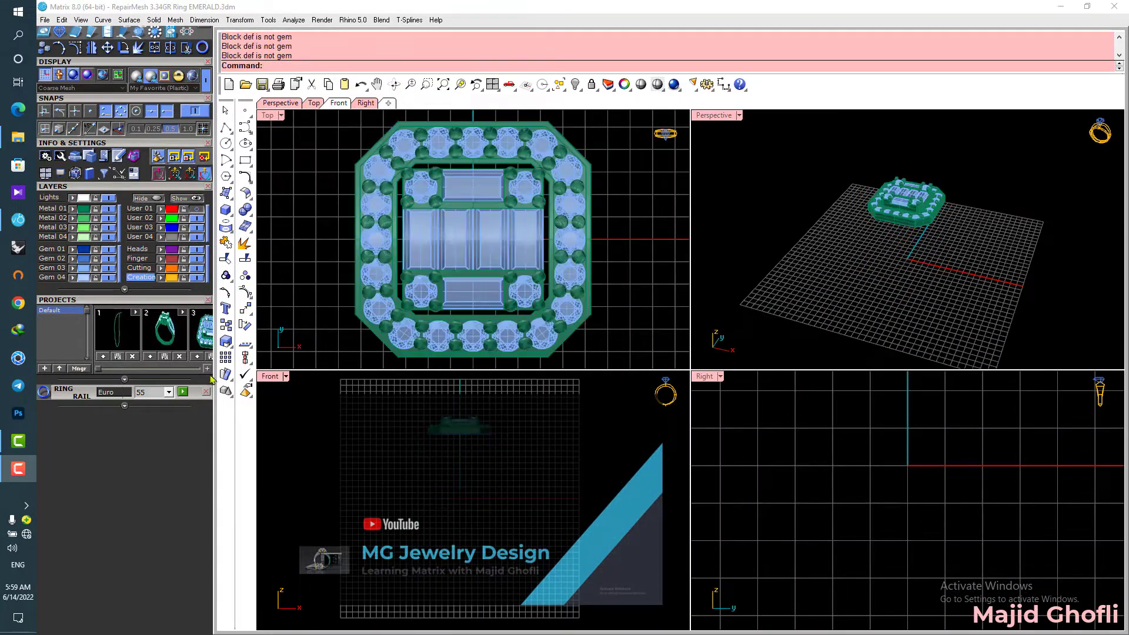
Step: Add a Euro size 55 ring rail and lower the whole cluster slightly toward it in the Front view
left_click(182, 392)
double_click(270, 377)
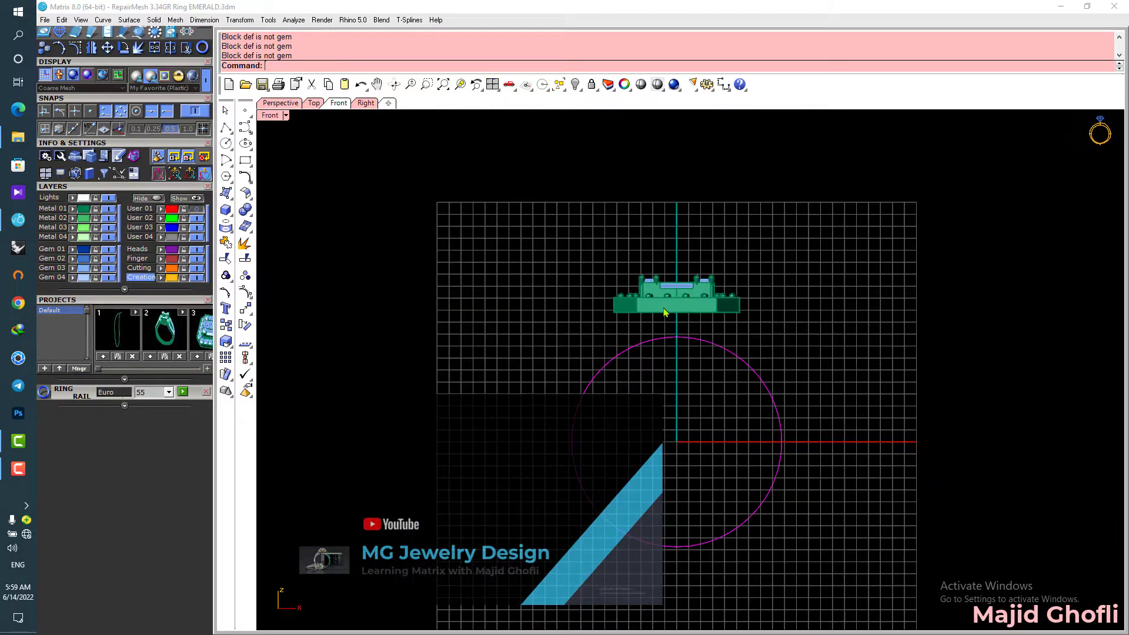
scroll(682, 312, "up", 3)
left_click_drag(498, 201, 931, 360)
scroll(623, 300, "up", 2)
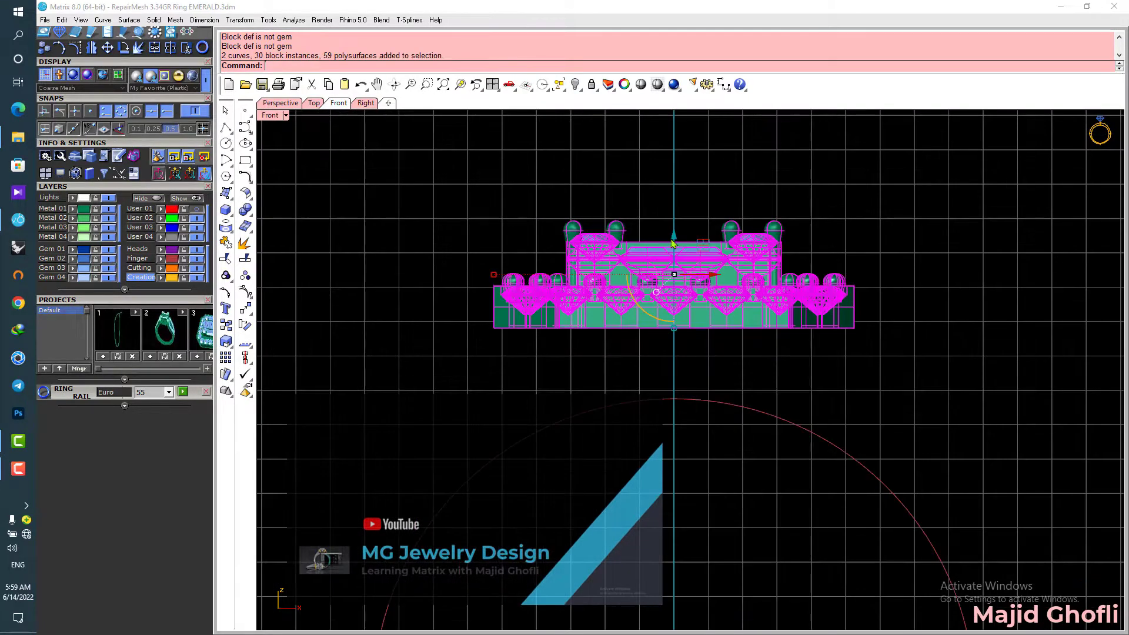
left_click_drag(674, 243, 676, 257)
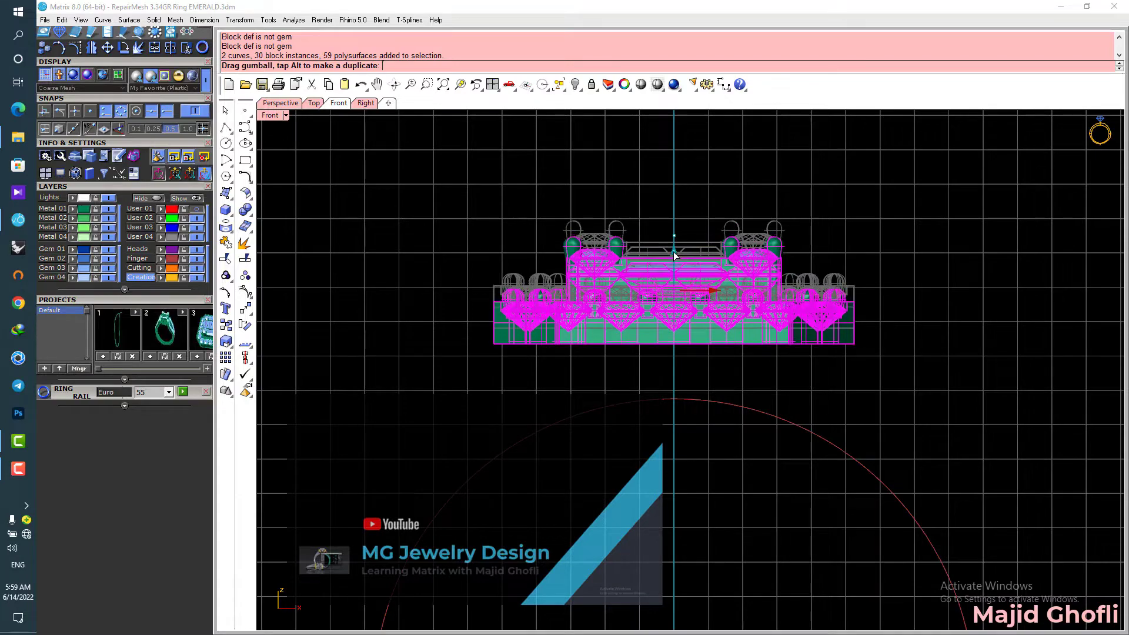
left_click(843, 198)
right_click_drag(399, 176, 348, 187)
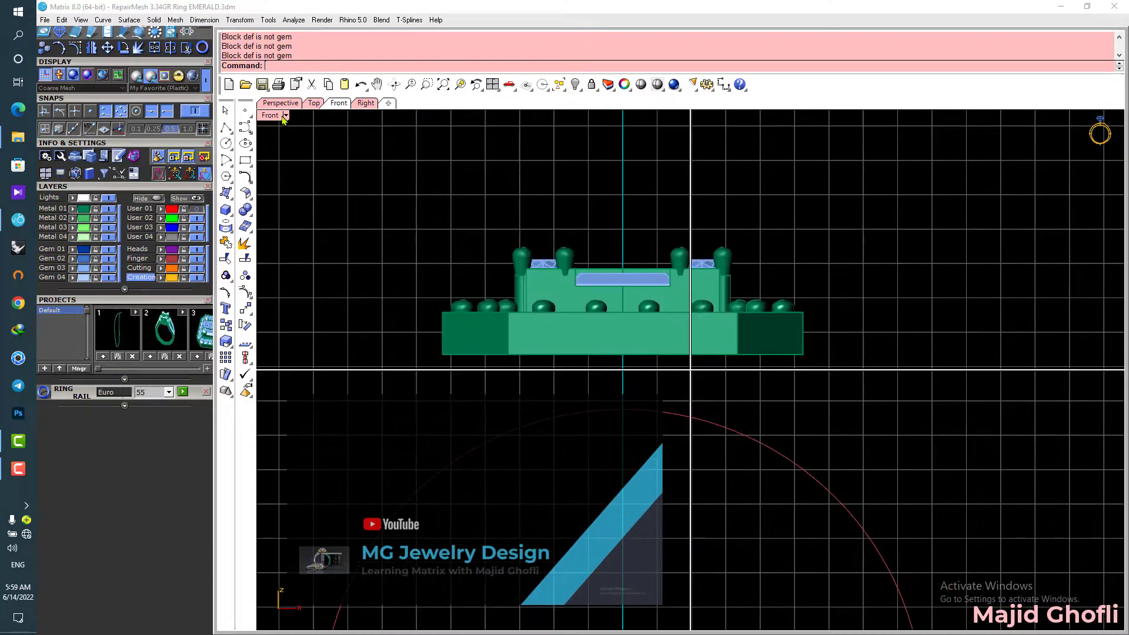
Step: In the Perspective view, duplicate the outer edges of the halo frame's underside as curves
double_click(714, 117)
right_click_drag(700, 289, 708, 199)
scroll(709, 199, "up", 5)
left_click_drag(165, 201, 165, 203)
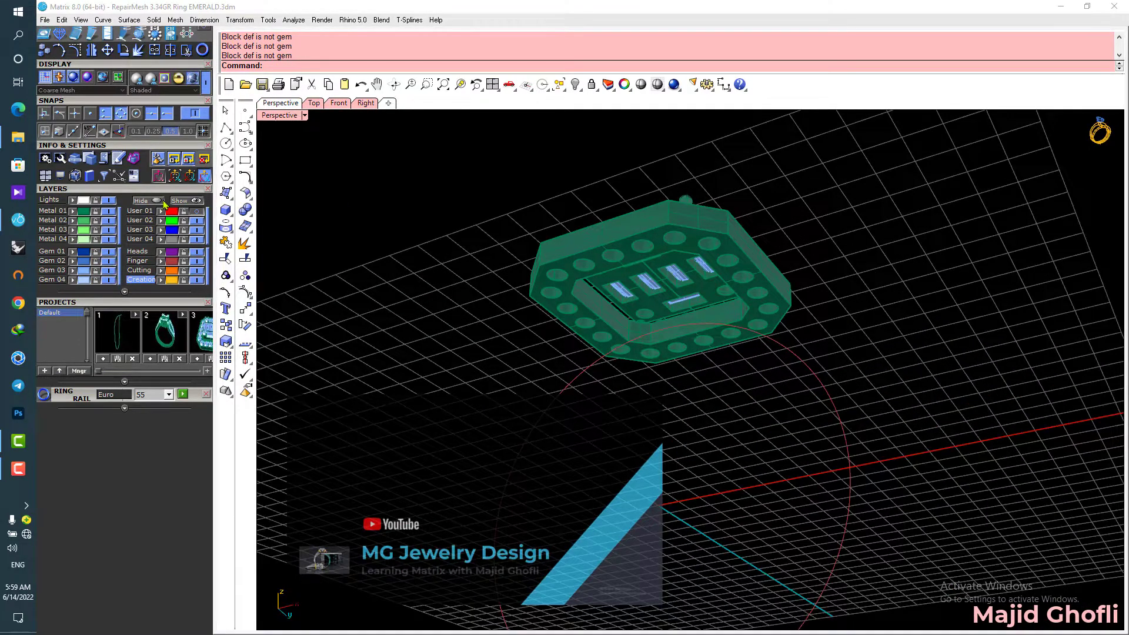
scroll(166, 204, "up", 3)
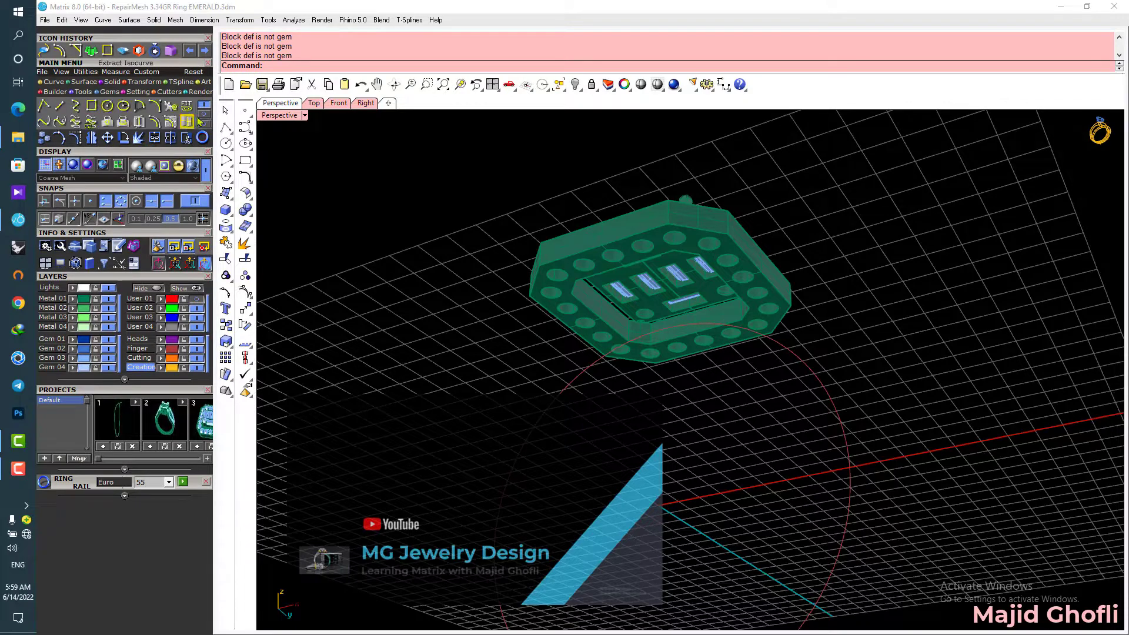
left_click(186, 122)
left_click(704, 231)
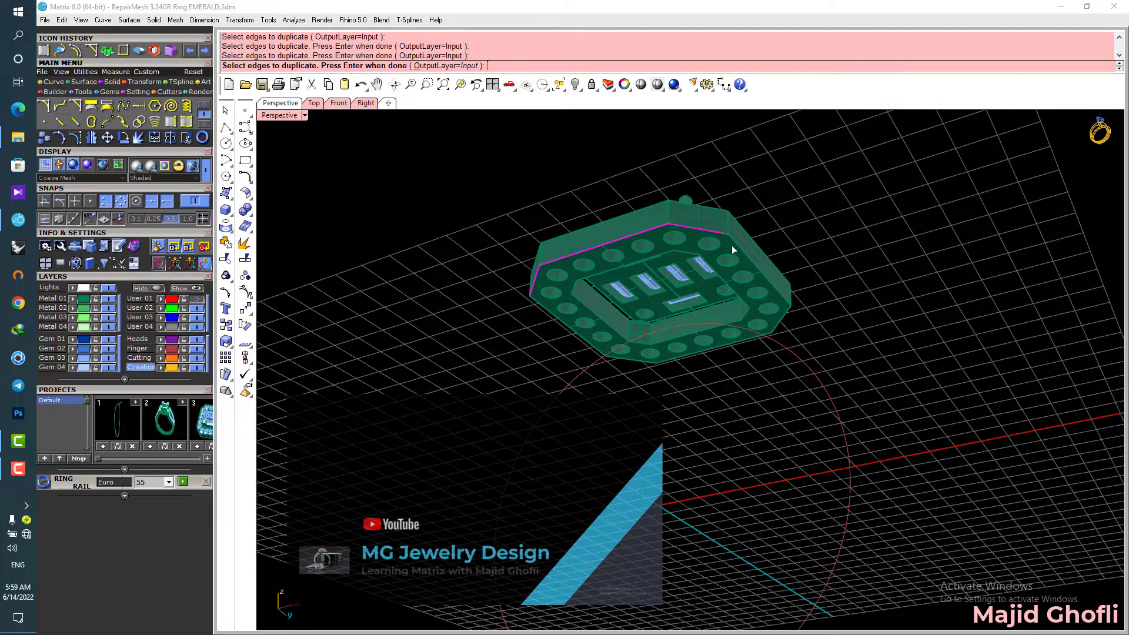
left_click(739, 251)
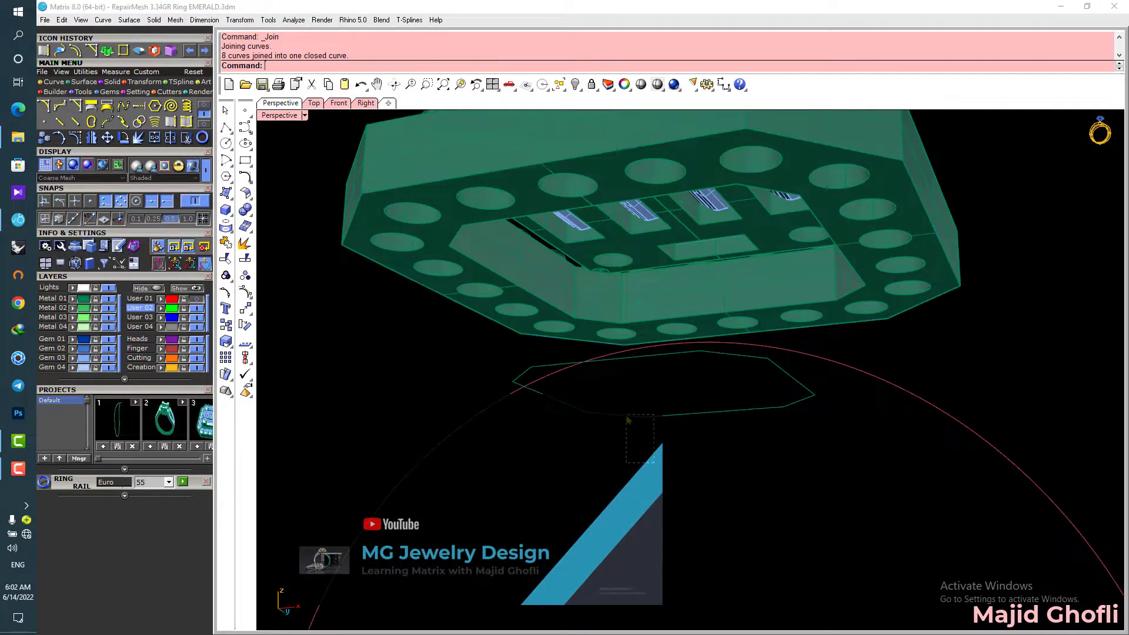
Step: Assign the small lower octagonal outline to the User 02 layer and hide the Metal 01 layer
left_click(162, 308)
left_click(388, 268)
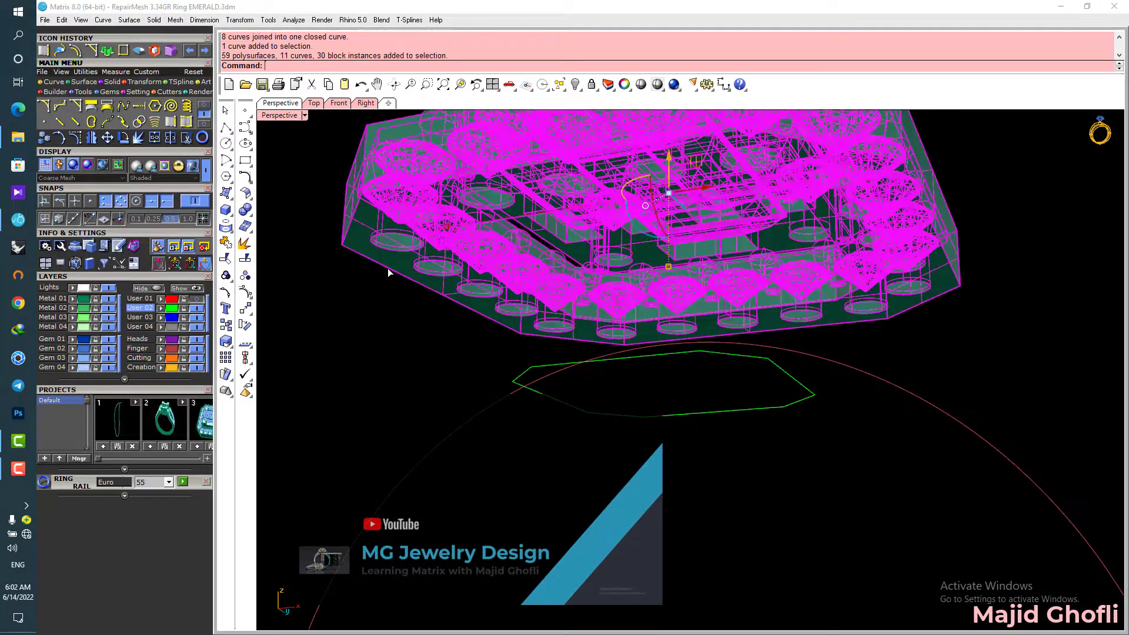
left_click(108, 298)
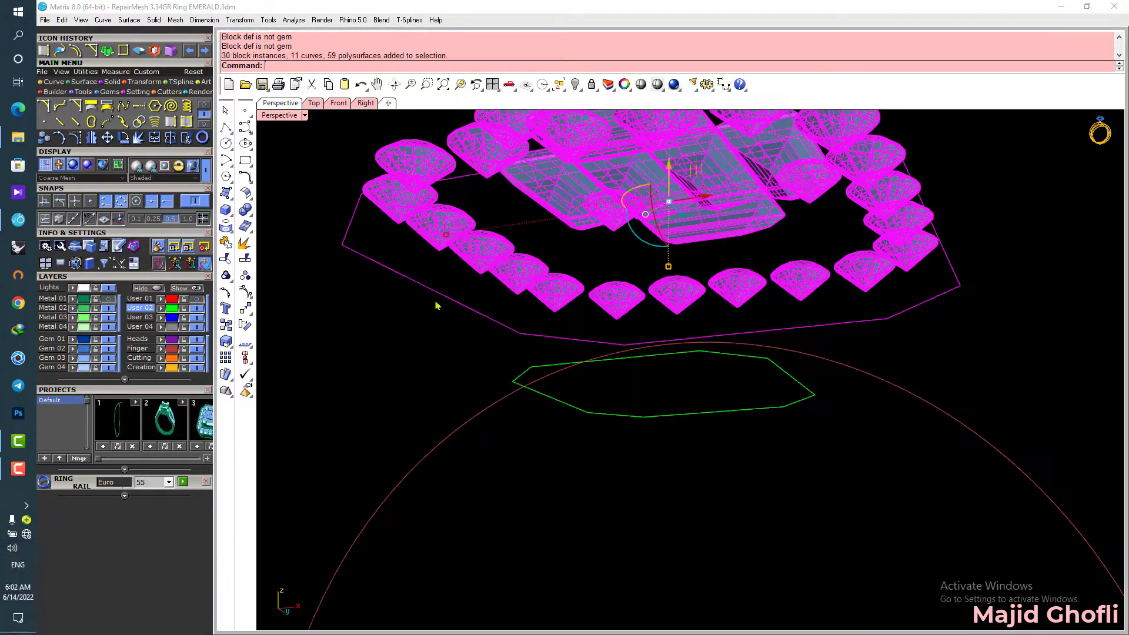
Step: Ungroup the cluster's nested groups until the large octagonal outline under the halo gems can be selected alone
left_click(434, 301)
left_click(442, 294)
key("ctrl+shift+g")
left_click(442, 293)
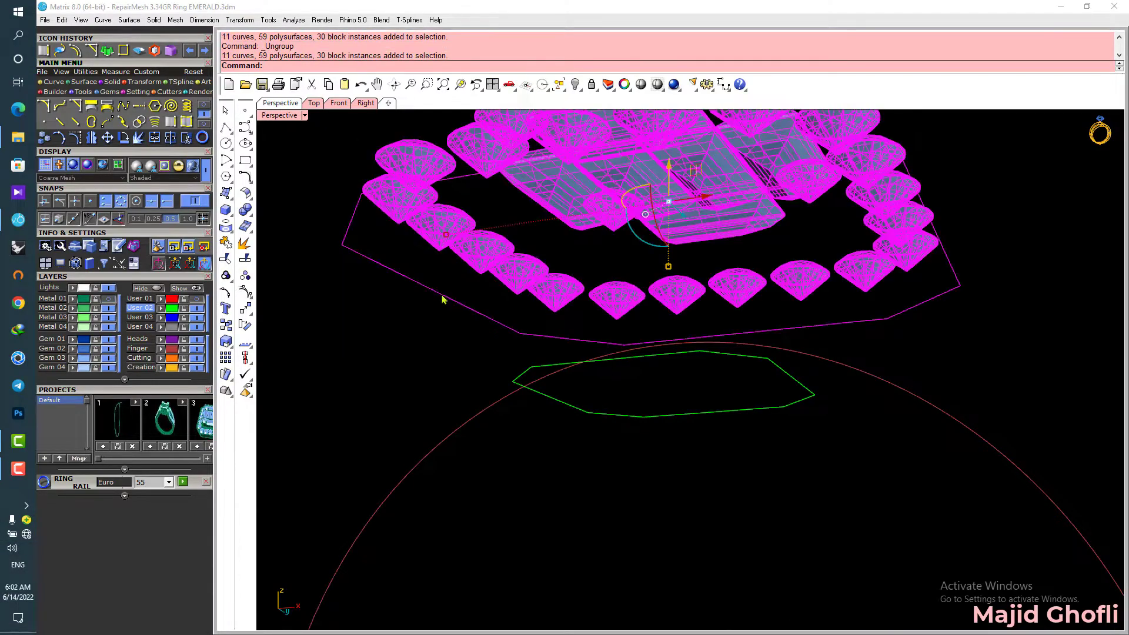
right_click_drag(442, 294, 430, 277)
left_click(429, 277)
key("ctrl+shift+g")
left_click(429, 278)
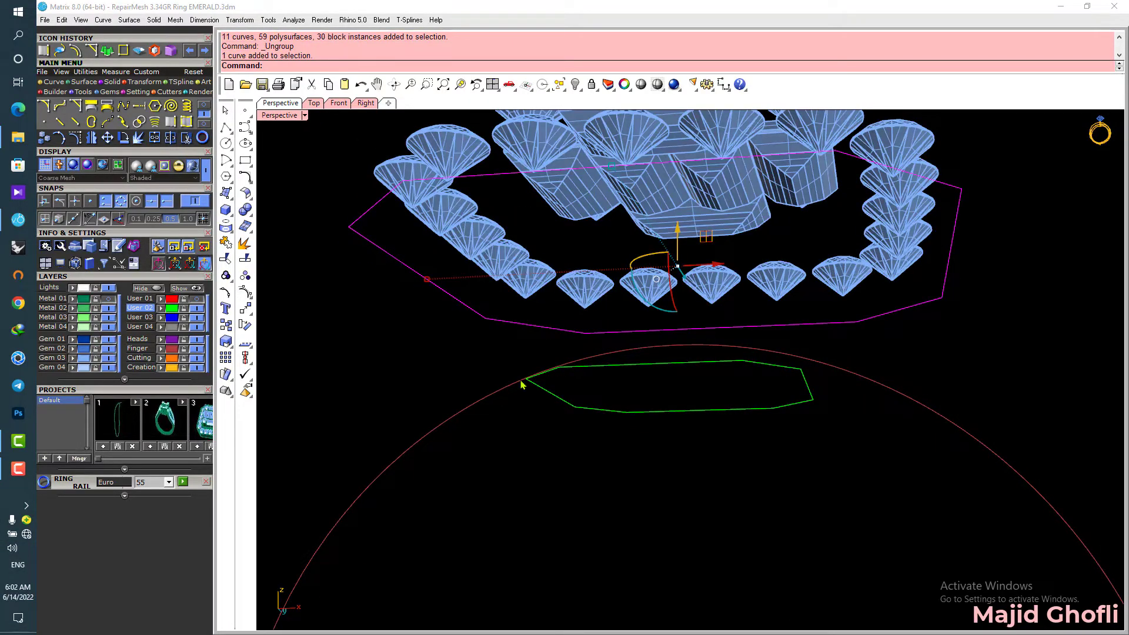
Step: Loft a tapered surface between the large outline under the halo and the small octagonal outline below it
left_click(546, 391, "shift")
scroll(546, 392, "down", 4)
right_click_drag(547, 393, 557, 430)
left_click(91, 83)
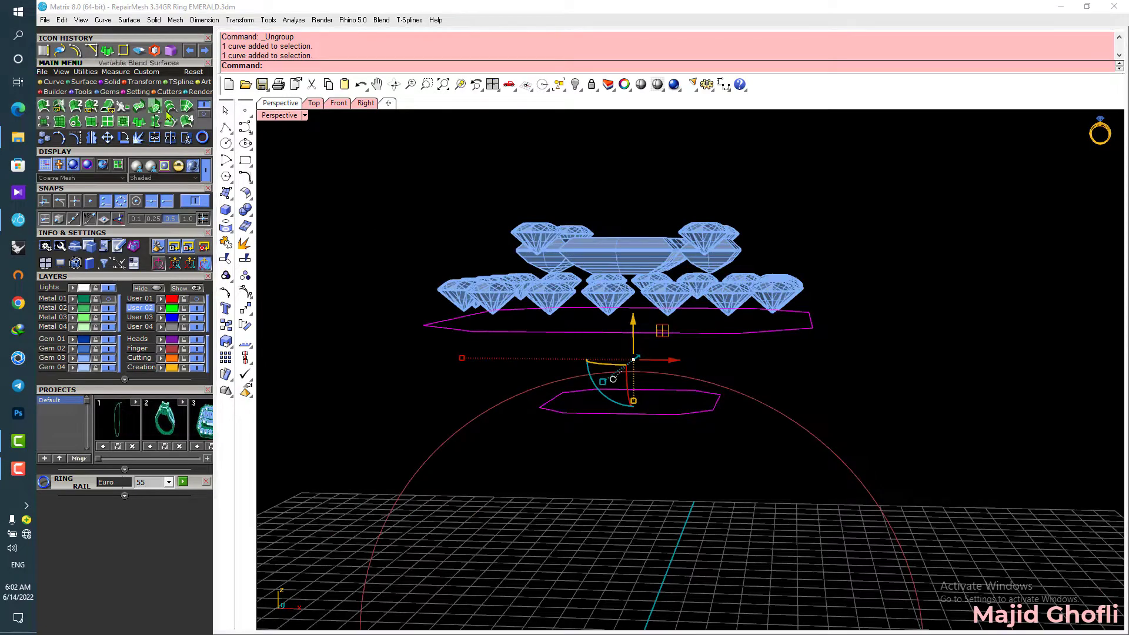
left_click(170, 106)
key("Return")
key("Return")
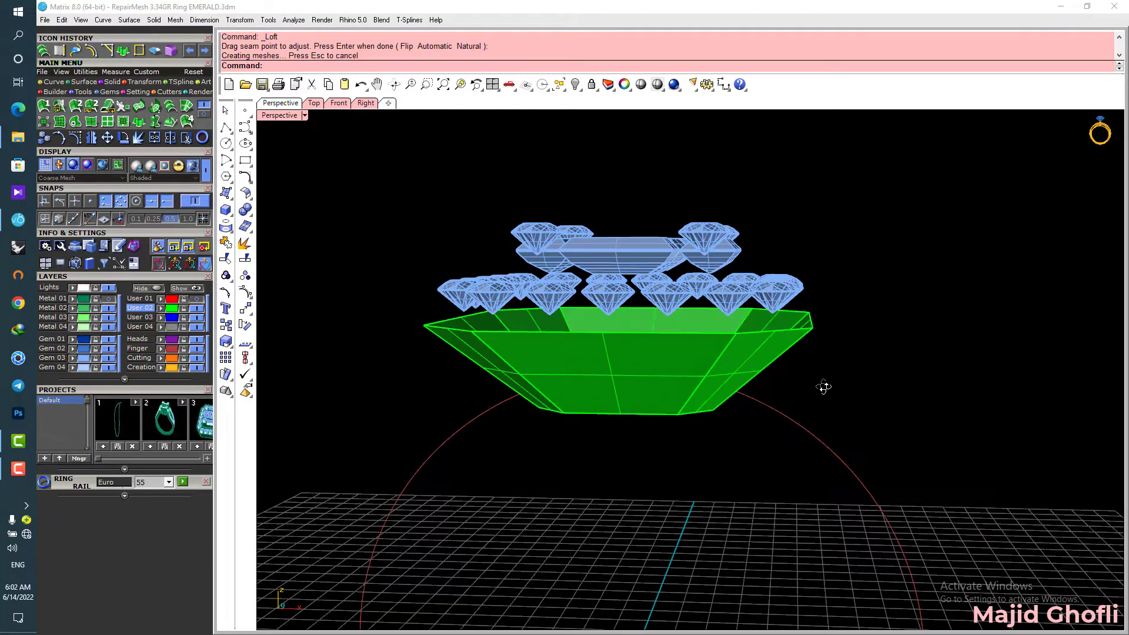
Step: Offset the lofted surface inward as a solid with a distance of 0.5
right_click_drag(821, 385, 791, 398)
left_click(727, 378)
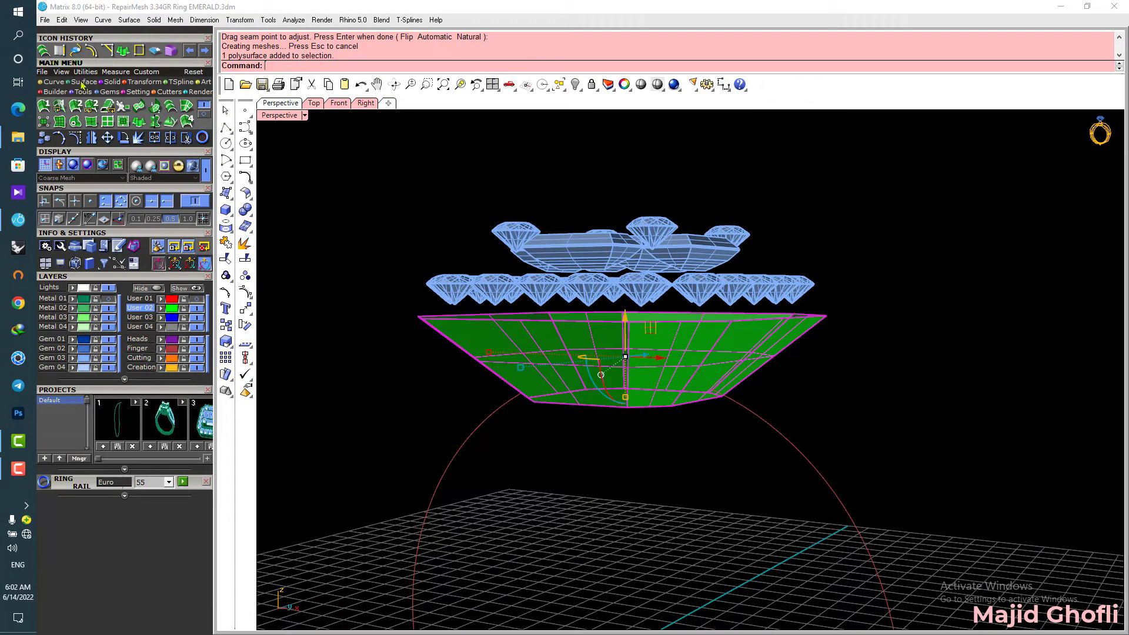
left_click(201, 114)
left_click(107, 107)
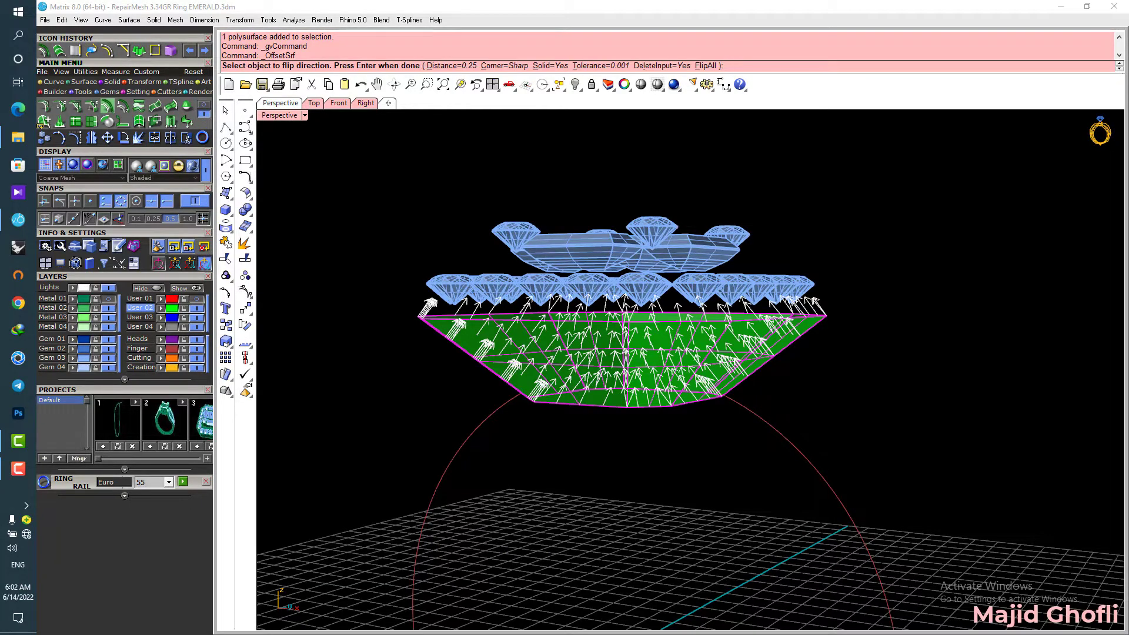
type("0.5")
key("Return")
key("Return")
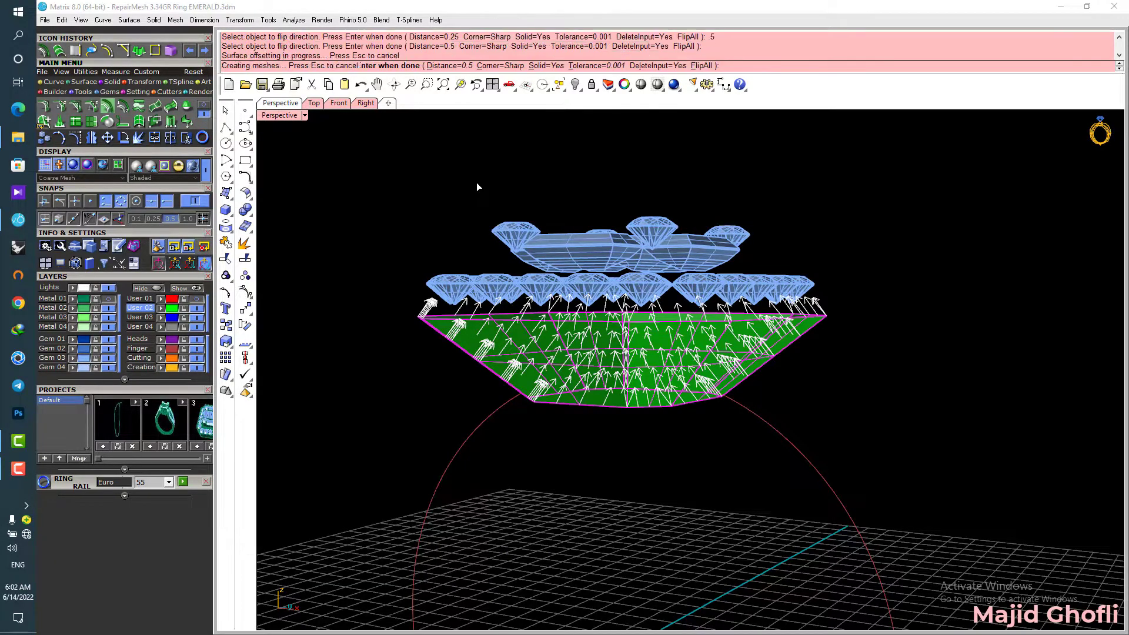
Step: Return to the four-viewport layout and set the Front view to Wireframe display
right_click_drag(455, 310, 509, 330)
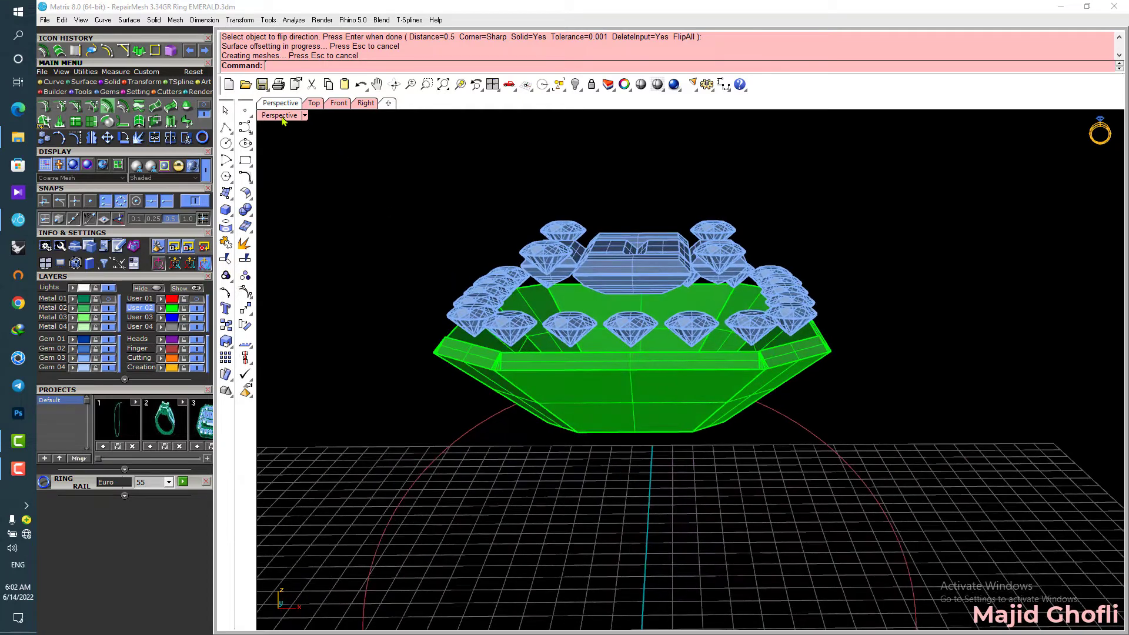
double_click(282, 116)
scroll(356, 517, "up", 6)
left_click(286, 376)
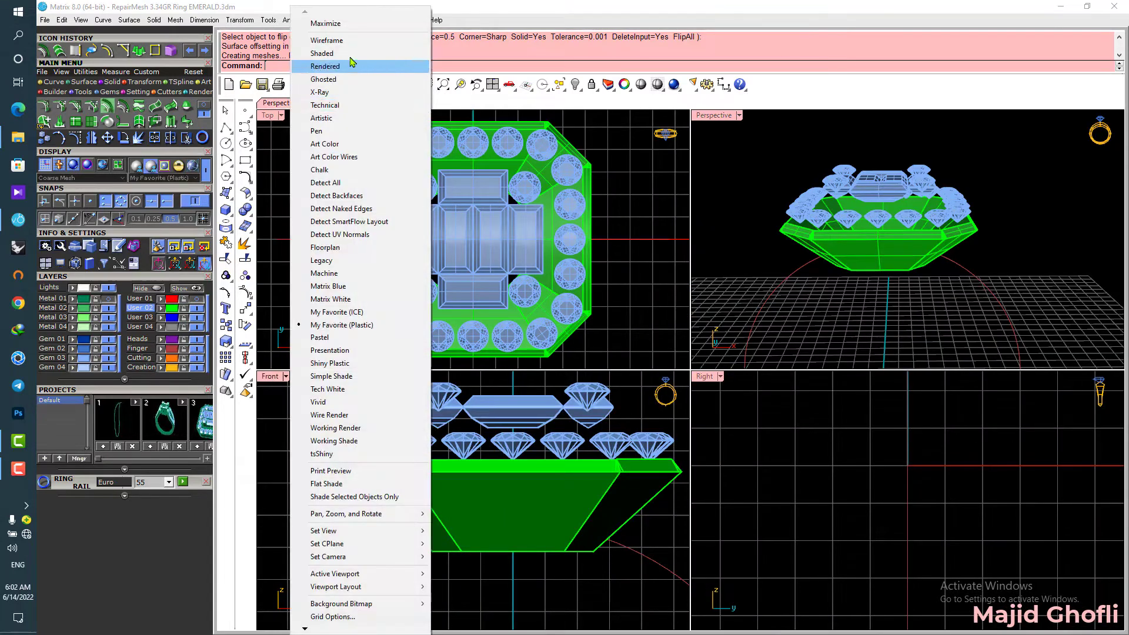
left_click(348, 53)
left_click(268, 115)
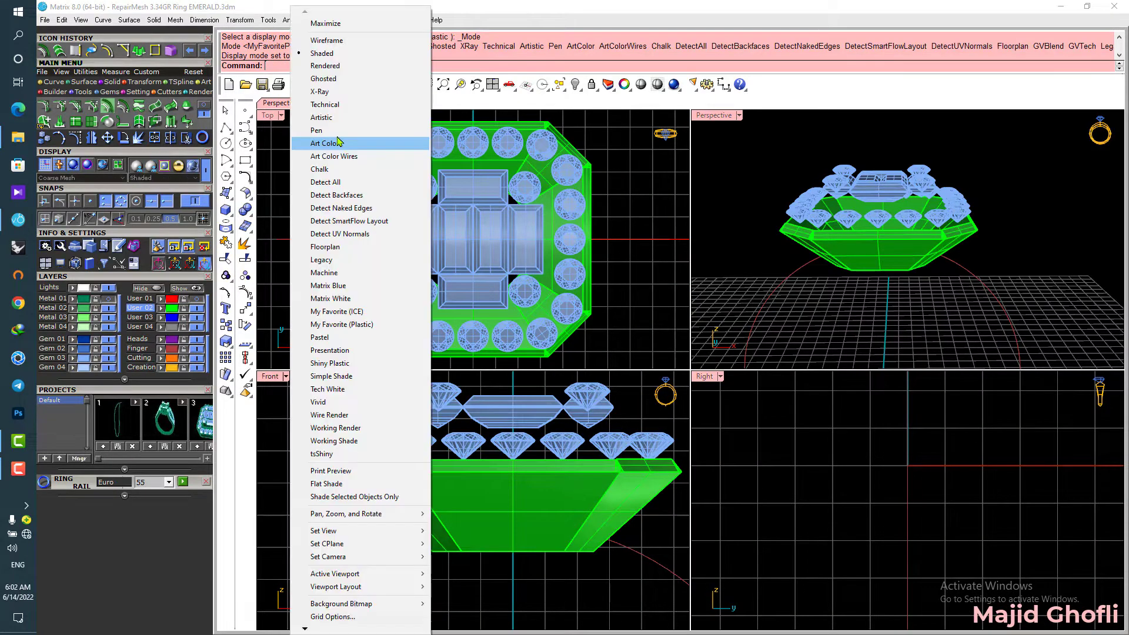
left_click(333, 41)
Step: Duplicate the outer front edge near the top of the tapered body and stretch the line well past both sides
left_click(75, 54)
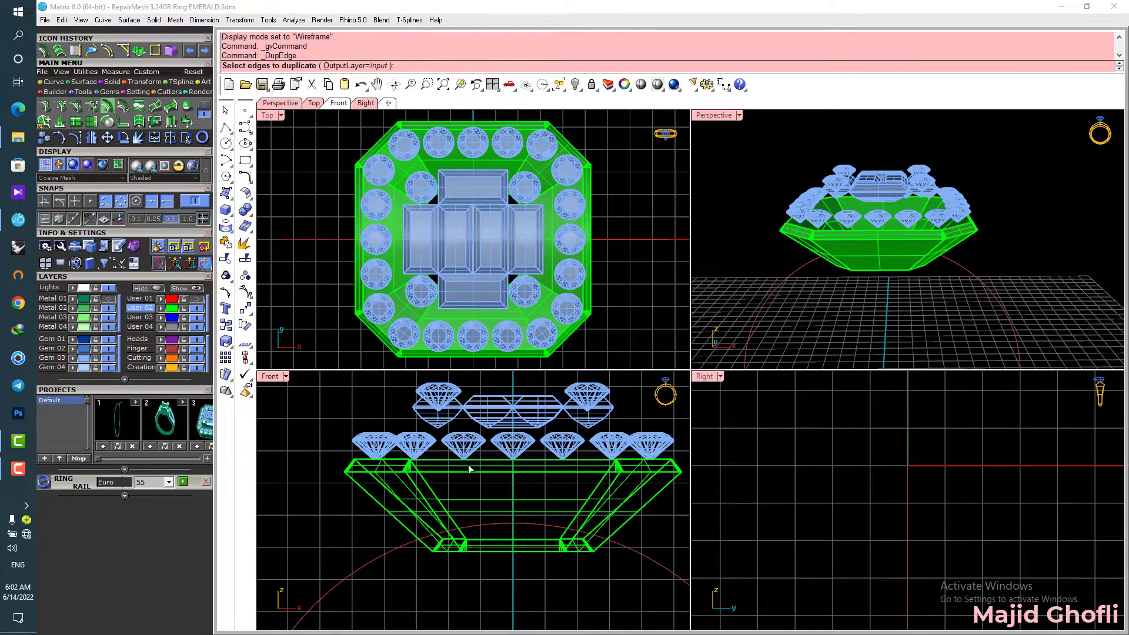
left_click(468, 472)
left_click(466, 478)
right_click(465, 478)
scroll(465, 478, "down", 4)
left_click_drag(429, 475, 312, 475)
scroll(461, 152, "down", 4)
Step: Extrude the stretched line to both sides as an open surface that cuts completely through the tapered body
left_click(139, 50)
left_click(353, 66)
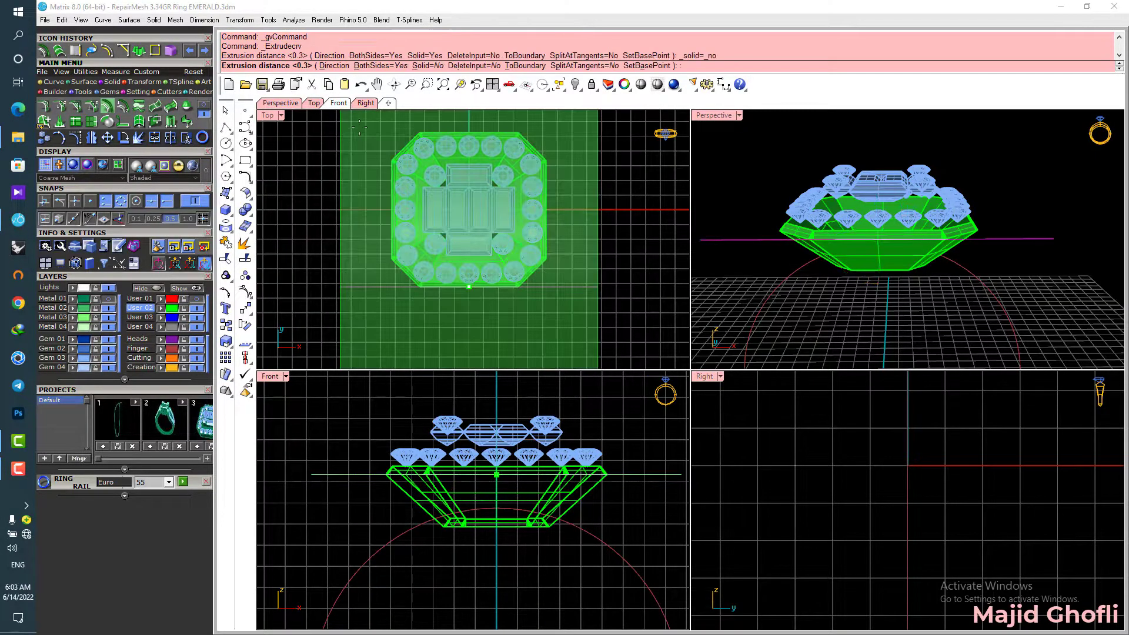
double_click(713, 115)
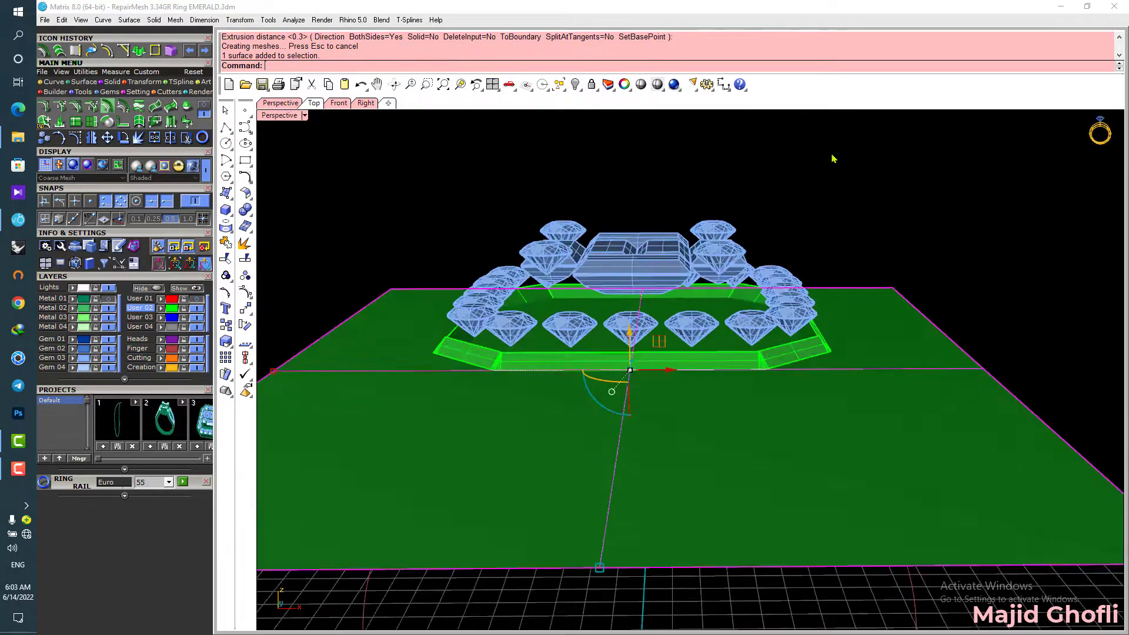
right_click_drag(835, 157, 395, 324)
key("Escape")
Step: Boolean Split the tapered body with the flat surface, and delete the piece above the cut and the cutting surface
left_click(249, 213)
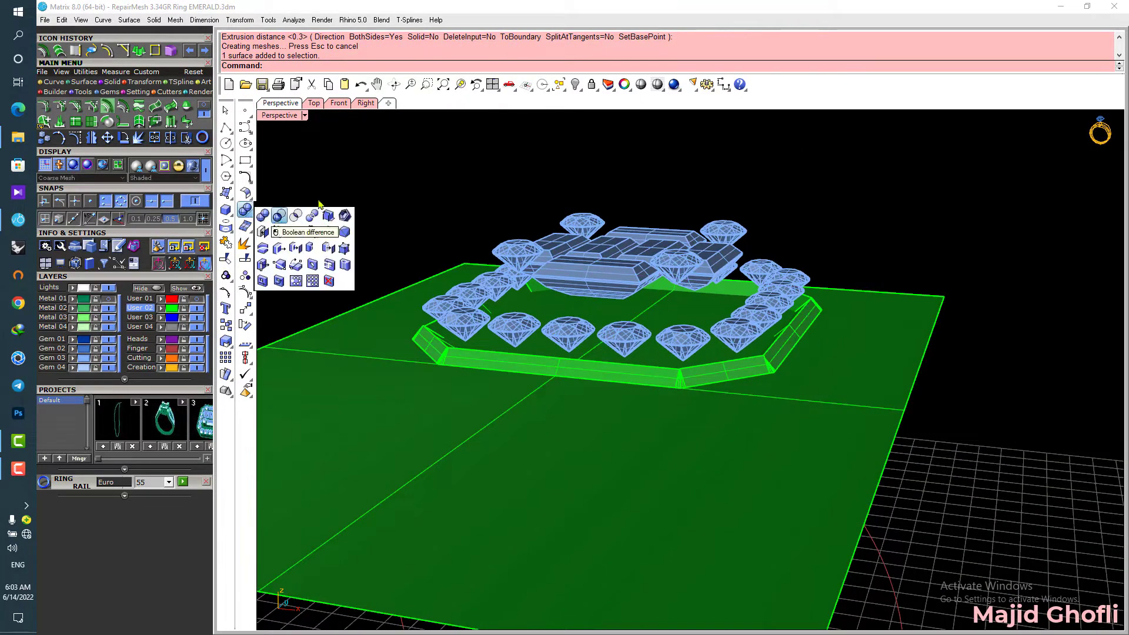
left_click(313, 216)
left_click(492, 355)
right_click(492, 355)
left_click(406, 419)
right_click(406, 419)
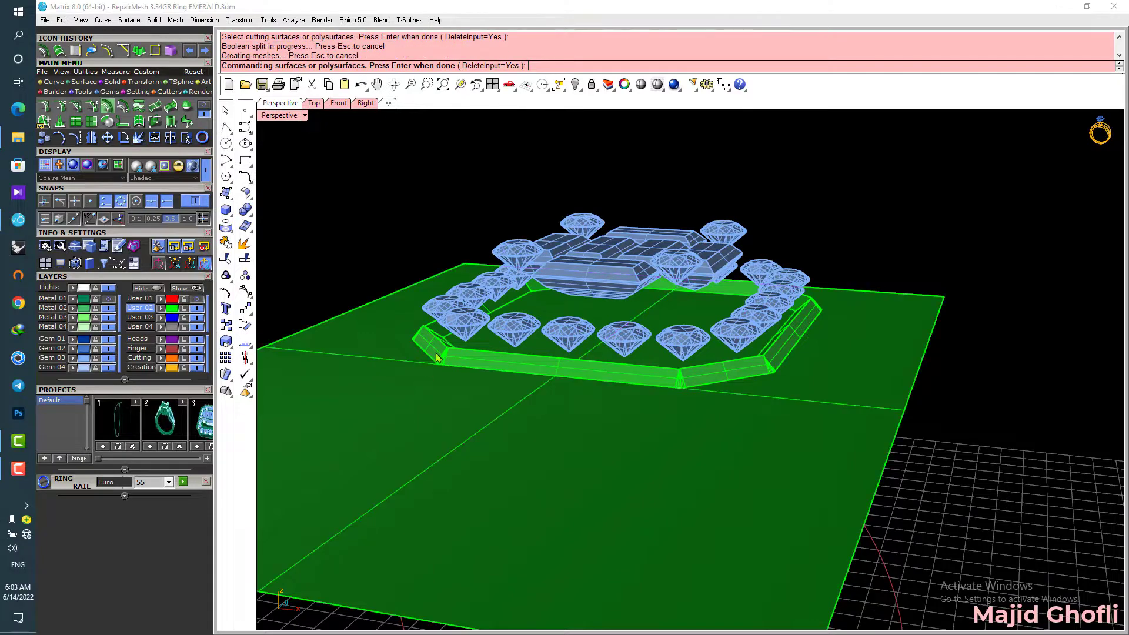
left_click(437, 355)
key("Delete")
left_click(419, 405)
key("Delete")
Step: Cut the underside of the tapered body with the ring rail and delete the leftover stretched line
right_click_drag(419, 420, 450, 379)
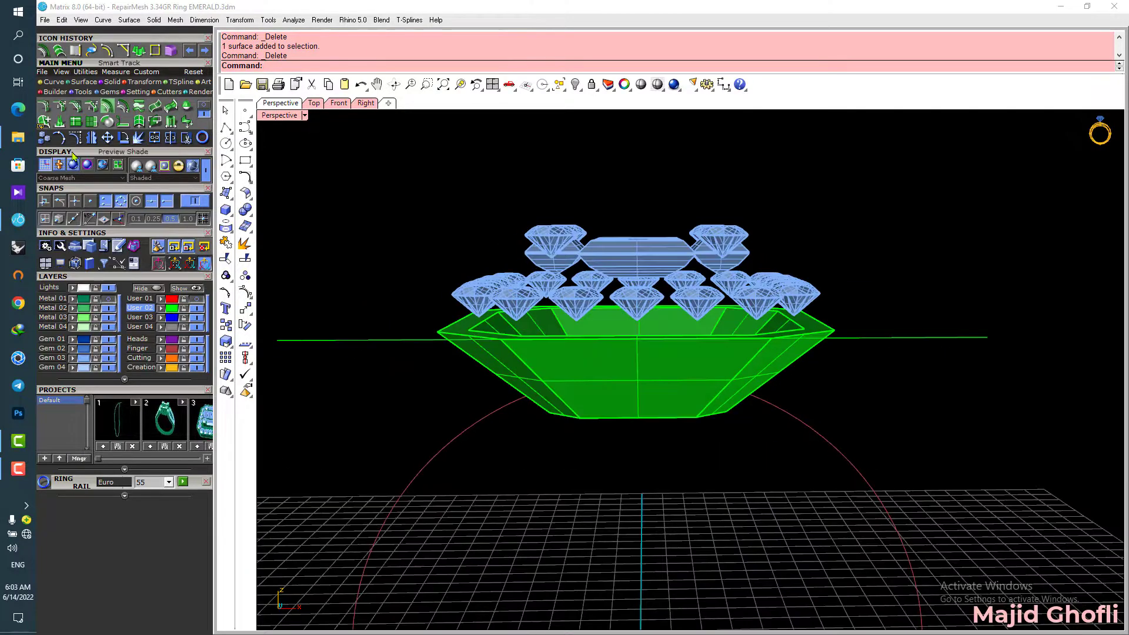
left_click(169, 92)
left_click(154, 106)
left_click(719, 393)
right_click(703, 388)
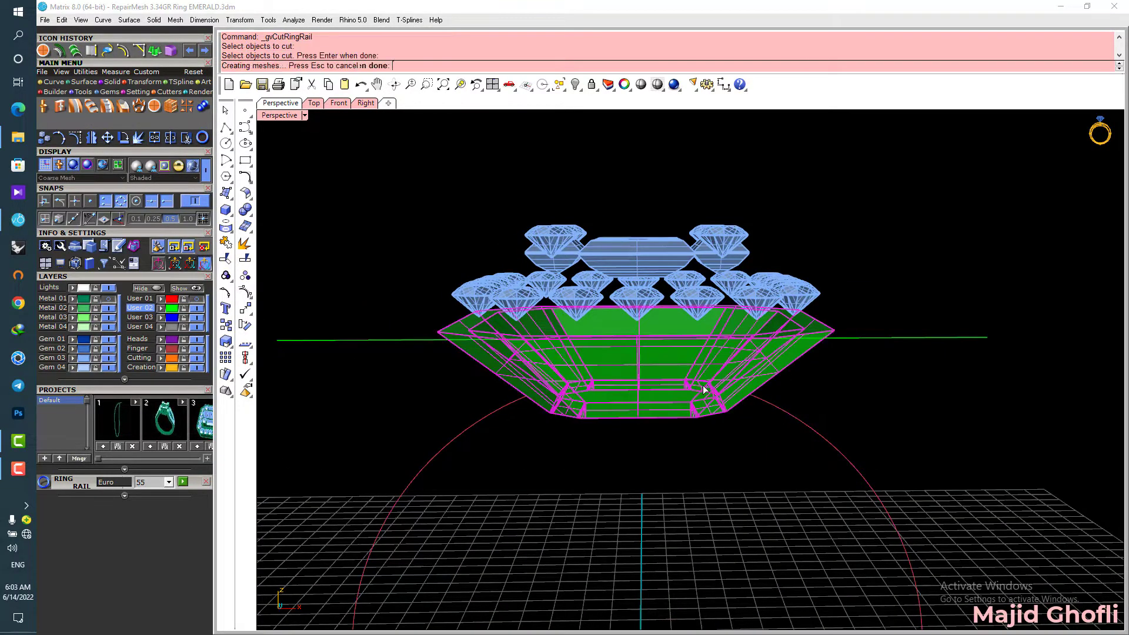
left_click(860, 338)
key("Delete")
Step: Show the Metal 01 layer again to check the tapered gallery beneath the halo
right_click_drag(884, 414, 994, 353)
left_click(108, 301)
right_click_drag(441, 306, 478, 299)
Step: In a maximized Front view, offset the ring rail circle outward by 1.5
double_click(293, 116)
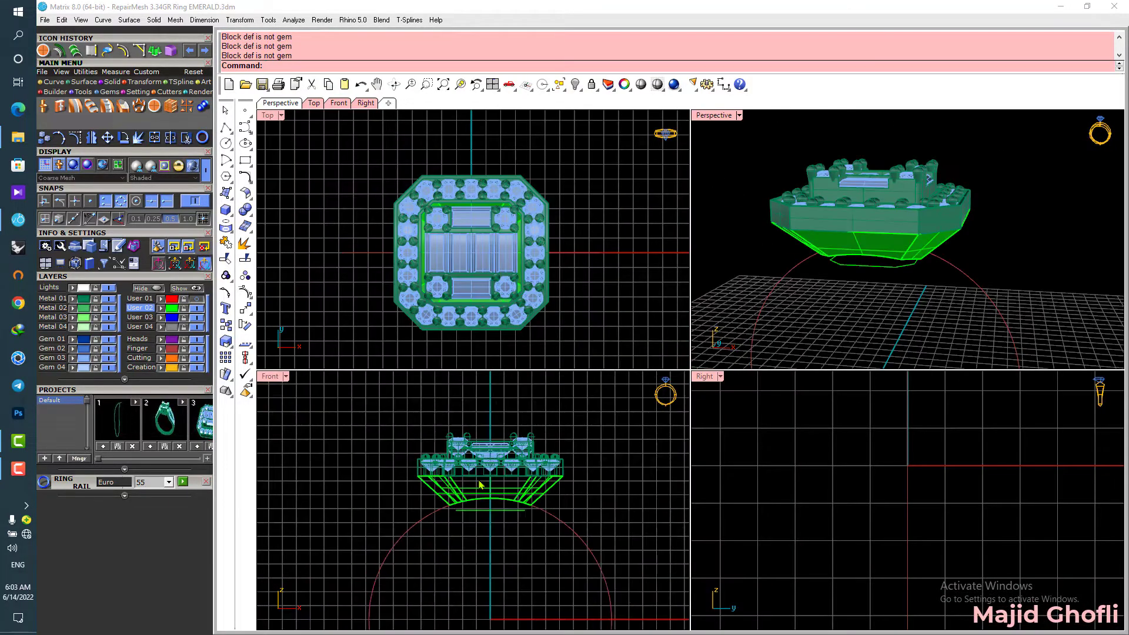
scroll(520, 301, "down", 4)
scroll(518, 487, "down", 6)
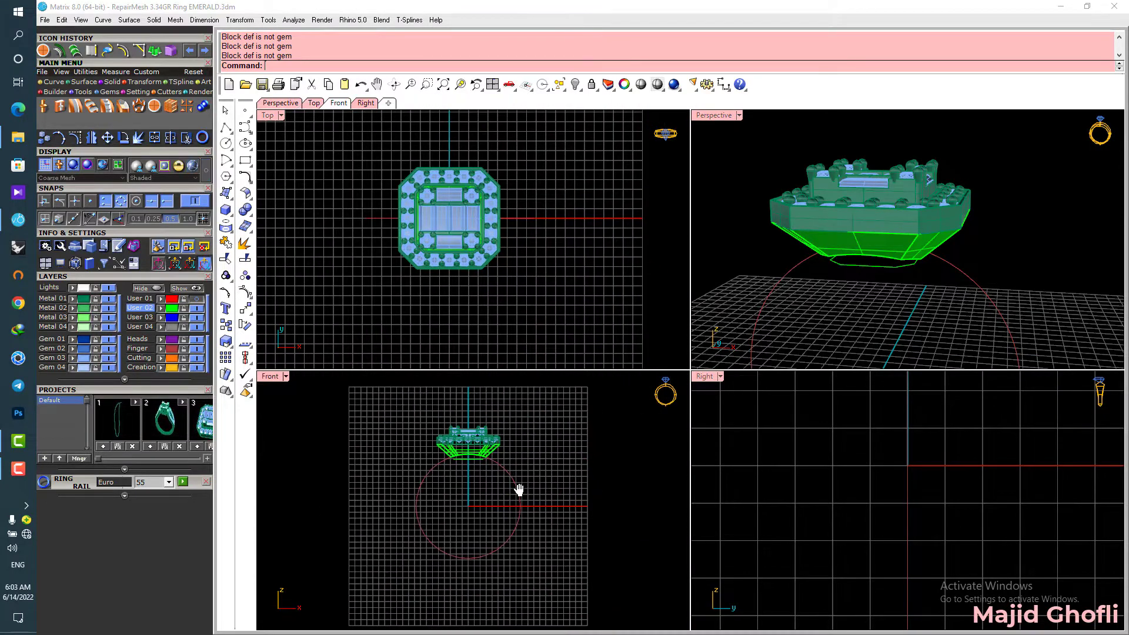
double_click(276, 377)
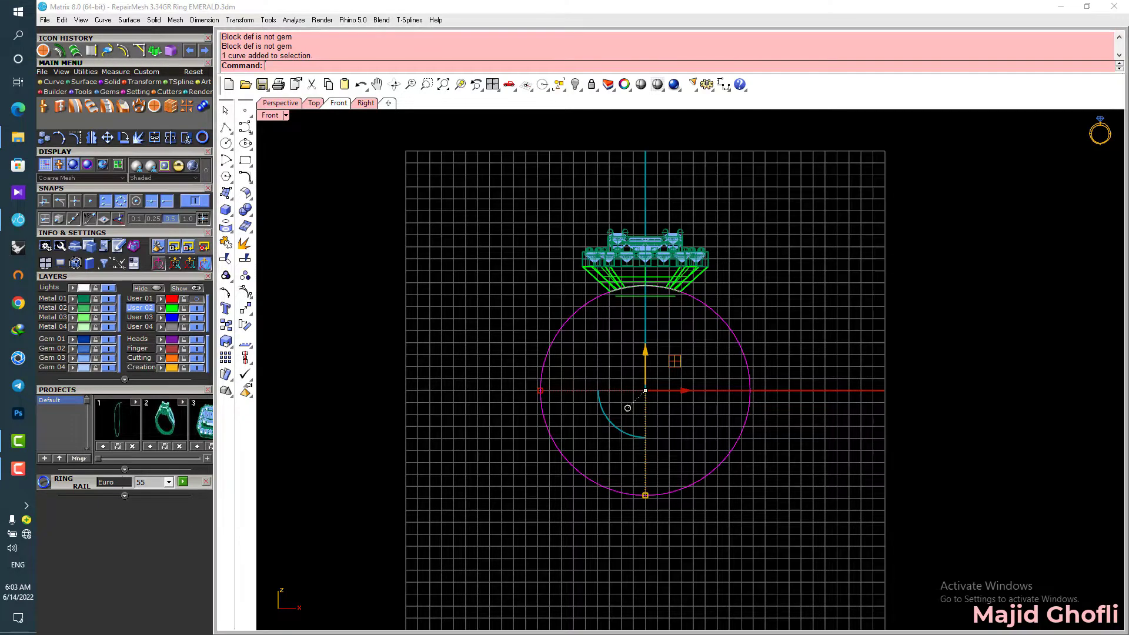
key("Return")
scroll(770, 262, "up", 4)
type("1.5")
key("Return")
left_click(770, 262)
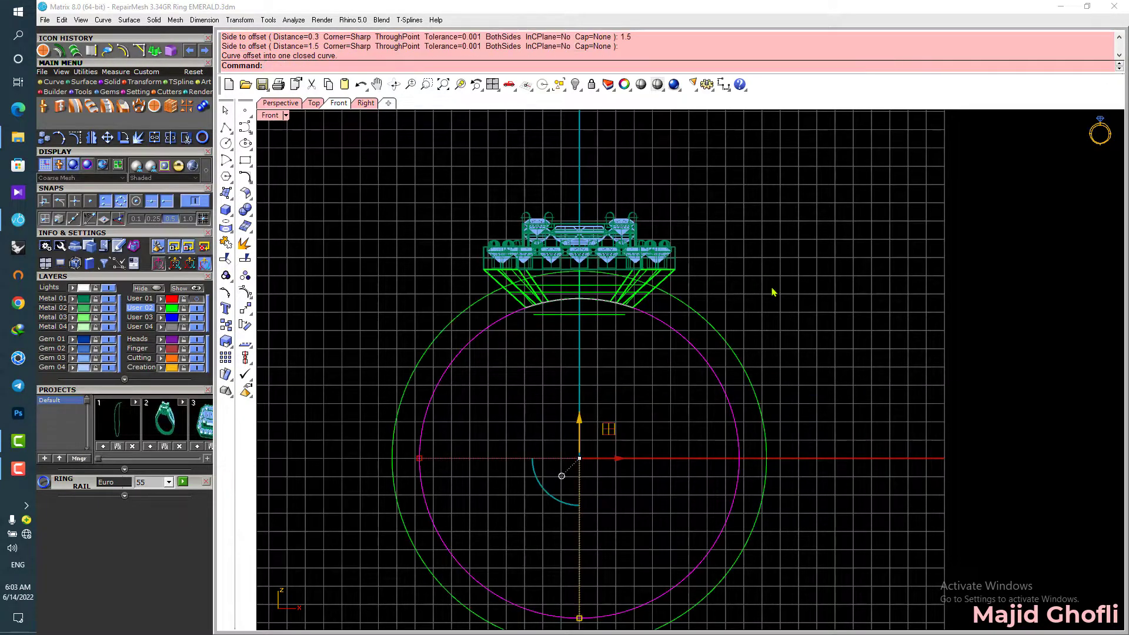
Step: Move the outer offset circle to the User 03 layer and hide the User 02 layer
left_click_drag(449, 179, 693, 354)
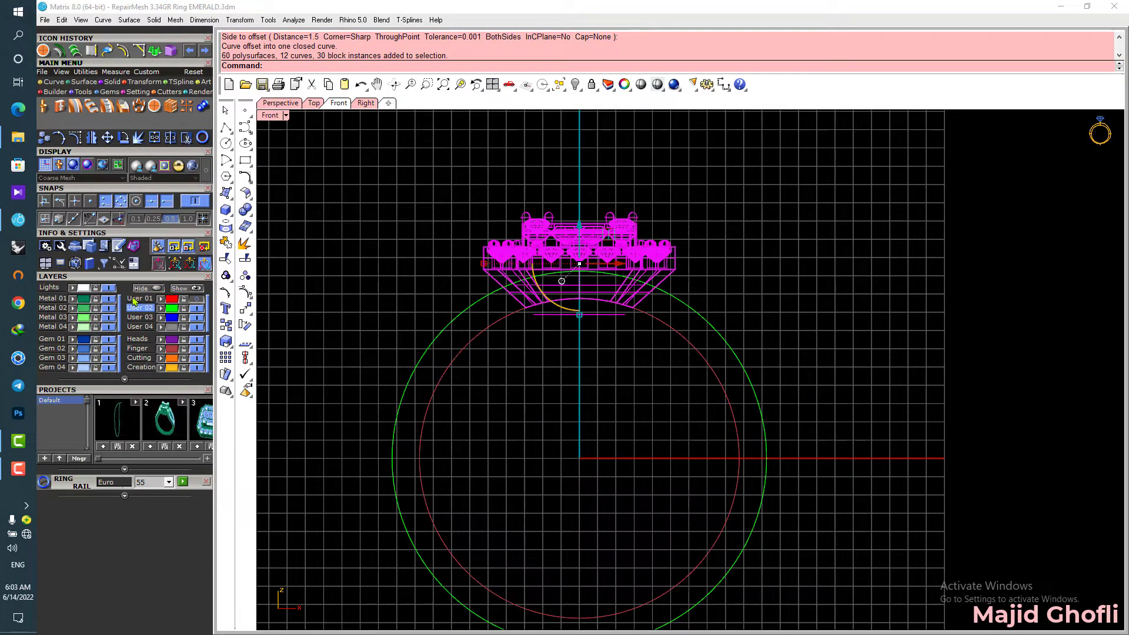
left_click(355, 228)
left_click(460, 319)
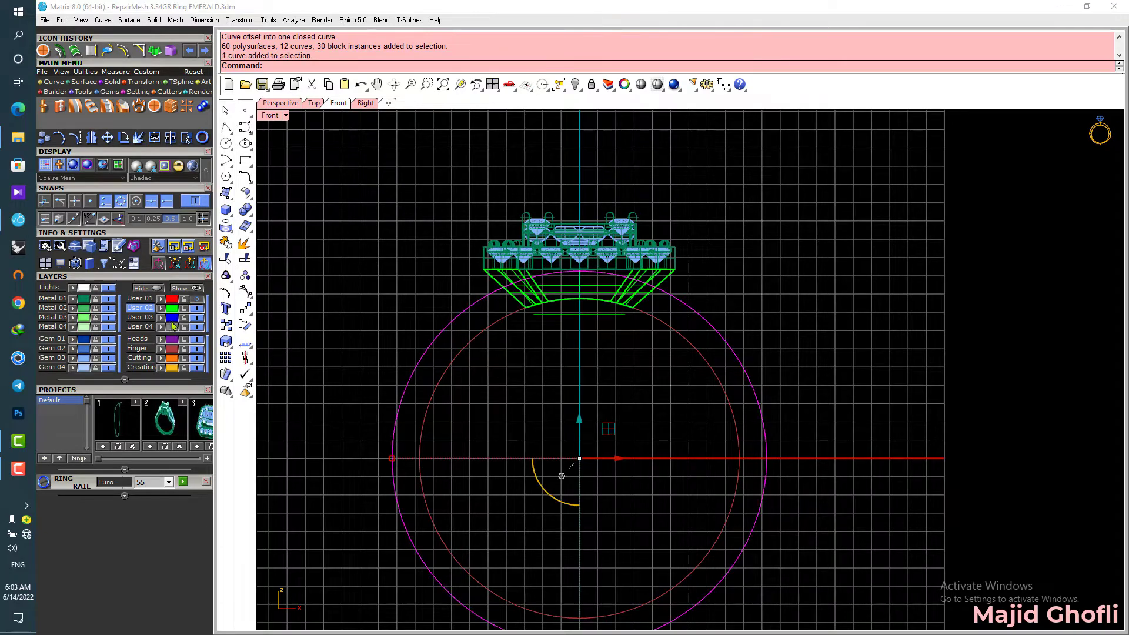
left_click(148, 320)
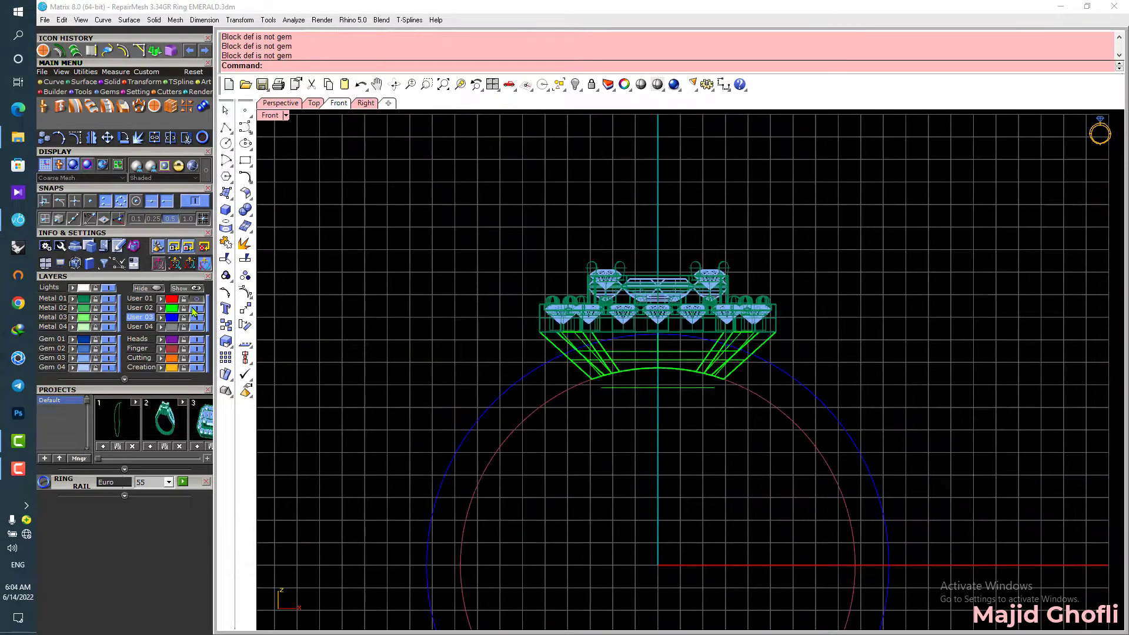
left_click(196, 307)
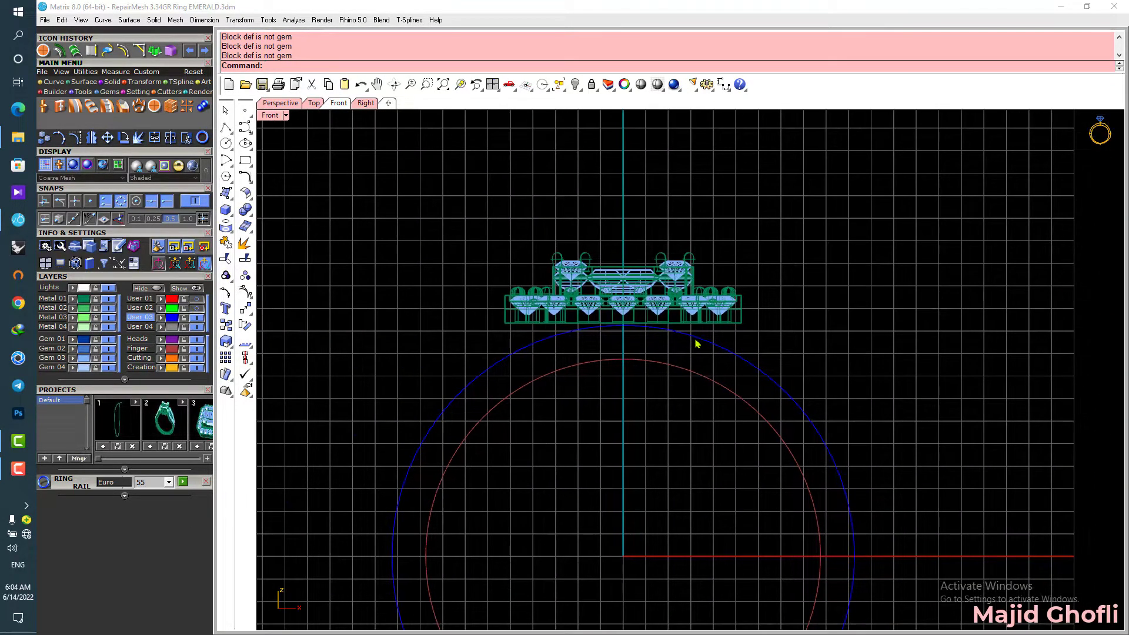
left_click(694, 340)
scroll(553, 285, "down", 4)
left_click(170, 138)
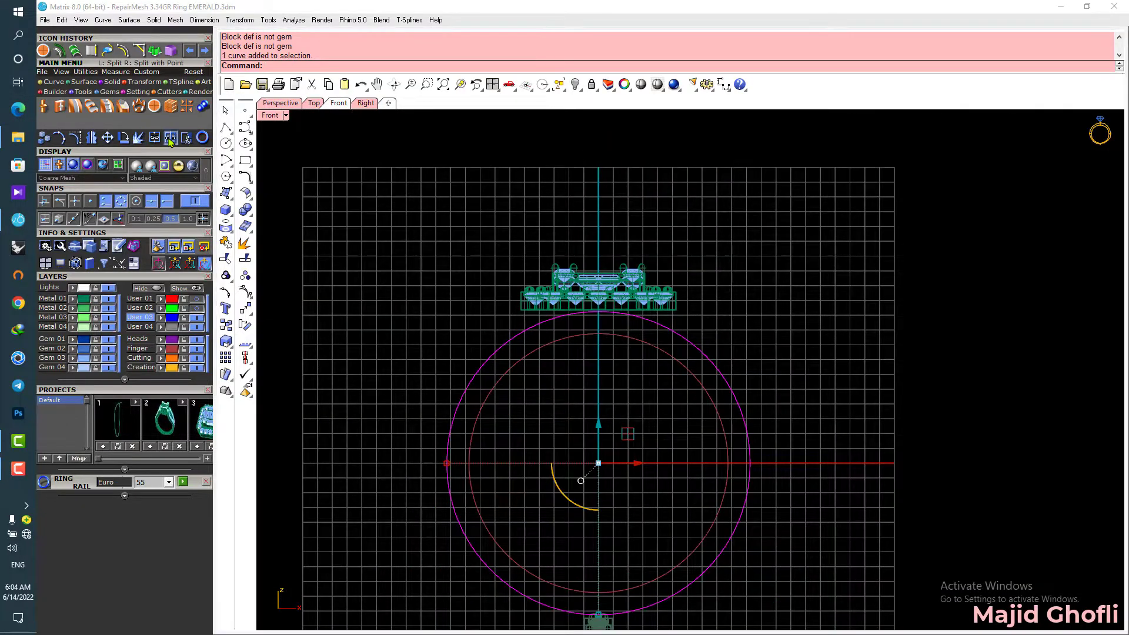
left_click(319, 65)
left_click(599, 311)
scroll(584, 312, "up", 2)
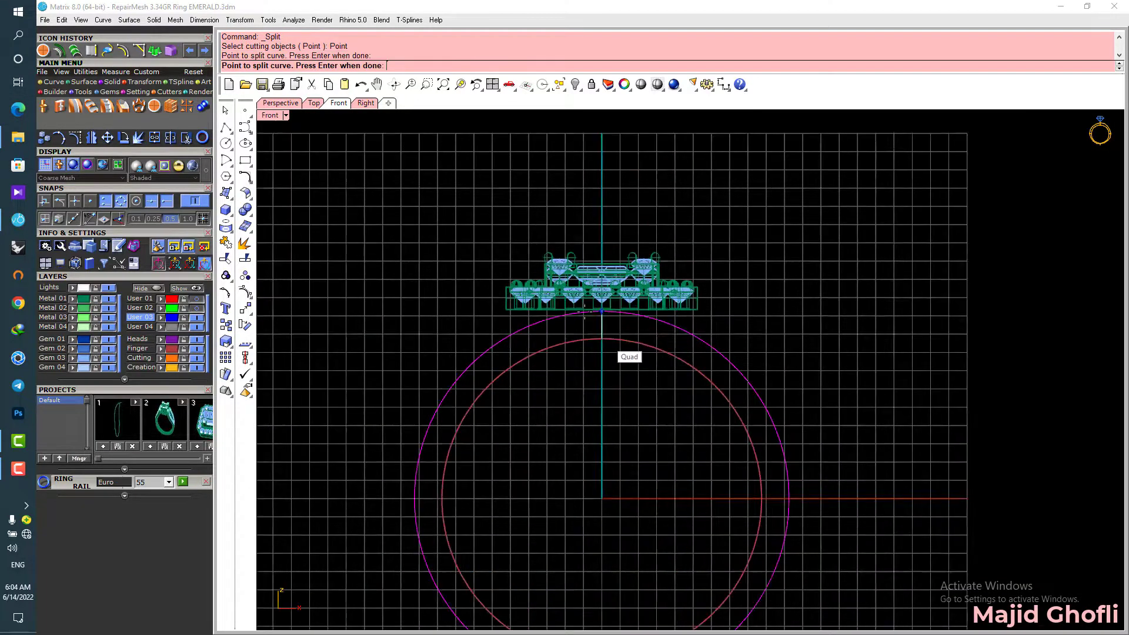
key("Escape")
Step: Split the outer circle with points at its top and bottom quadrants
left_click(523, 327)
right_click(523, 327)
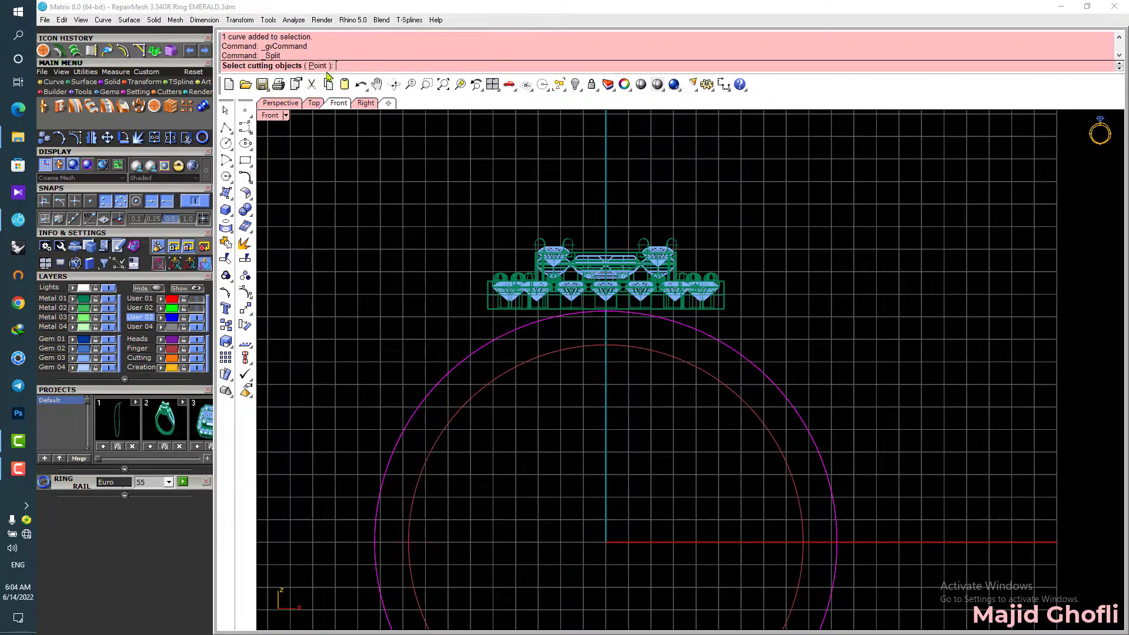
scroll(604, 312, "up", 2)
left_click(605, 334)
scroll(606, 334, "down", 5)
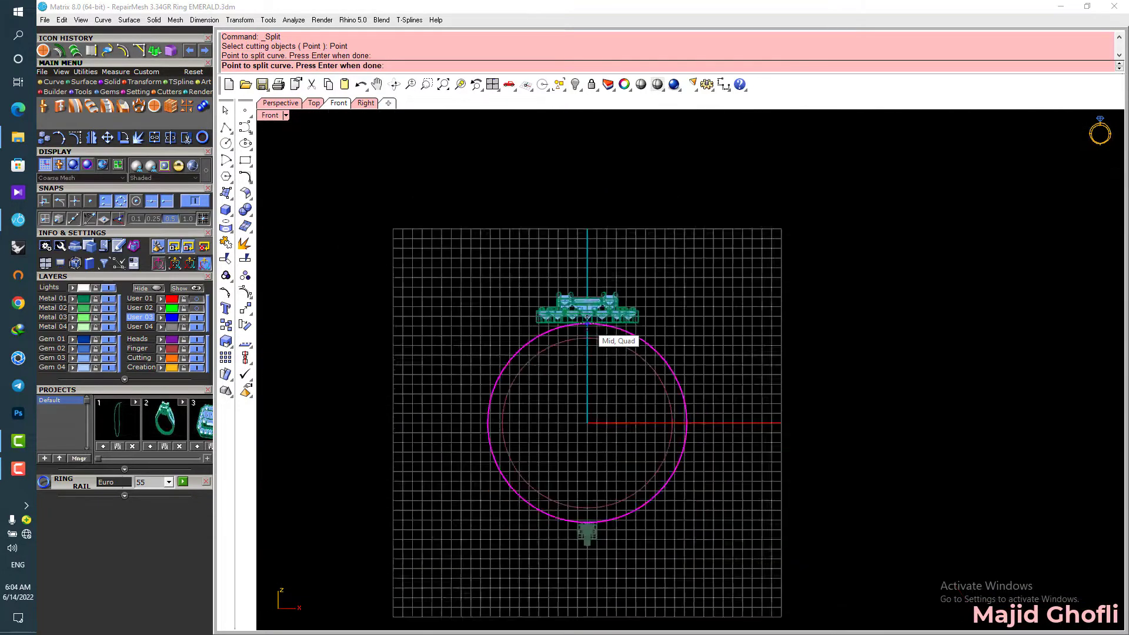
scroll(583, 427, "up", 5)
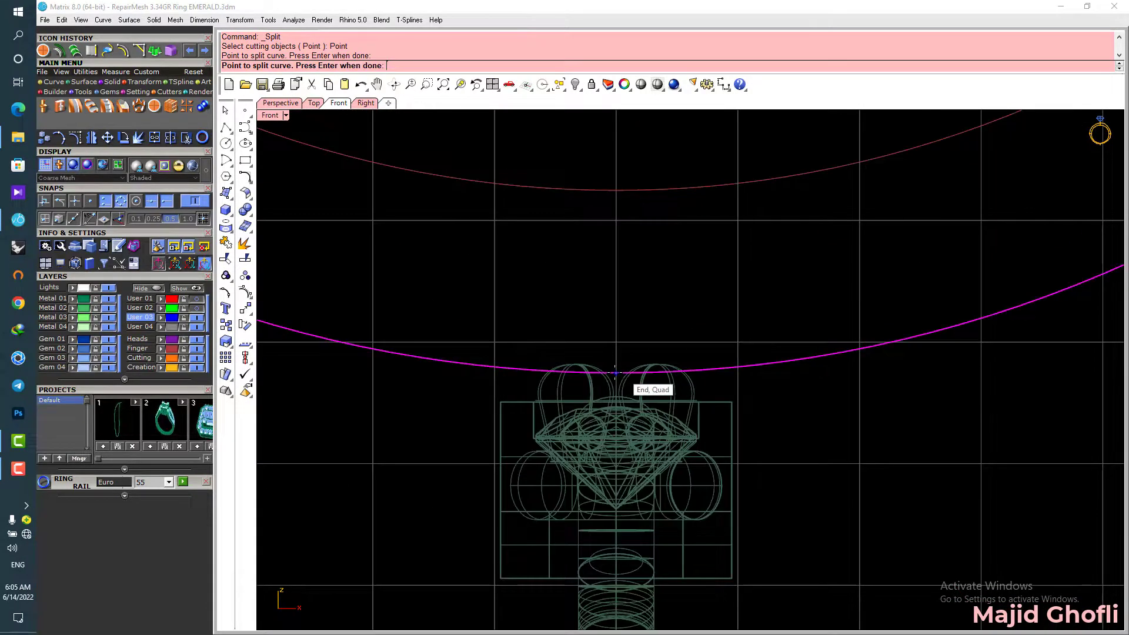
right_click(615, 373)
Step: Delete the leftover gem and prong pieces at the bottom of the ring
scroll(615, 372, "down", 3)
left_click_drag(773, 541, 524, 406)
key("Delete")
scroll(521, 374, "down", 8)
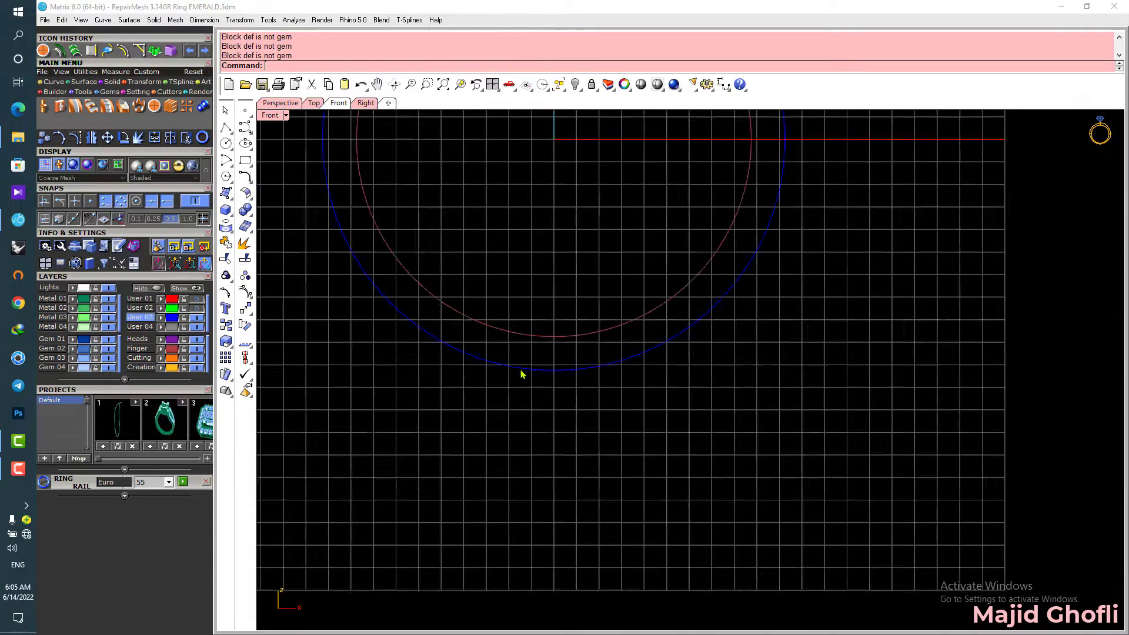
Step: Select the right half of the split outer circle and turn on its control points
right_click_drag(512, 369, 516, 420)
right_click_drag(484, 266, 516, 364)
scroll(516, 364, "up", 4)
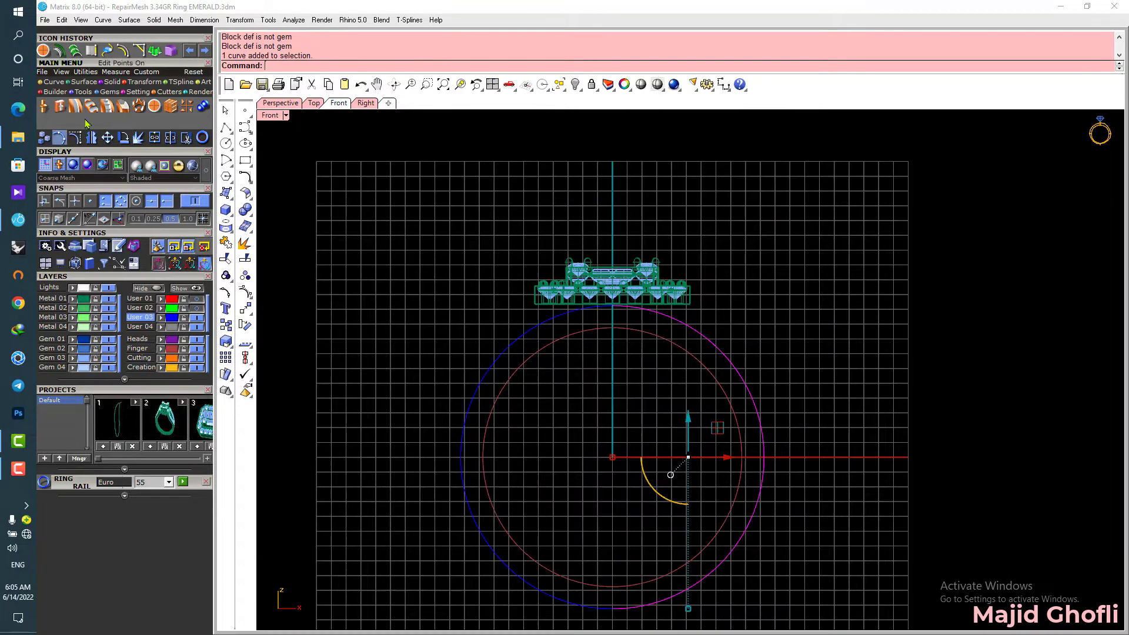
left_click(53, 81)
left_click(76, 139)
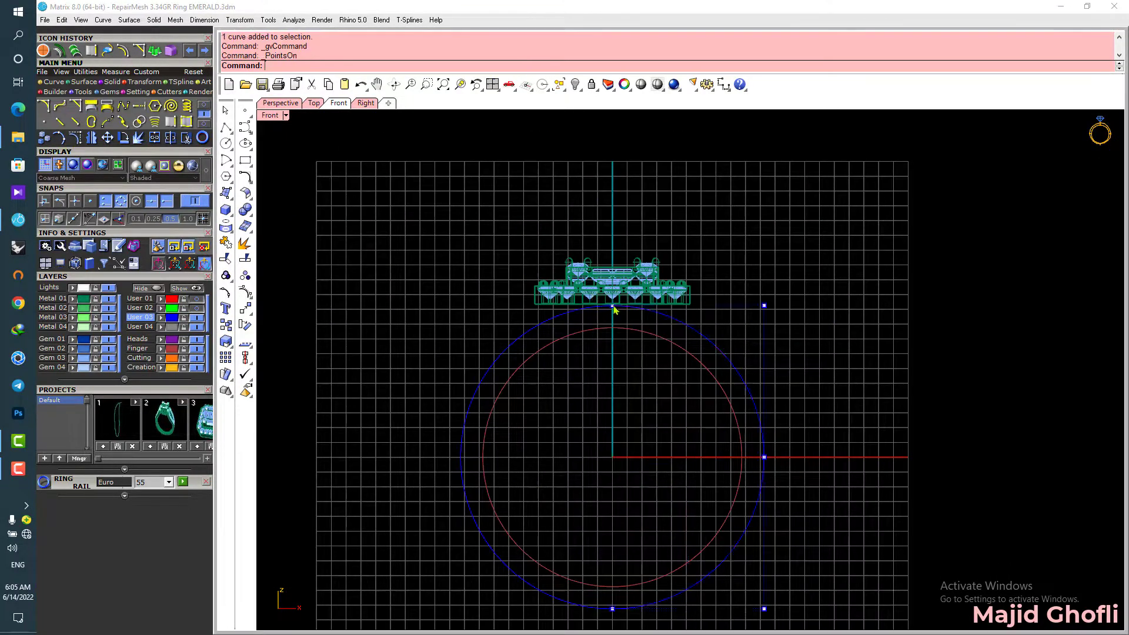
Step: Rebuild the right half of the outer circle and turn on its control points
scroll(614, 308, "up", 4)
scroll(612, 308, "down", 3)
scroll(713, 274, "down", 3)
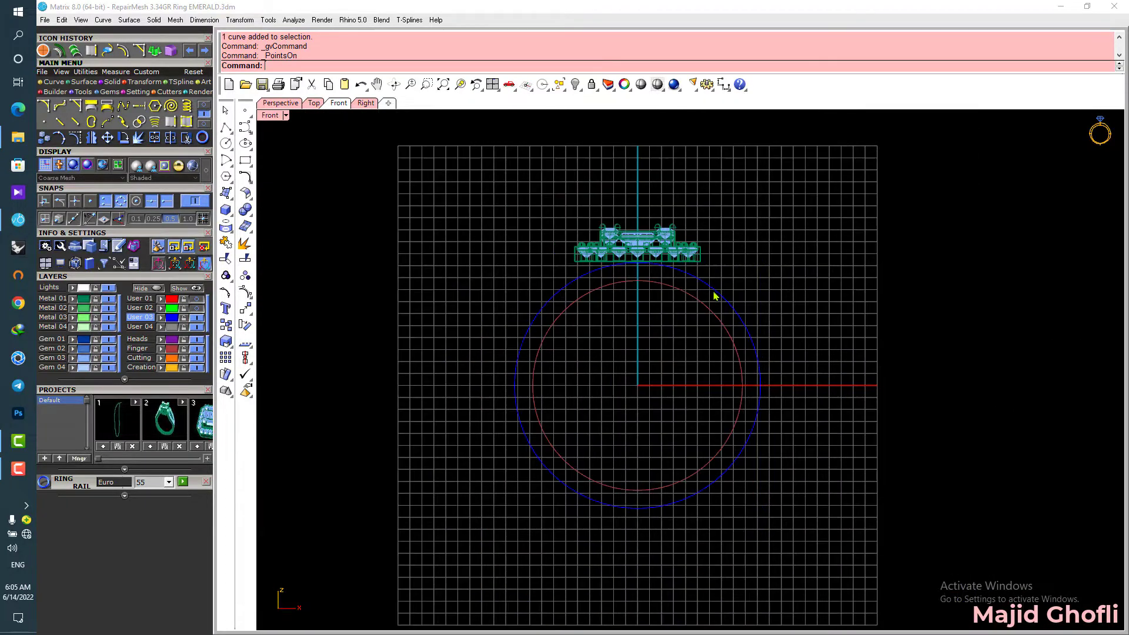
left_click(714, 293)
left_click(204, 107)
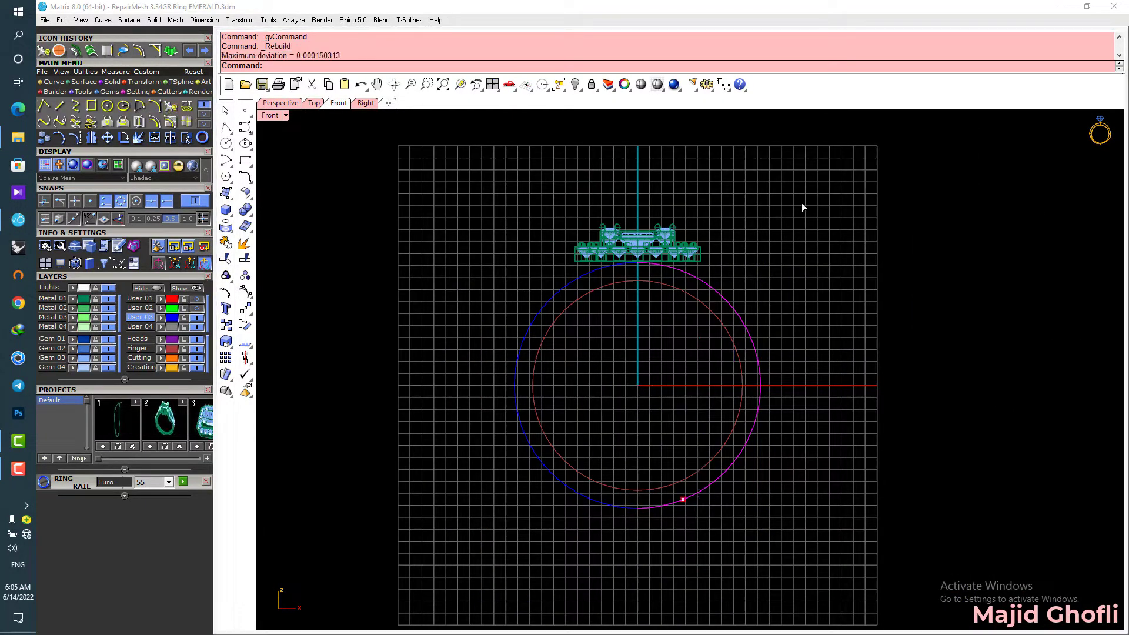
key("Return")
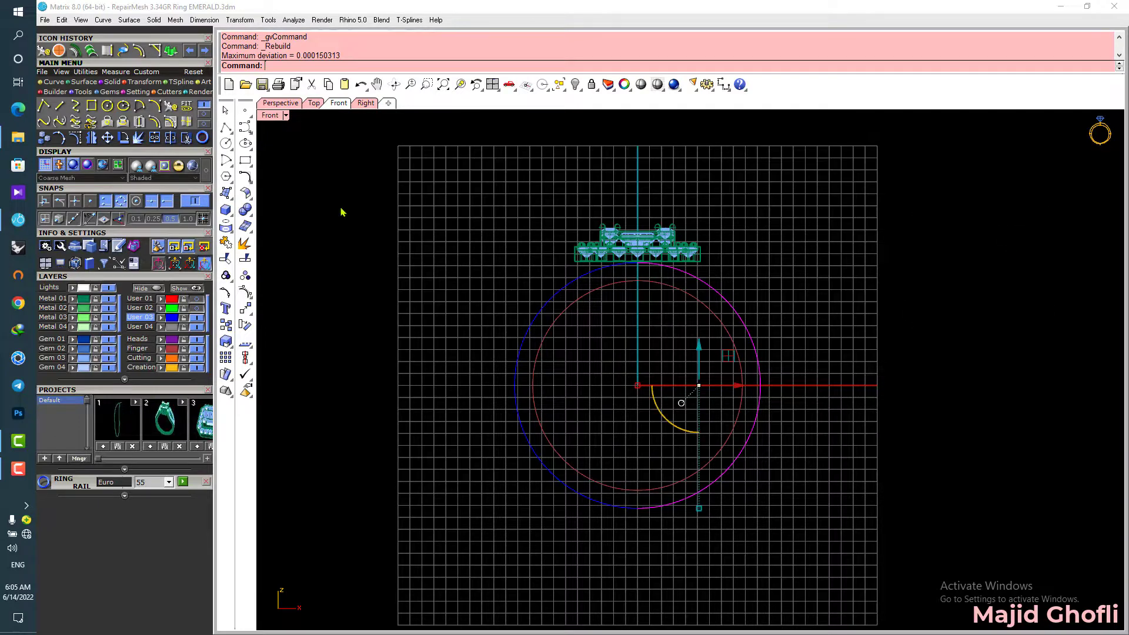
left_click(77, 139)
Step: Shift the curve's top two control points left past the centre line and raise the next point to the head's base level
scroll(660, 265, "up", 5)
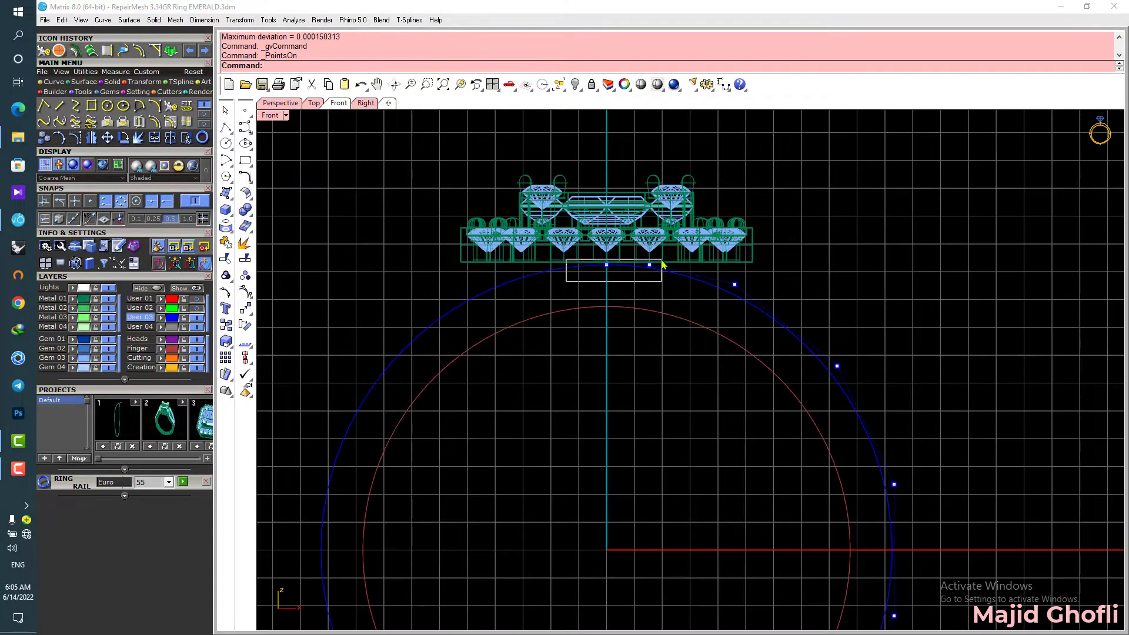
left_click_drag(662, 265, 662, 265)
left_click_drag(516, 243, 516, 242)
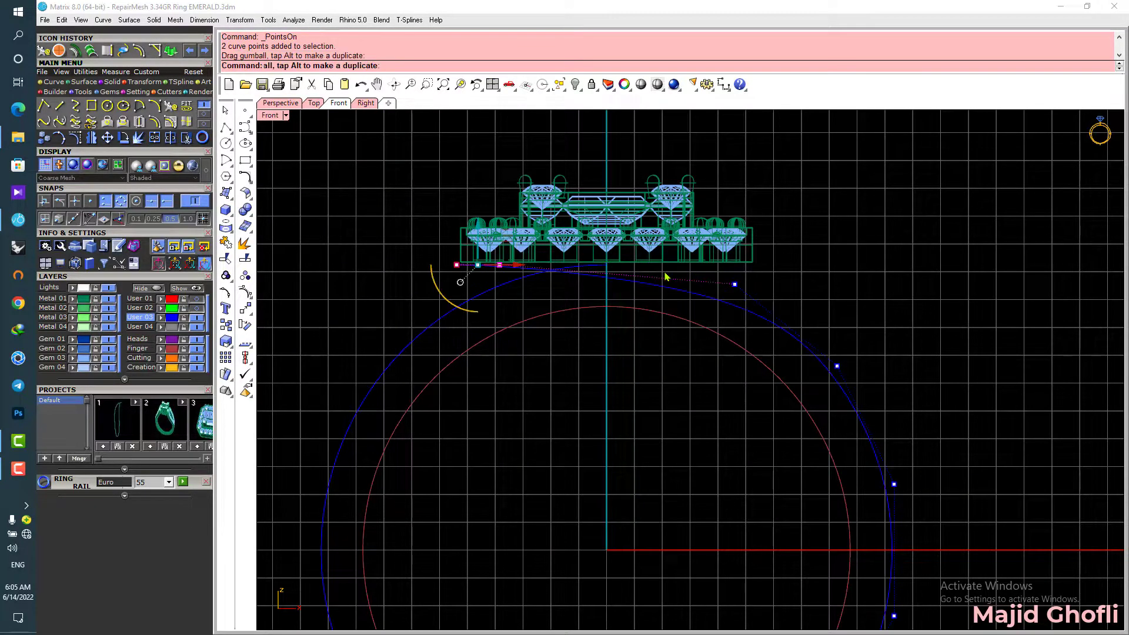
scroll(732, 282, "up", 4)
left_click(734, 285)
left_click_drag(734, 269, 736, 236)
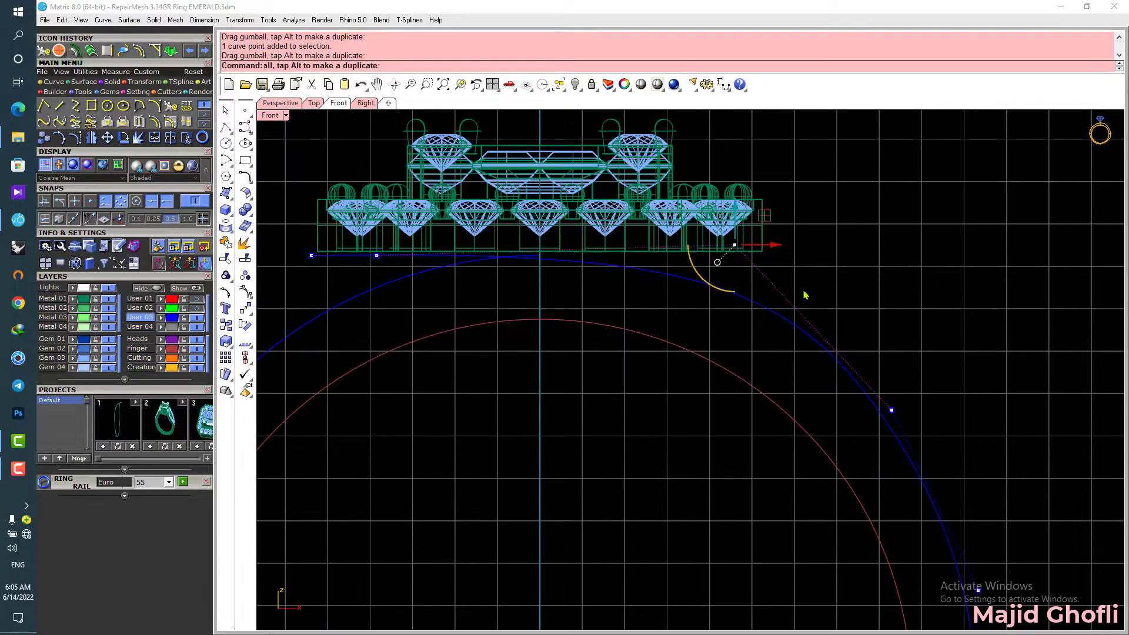
Step: Adjust the curve's shoulder control point and push the point beside the head outward to just beyond the head's right edge
left_click(891, 409)
left_click_drag(915, 384, 937, 398)
scroll(871, 398, "down", 6)
right_click_drag(871, 398, 832, 293)
scroll(727, 216, "up", 6)
right_click_drag(727, 216, 744, 264)
left_click(804, 253)
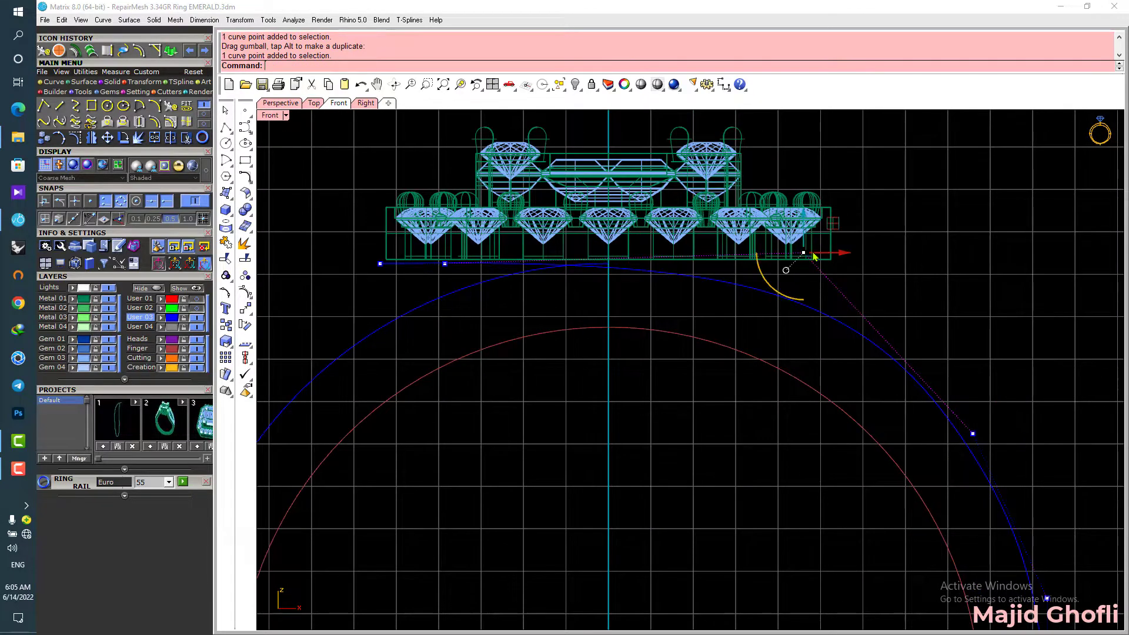
left_click_drag(815, 257, 850, 244)
Step: Move the curve's second control point right past the centre line to flatten the curve beneath the head
left_click(445, 263)
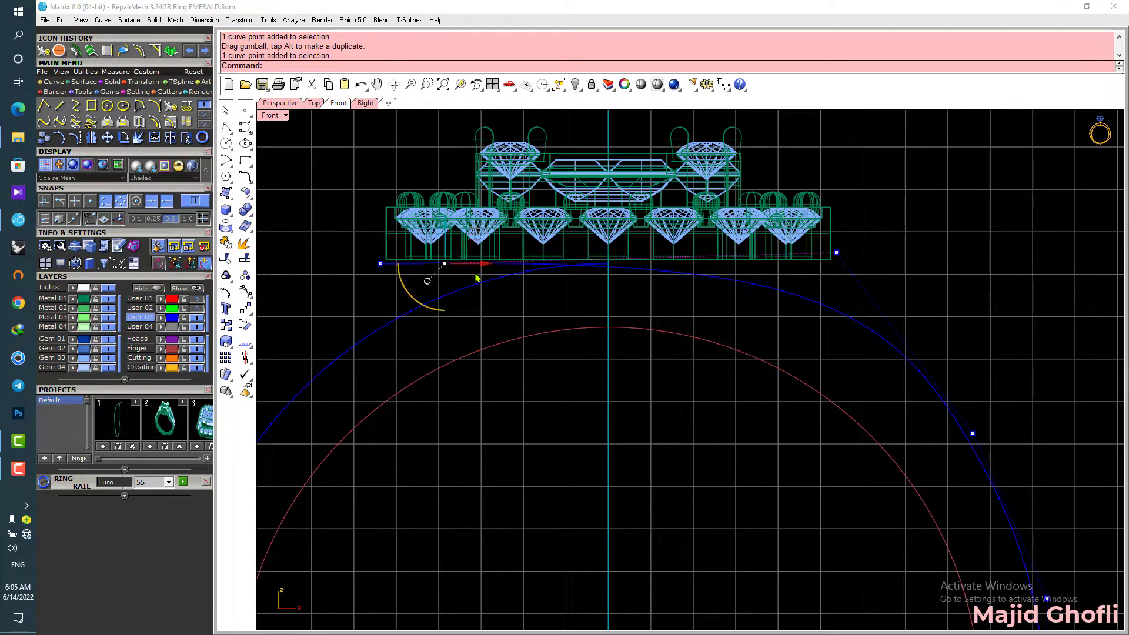
left_click_drag(480, 264, 640, 248)
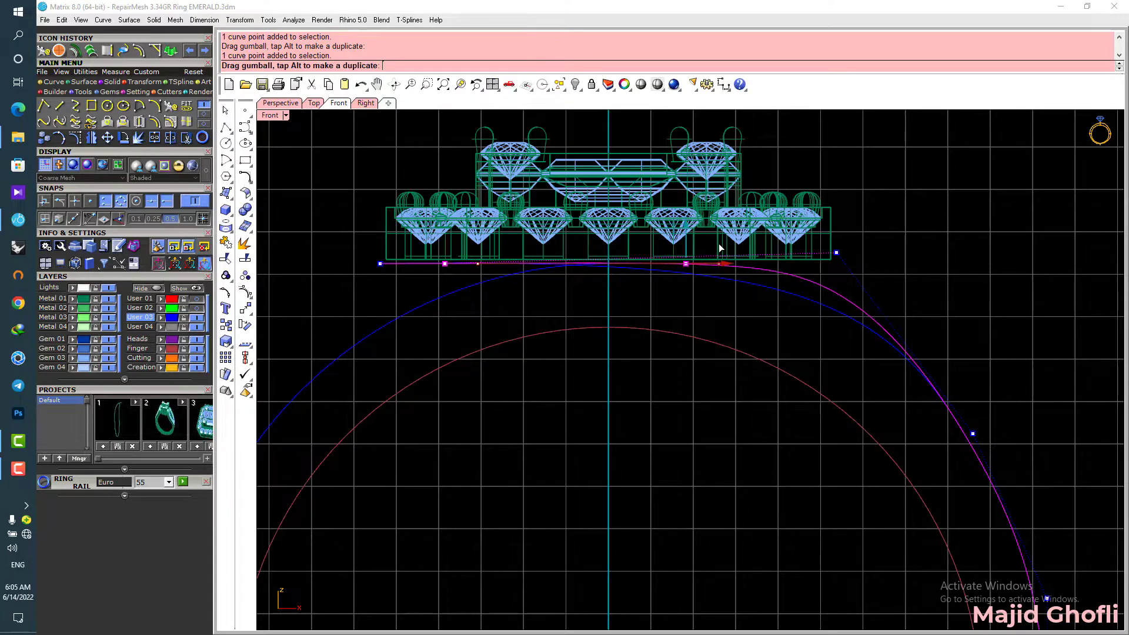
left_click_drag(720, 248, 720, 250)
scroll(720, 249, "down", 4)
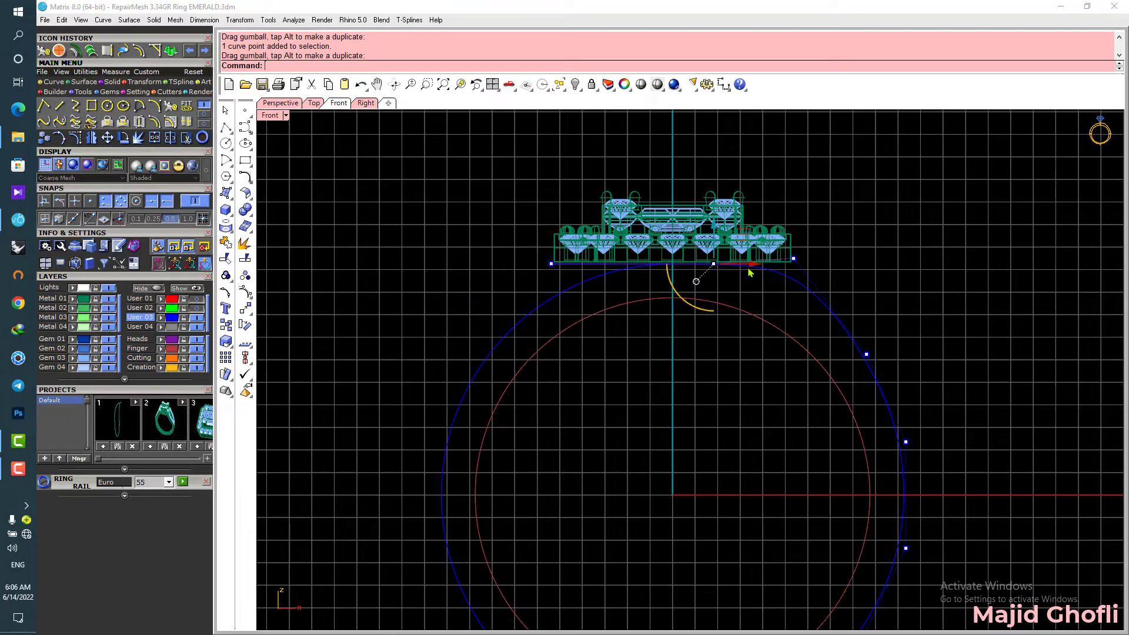
Step: Split the reshaped right half curve with a point at its right quadrant
scroll(764, 276, "down", 4)
scroll(788, 285, "up", 3)
left_click(814, 287)
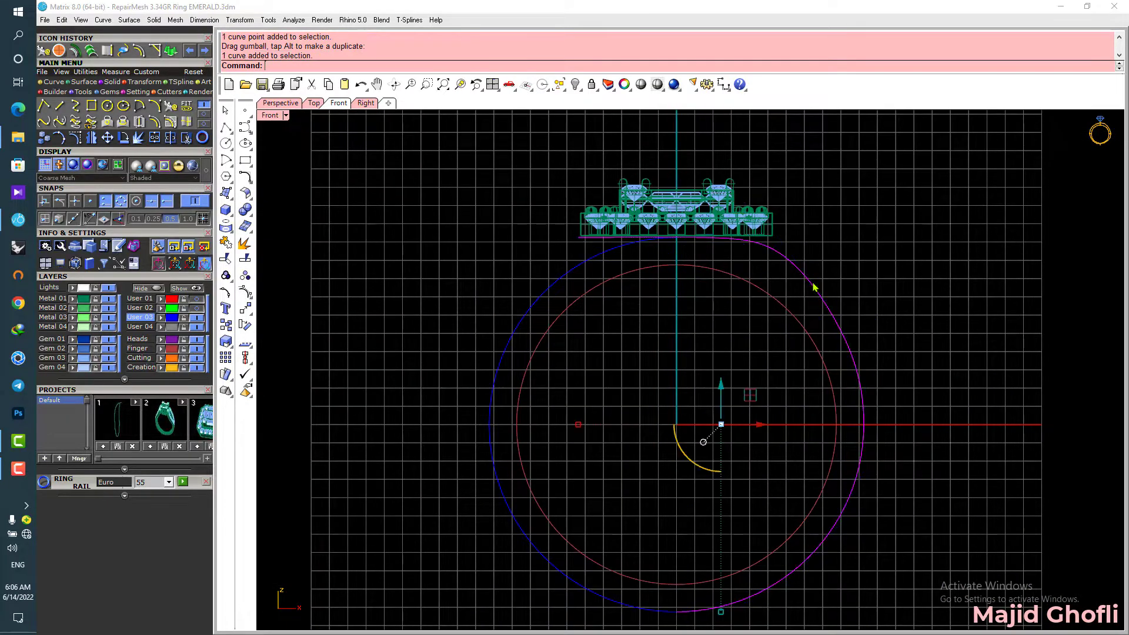
left_click(314, 67)
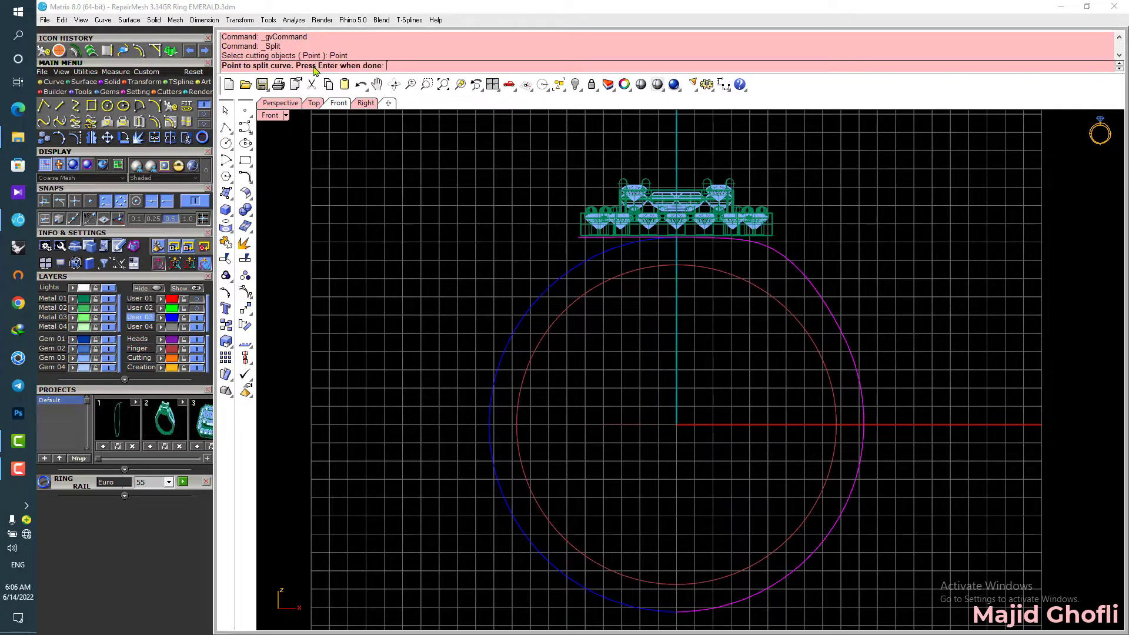
left_click(865, 425)
key("Return")
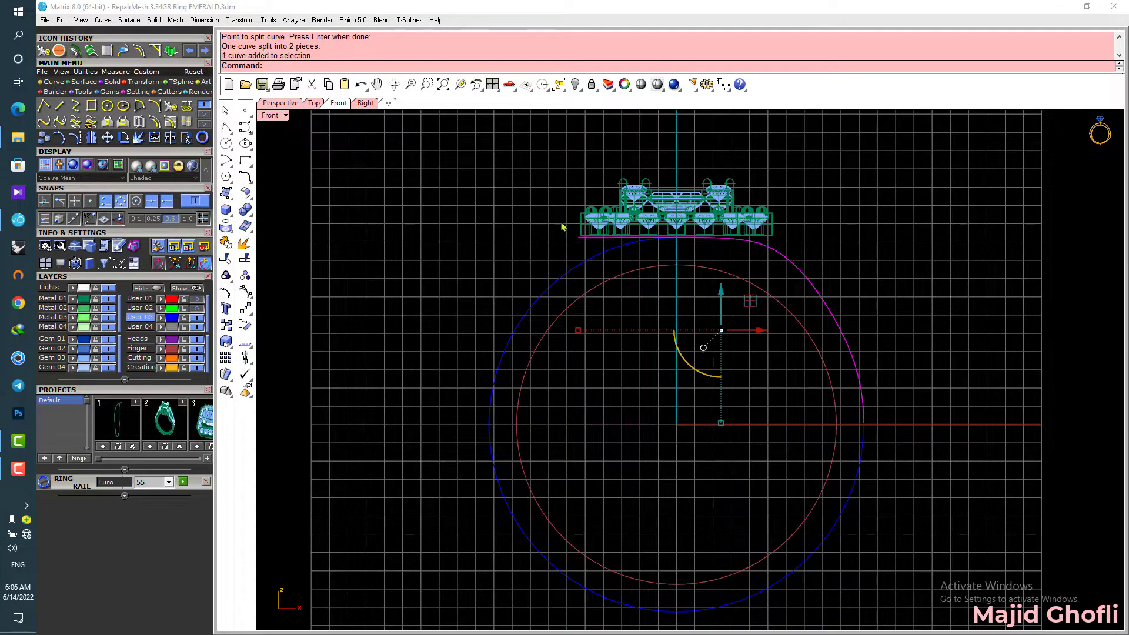
Step: Rebuild the upper quarter curve with 10 points at degree 3 and turn on its control points in the four-view layout
left_click(169, 118)
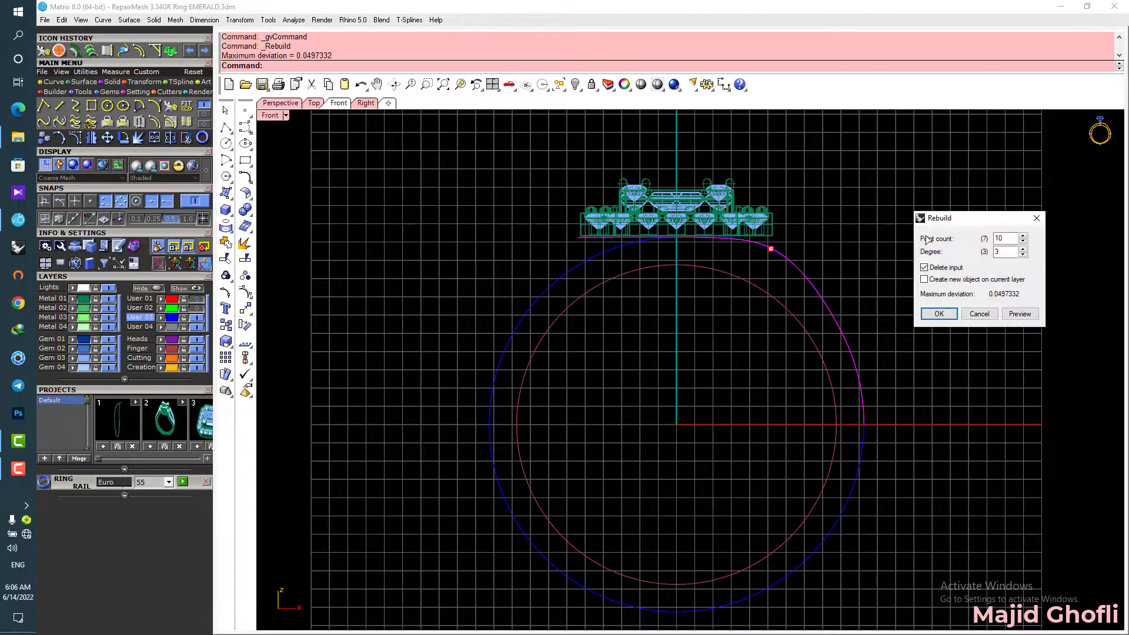
key("Return")
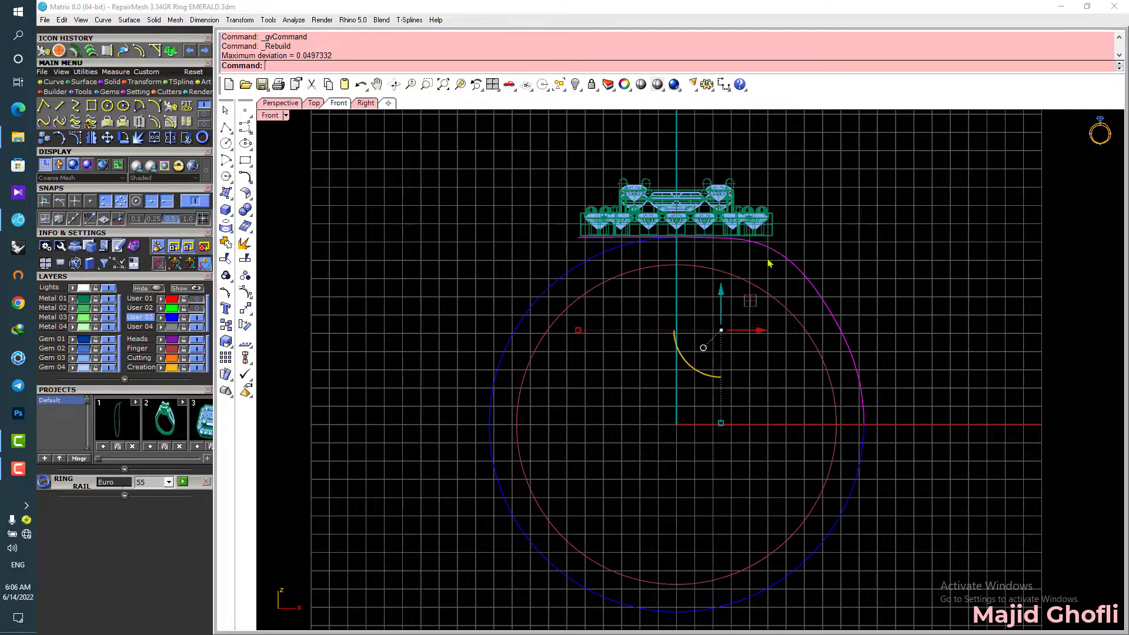
double_click(266, 119)
right_click_drag(448, 201, 453, 178)
left_click(76, 138)
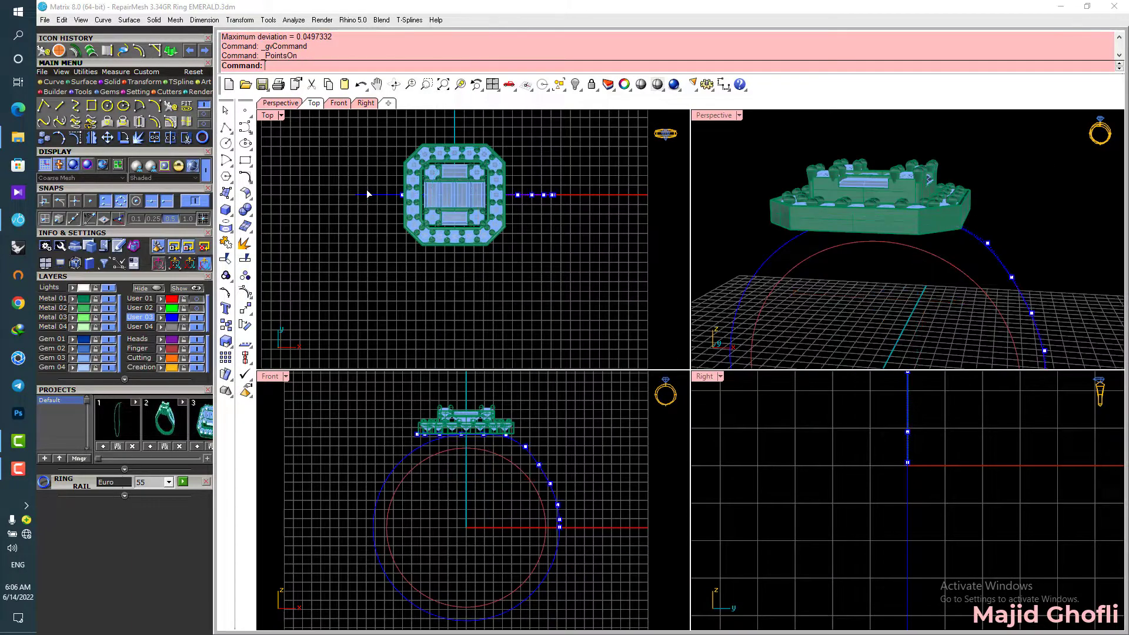
Step: Move only the six control points beneath the head to just outside its front edge in the Top view, keeping the head's curves unselected
scroll(382, 437, "up", 3)
left_click_drag(595, 467, 596, 468)
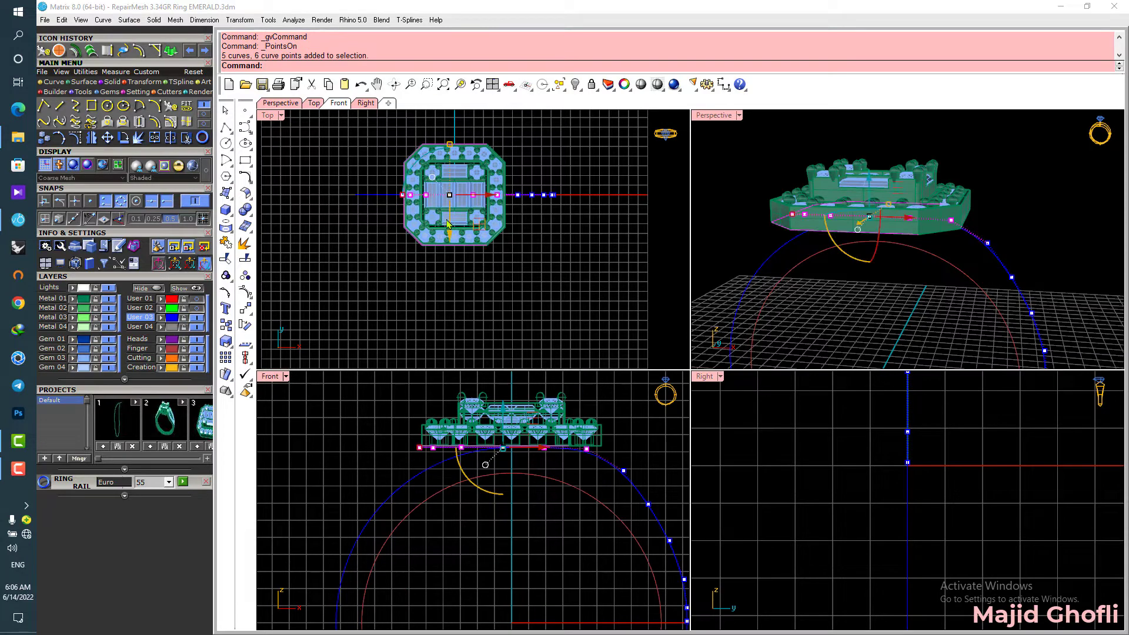
left_click_drag(452, 226, 457, 277)
key("ctrl+z")
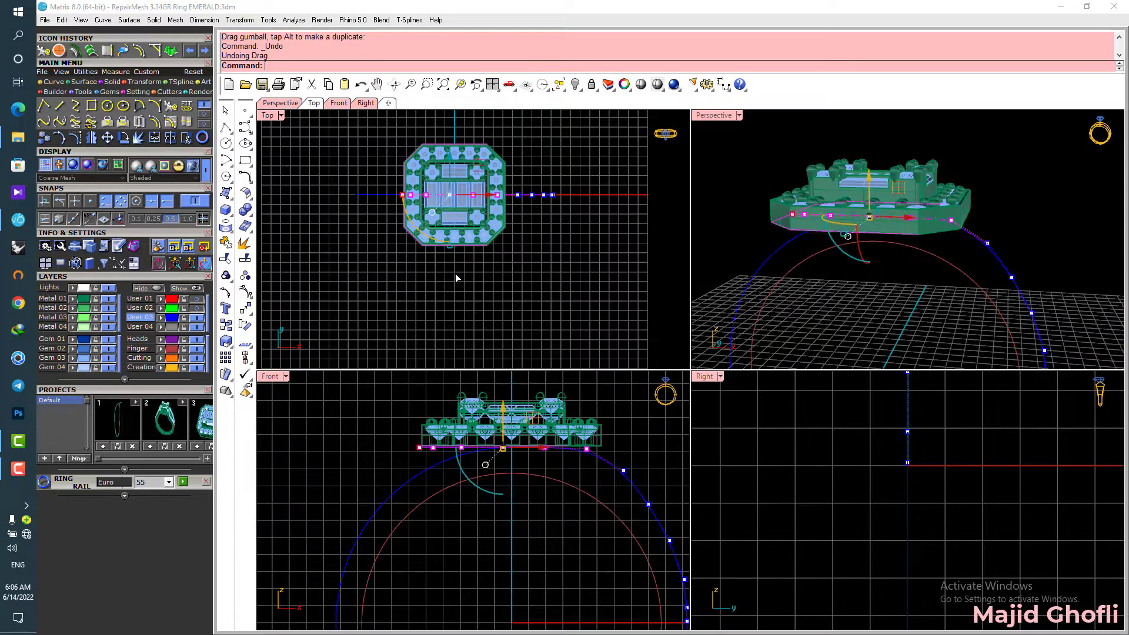
left_click_drag(363, 235, 364, 233, "ctrl")
left_click_drag(553, 143, 370, 164, "ctrl")
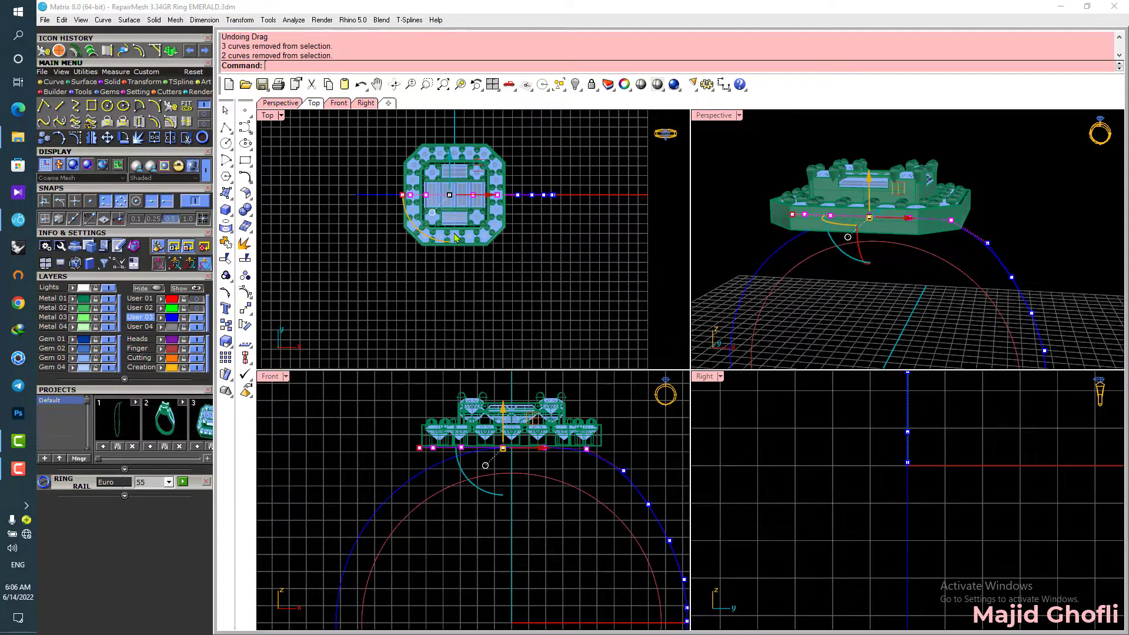
left_click_drag(450, 166, 459, 221)
Step: Shift the first shoulder control point beyond the head sideways toward the moved points in the Right view
right_click_drag(877, 265, 844, 259)
left_click(960, 251)
scroll(936, 456, "down", 4)
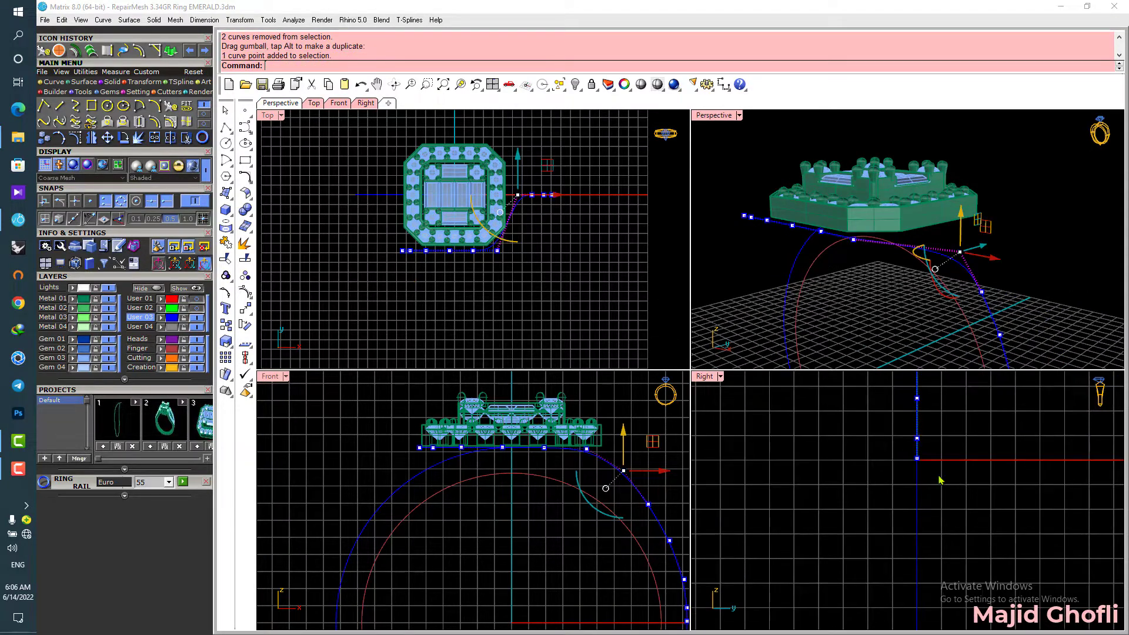
scroll(939, 476, "down", 6)
right_click_drag(938, 476, 917, 605)
scroll(923, 497, "up", 6)
left_click_drag(926, 484, 884, 484)
right_click_drag(903, 534, 903, 486)
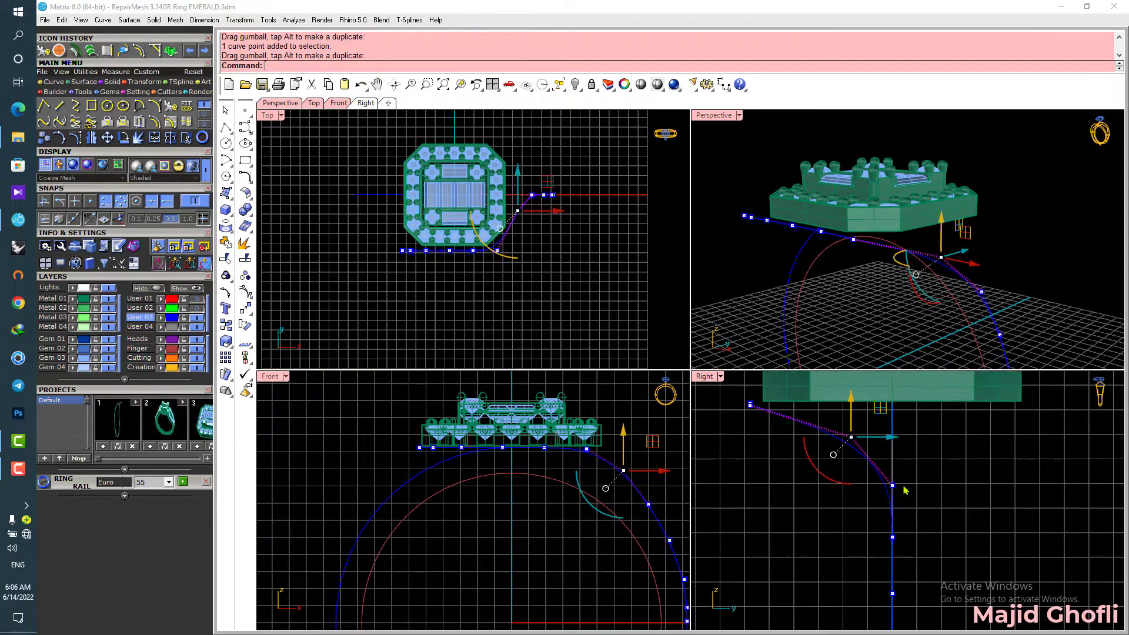
Step: Offset the next two shoulder control points sideways and shift the first one further, forming a gradual bend away from the centre line
left_click_drag(856, 501, 906, 484)
left_click_drag(810, 459, 866, 427)
left_click_drag(880, 438, 852, 437)
right_click_drag(943, 518, 934, 484)
left_click(883, 502)
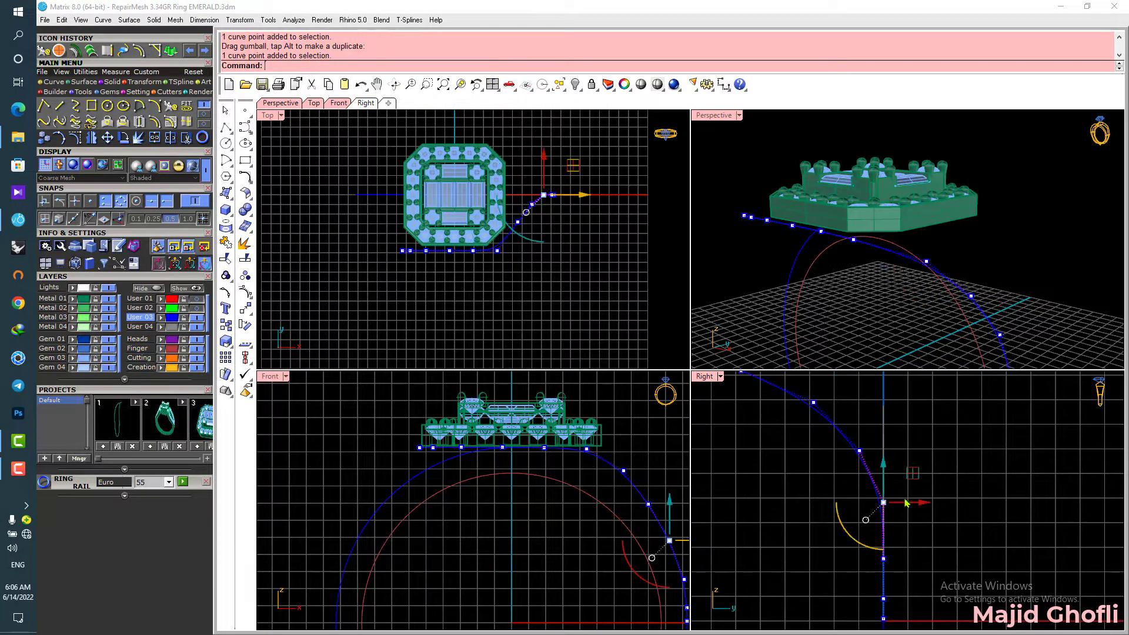
left_click_drag(905, 503, 895, 503)
Step: Fine-tune the sideways positions of the two upper shoulder control points to smooth the bend in the Right view
left_click_drag(812, 468, 887, 440)
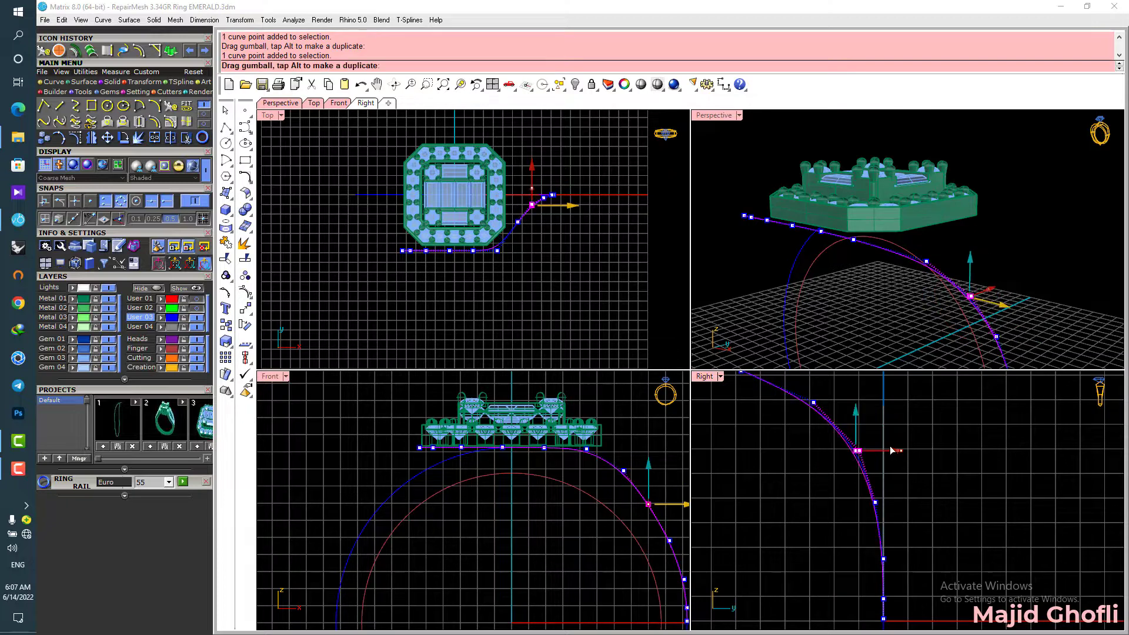
right_click_drag(805, 467, 906, 517)
left_click_drag(874, 499, 940, 450)
left_click(955, 439)
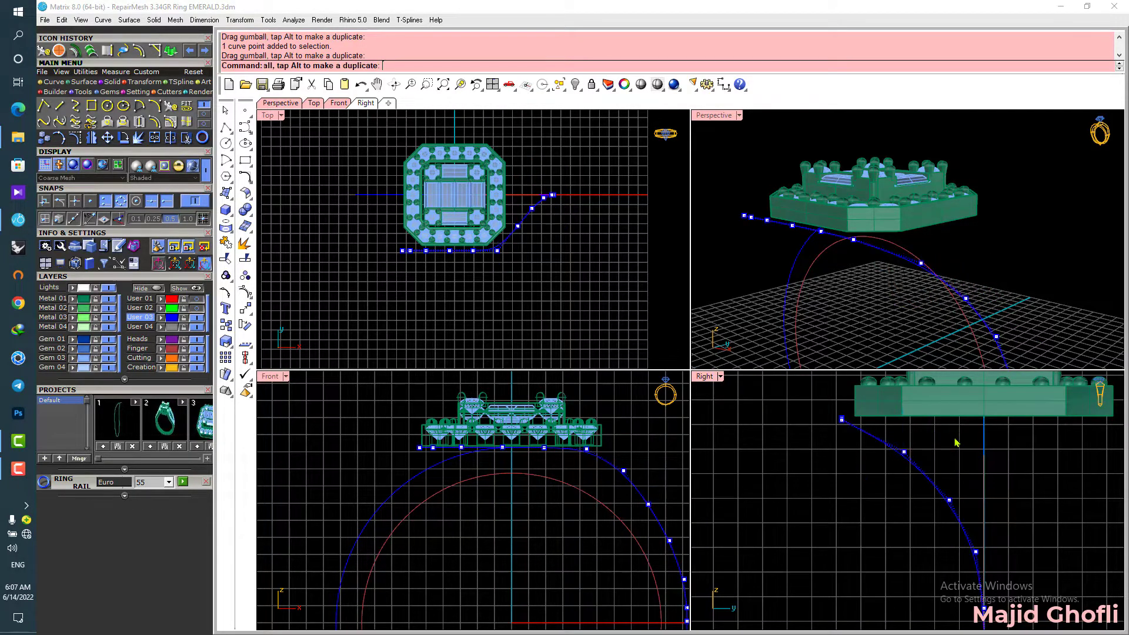
scroll(955, 438, "down", 2)
scroll(988, 278, "down", 7)
right_click_drag(988, 278, 892, 245)
scroll(897, 506, "down", 4)
right_click_drag(897, 507, 814, 460)
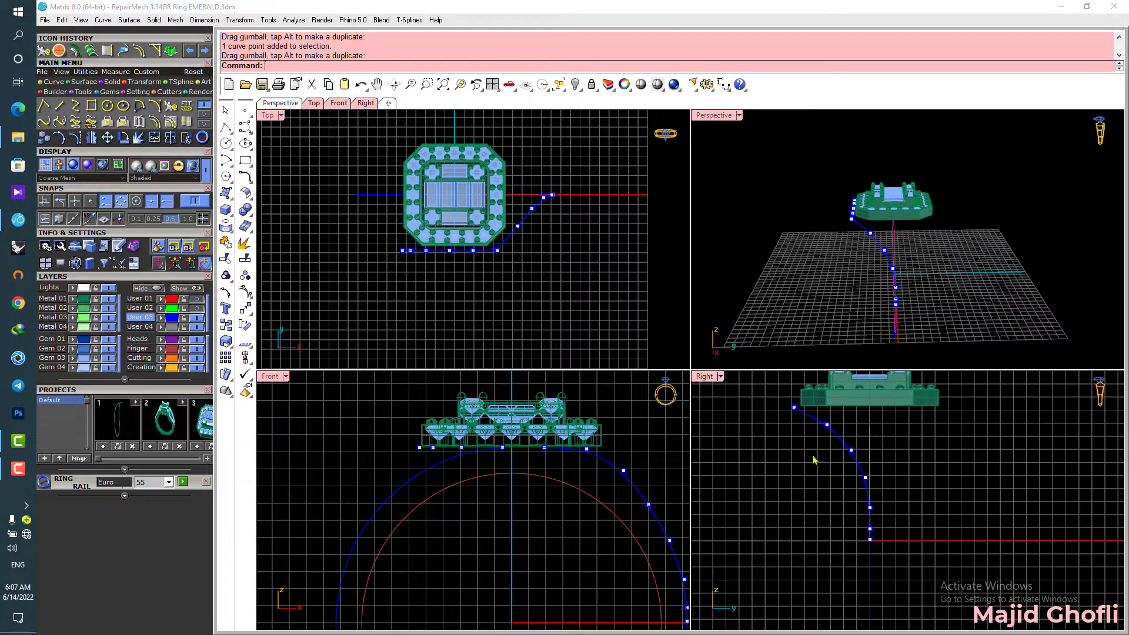
Step: Shift the three control points just above the curve's lower end sideways off the centre line in the enlarged Right view
double_click(717, 376)
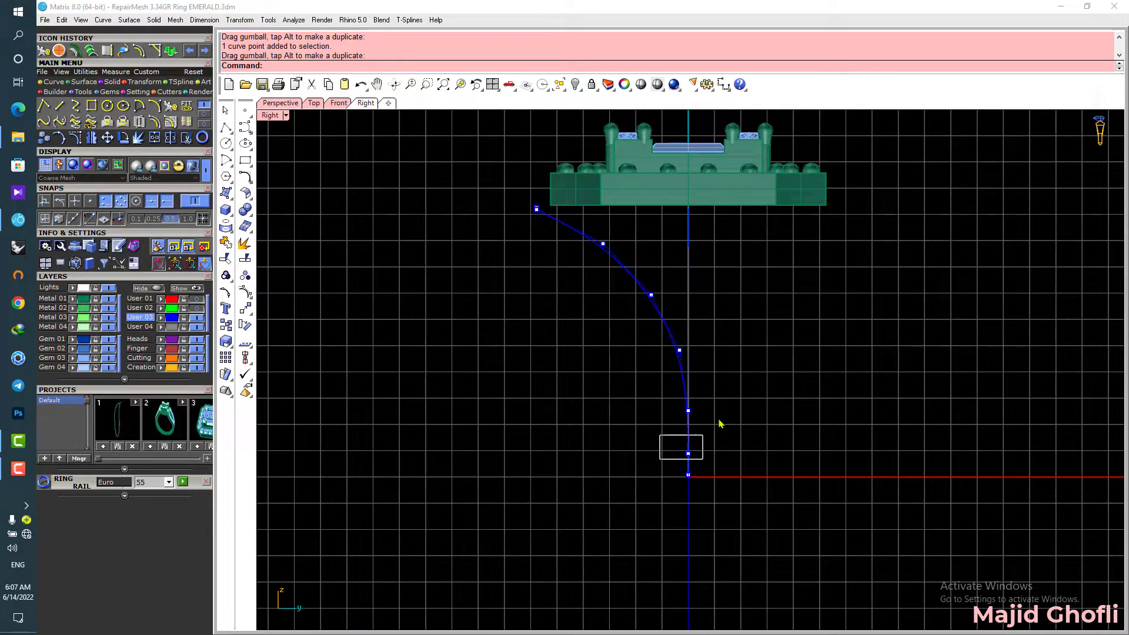
left_click_drag(721, 424, 719, 406)
scroll(713, 422, "up", 2)
left_click_drag(774, 314, 775, 313, "shift")
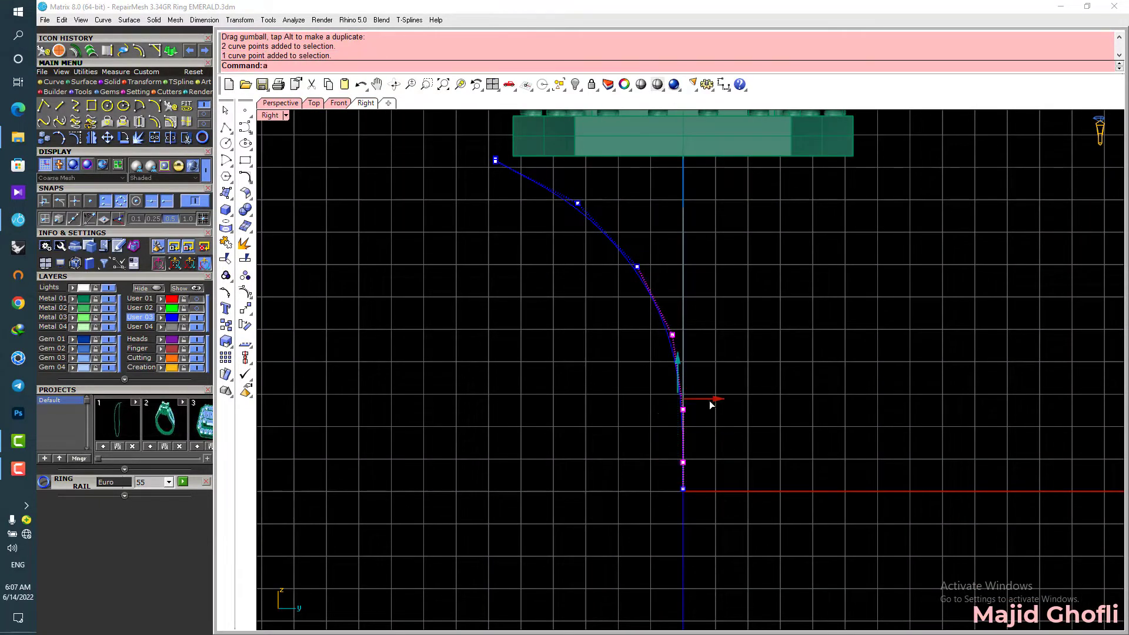
left_click_drag(710, 399, 696, 408)
Step: Shift the two middle shoulder control points slightly further from the centre line to even out the bend
scroll(701, 408, "up", 2)
left_click_drag(638, 347, 681, 313)
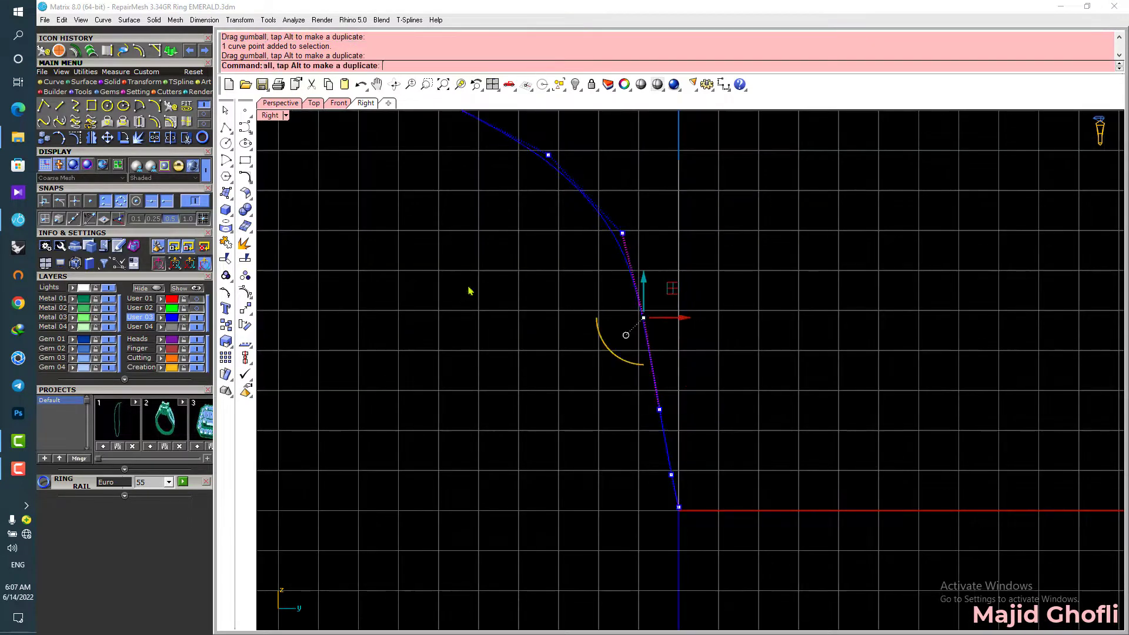
right_click_drag(470, 289, 535, 361)
left_click_drag(625, 330, 709, 292)
left_click_drag(723, 303, 709, 302)
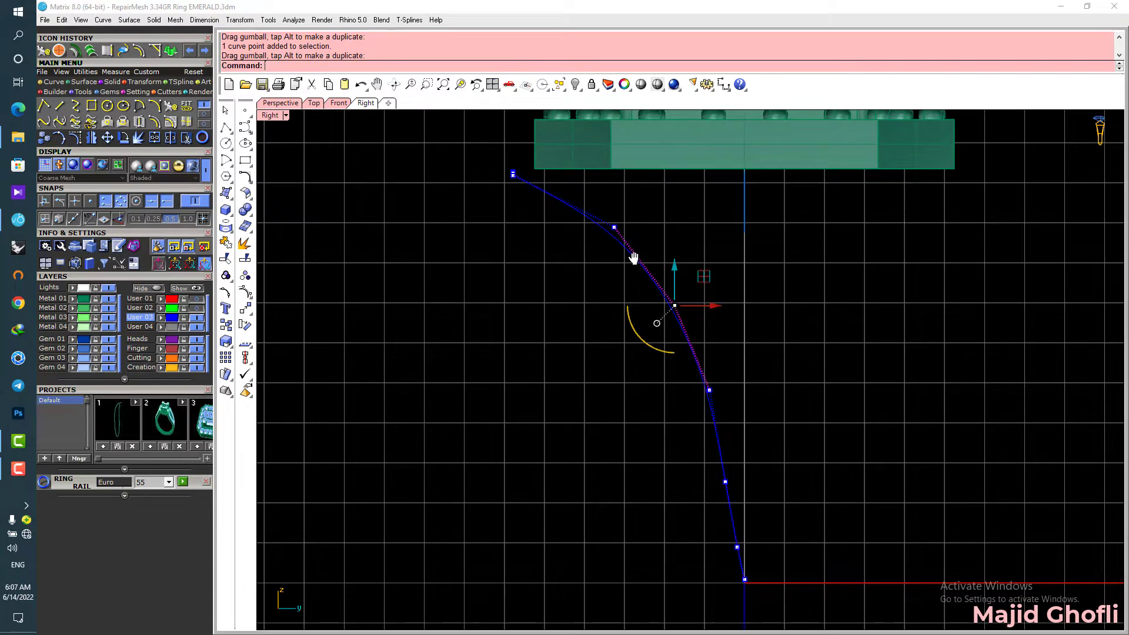
Step: Move the control point next to the curve's lower end back toward the centre line
left_click(633, 258)
scroll(636, 266, "down", 2)
right_click_drag(698, 443, 663, 364)
scroll(661, 454, "up", 6)
left_click_drag(686, 411, 736, 395)
scroll(725, 390, "up", 2)
left_click(786, 306)
scroll(788, 301, "down", 4)
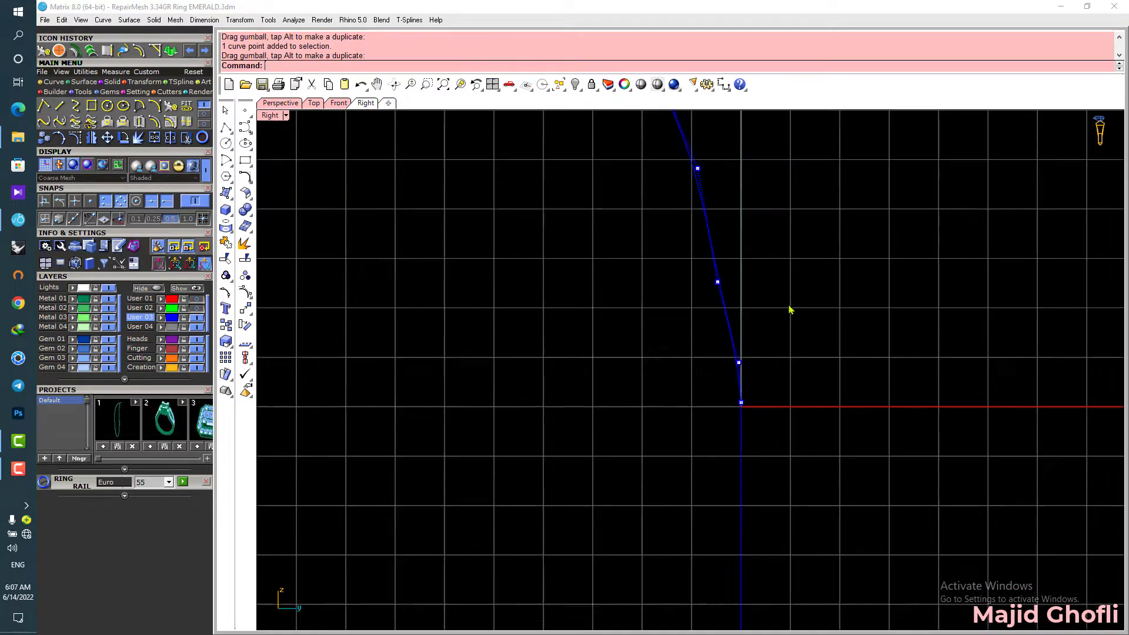
Step: Nudge another shoulder control point slightly away from the centre line and turn off the curve's control points
right_click_drag(726, 266, 678, 360)
scroll(678, 360, "up", 4)
left_click_drag(631, 408, 737, 364)
scroll(699, 382, "down", 3)
scroll(649, 249, "up", 3)
left_click_drag(725, 324, 716, 324)
scroll(716, 324, "down", 4)
key("Escape")
key("Escape")
scroll(718, 325, "down", 4)
right_click_drag(786, 380, 734, 365)
Step: Join the reshaped upper quarter curve with the lower quarter curve of the shank
left_click(686, 349)
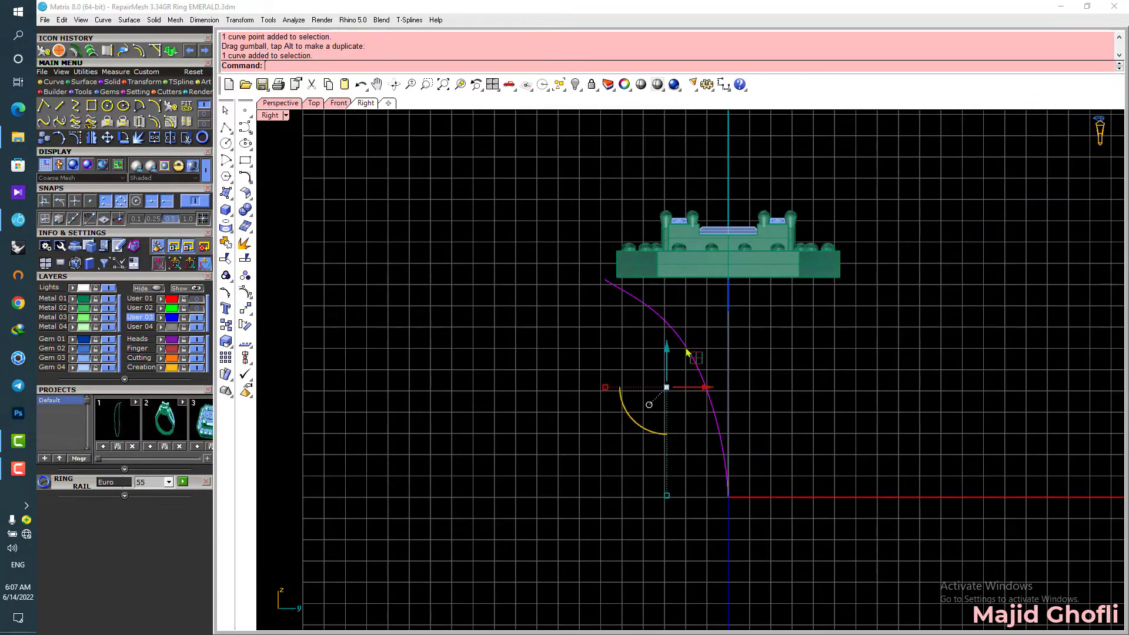
double_click(275, 116)
right_click_drag(806, 178, 955, 235)
left_click(891, 251, "shift")
scroll(824, 496, "down", 4)
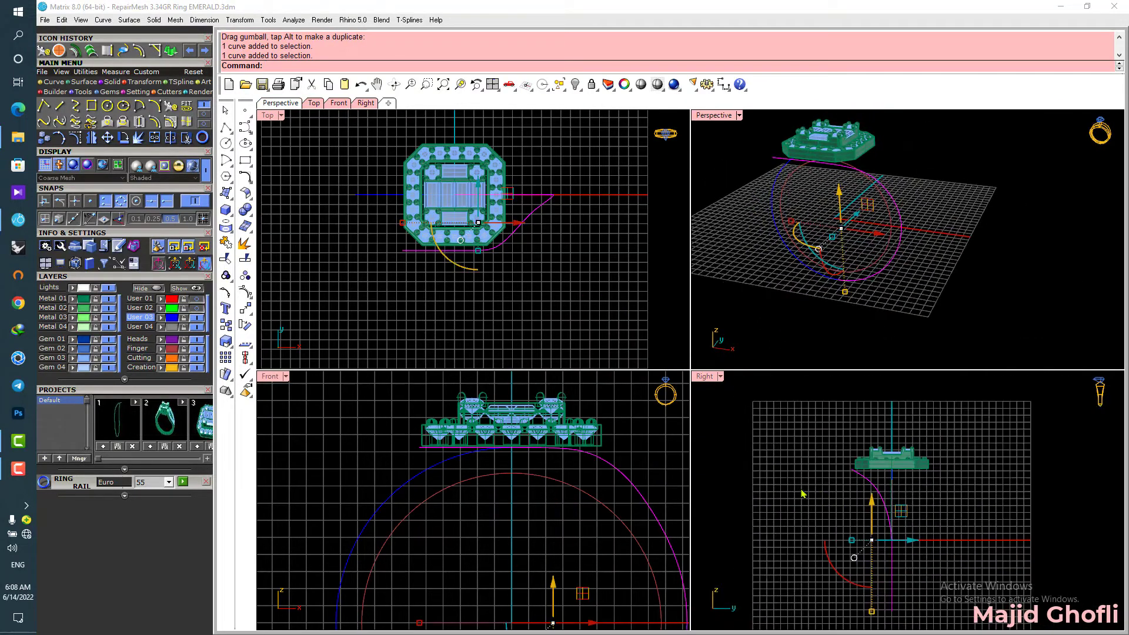
key("ctrl+j")
Step: Turn on the joined curve's control points and shift its eight middle points slightly away from the centre line in the enlarged Right view
key("ctrl+m")
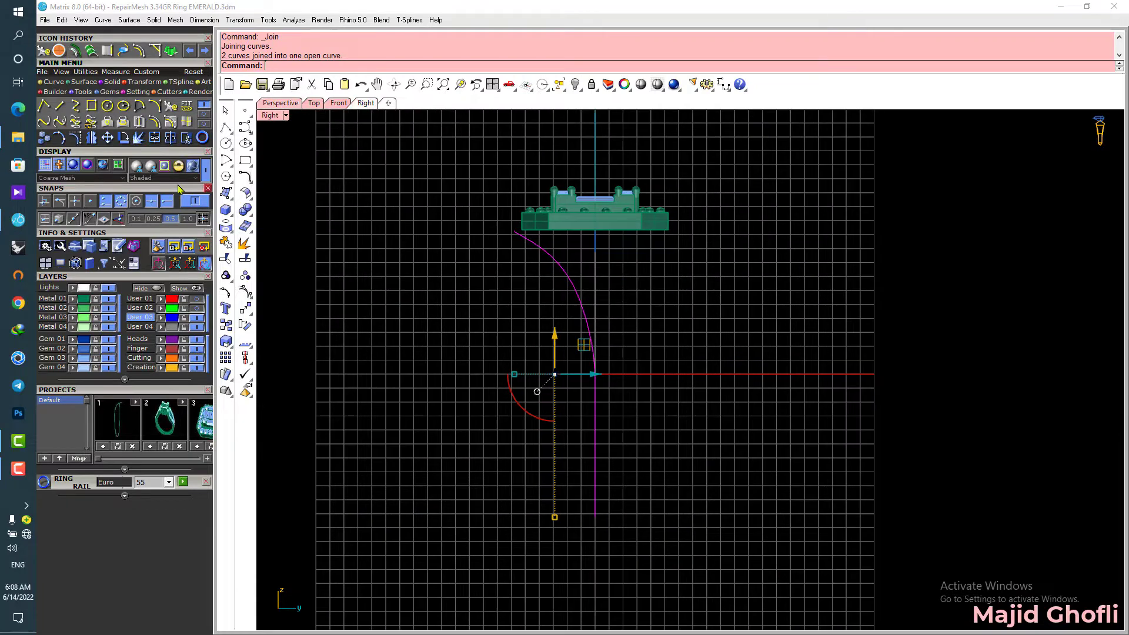
key("F10")
scroll(582, 368, "up", 2)
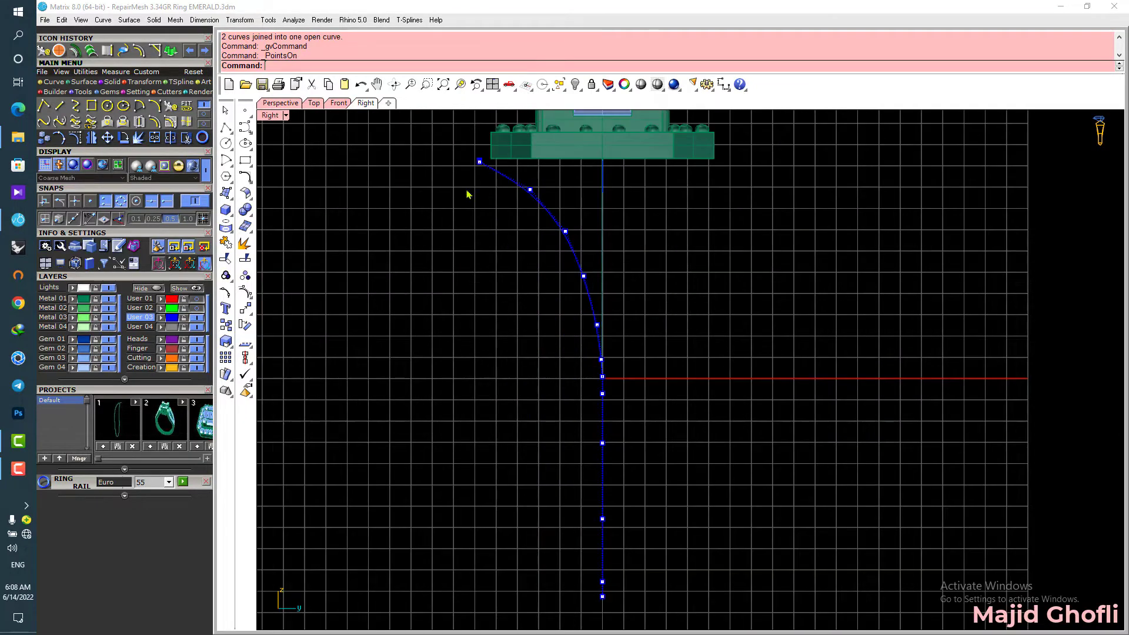
left_click_drag(446, 181, 693, 459)
left_click_drag(605, 317, 603, 318)
Step: Shift the three control points around the horizontal axis and the point just above them further away from the centre line
left_click(496, 404)
left_click_drag(520, 426, 619, 354)
scroll(617, 357, "up", 2)
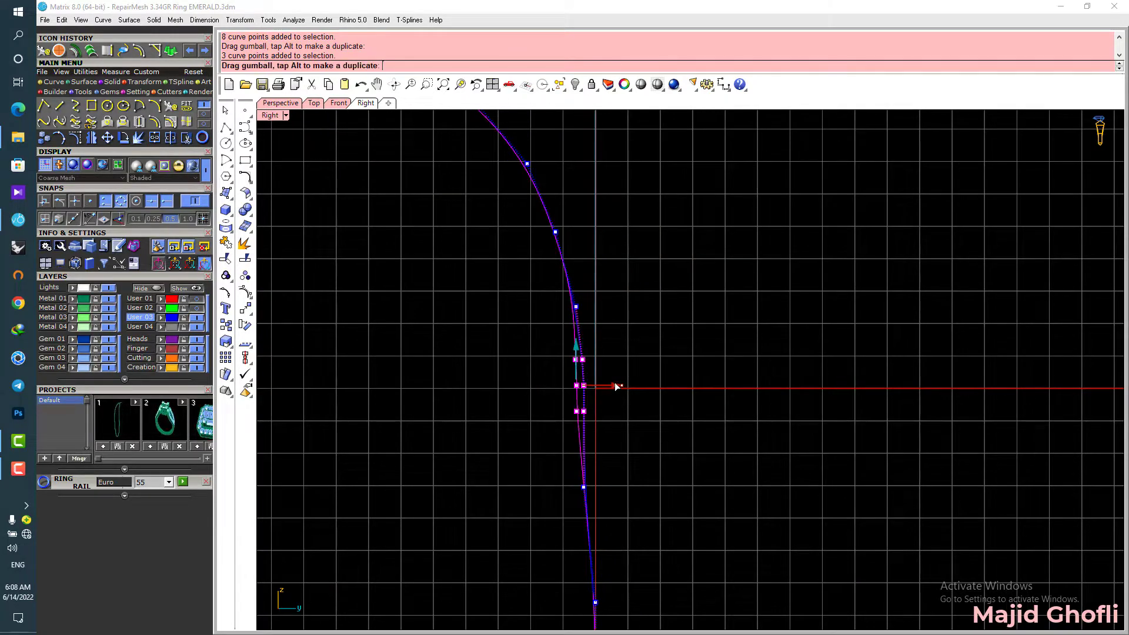
left_click(576, 306)
scroll(599, 307, "up", 2)
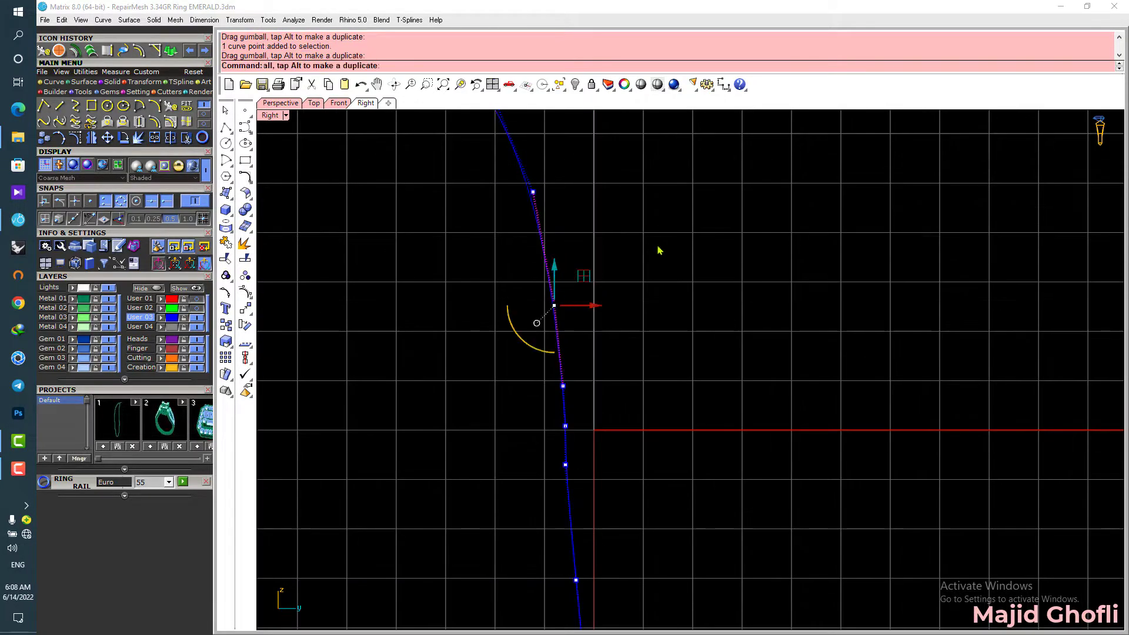
Step: Delete one of the closely spaced control points near the horizontal axis to simplify the curve
key("Escape")
scroll(703, 275, "down", 2)
key("Delete")
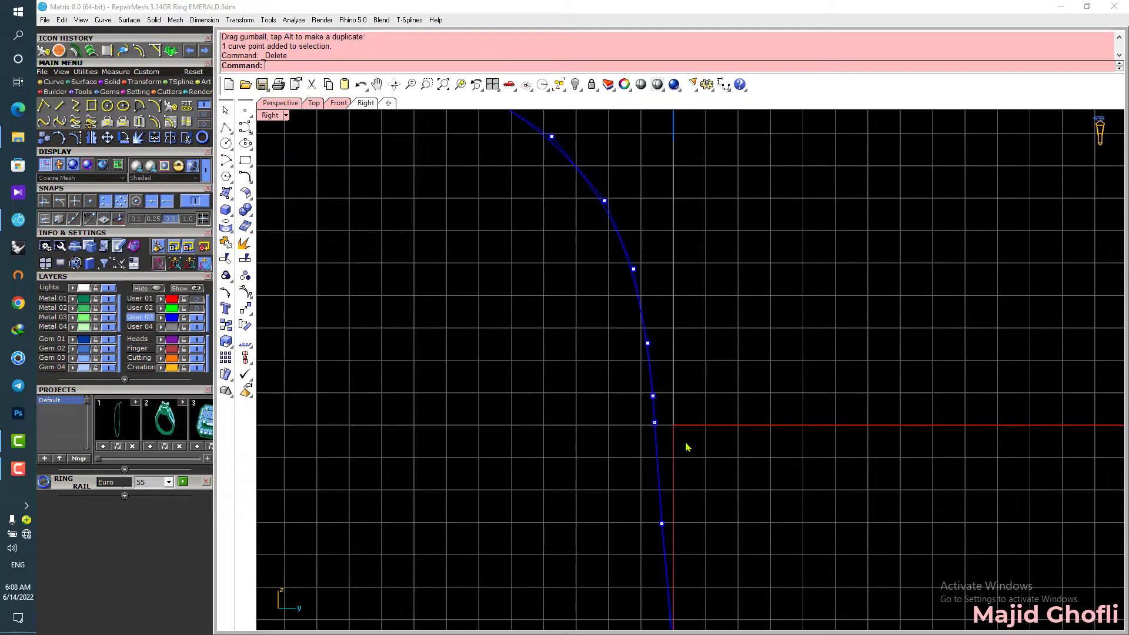
scroll(670, 330, "down", 2)
scroll(679, 352, "up", 3)
Step: Nudge the control point just above the horizontal axis slightly toward the centre line
left_click_drag(622, 407, 679, 350)
scroll(668, 381, "up", 4)
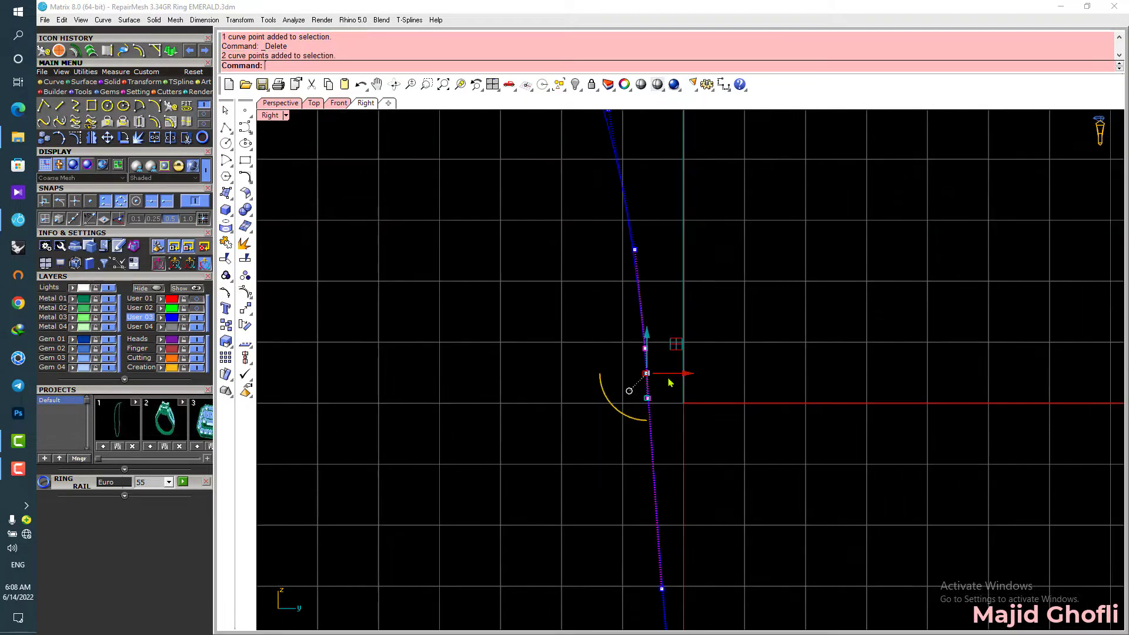
left_click_drag(539, 455, 661, 398)
scroll(665, 389, "up", 4)
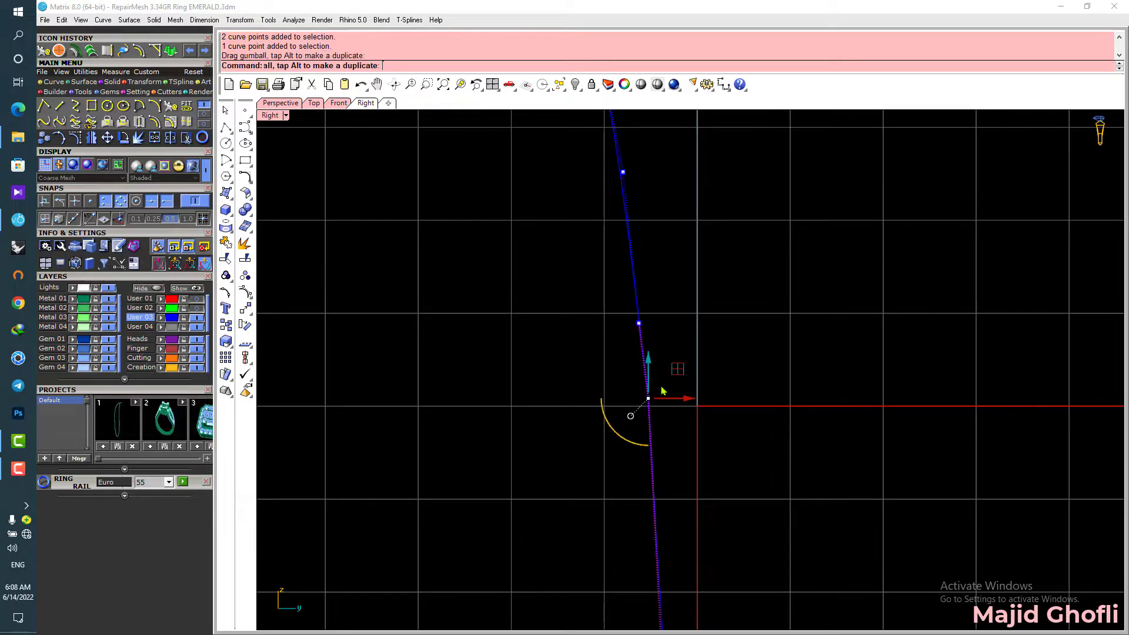
scroll(661, 383, "down", 6)
left_click(711, 368)
right_click_drag(711, 368, 693, 294)
Step: Adjust the next control point below the horizontal axis and turn off the curve's control points
left_click_drag(610, 501, 680, 444)
scroll(648, 489, "up", 2)
left_click_drag(647, 480, 652, 473)
scroll(722, 428, "down", 2)
scroll(662, 335, "down", 4)
right_click_drag(734, 300, 766, 344)
key("Escape")
Step: Try mirroring the joined shank curve, and undo the mirrored copy
left_click(657, 248)
double_click(276, 118)
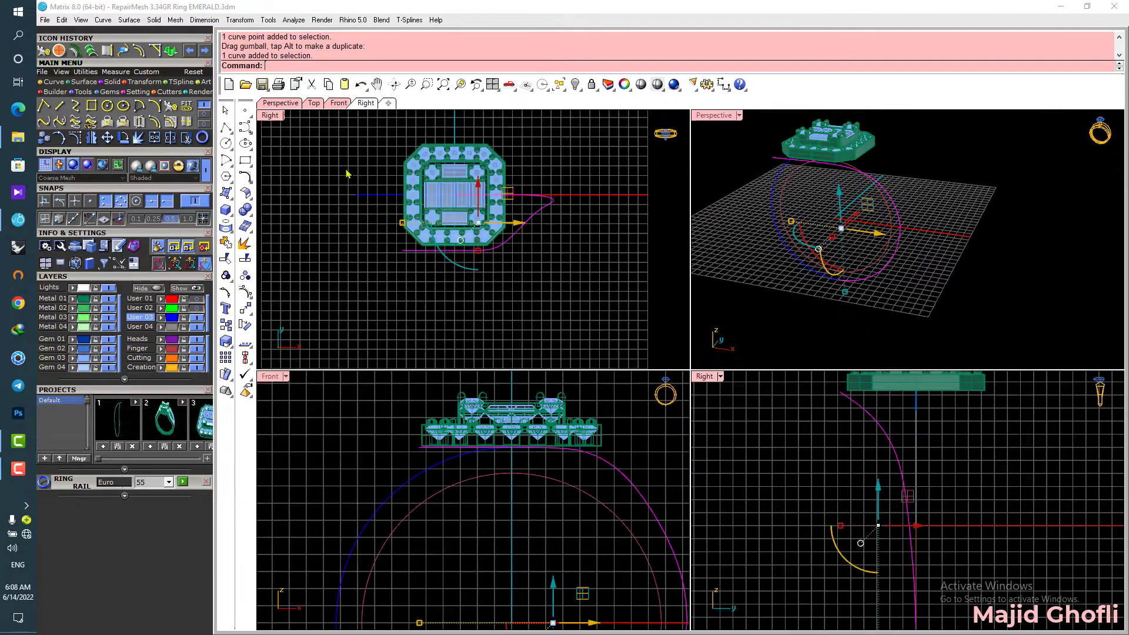
right_click_drag(435, 288, 485, 300)
scroll(593, 470, "down", 6)
right_click_drag(594, 474, 523, 425)
scroll(738, 446, "down", 4)
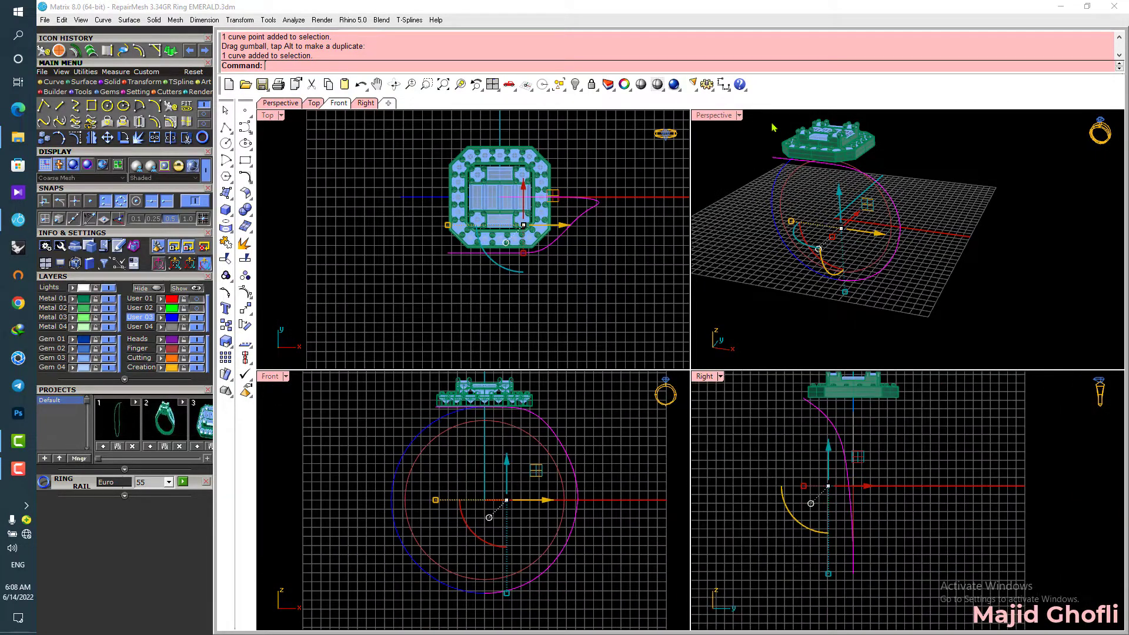
double_click(713, 115)
right_click_drag(807, 232, 523, 315)
right_click(748, 336)
key("ctrl+z")
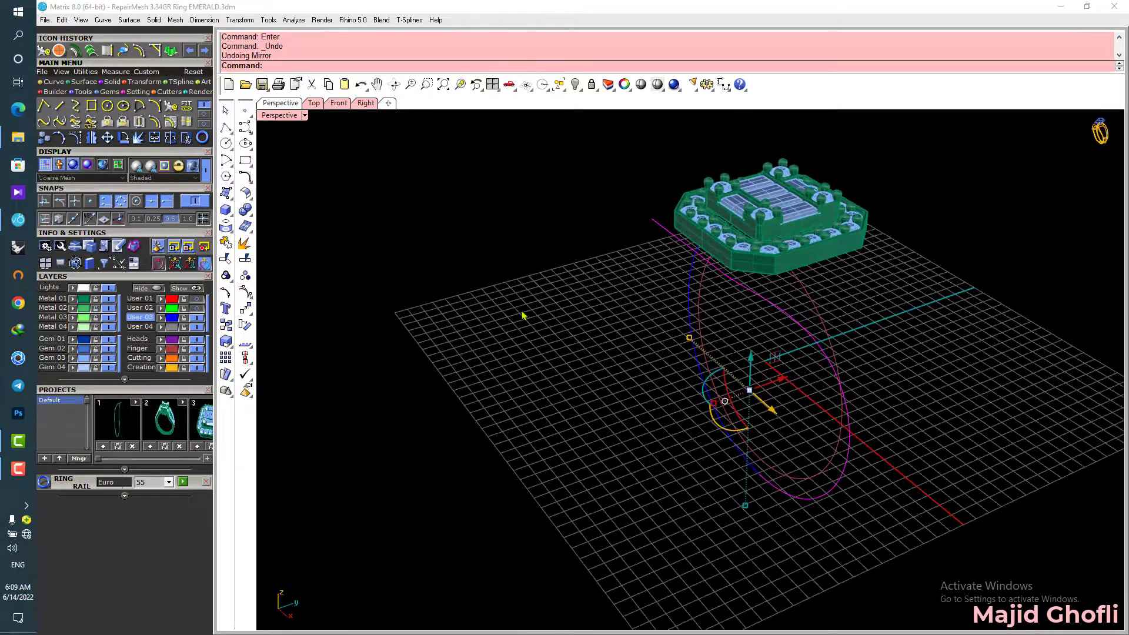
Step: Try rotating a copy of the shank curve 180 degrees about the origin, and undo the rotation
key("ctrl+r")
type("0")
key("Return")
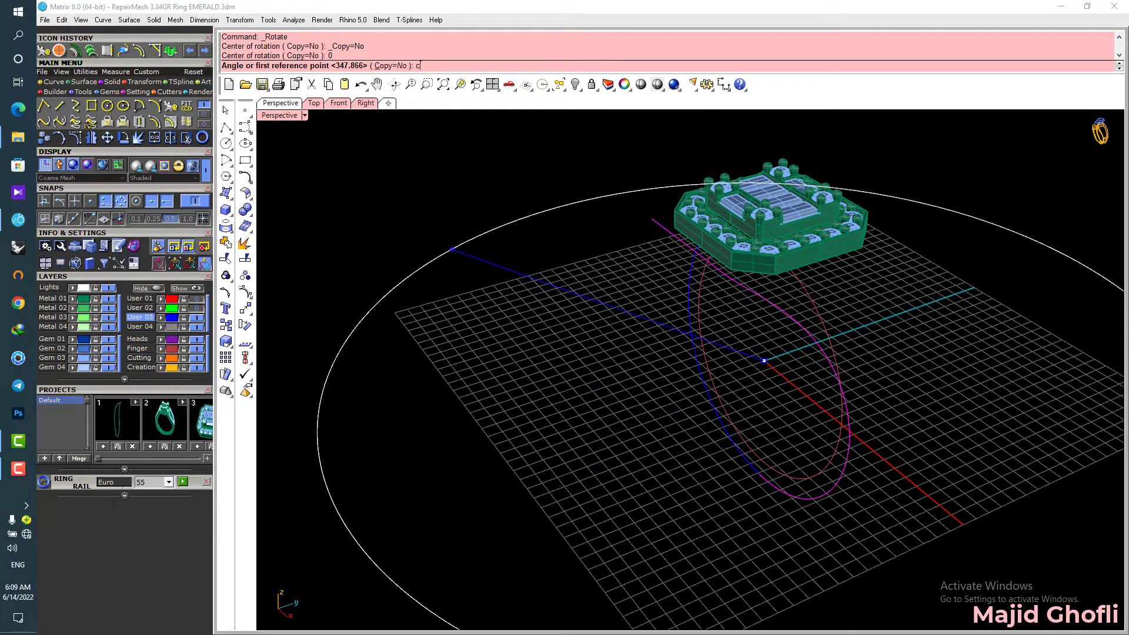
key("Escape")
right_click_drag(456, 245, 825, 265)
right_click_drag(880, 327, 898, 345)
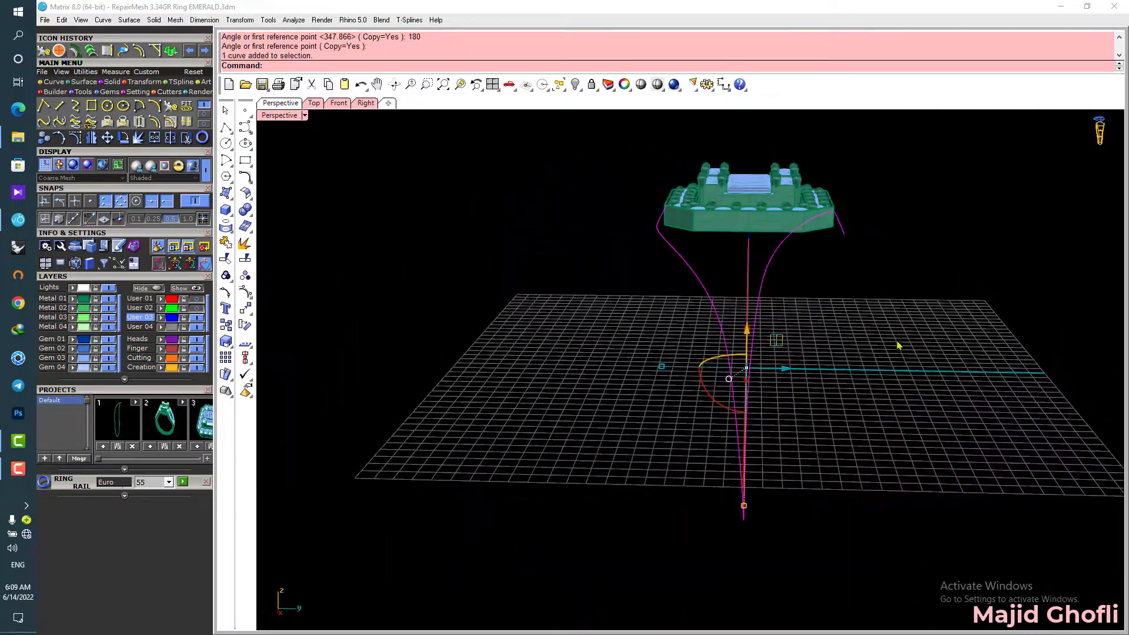
right_click_drag(774, 294, 751, 377)
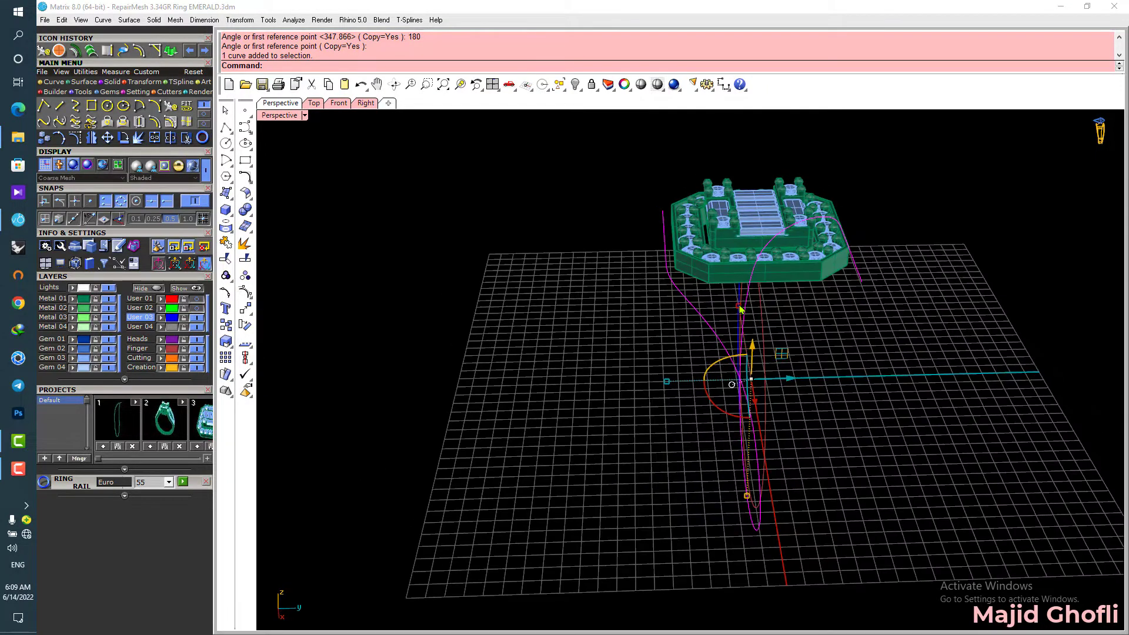
key("ctrl+z")
Step: Turn on the shank curve's control points in the enlarged Top view and move the two points beside the head's lower corner inward
right_click_drag(651, 306, 699, 318)
double_click(282, 116)
double_click(269, 115)
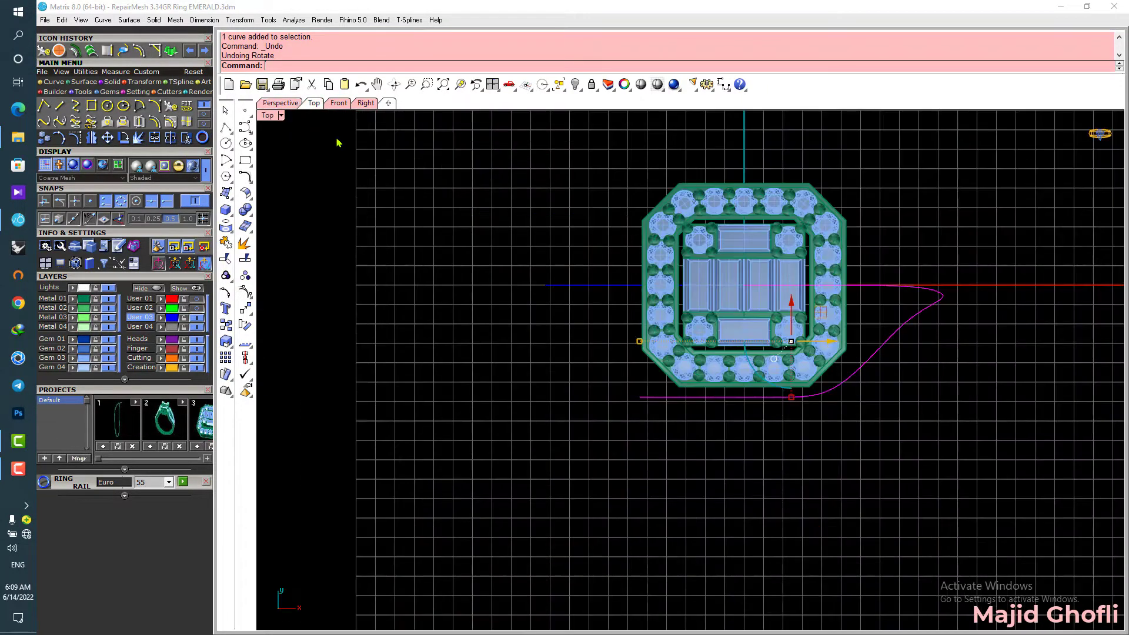
scroll(661, 363, "up", 4)
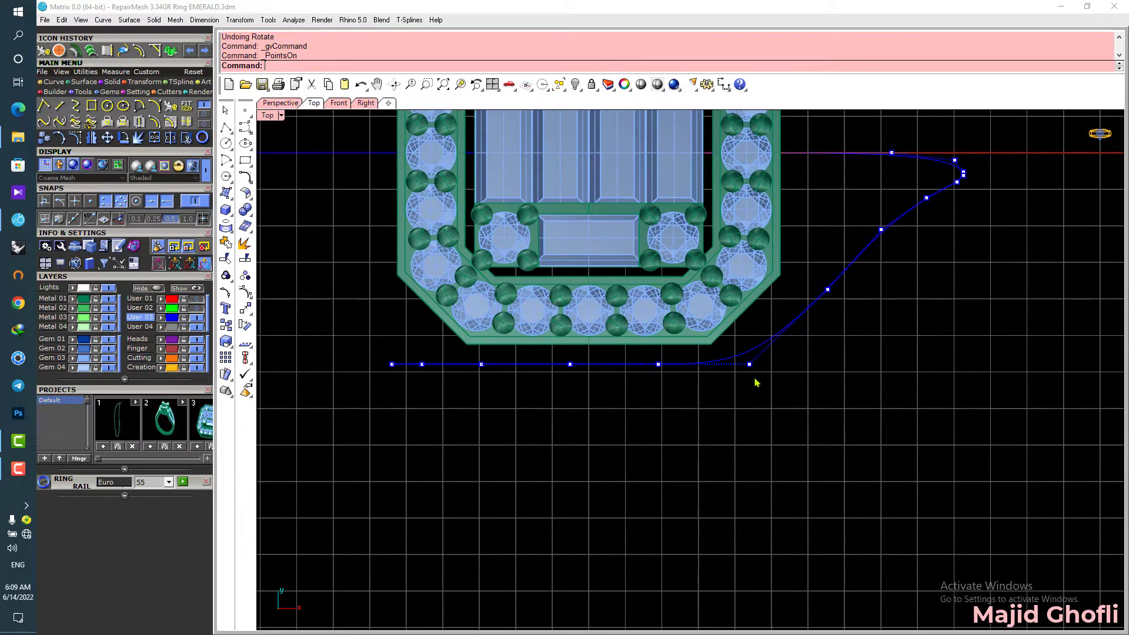
left_click_drag(750, 345, 750, 318)
right_click_drag(828, 305, 759, 329)
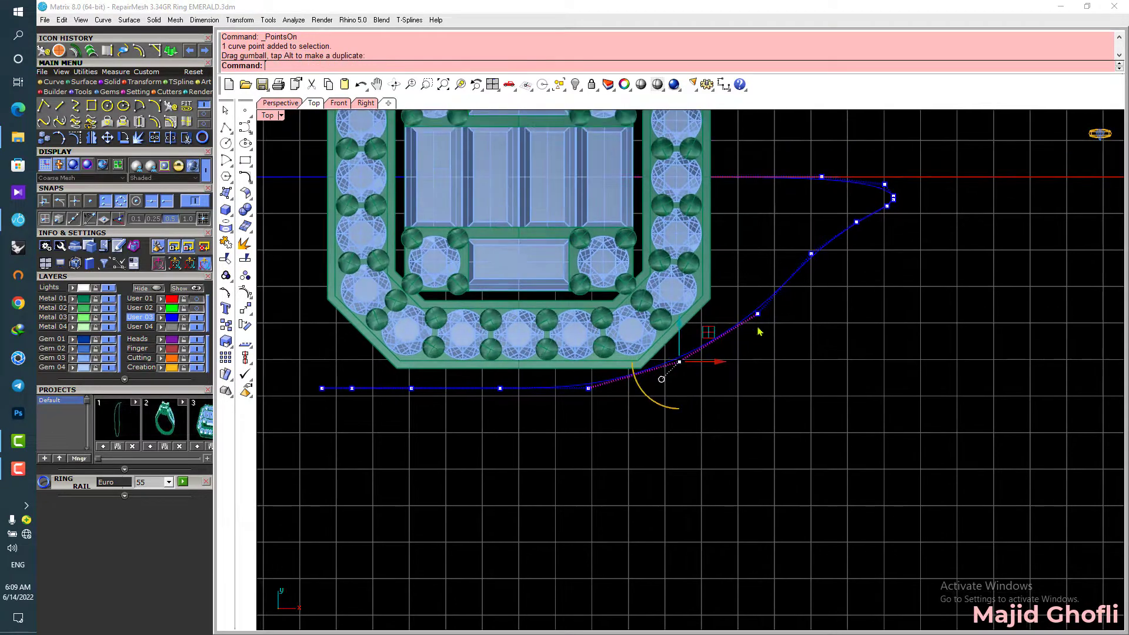
left_click(757, 313)
left_click_drag(758, 298, 759, 286)
right_click_drag(638, 418, 688, 413)
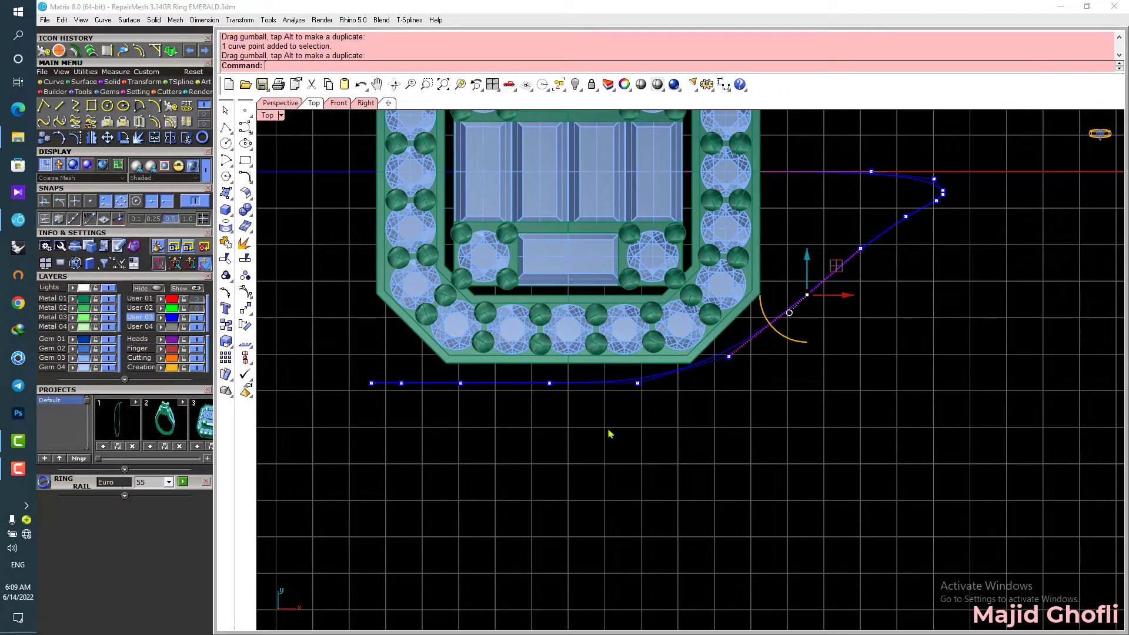
Step: Delete a control point at the curve's head end and shift the remaining end points along the head toward its centre
left_click_drag(403, 374, 476, 384)
left_click(401, 383)
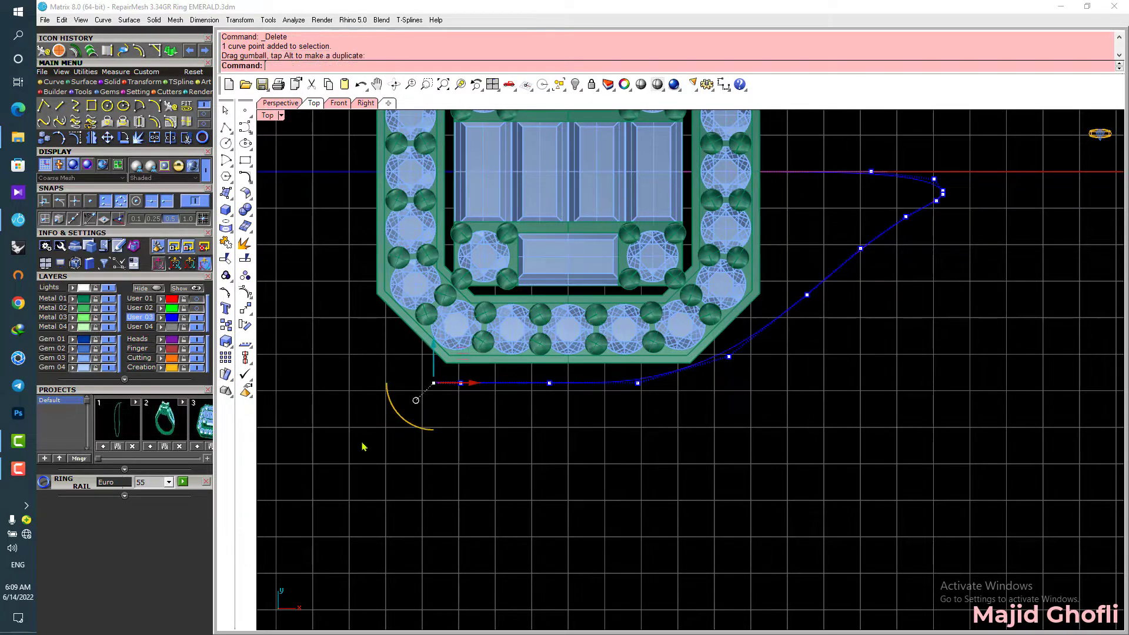
left_click_drag(338, 445, 617, 376)
scroll(511, 382, "up", 1)
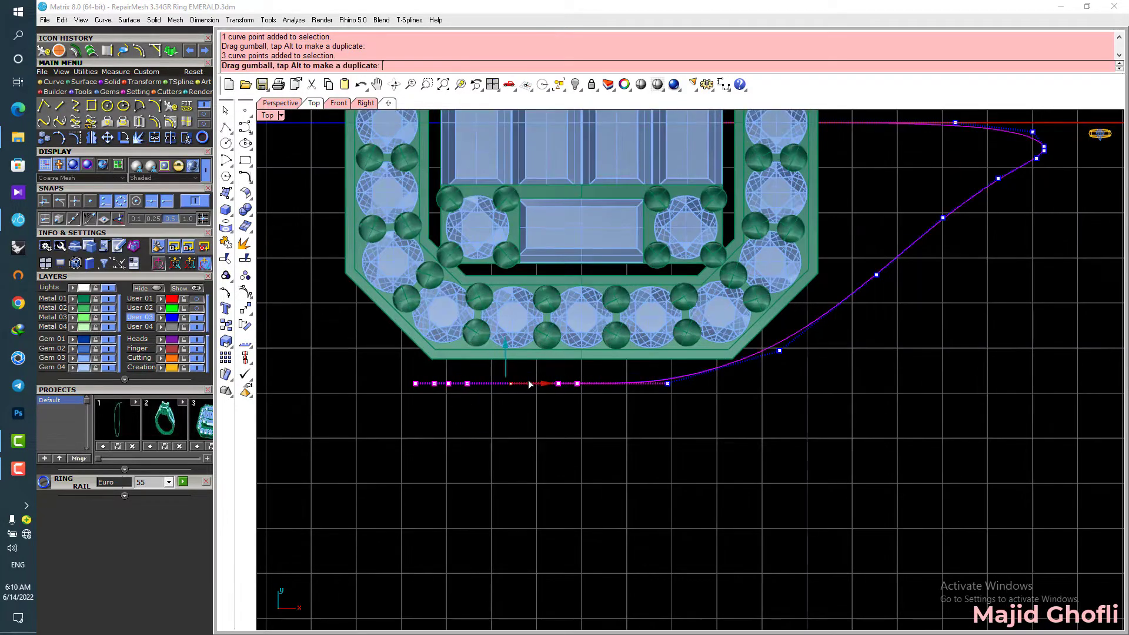
left_click_drag(529, 381, 529, 381)
Step: Move the two control points around the head's lower corner slightly inward to soften the curve's bend
right_click_drag(834, 455, 770, 495)
left_click_drag(597, 461, 603, 400)
scroll(625, 413, "up", 2)
right_click_drag(829, 354, 813, 386)
left_click_drag(751, 381, 751, 382)
left_click_drag(724, 396, 725, 383)
Step: Shift the two middle control points of the curve's diagonal section slightly outward
left_click(841, 325)
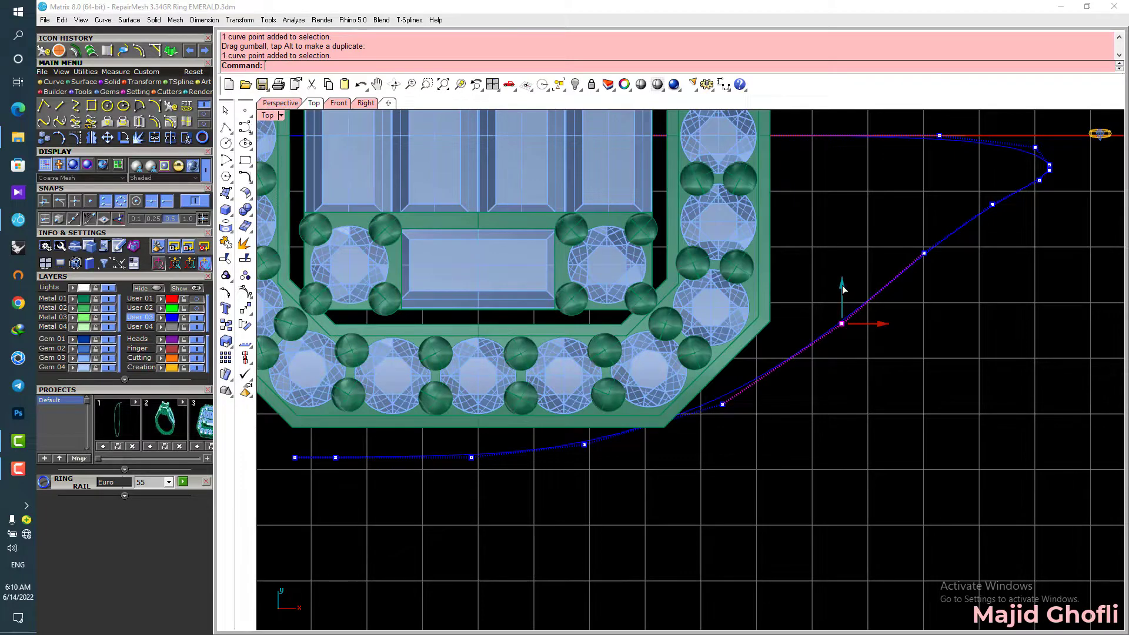
left_click_drag(841, 288, 917, 194)
scroll(1023, 327, "up", 3)
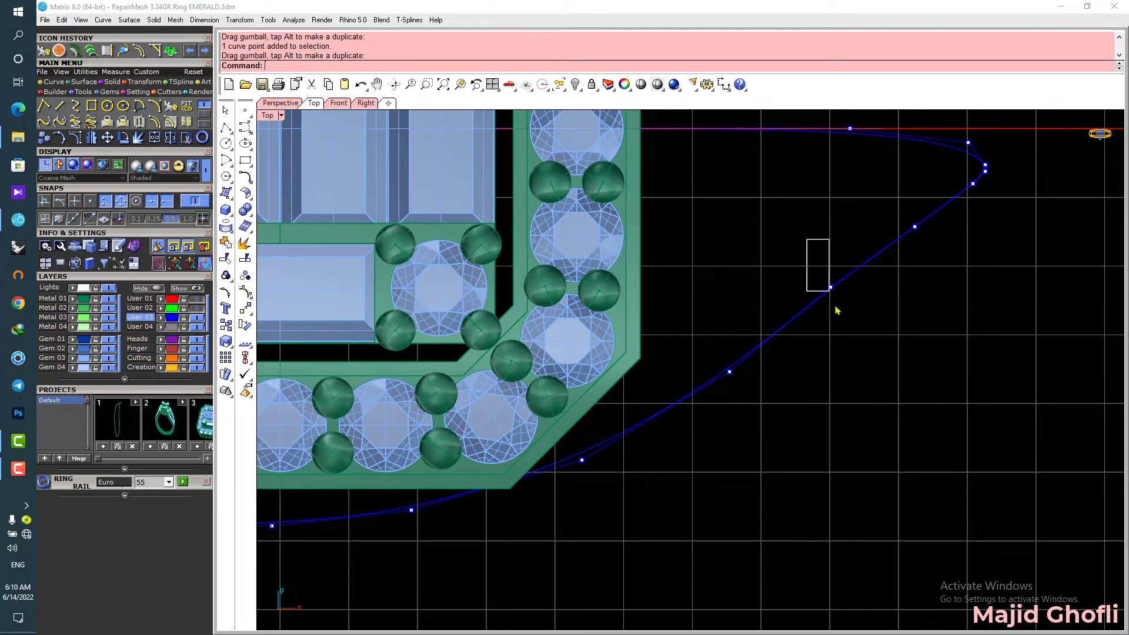
left_click_drag(837, 310, 837, 305)
left_click_drag(831, 252, 830, 251)
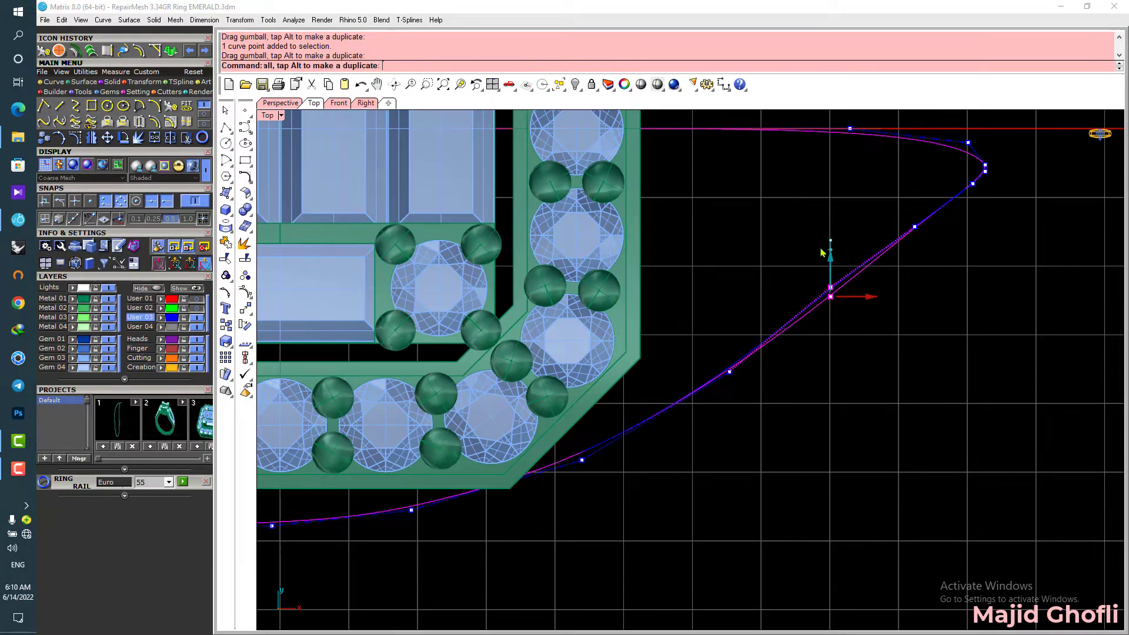
left_click(803, 268)
Step: Nudge the diagonal section's control point nearest the outer bend slightly outward
scroll(800, 268, "down", 6)
right_click_drag(689, 421, 705, 428)
scroll(912, 231, "up", 8)
scroll(833, 273, "up", 4)
left_click_drag(816, 235, 834, 256)
scroll(768, 299, "down", 10)
left_click(816, 360)
scroll(822, 373, "down", 3)
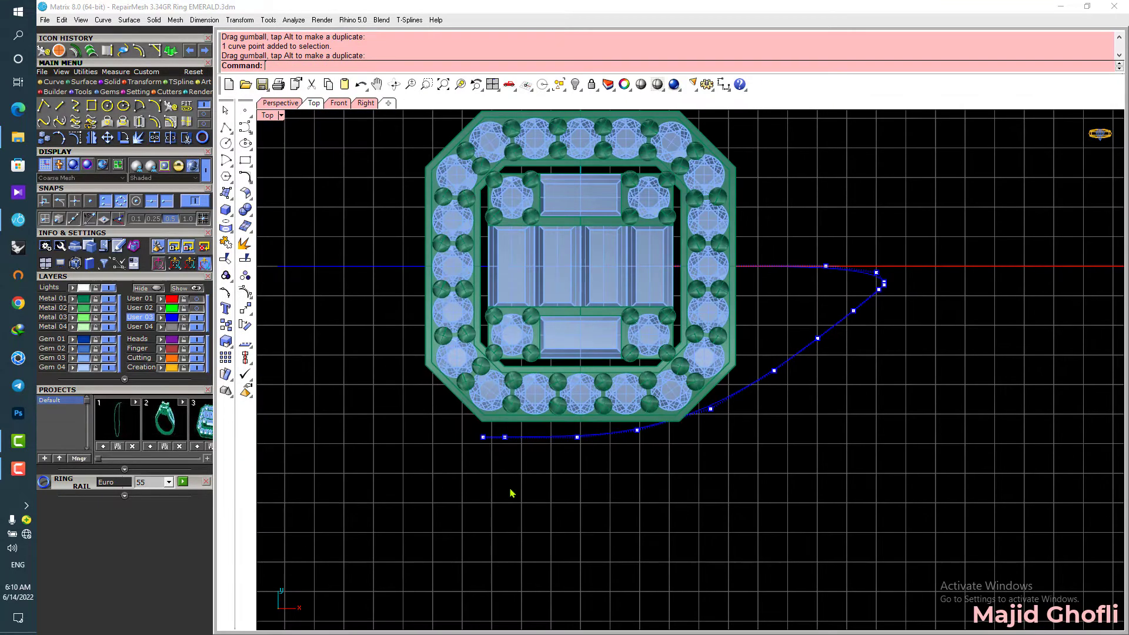
Step: Move the four control points at the curve's head end slightly inward and turn off the control points
scroll(583, 453, "up", 4)
left_click_drag(390, 413, 685, 481)
left_click_drag(547, 405, 549, 397)
key("Escape")
key("Escape")
left_click(831, 359)
scroll(831, 361, "down", 2)
right_click_drag(899, 412, 799, 416)
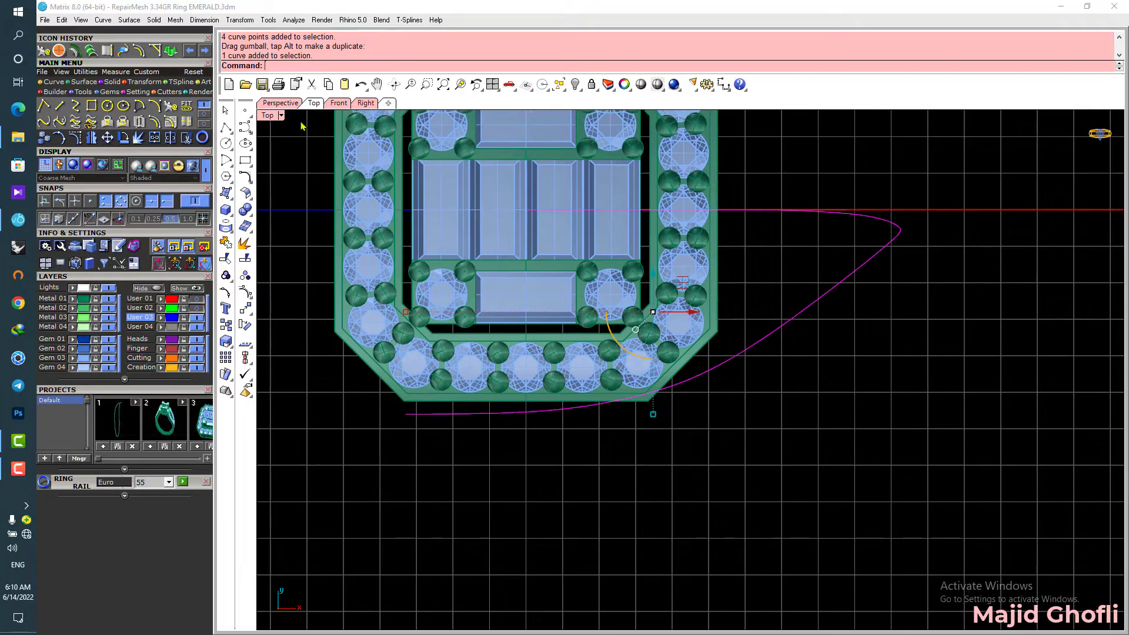
Step: In the enlarged Right view, move the curve's third control point from the head end toward the centre line and slightly down
double_click(278, 117)
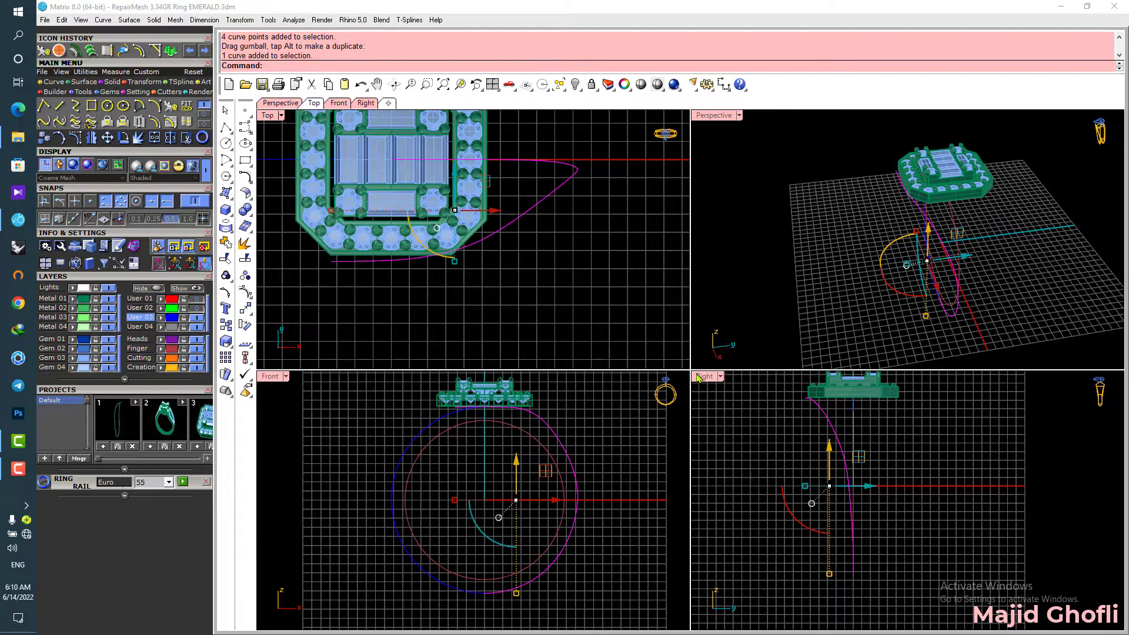
double_click(698, 378)
scroll(685, 386, "up", 6)
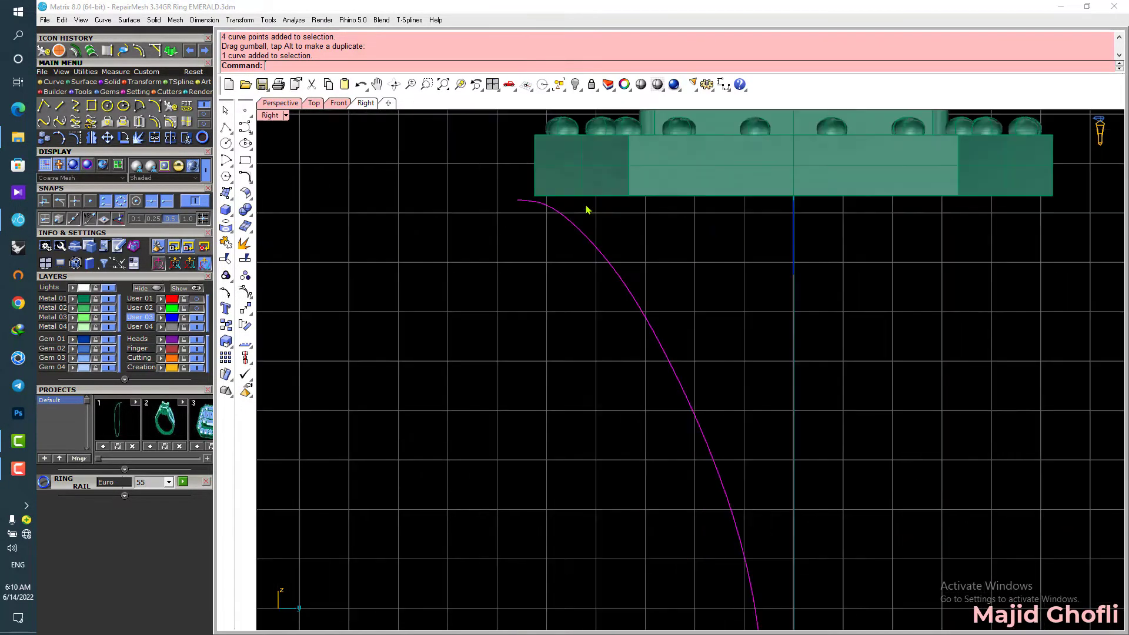
key("F10")
scroll(600, 237, "up", 3)
left_click(517, 178)
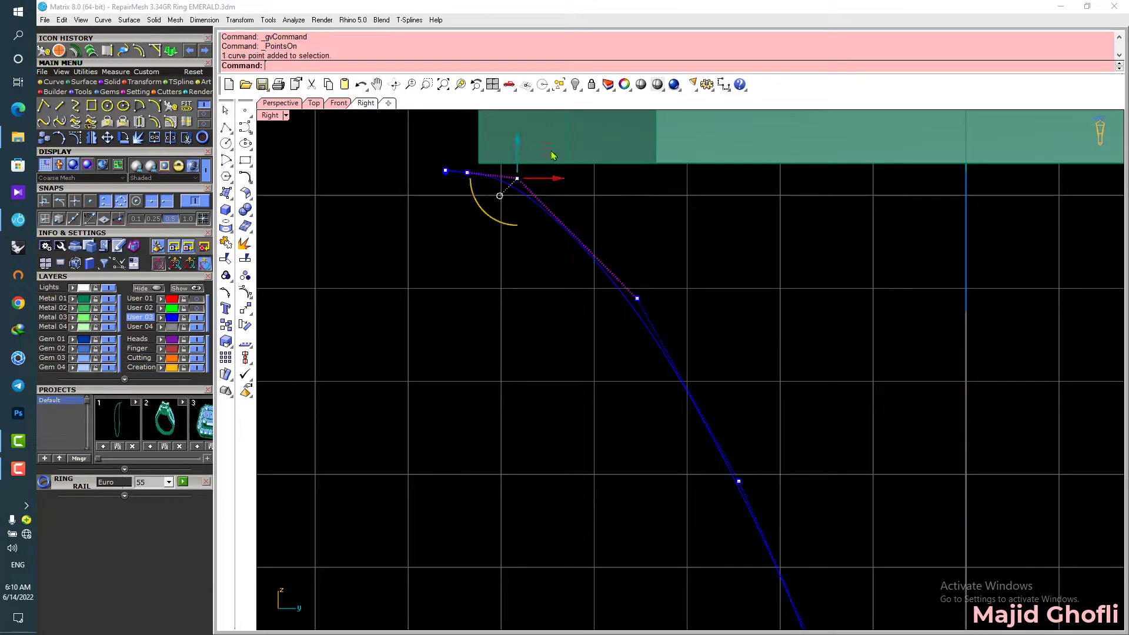
left_click_drag(553, 156, 586, 171)
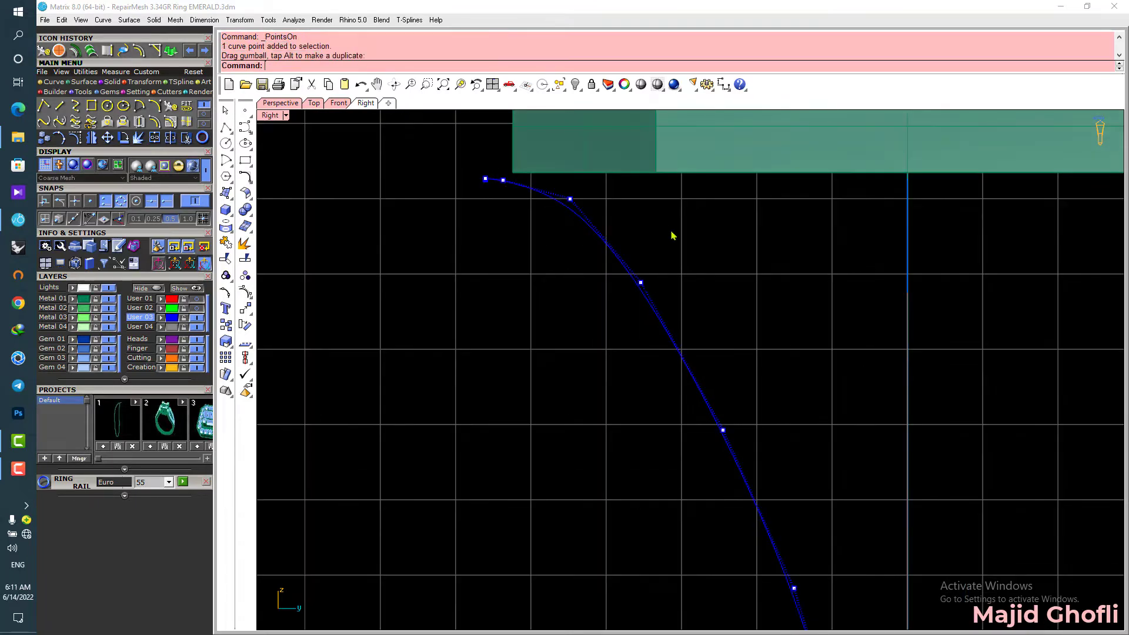
key("Escape")
scroll(673, 235, "down", 5)
left_click(603, 274)
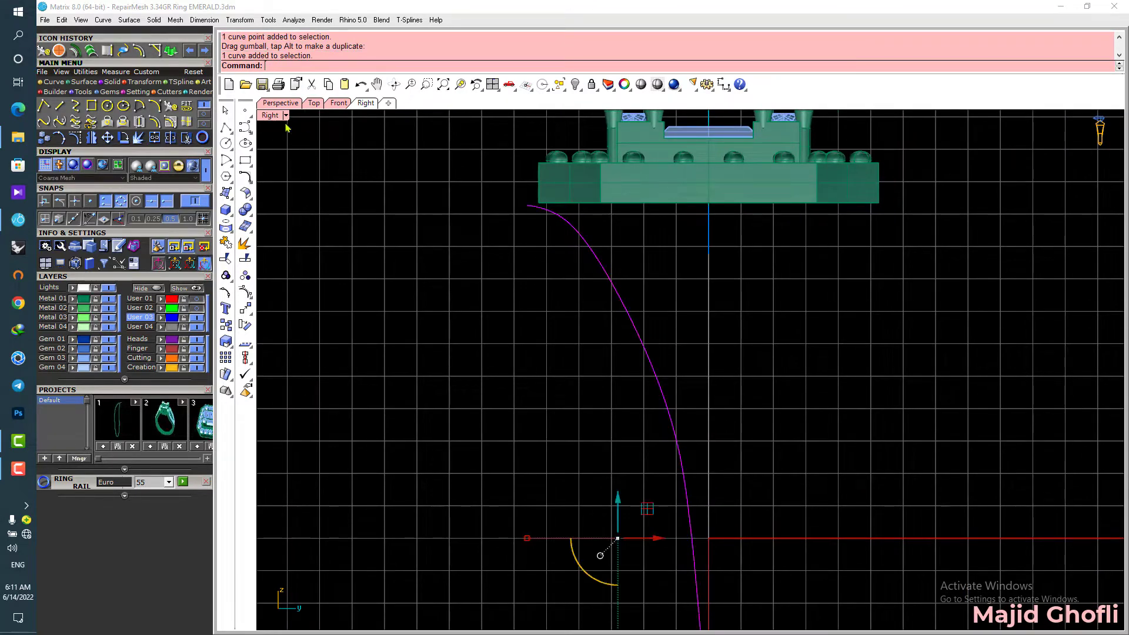
double_click(275, 116)
double_click(700, 117)
right_click_drag(721, 151, 784, 262)
key("F10")
key("Escape")
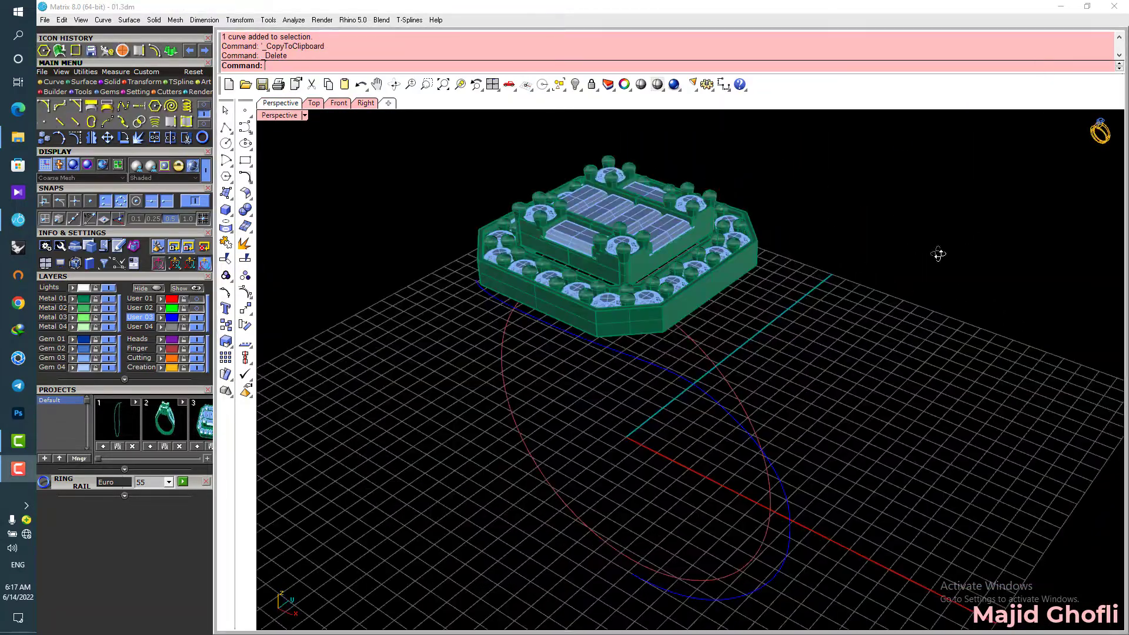
Step: Measure the bottom edge of the hexagonal profile at the curve's head end in the Right view, without keeping the dimension
right_click_drag(937, 252, 832, 298)
scroll(494, 235, "up", 10)
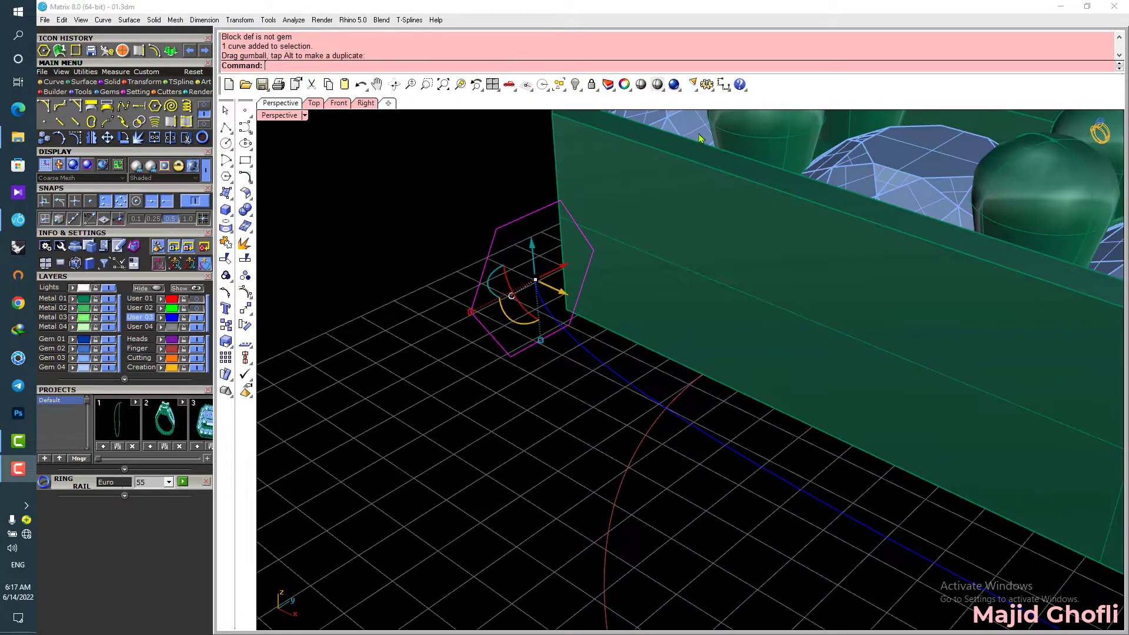
double_click(298, 116)
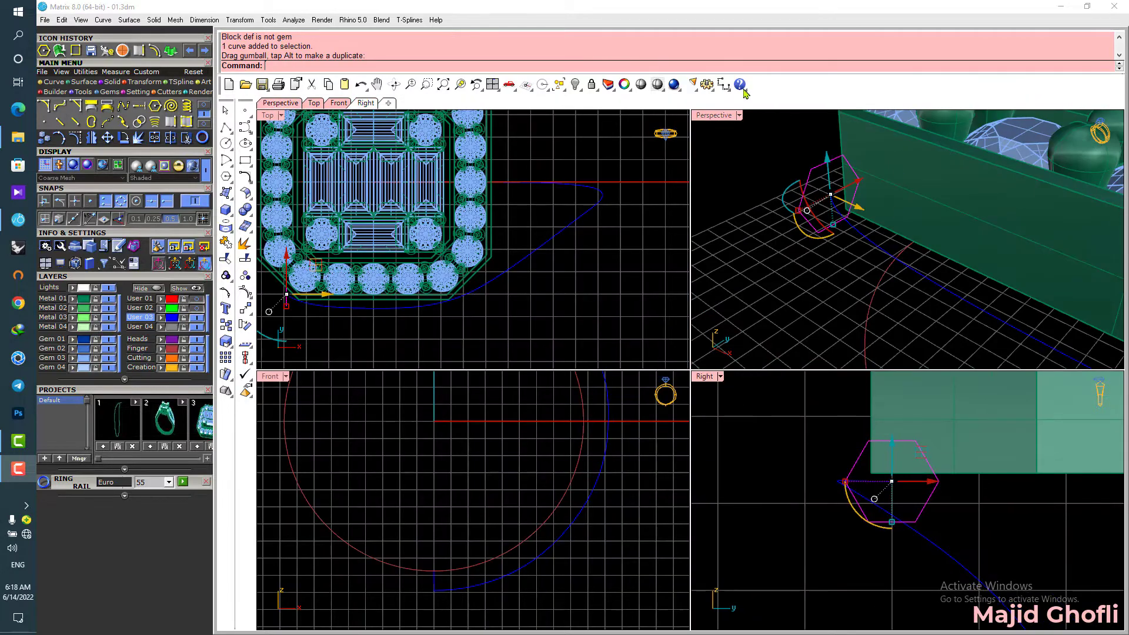
left_click(723, 84)
left_click(915, 521)
left_click(868, 522)
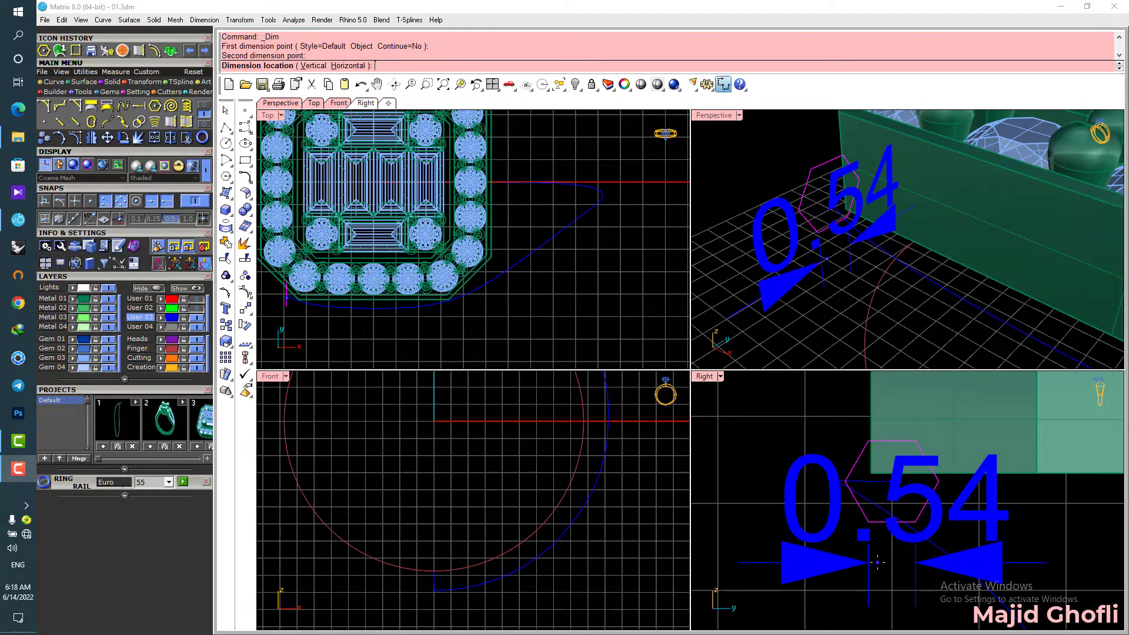
key("Escape")
Step: Fillet the corners of the profile curve at the shank's head end with a radius of 0.1
scroll(868, 541, "down", 6)
double_click(719, 119)
scroll(660, 220, "down", 12)
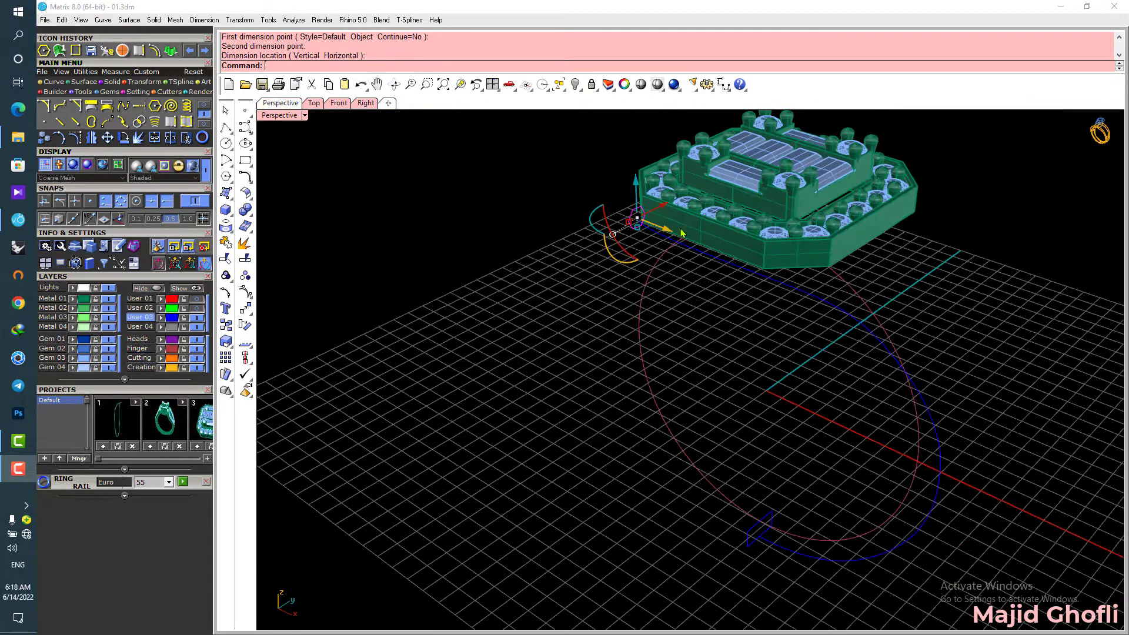
right_click_drag(746, 329, 739, 412)
left_click(732, 351)
mouse_move(549, 300)
right_mouse_down()
mouse_move(537, 323)
mouse_move(547, 278)
right_mouse_up()
scroll(546, 277, "up", 7)
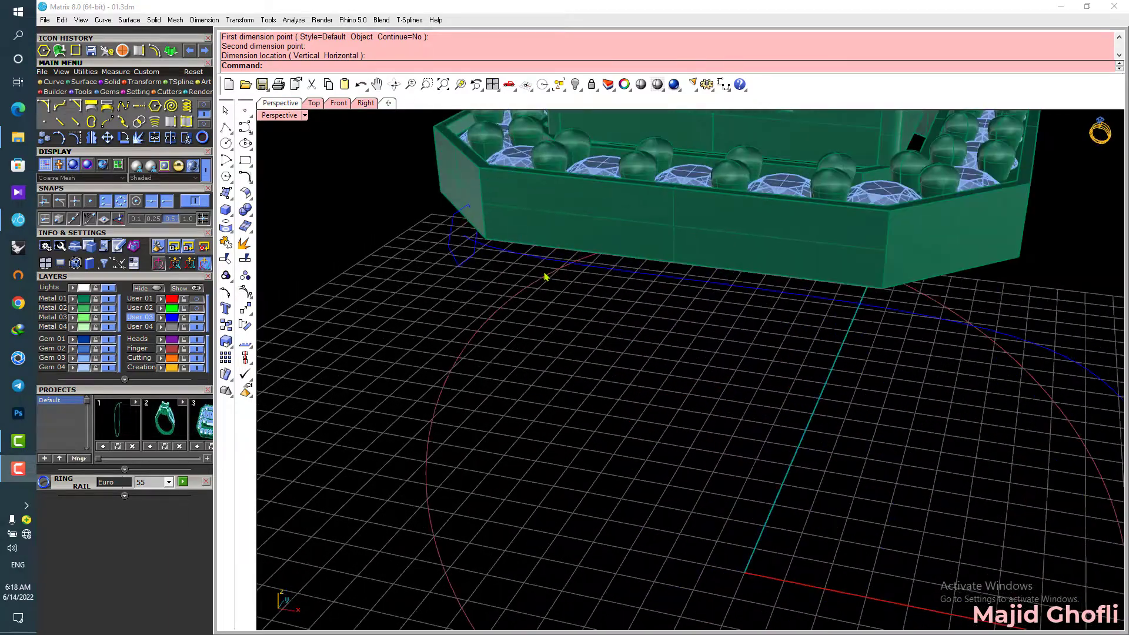
left_click(225, 176)
scroll(390, 203, "up", 3)
scroll(496, 245, "up", 2)
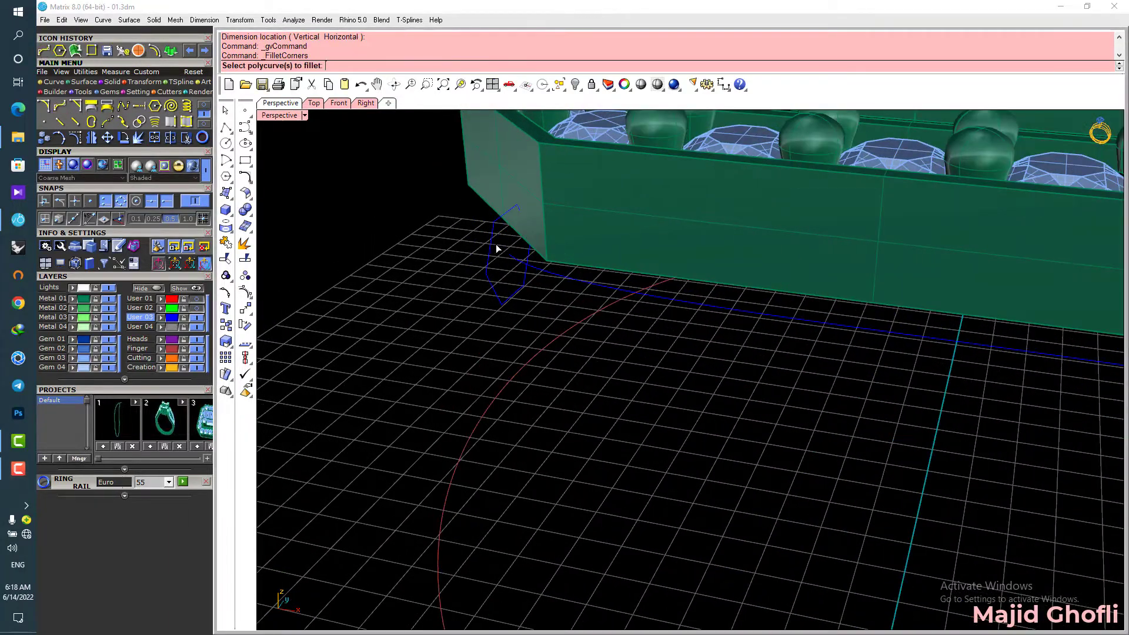
type(".1")
key("Return")
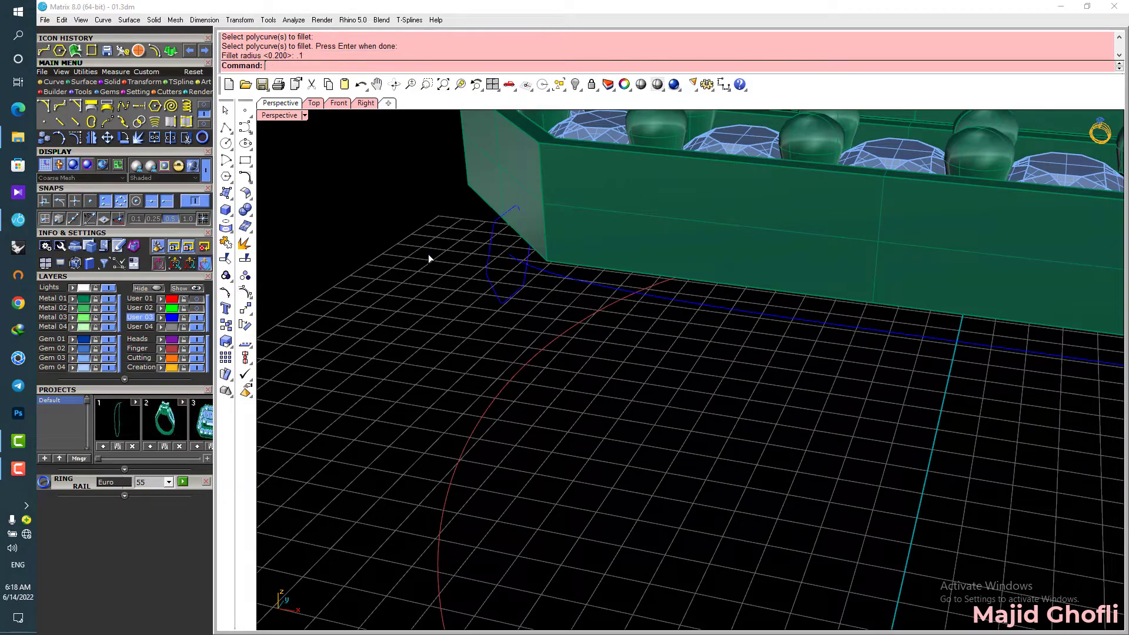
Step: Fillet the corners of the square profile curve at the base of the shank with a radius of 0.3
scroll(428, 254, "down", 5)
scroll(615, 388, "up", 8)
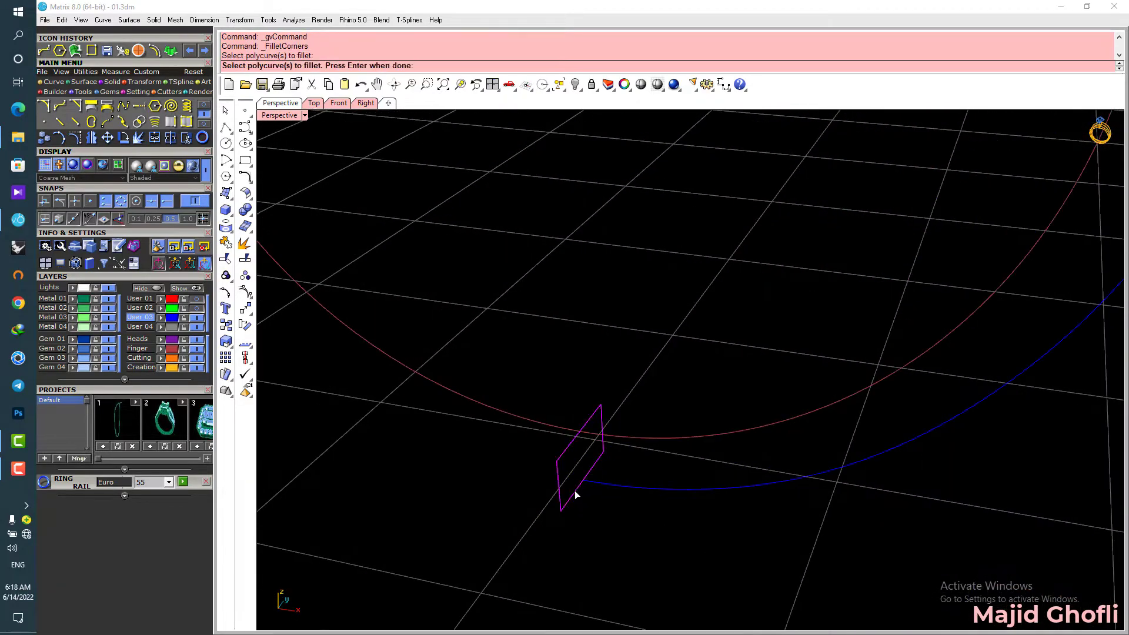
key("Return")
scroll(552, 391, "down", 10)
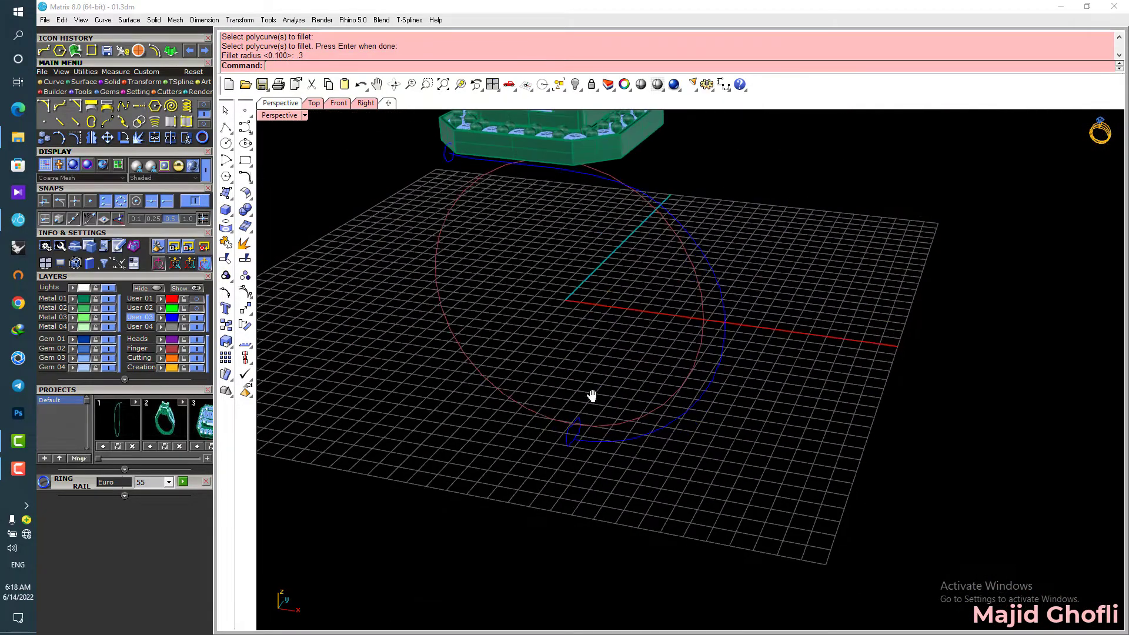
Step: Sweep the two filleted end profiles along the guide curve with a one-rail sweep to form the half shank
left_click(75, 51)
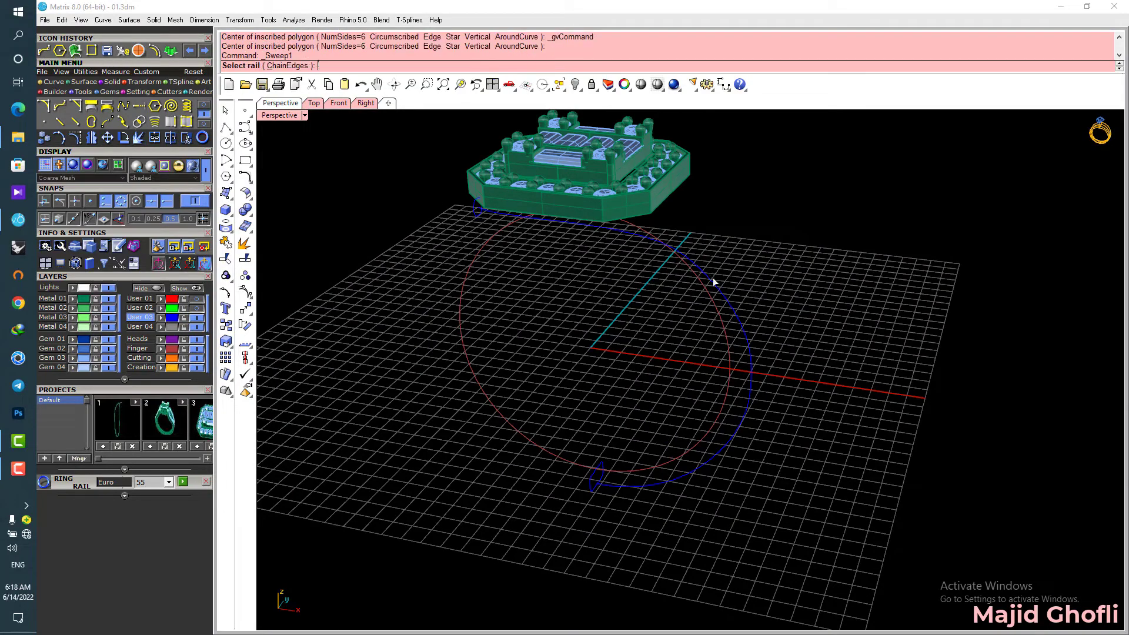
key("Return")
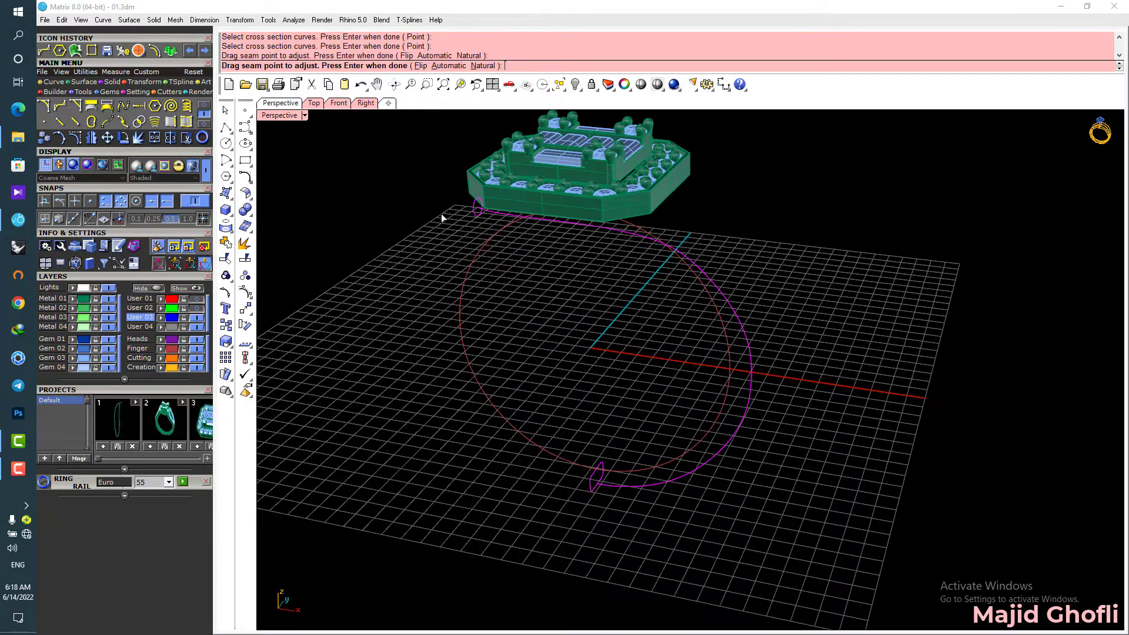
key("Return")
right_click_drag(713, 307, 824, 267)
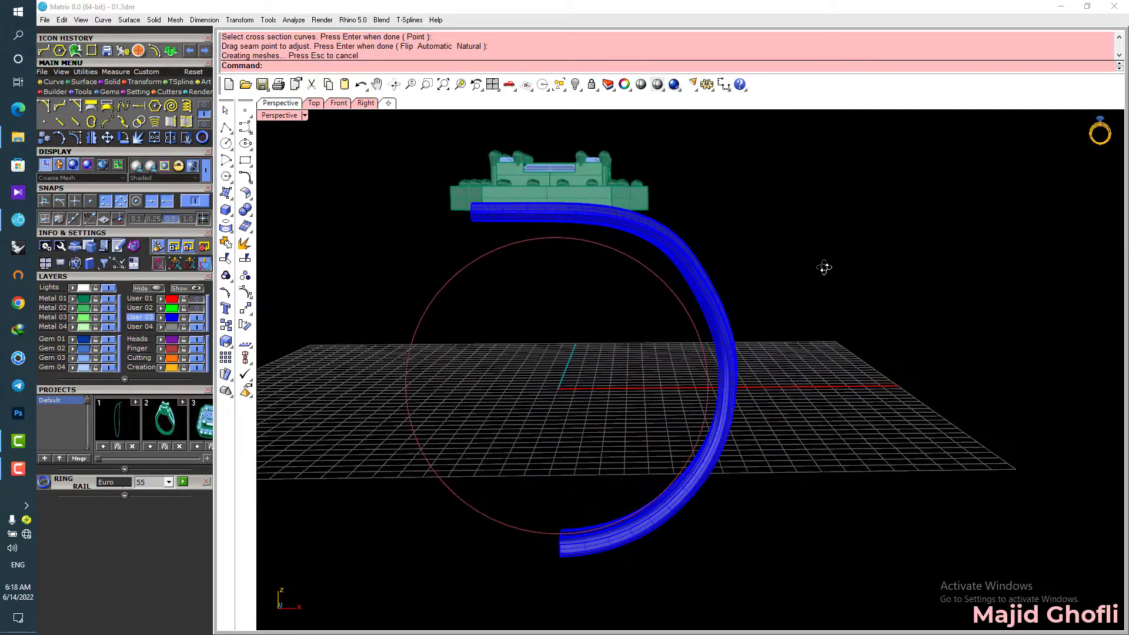
Step: Delete the swept half shank in the maximized Front view, keeping its guide curve and profiles
double_click(296, 117)
scroll(458, 446, "down", 5)
right_click_drag(470, 432, 522, 489)
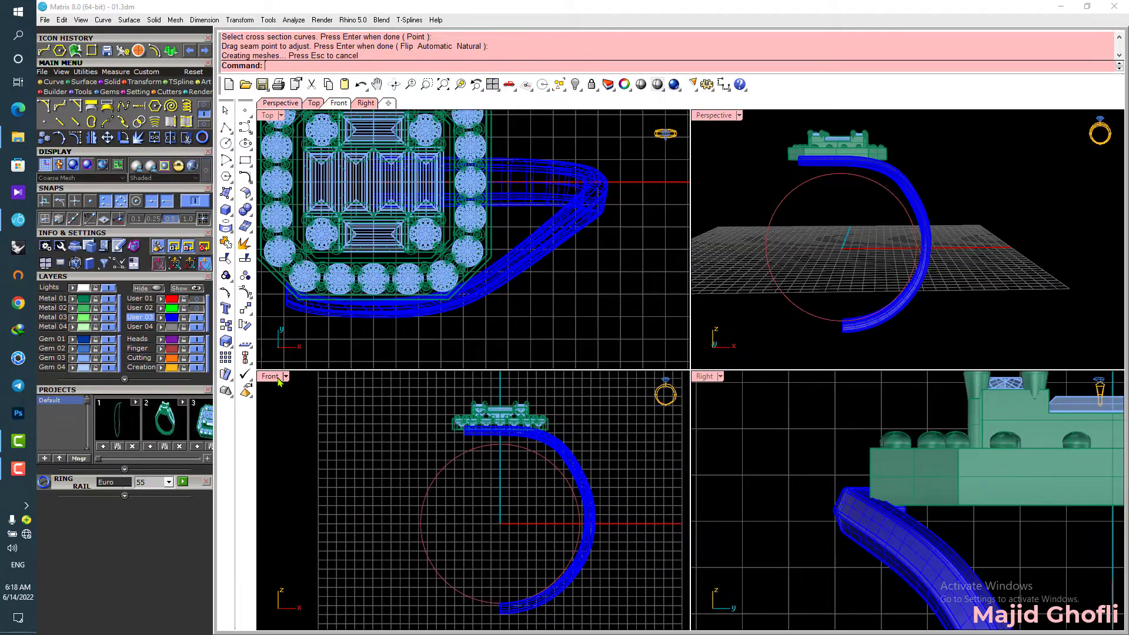
double_click(278, 382)
right_click_drag(598, 371, 529, 396)
right_click_drag(663, 400, 665, 335)
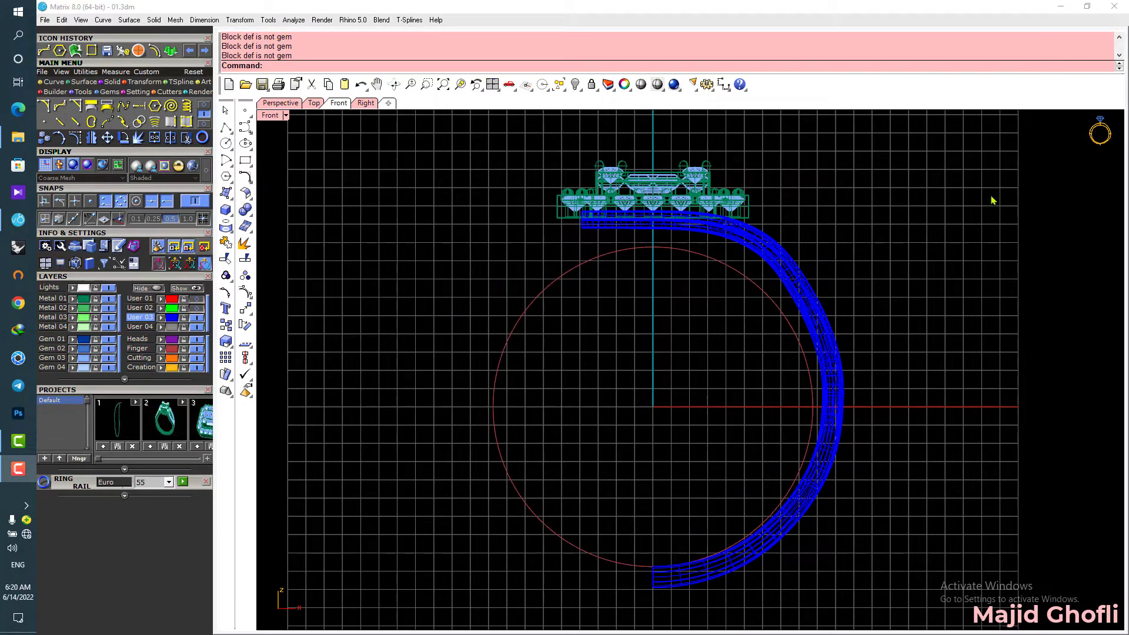
right_click_drag(990, 197, 875, 235)
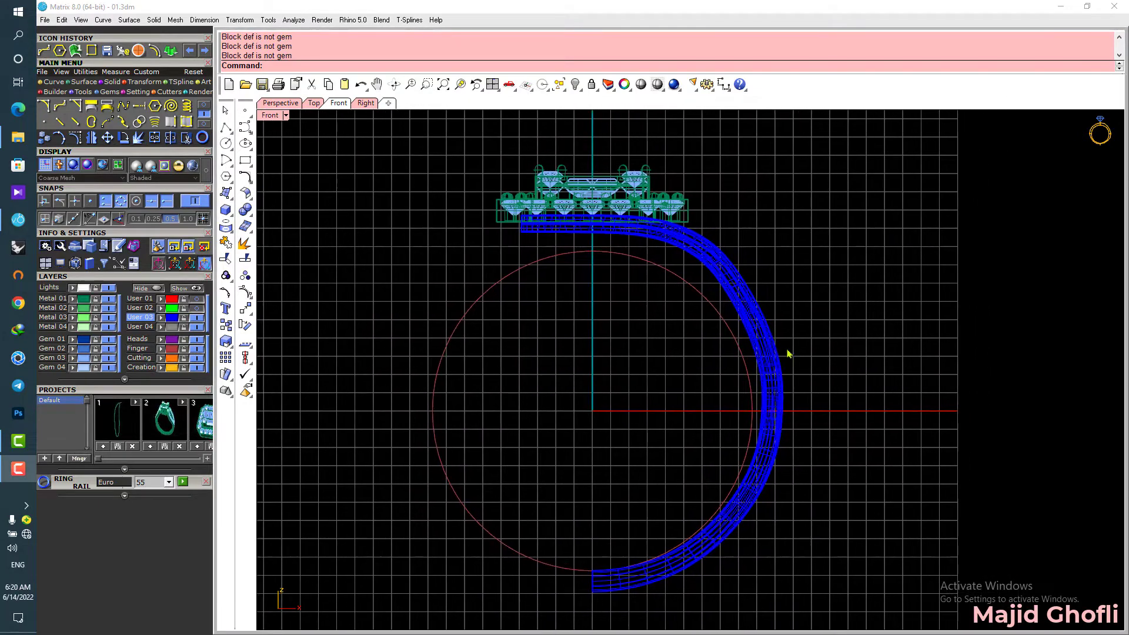
scroll(763, 364, "up", 2)
scroll(763, 364, "down", 2)
key("Delete")
Step: Turn on the guide curve's control points and move the four points along the ring's side slightly inward
left_click(766, 340)
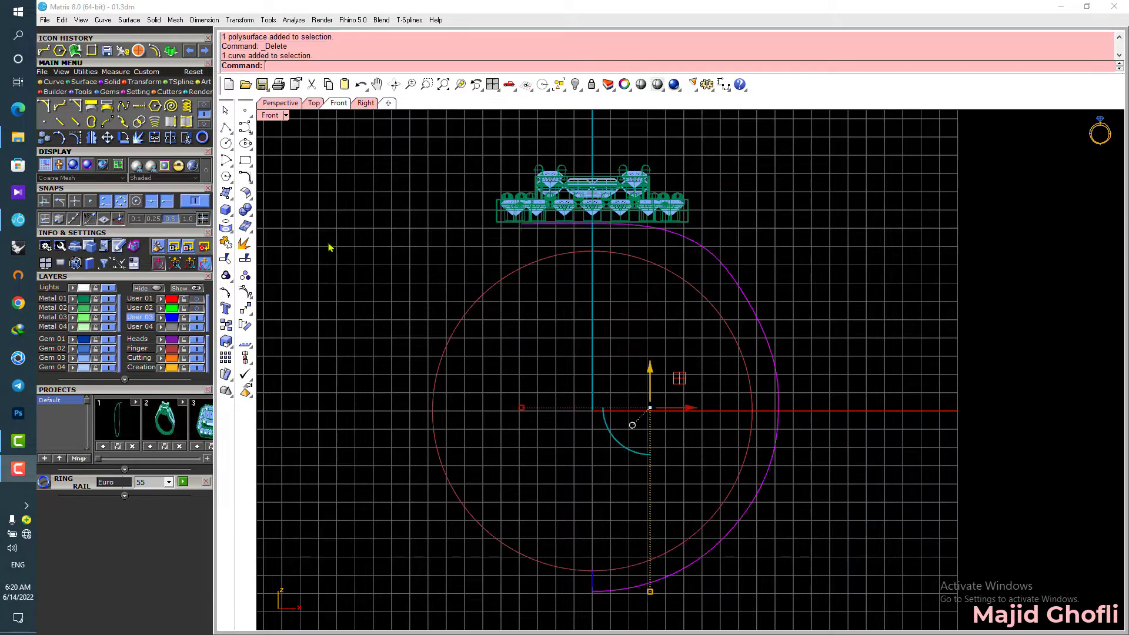
left_click(75, 138)
scroll(786, 461, "up", 2)
right_click_drag(663, 328, 663, 285)
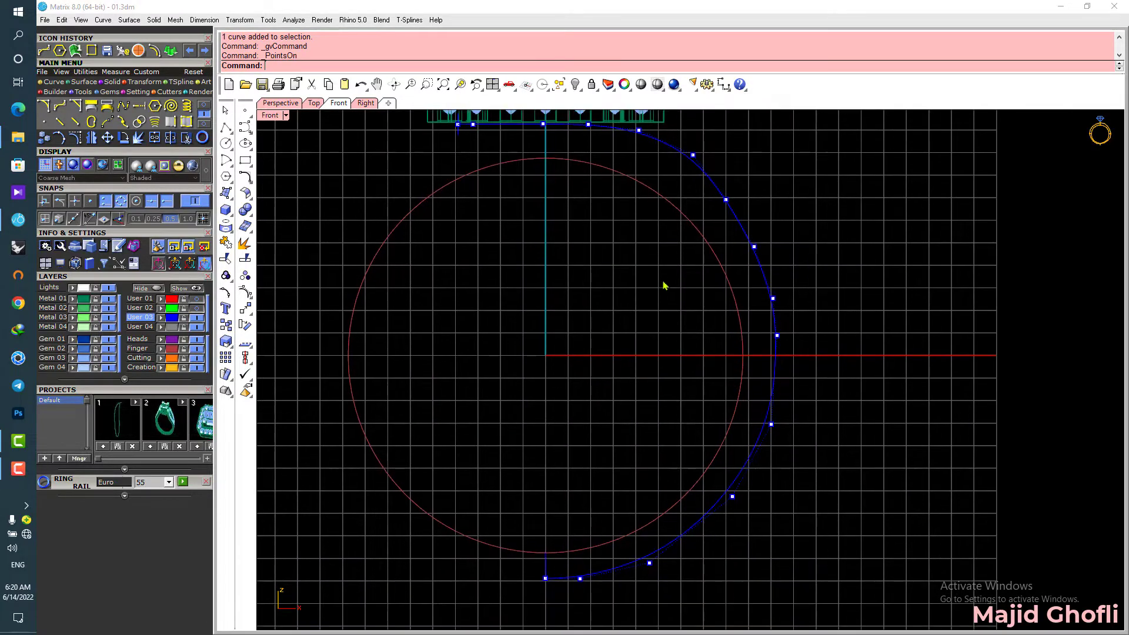
left_click_drag(834, 531, 834, 531)
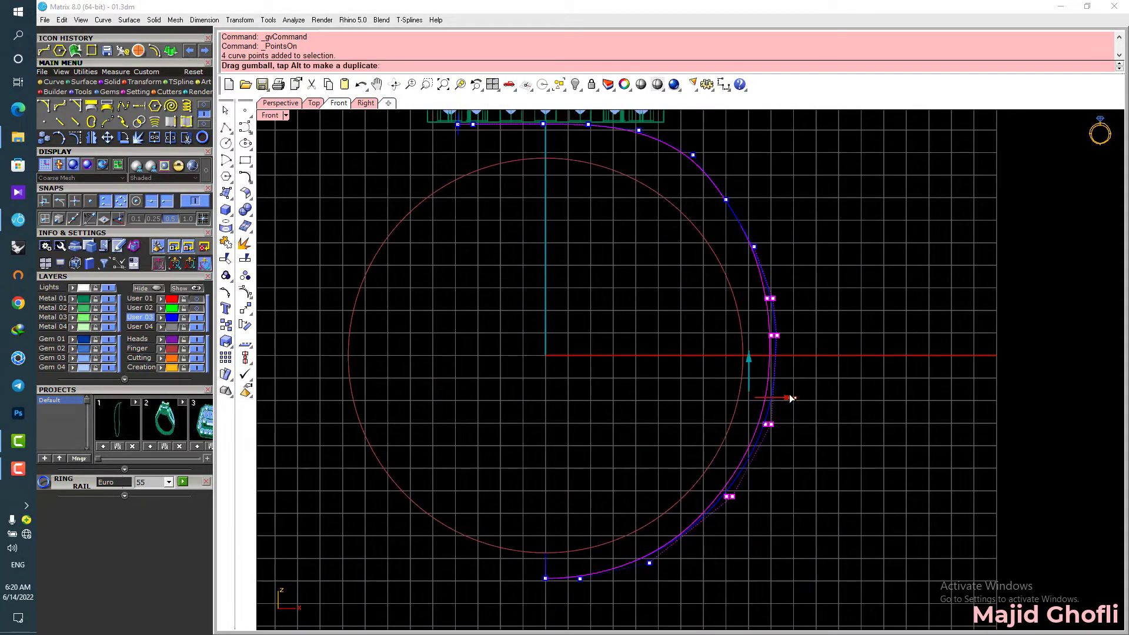
left_click_drag(789, 398, 789, 398)
left_click(827, 299)
Step: Move the three shoulder control points of the guide curve slightly inward toward the finger circle
mouse_move(826, 299)
right_mouse_down()
mouse_move(834, 330)
mouse_move(827, 305)
right_mouse_up()
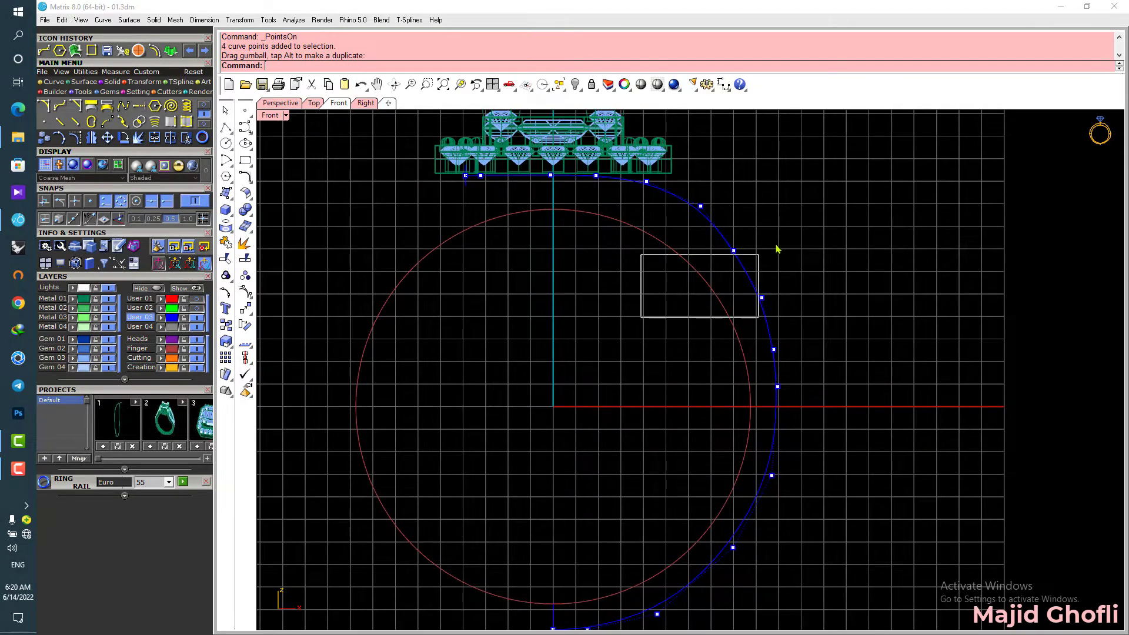
left_click_drag(776, 250, 781, 203)
scroll(758, 270, "up", 2)
left_click_drag(747, 268, 746, 268)
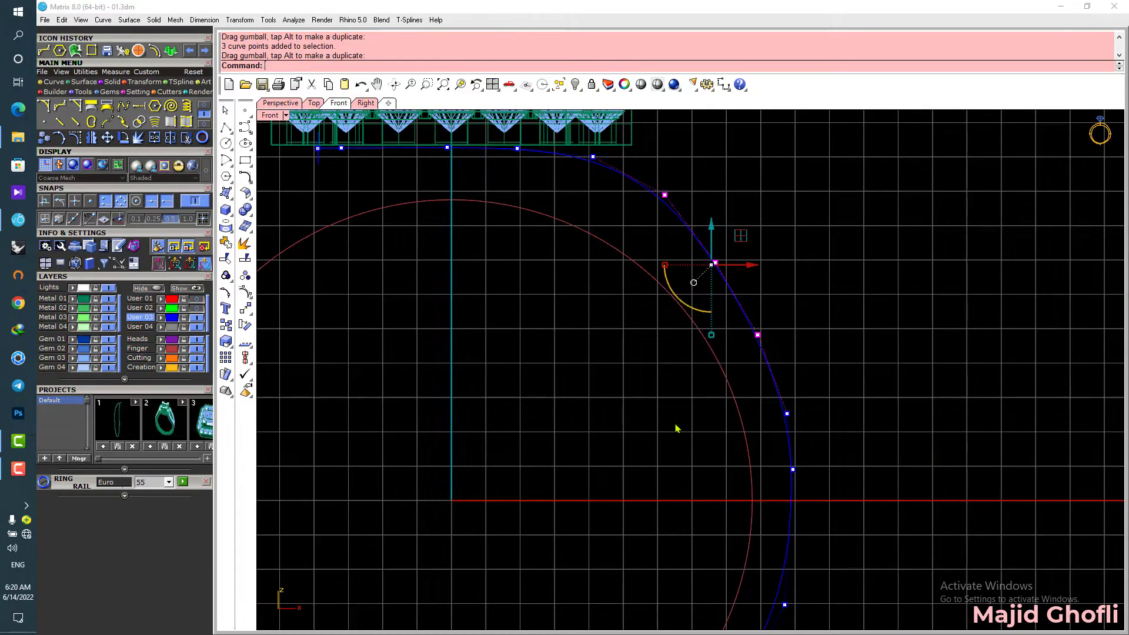
left_click(675, 429)
Step: Turn off the control points and sweep both end profiles along the adjusted guide curve with the Freeform, Do not simplify options
right_click_drag(675, 425, 662, 339)
scroll(715, 372, "down", 2)
scroll(676, 379, "down", 4)
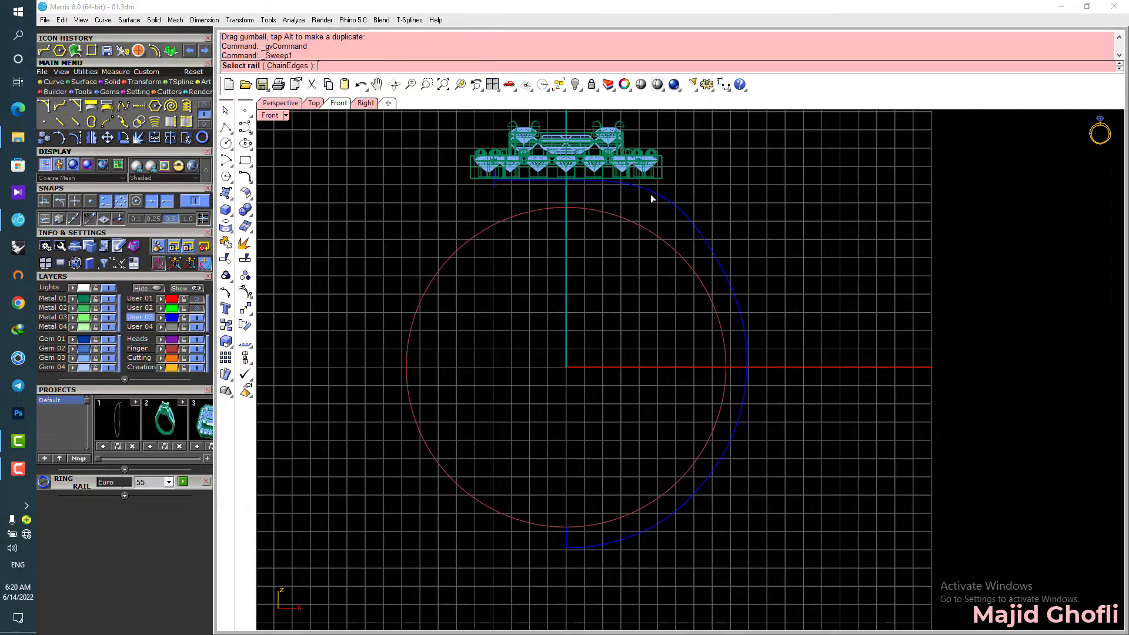
left_click(566, 536)
key("Return")
key("Return")
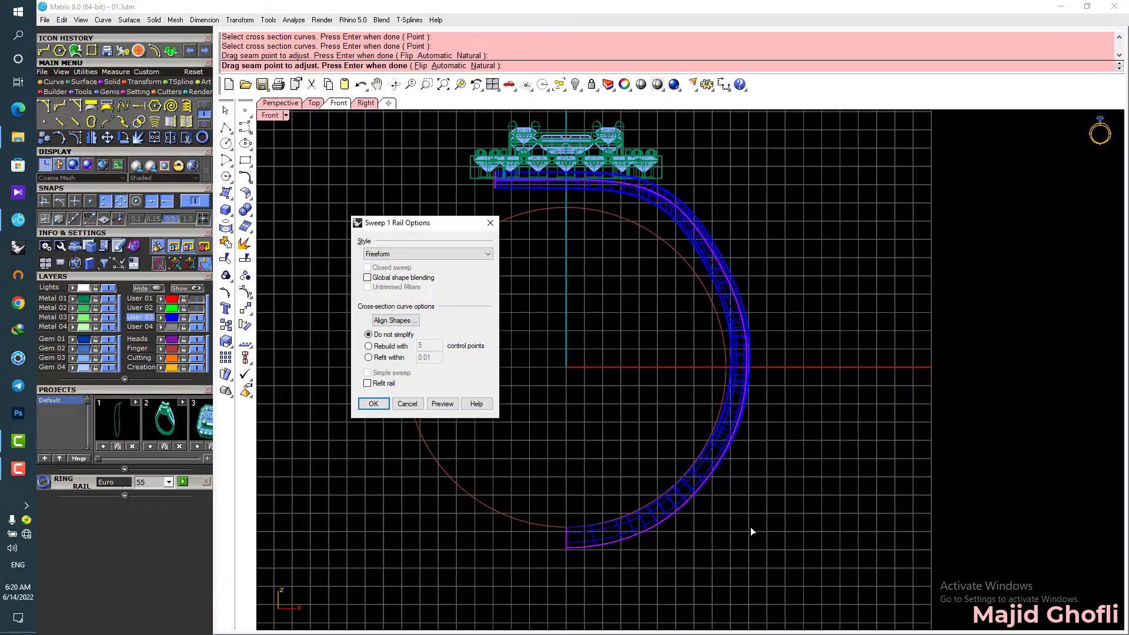
key("Return")
Step: Examine how the swept half shank follows the finger circle and meets the head in the Front view
right_click_drag(767, 322, 799, 348)
scroll(744, 379, "up", 2)
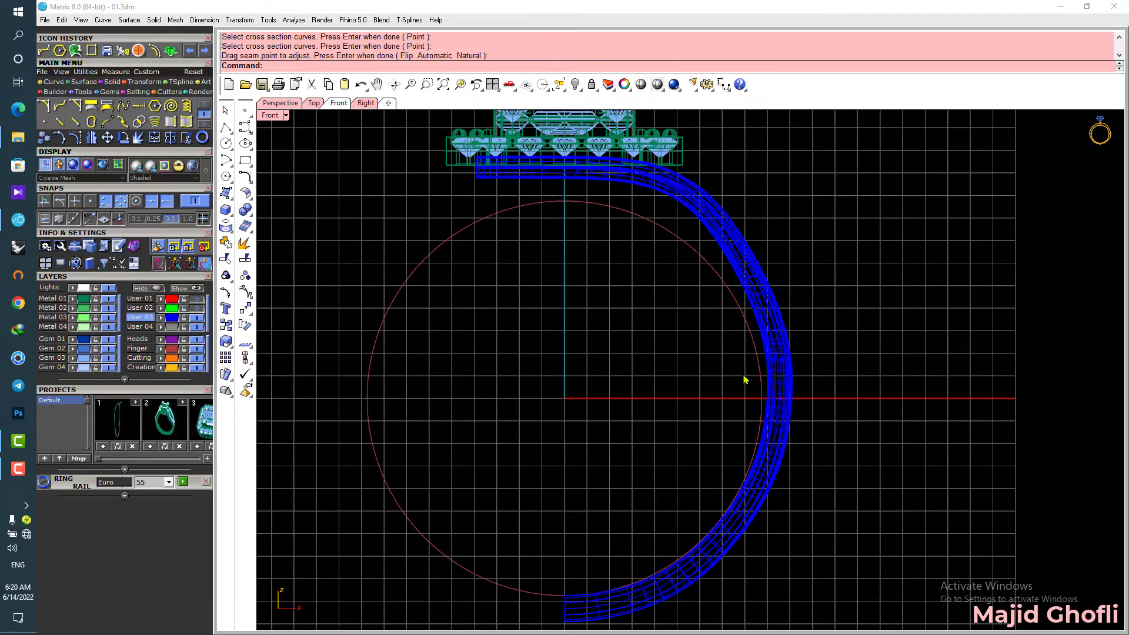
scroll(629, 579, "up", 1)
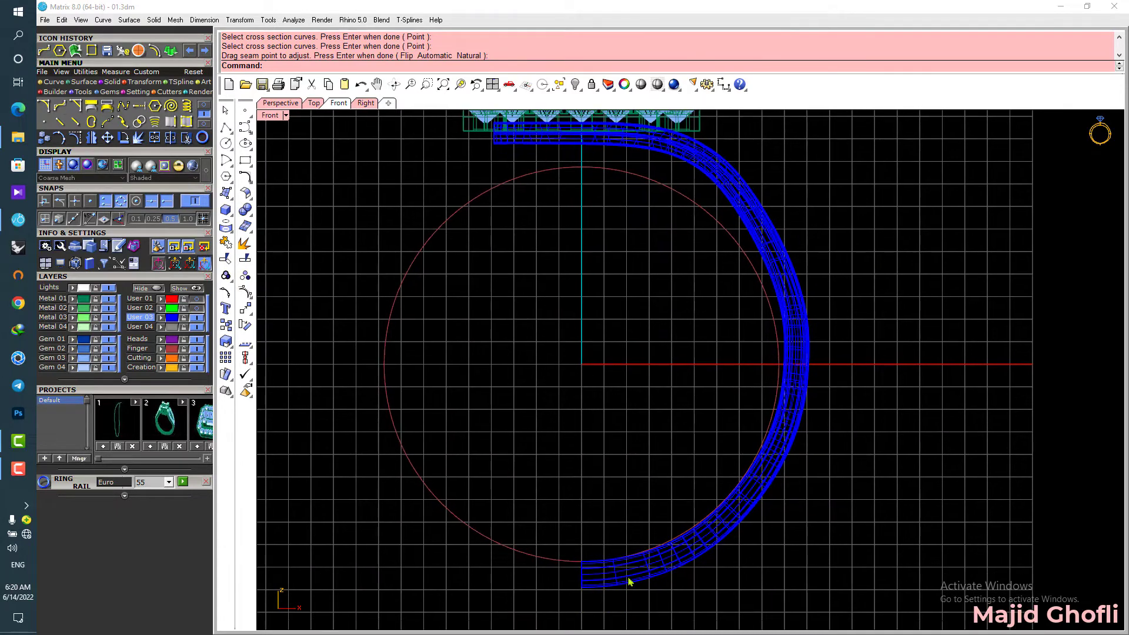
scroll(649, 504, "up", 2)
left_click(767, 472)
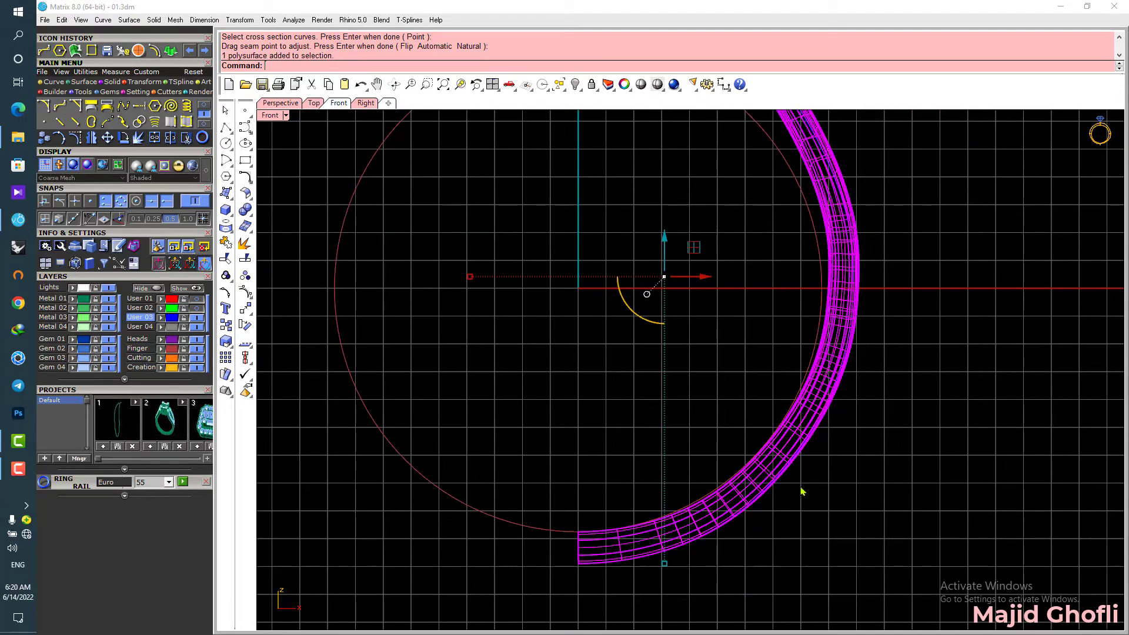
left_click(788, 469)
left_click(789, 463)
scroll(789, 461, "down", 4)
scroll(773, 205, "up", 4)
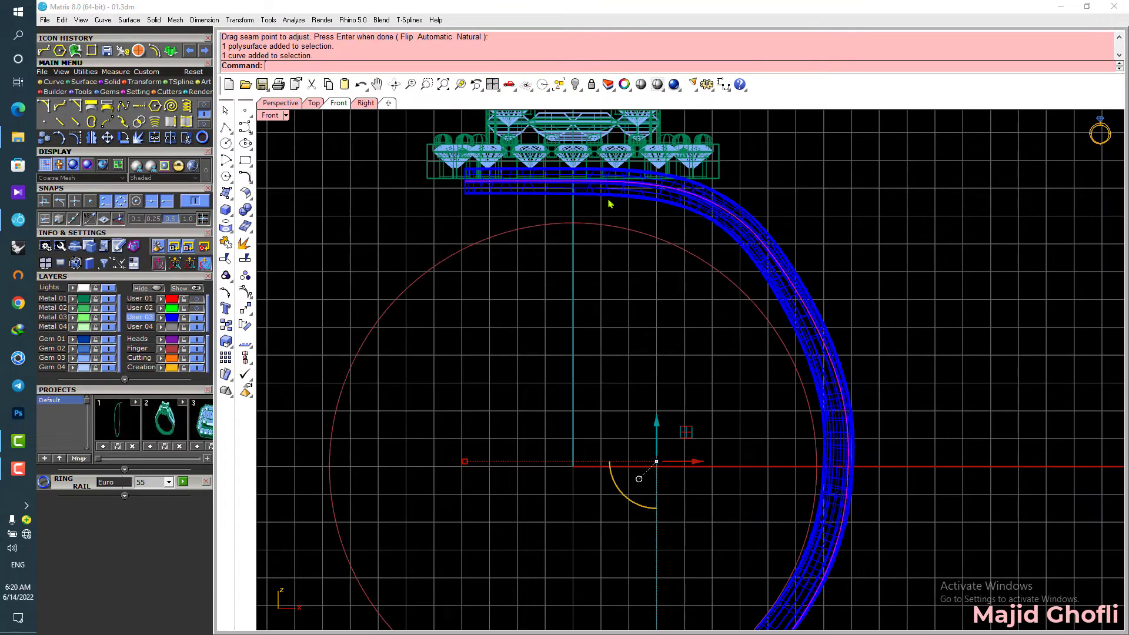
Step: Select the head-end profile curve and move it down until the shank sits just below the head's base
scroll(520, 188, "down", 2)
scroll(475, 212, "up", 2)
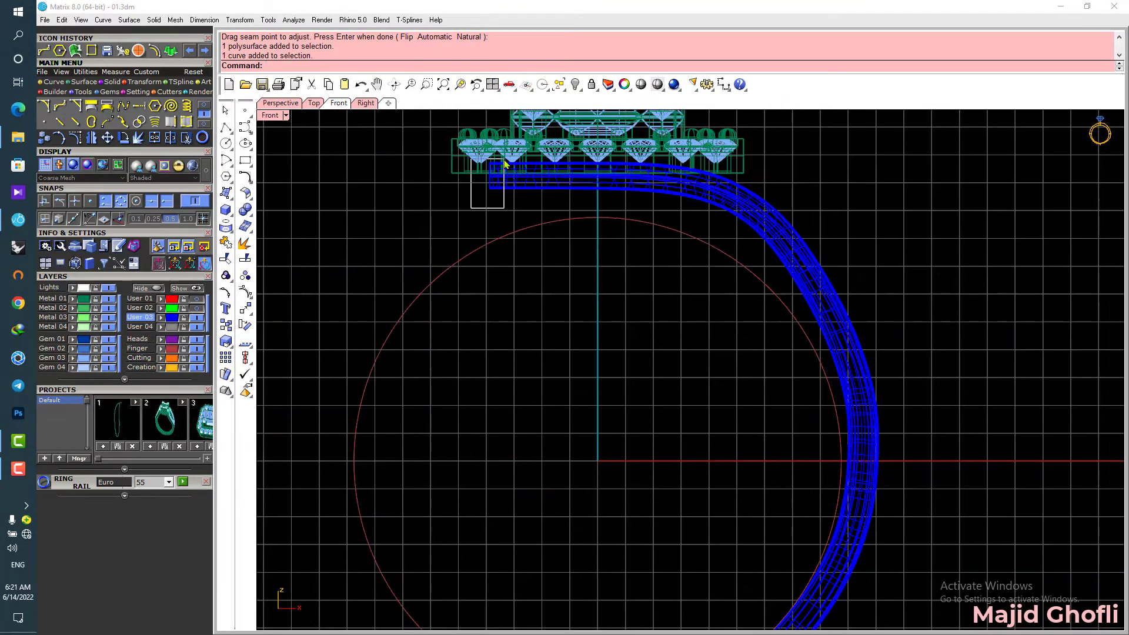
left_click_drag(504, 160, 503, 159)
scroll(492, 188, "up", 4)
scroll(491, 153, "down", 1)
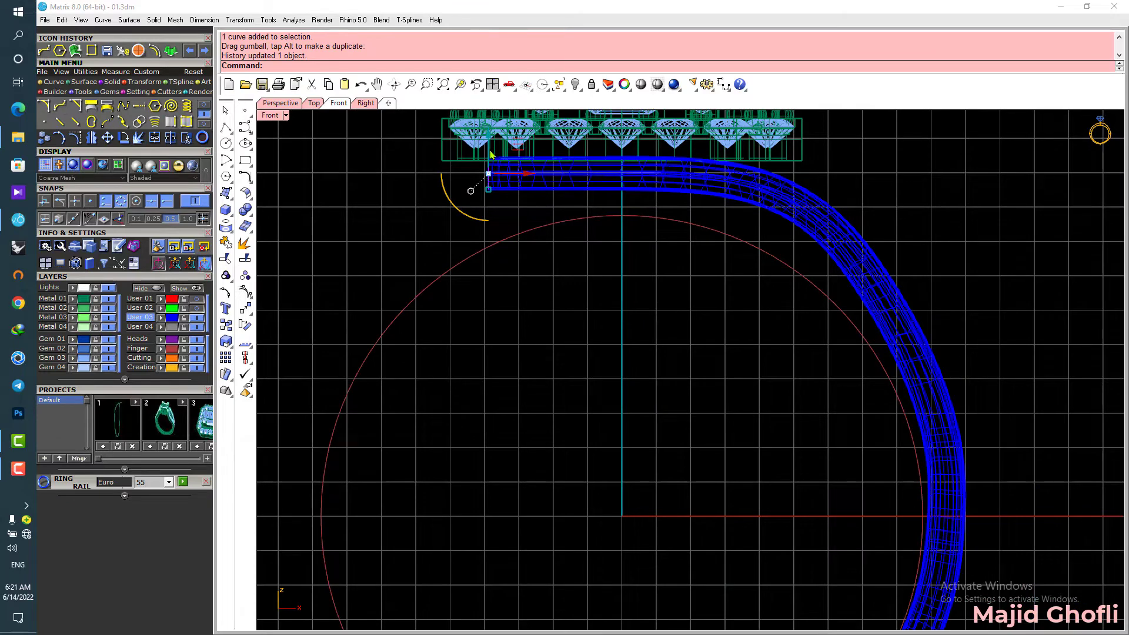
left_click_drag(488, 161, 488, 162)
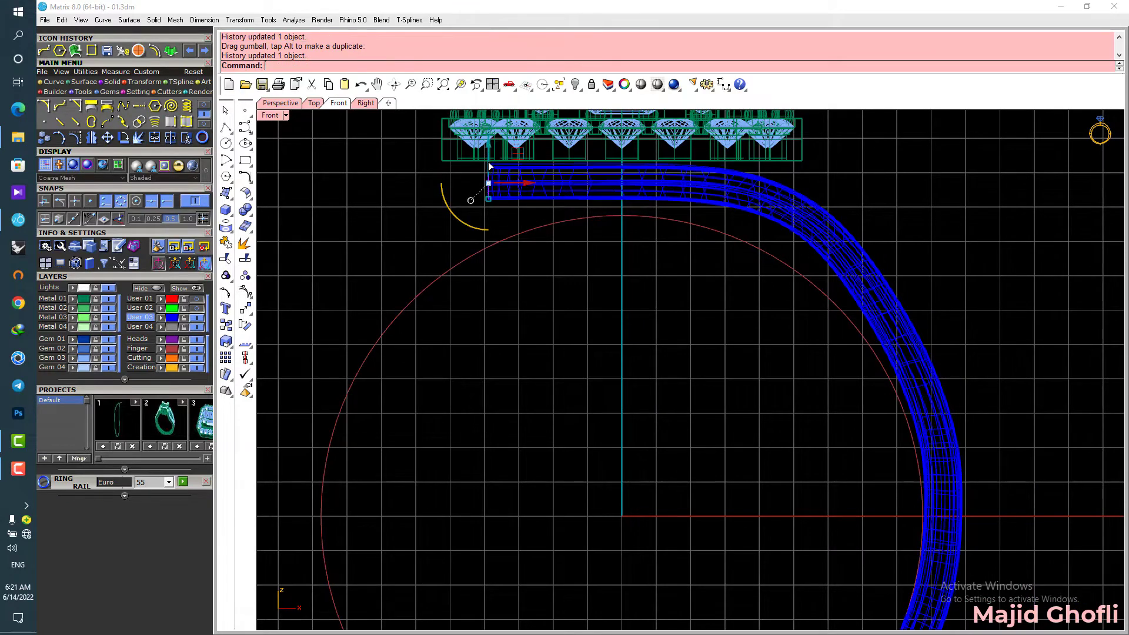
Step: Lower the head-end profile further until the shank's underside rests at the top of the finger circle
scroll(548, 170, "down", 4)
scroll(546, 239, "up", 2)
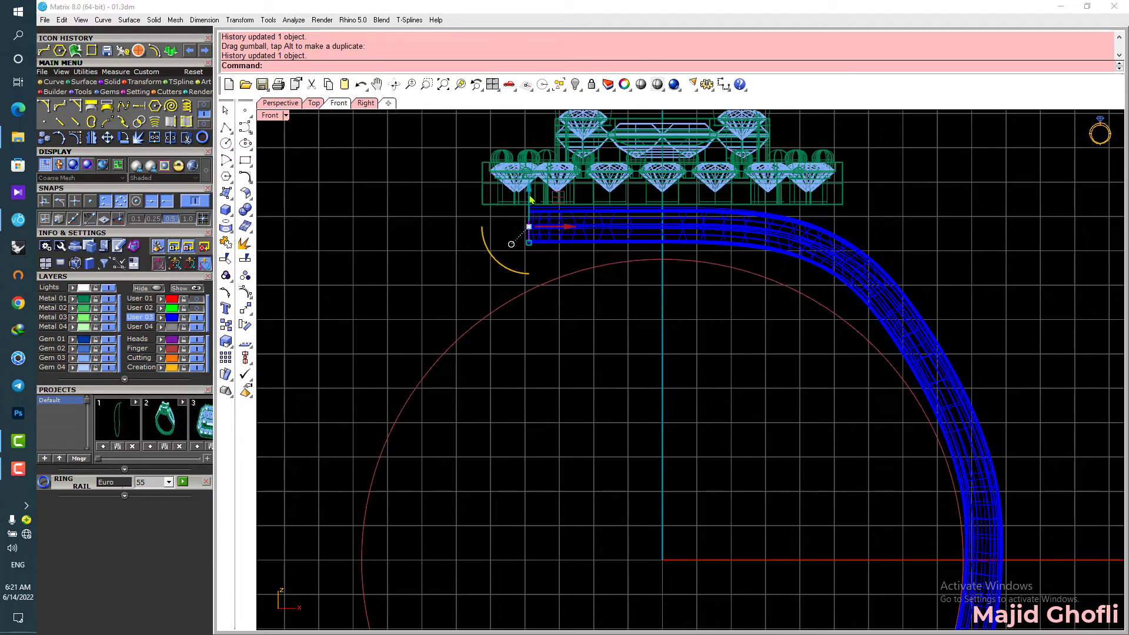
left_click_drag(529, 205, 529, 207)
scroll(529, 205, "down", 4)
right_click_drag(710, 306, 730, 263)
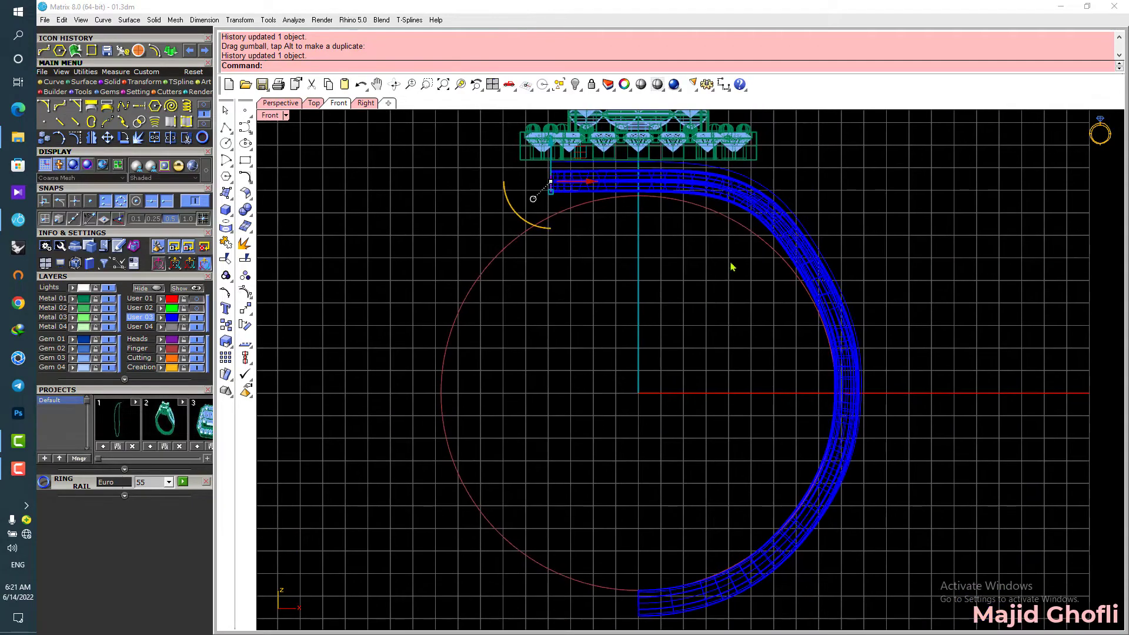
scroll(564, 191, "up", 3)
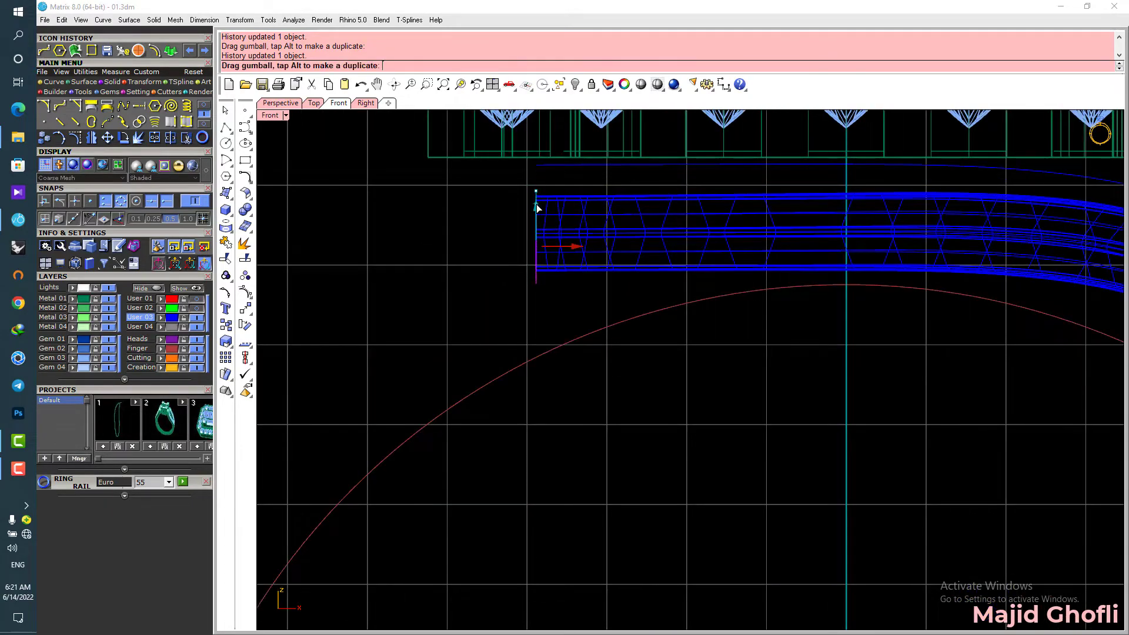
left_click_drag(536, 203, 537, 204)
scroll(538, 203, "down", 10)
right_click_drag(587, 267, 630, 244)
scroll(710, 235, "up", 3)
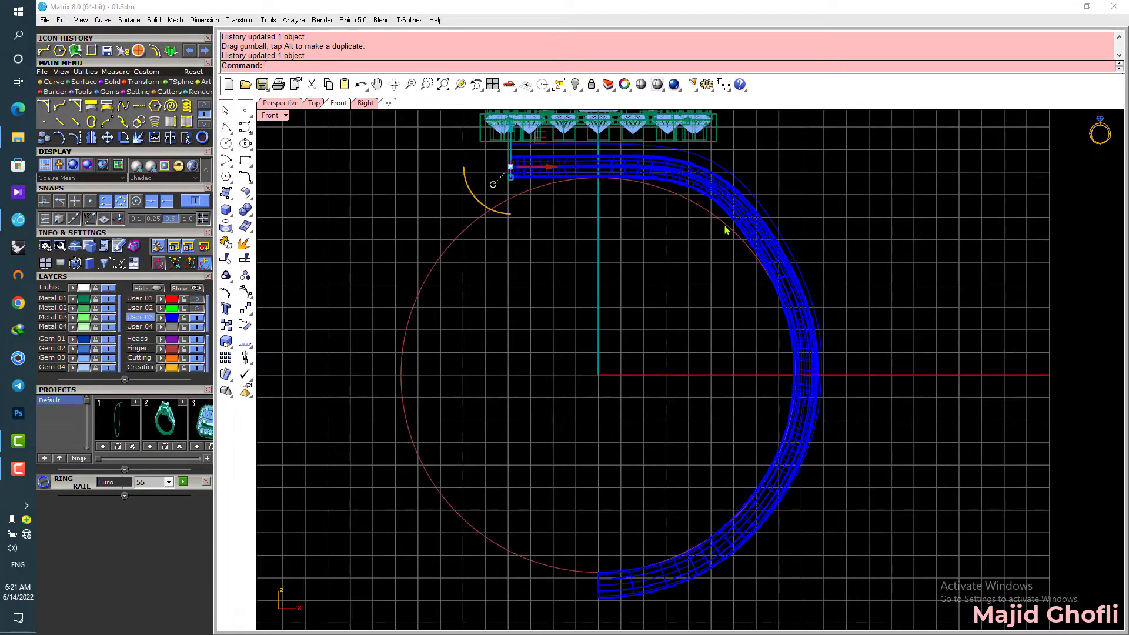
scroll(740, 233, "down", 2)
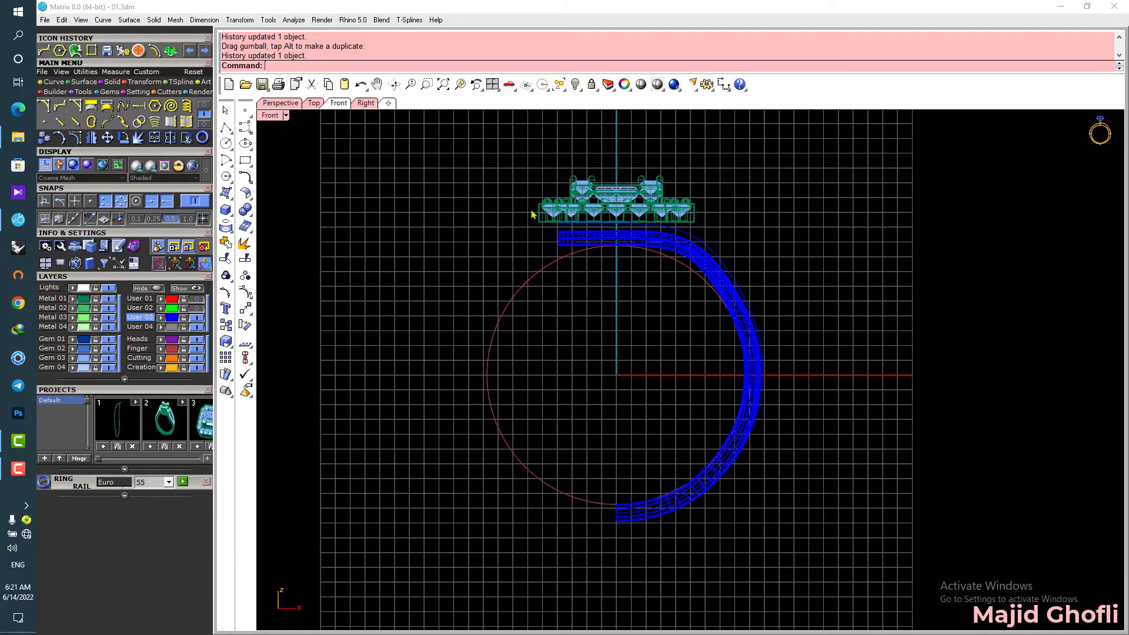
Step: Maximize the Perspective view and display the green basket beneath the head together with the shank
double_click(275, 117)
double_click(710, 115)
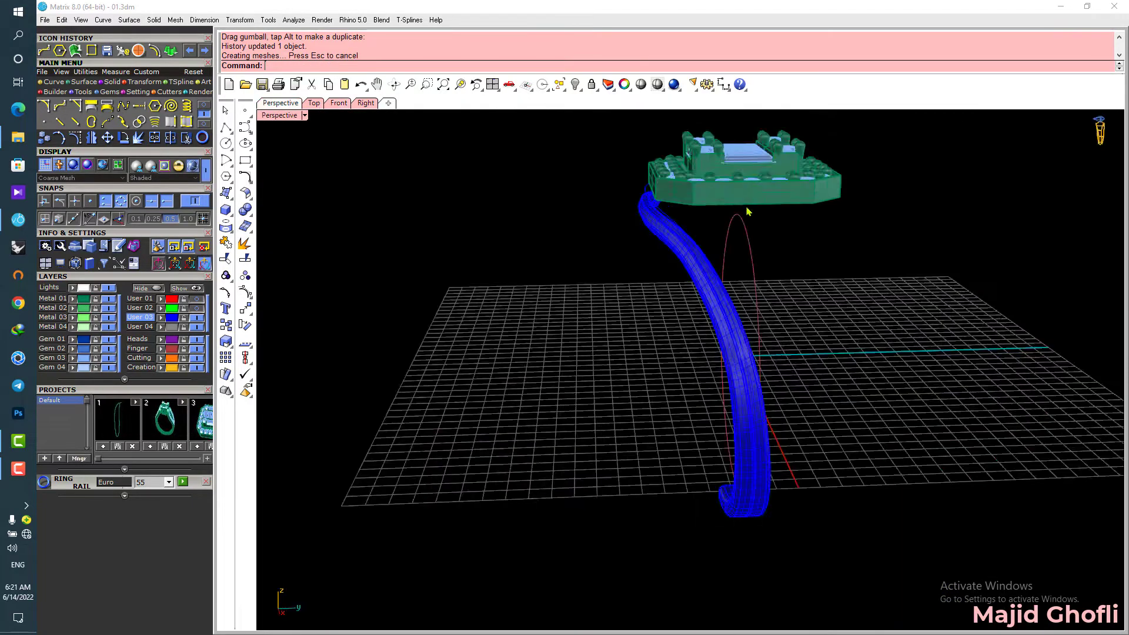
right_click_drag(747, 209, 594, 235)
right_click_drag(457, 328, 701, 338)
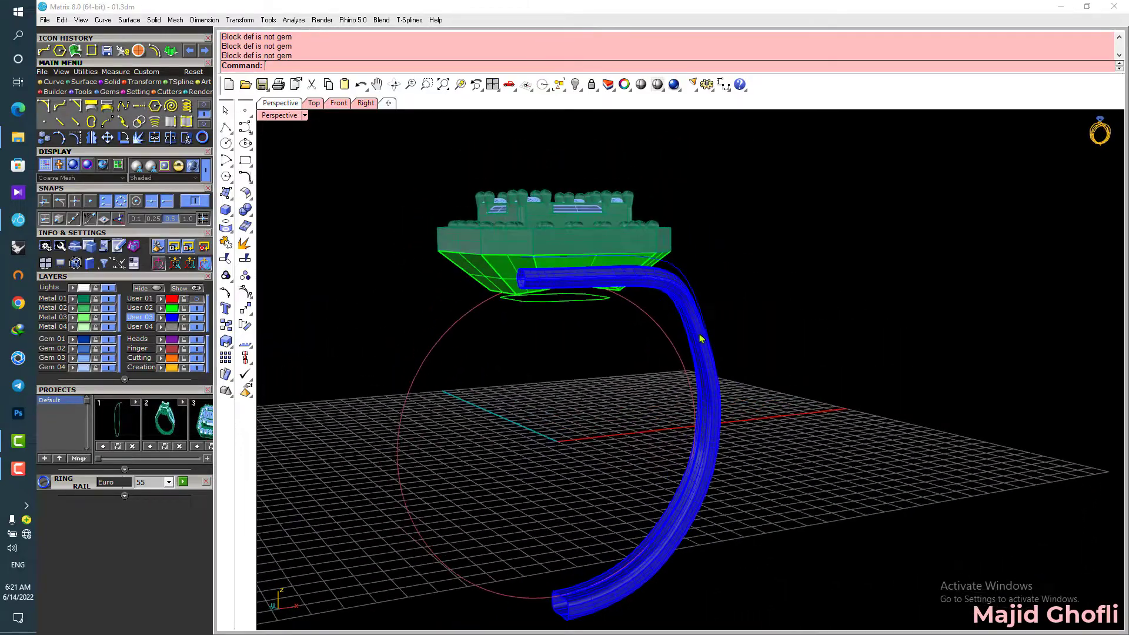
Step: Select the head, its gems and the green basket, excluding the shank's end profile, and move them down toward the shank
left_click_drag(606, 289, 608, 290)
scroll(571, 208, "up", 3)
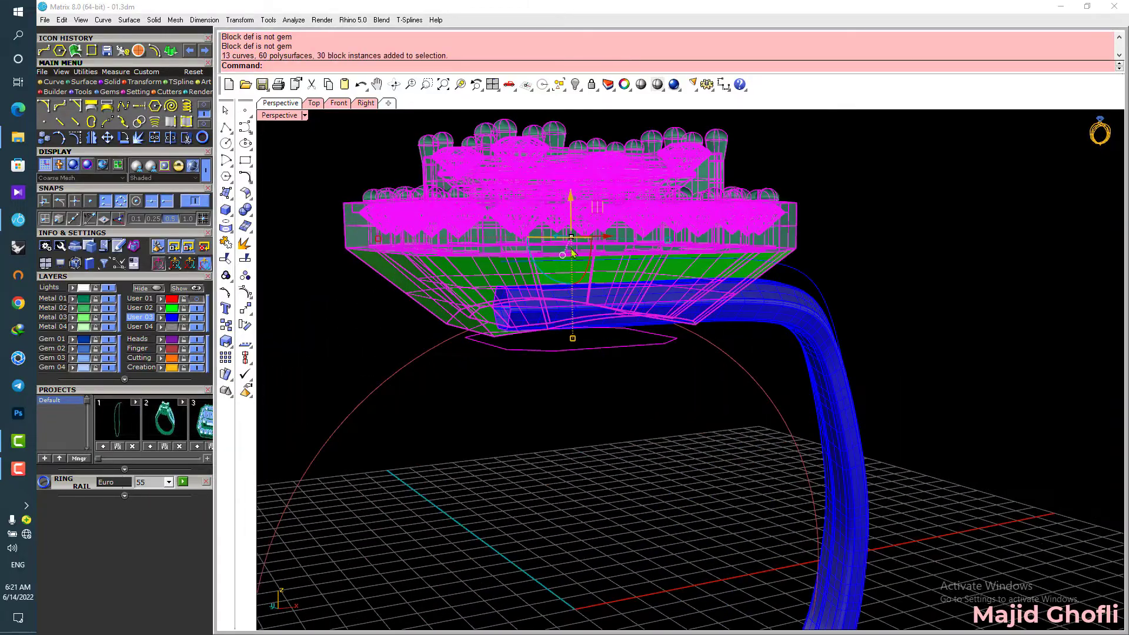
scroll(501, 337, "up", 5)
left_click(501, 334, "ctrl")
left_click(500, 333, "ctrl")
scroll(499, 333, "down", 4)
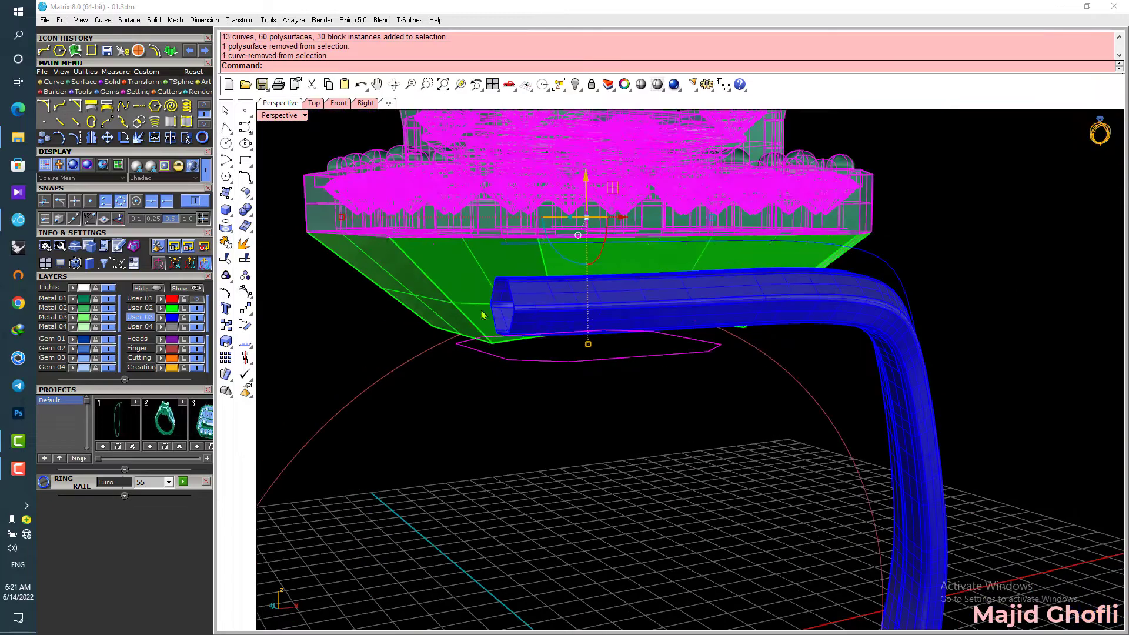
left_click(482, 317, "shift")
scroll(479, 341, "down", 6)
scroll(530, 285, "up", 4)
left_click_drag(520, 259, 519, 283)
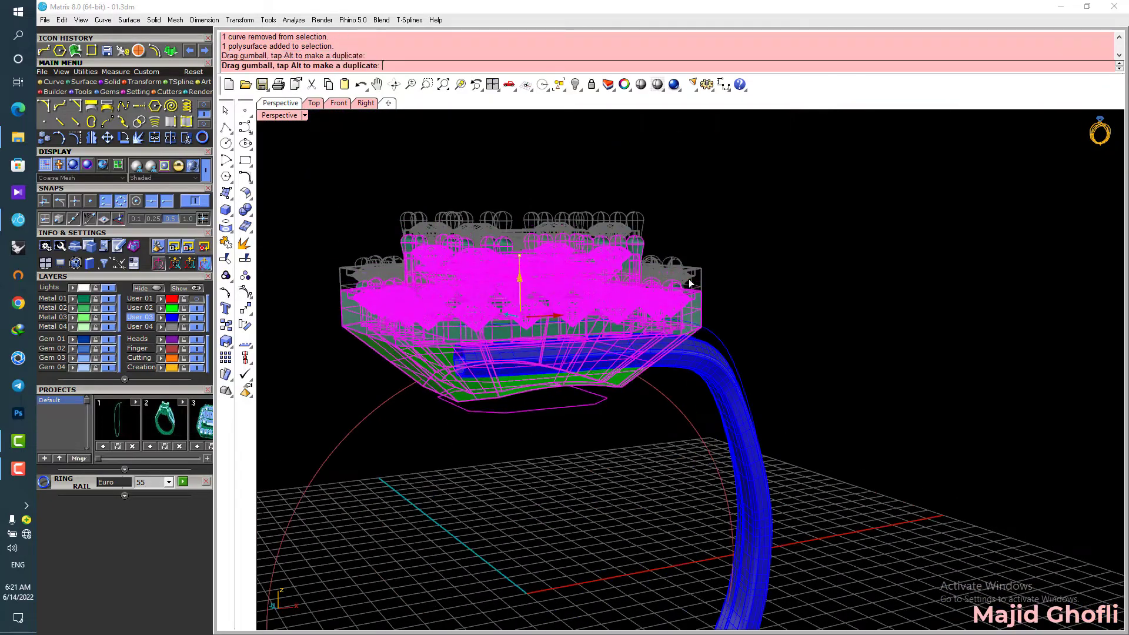
Step: Nudge the selected head and basket slightly further down onto the shank and clear the selection
right_click_drag(820, 276, 627, 277)
scroll(550, 283, "up", 5)
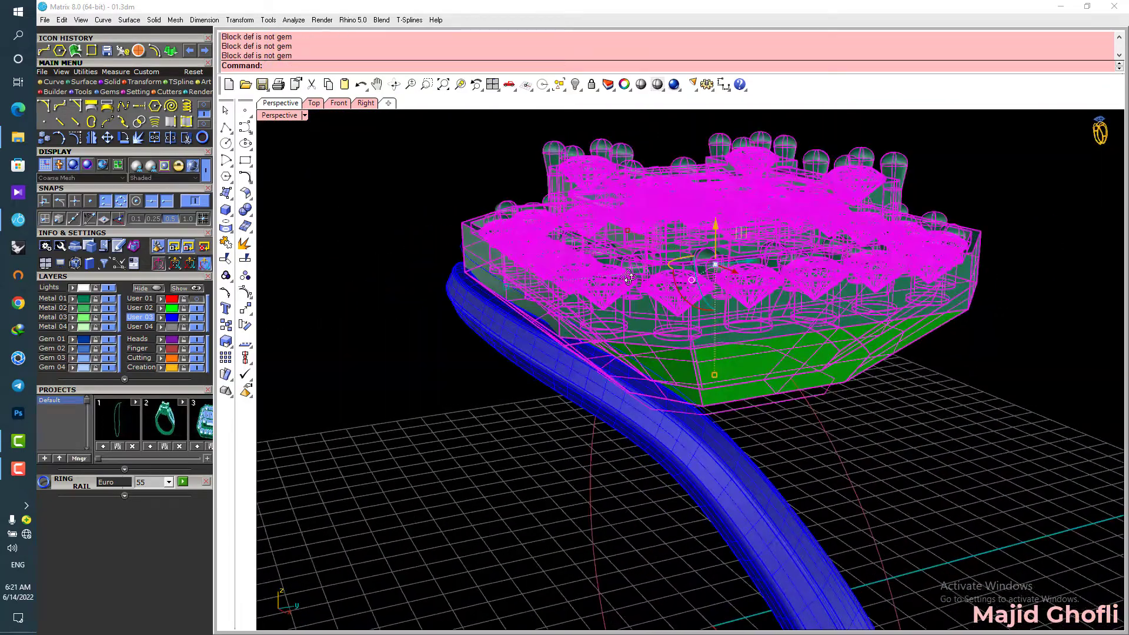
scroll(650, 272, "up", 3)
left_click_drag(737, 225, 738, 231)
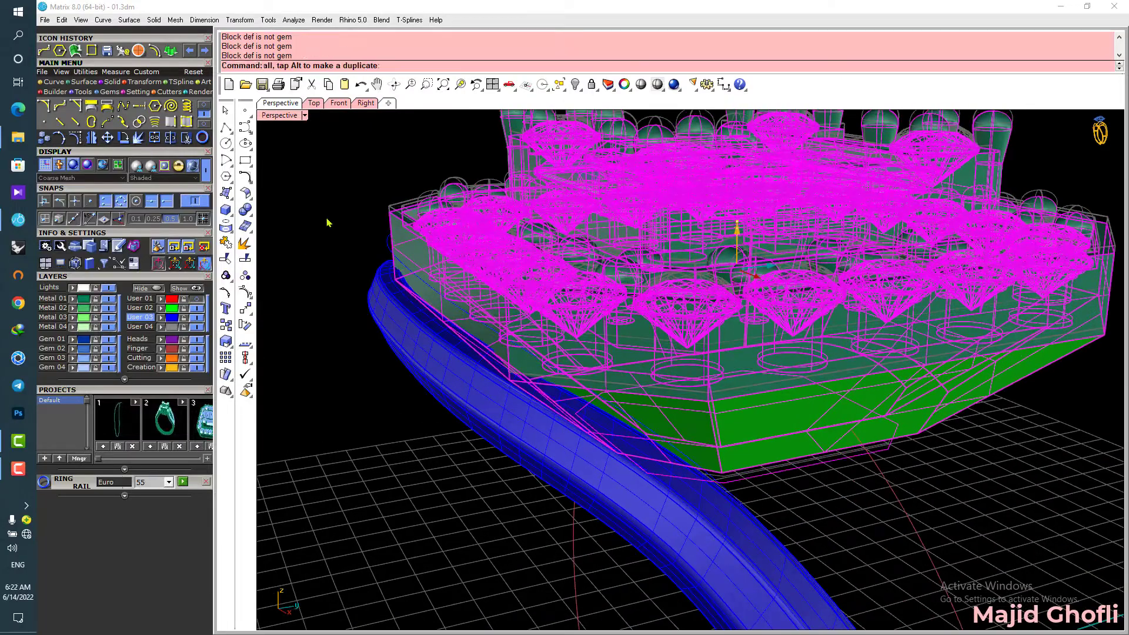
left_click(328, 223)
Step: Rotate a copy of the shank 180 degrees about the origin to form the opposite half of the ring
right_click_drag(352, 238, 605, 300)
scroll(606, 300, "down", 3)
left_click(605, 288)
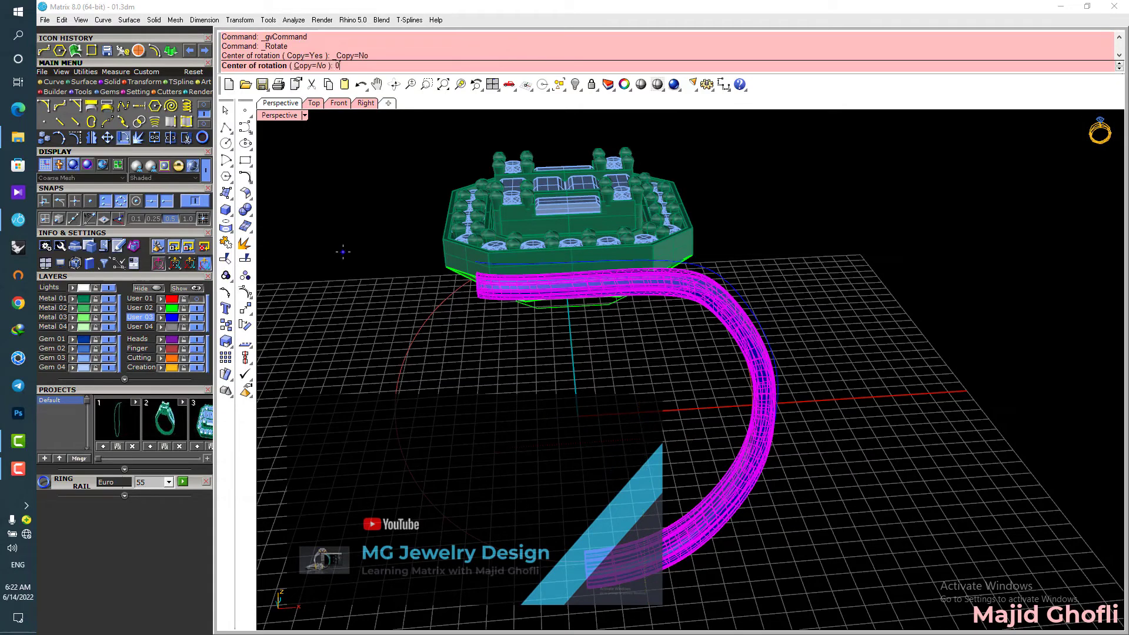
key("Return")
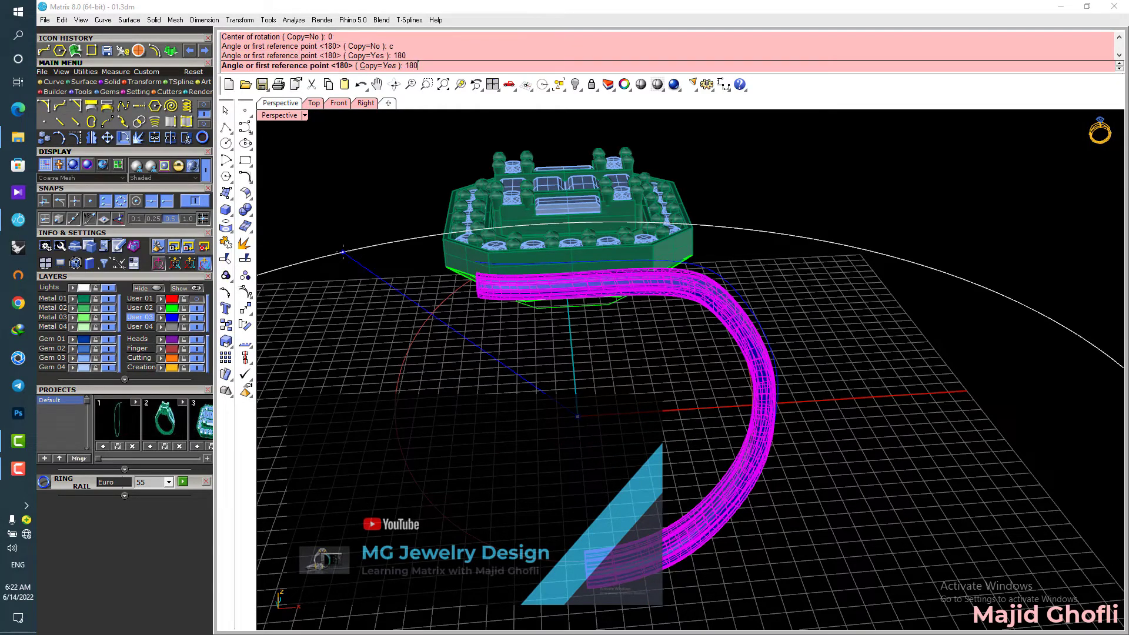
key("Return")
right_click_drag(347, 257, 544, 353)
Step: Select both shank halves and trim the green basket's underside to the finger circle with the ring rail cutter
left_click(543, 563, "shift")
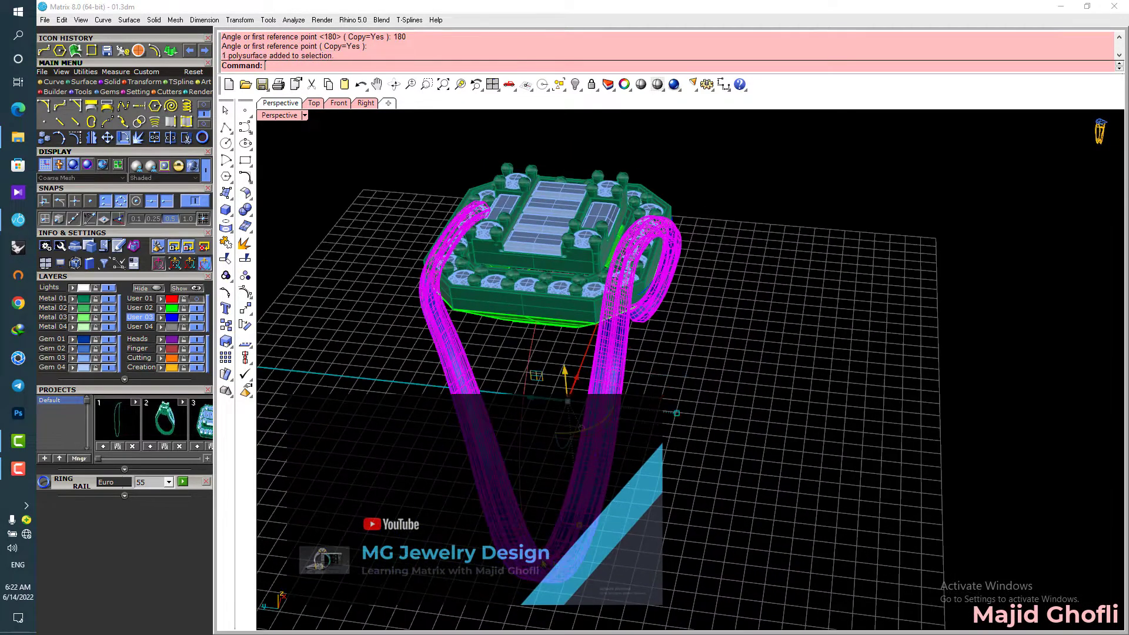
left_click(112, 91)
right_click_drag(740, 315, 612, 288)
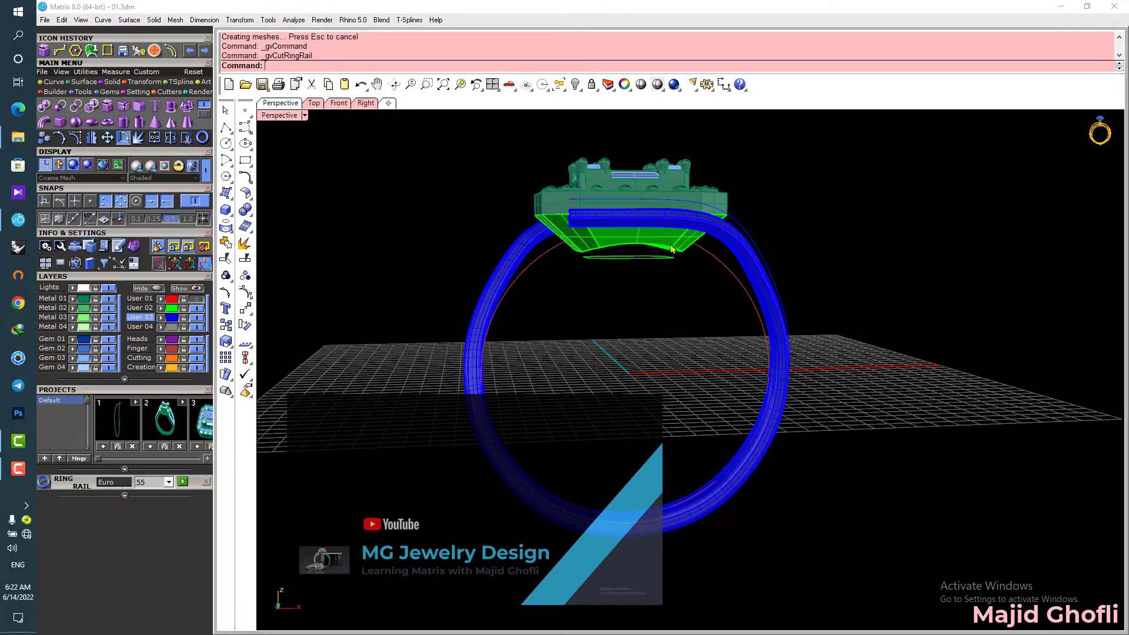
right_click_drag(727, 265, 1122, 267)
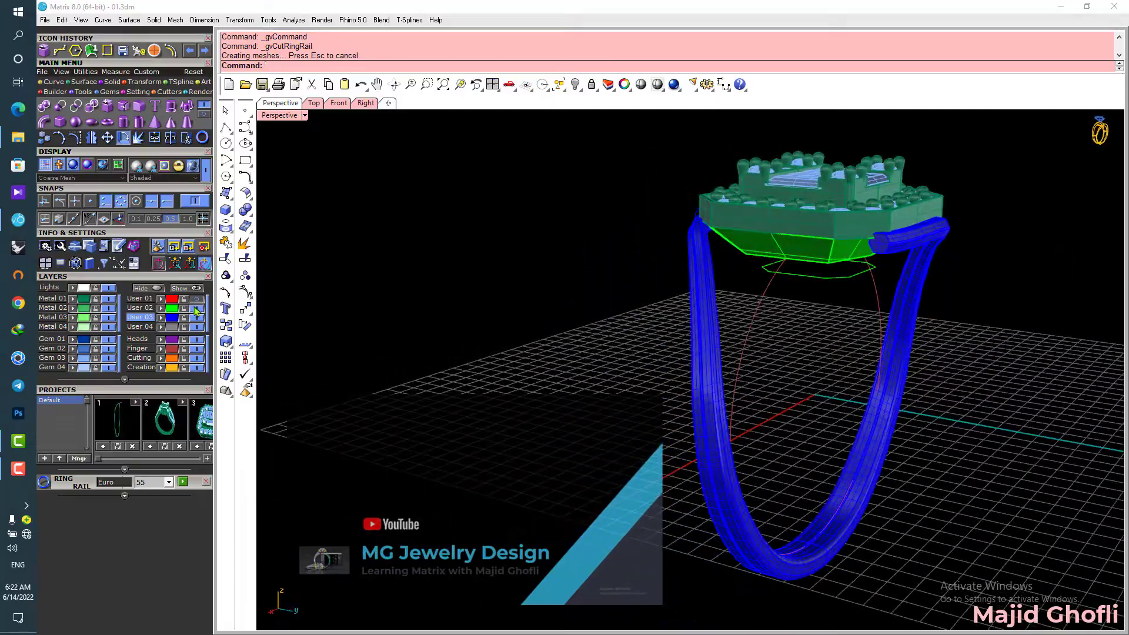
Step: Try an edge fillet on the ring model and undo it
right_click_drag(764, 369, 529, 359)
scroll(864, 272, "up", 8)
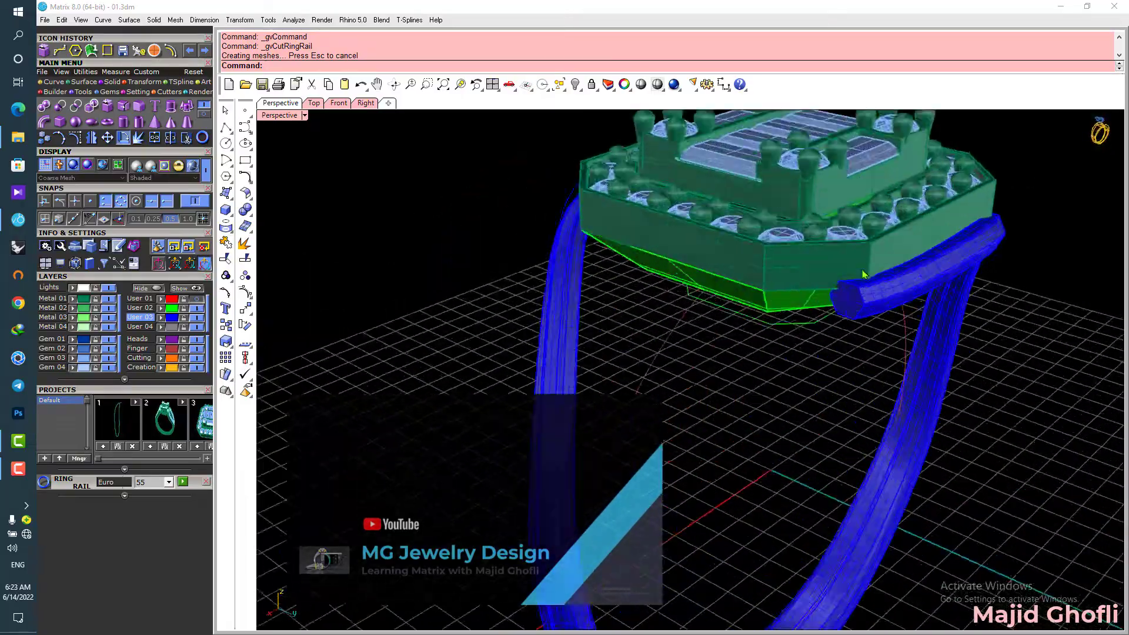
left_click(142, 106)
key("ctrl+z")
Step: Inspect the ring from several angles in the My Favorite (ICE) display mode and return the Perspective view to Shaded
scroll(403, 268, "down", 8)
right_click_drag(403, 268, 818, 296)
left_click(288, 117)
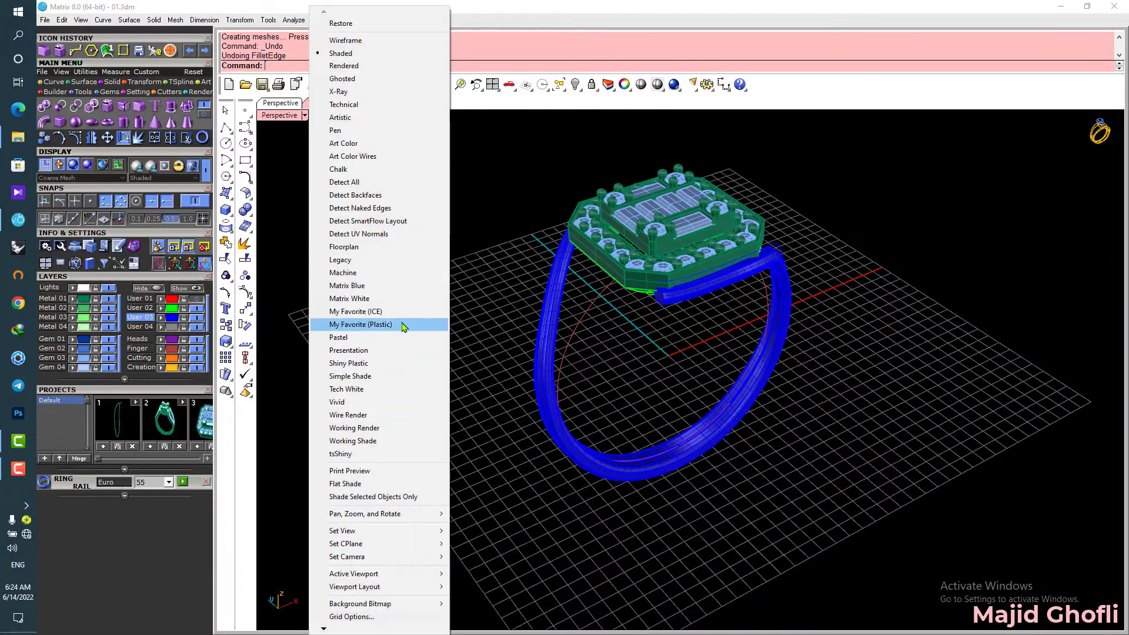
left_click(376, 311)
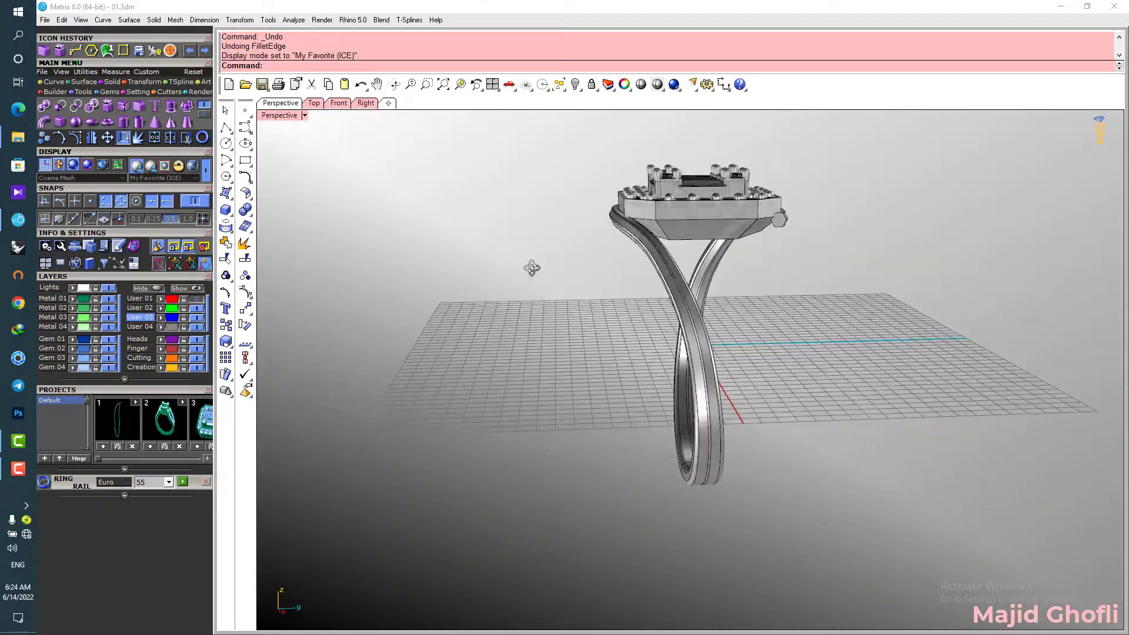
right_click_drag(858, 294, 775, 233)
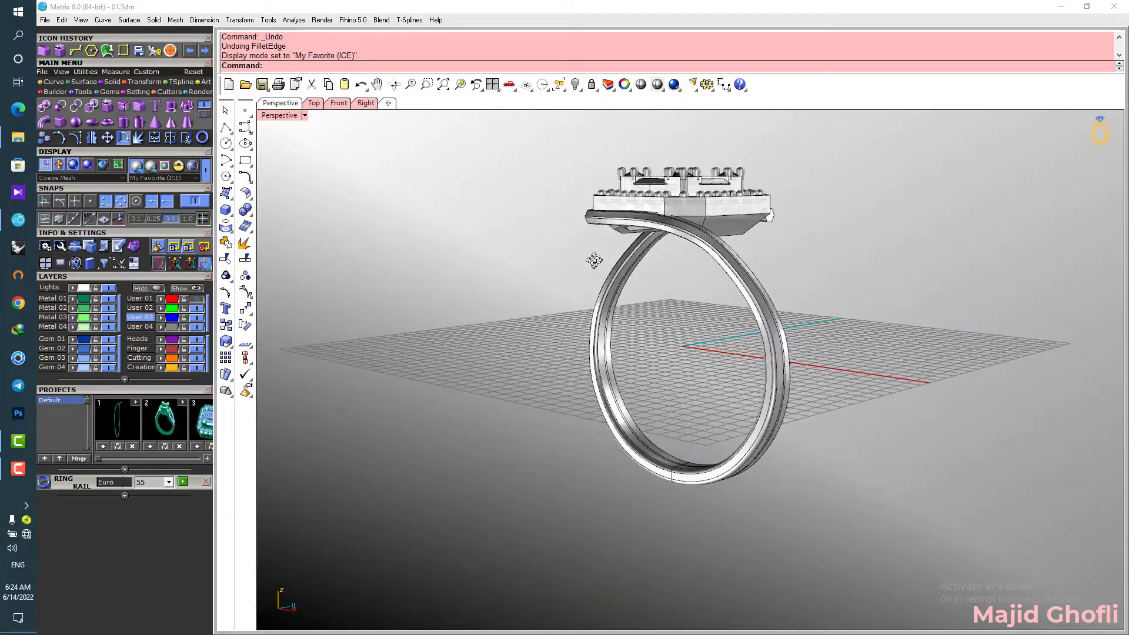
left_click(280, 116)
left_click(338, 55)
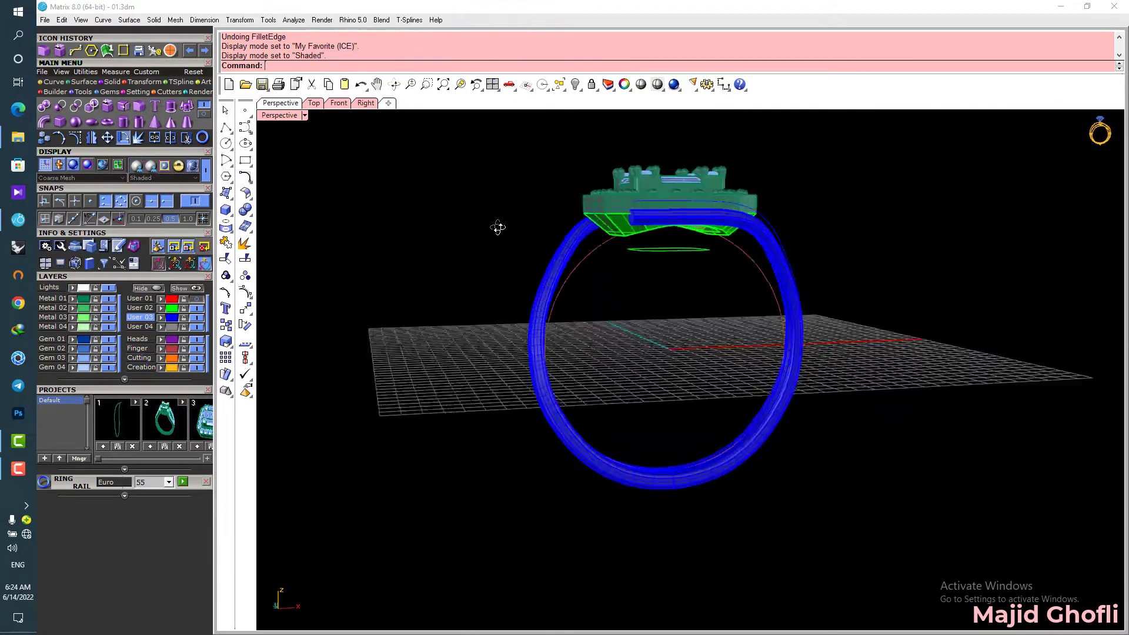
right_click_drag(666, 290, 572, 289)
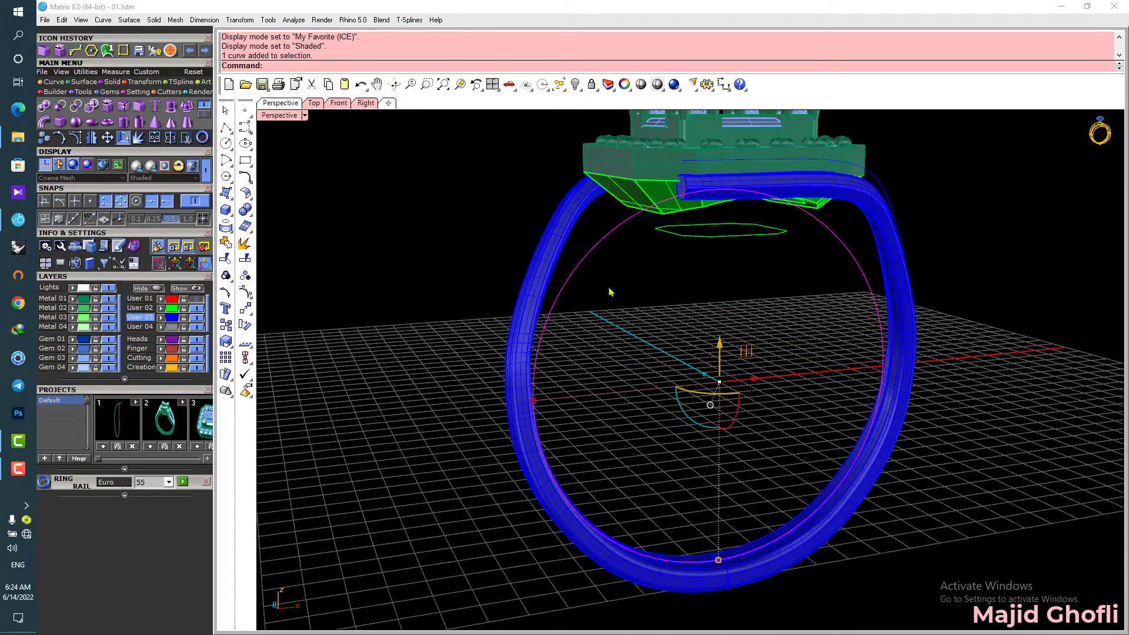